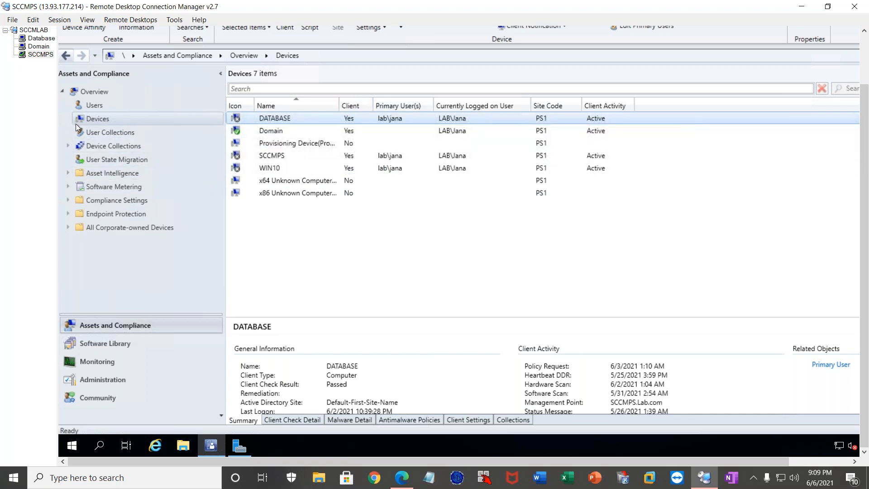
Open the Software Library workspace and close the Configuration Manager Console on the SCCMPS server.
left_click(103, 343)
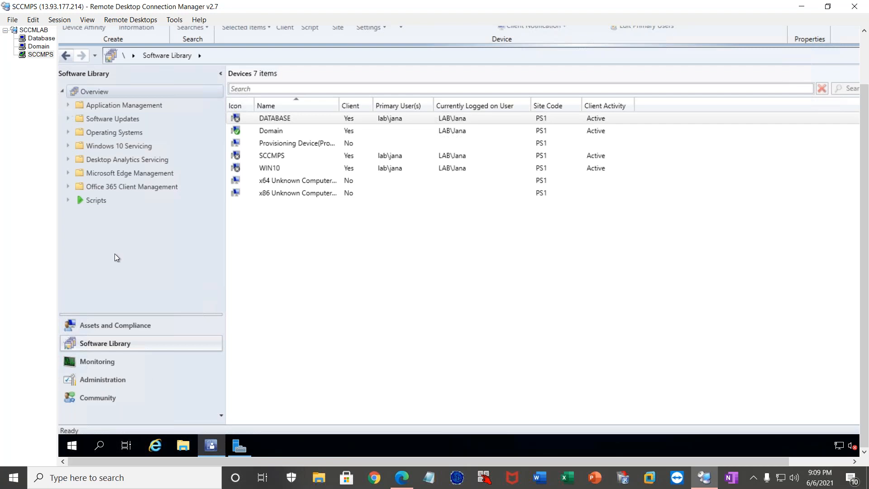
right_click(243, 439)
left_click(237, 424)
right_click(212, 448)
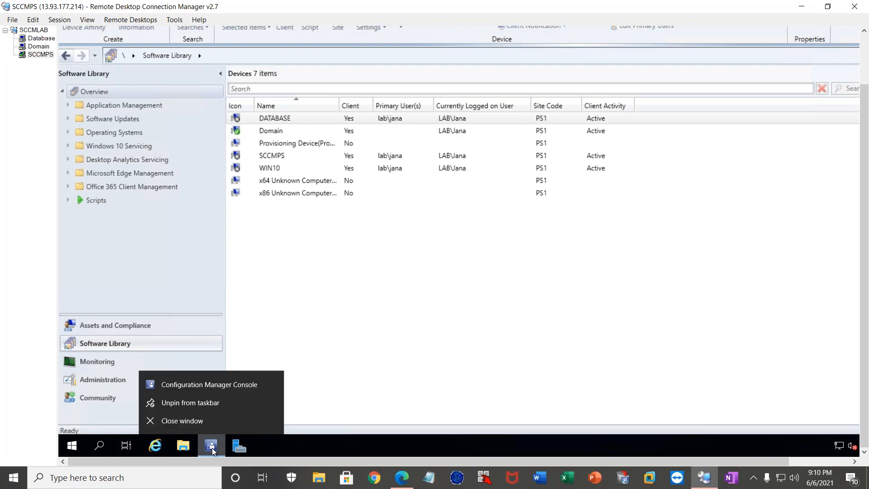
left_click(212, 424)
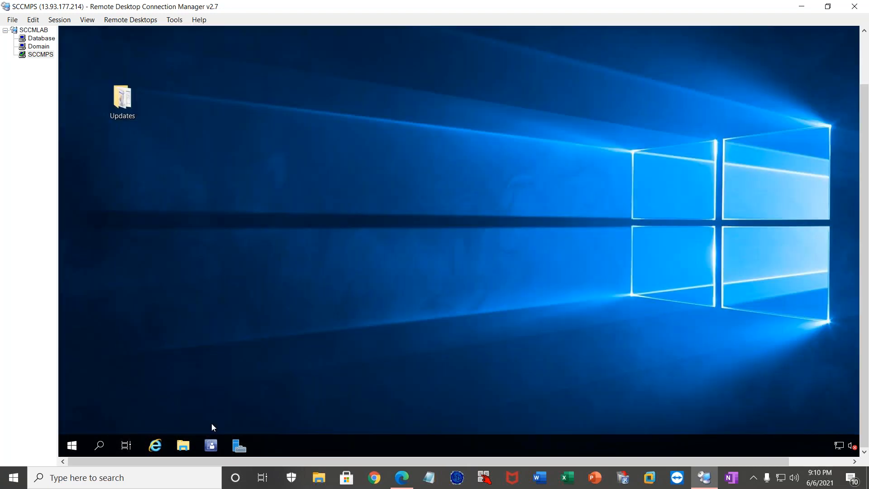
Refresh the SCCMPS desktop and relaunch the Configuration Manager Console.
right_click(319, 138)
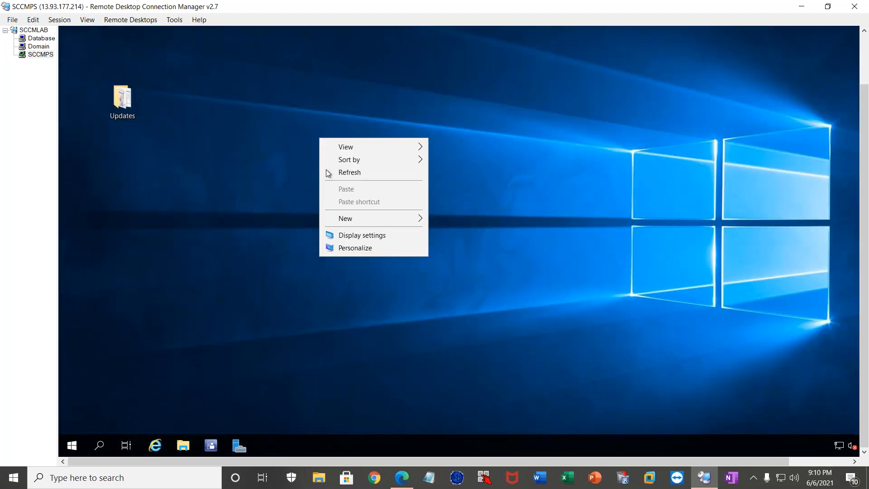
left_click(326, 170)
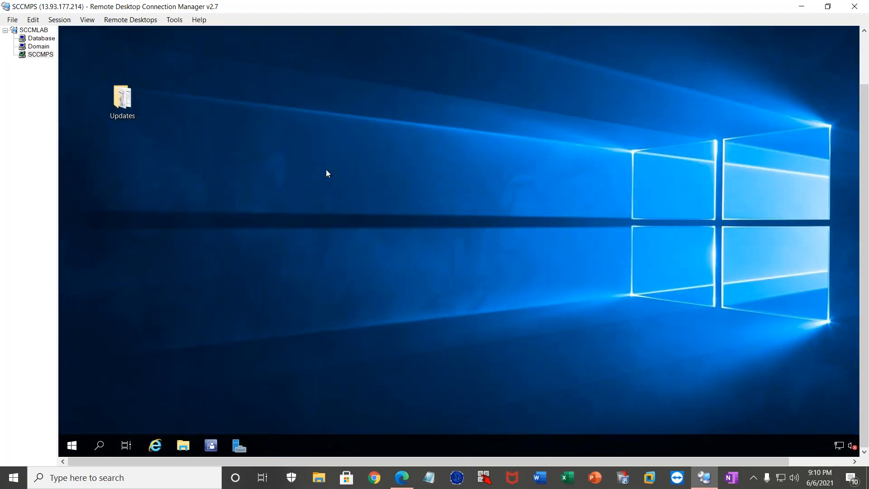
left_click(211, 448)
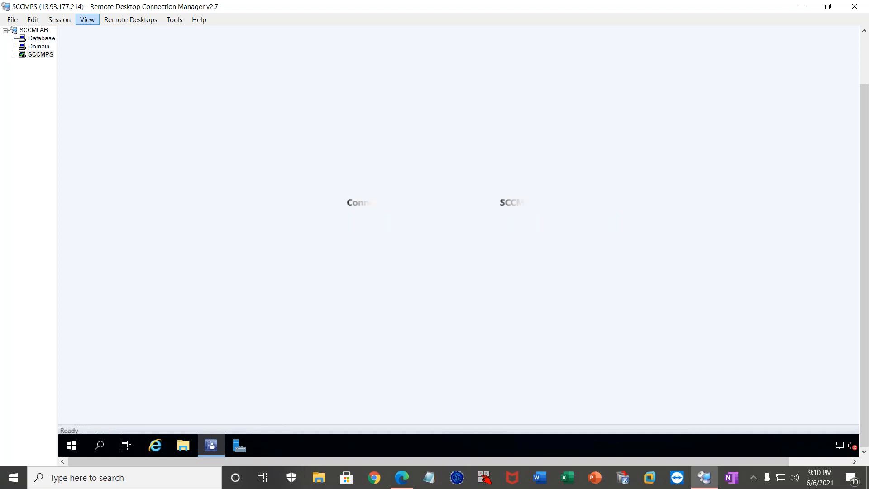
left_click(28, 179)
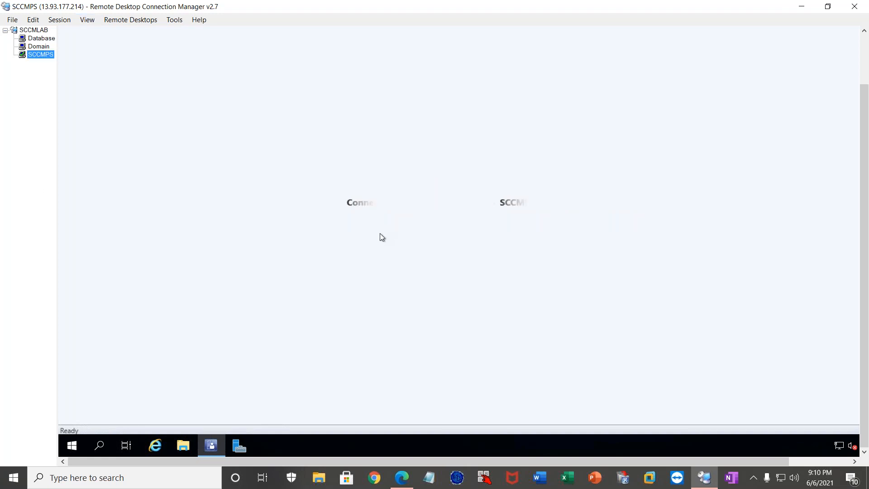
Restart the SCCMPS server, giving Other (Unplanned) as the reason.
mouse_move(212, 439)
left_click(71, 447)
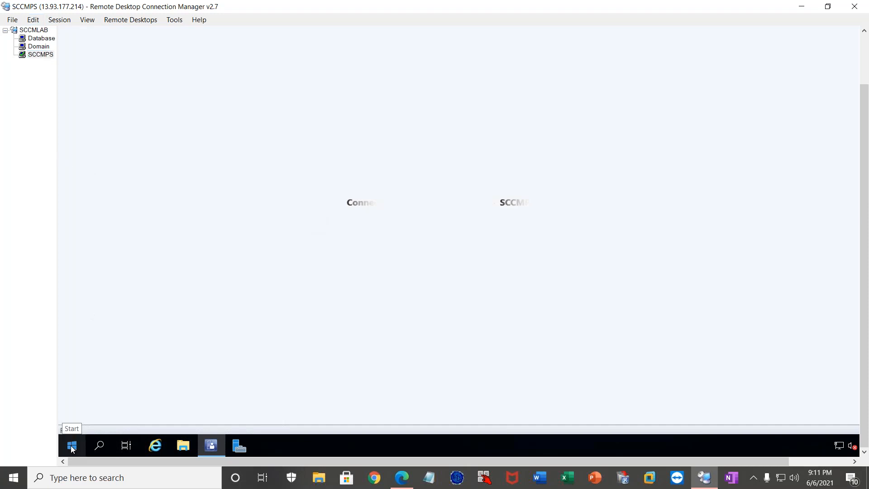
right_click(73, 449)
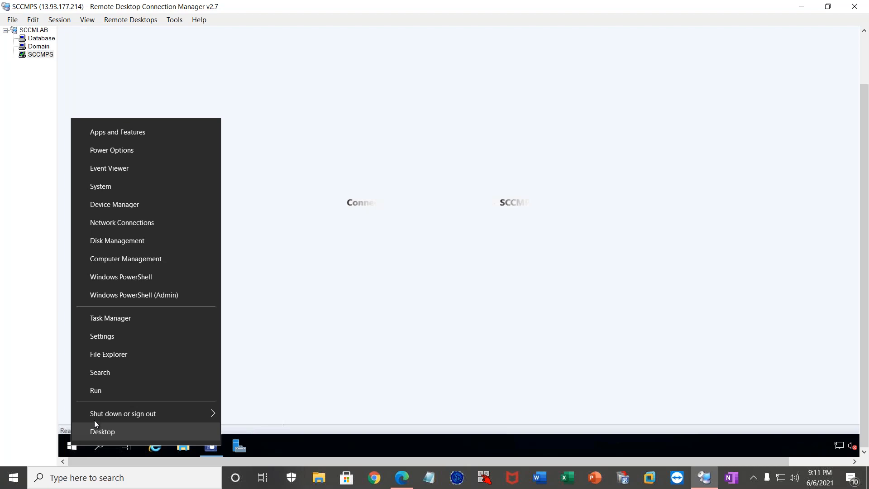
mouse_move(185, 414)
left_click(267, 412)
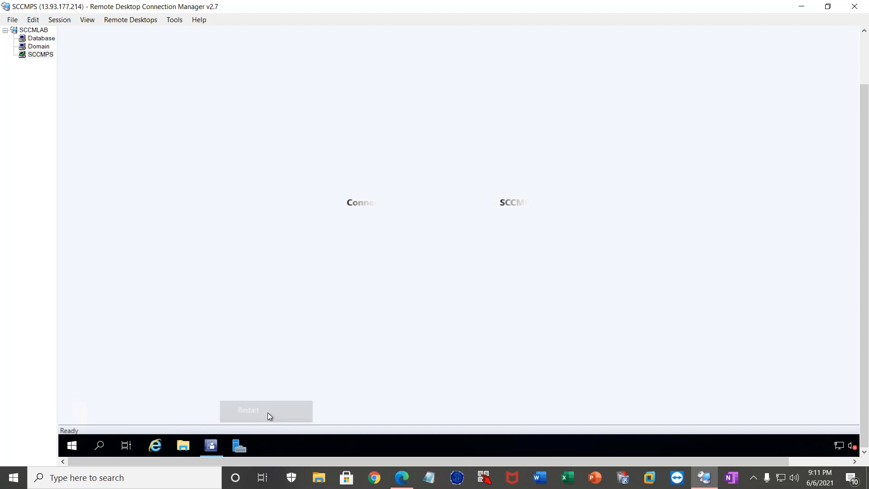
left_click(239, 427)
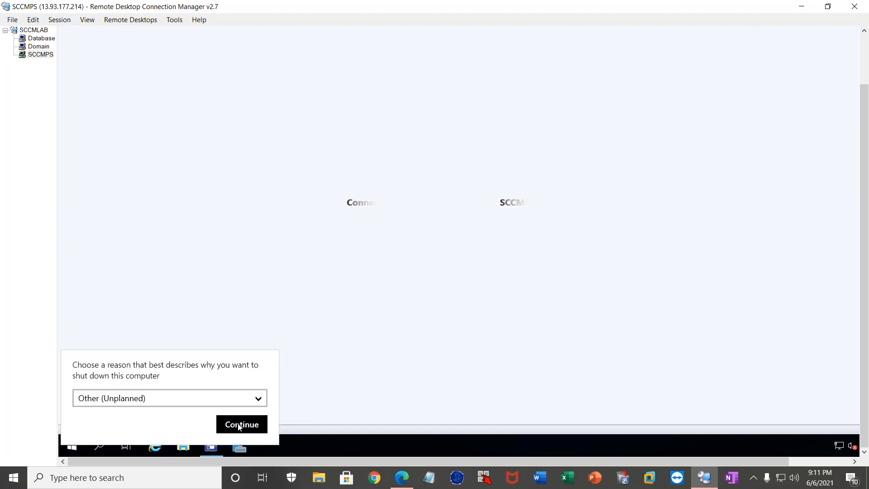
Switch to the Database server's remote session and restart that server with the reason Other (Unplanned).
left_click(35, 38)
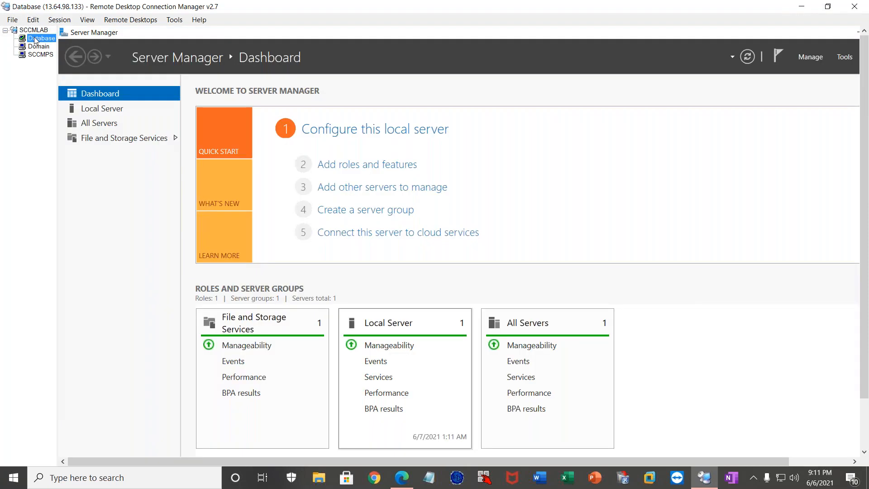
left_click(867, 427)
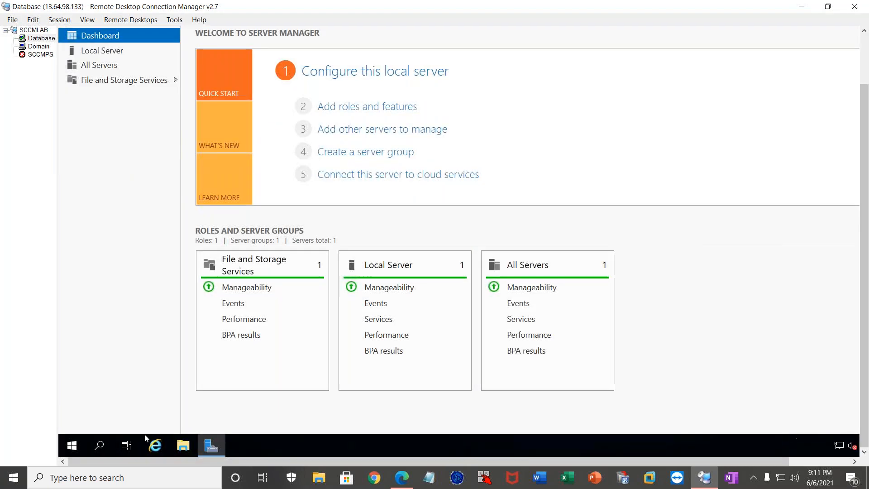
right_click(72, 445)
mouse_move(142, 411)
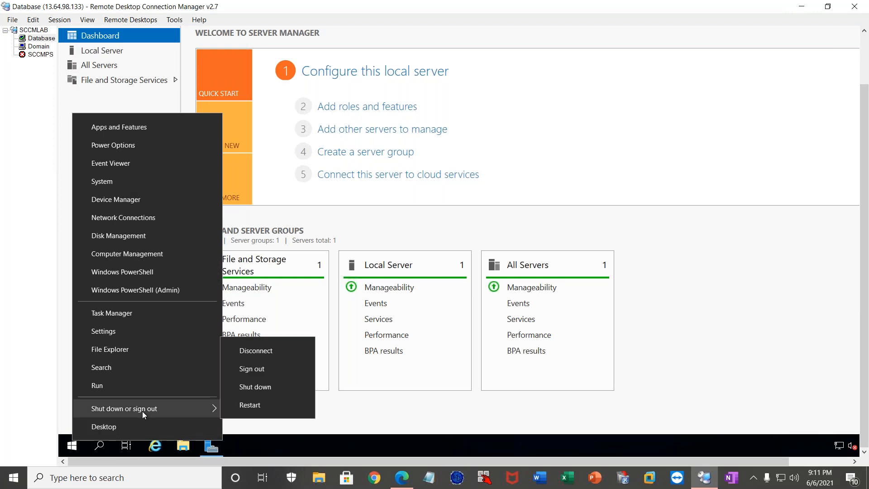
left_click(267, 407)
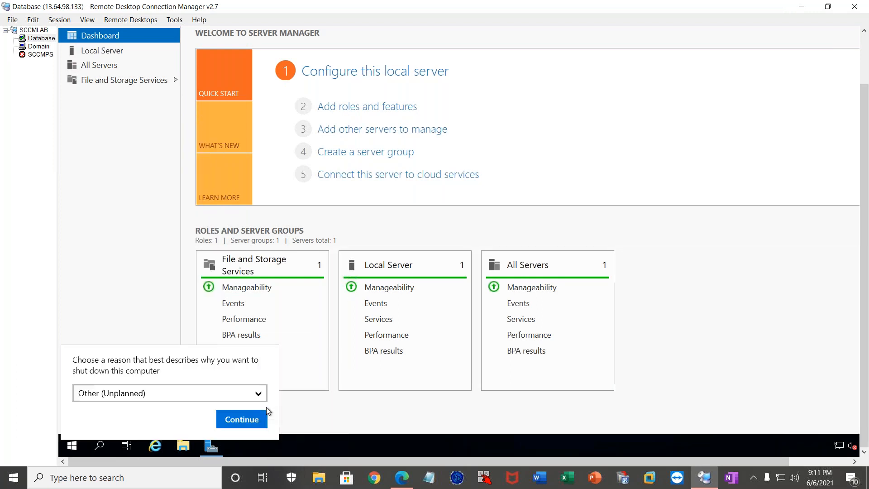
left_click(258, 412)
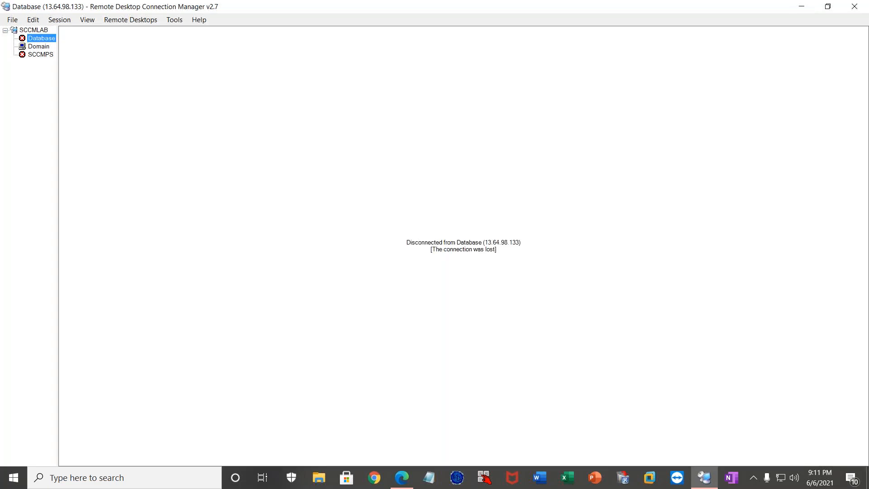
Switch to the Domain server's remote session and close its Server Manager window.
left_click(30, 54)
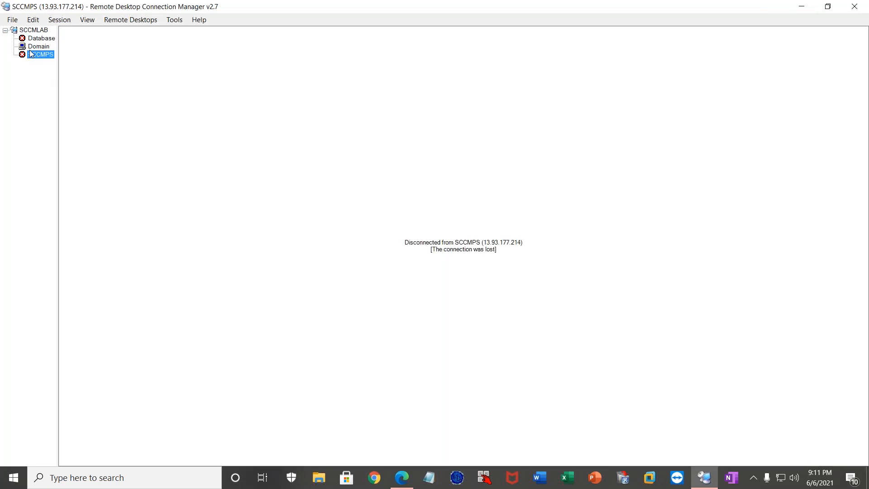
left_click(33, 48)
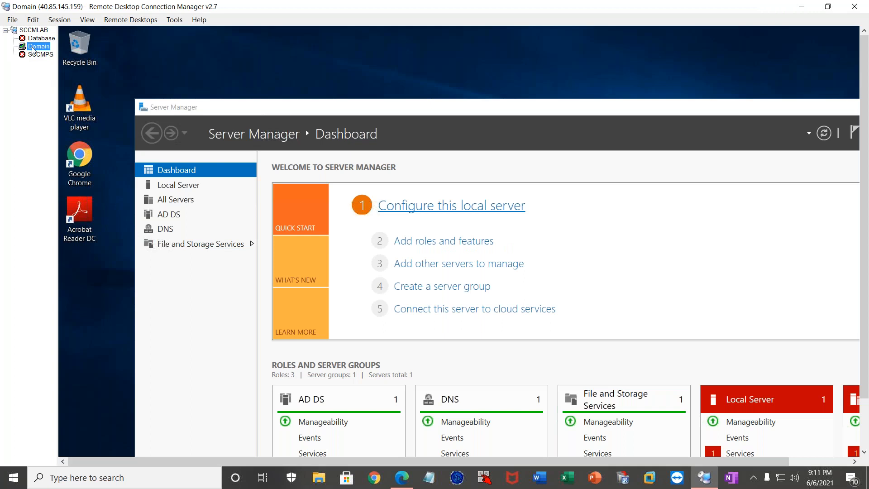
left_click(580, 112)
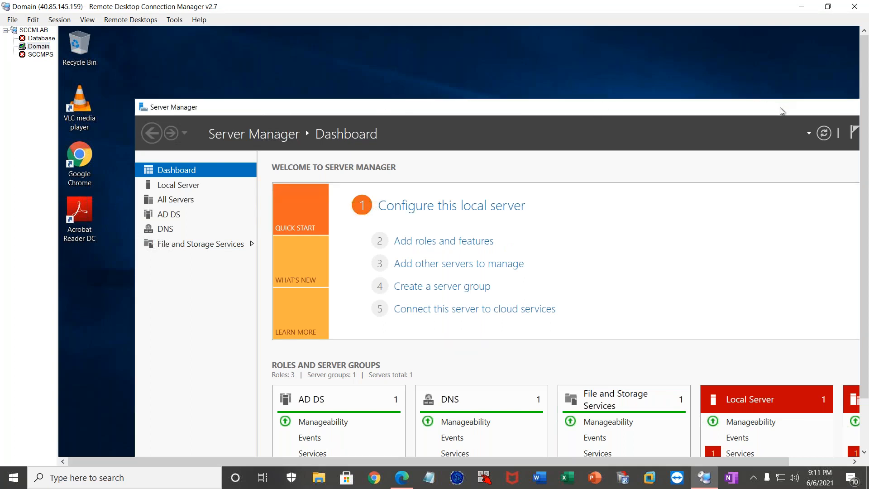
left_click_drag(762, 114, 407, 117)
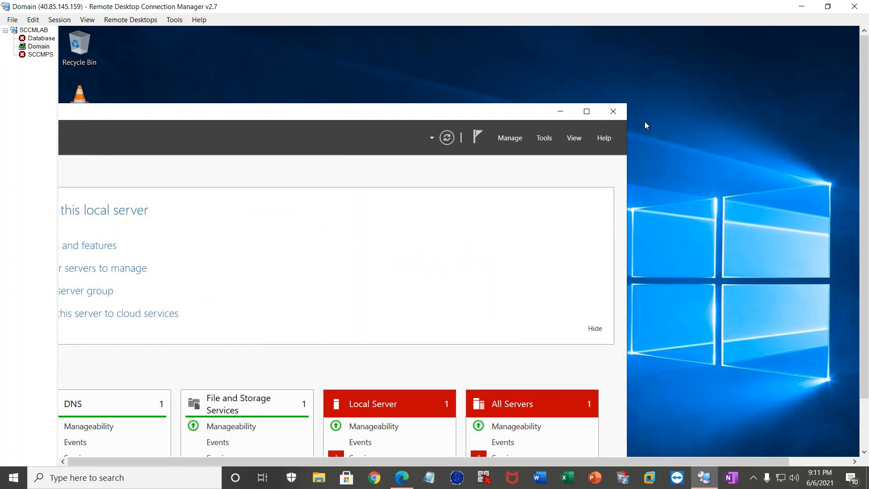
left_click(614, 113)
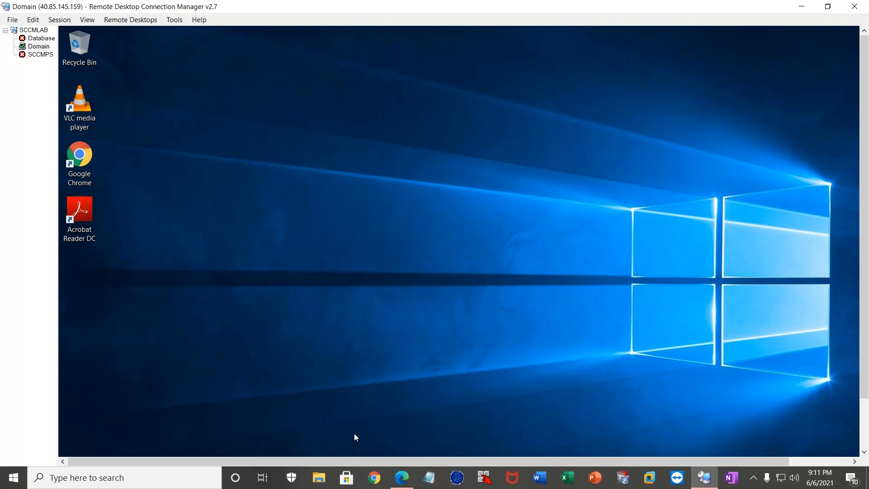
Switch to the Azure portal in Edge and open Cost Management + Billing to examine the next invoice's billing period and this month's charges.
left_click(406, 478)
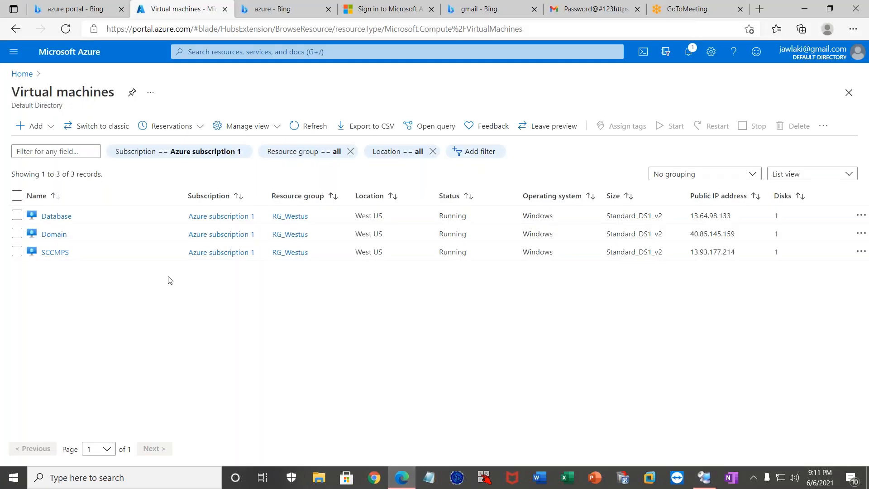
left_click(254, 51)
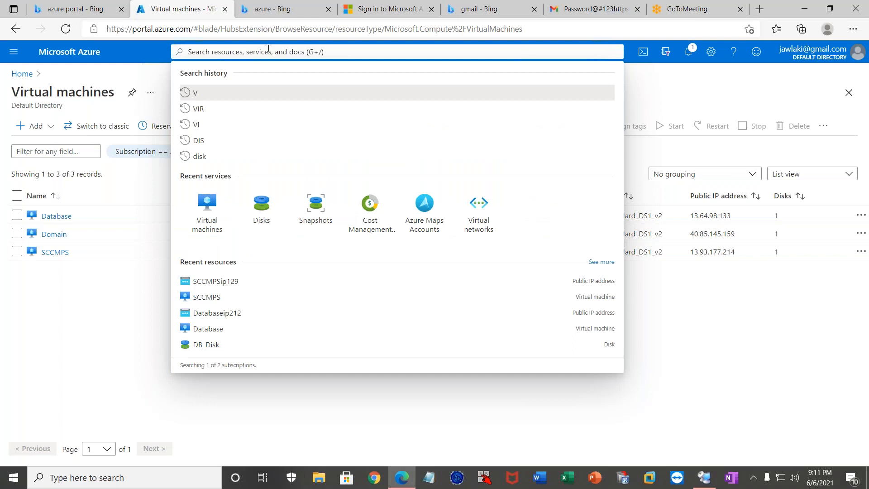
left_click(369, 229)
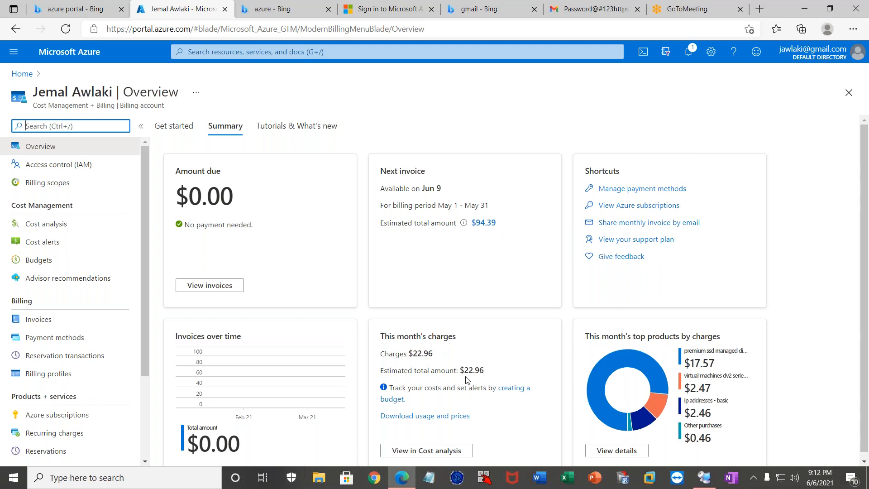
scroll(468, 380, "down", 1)
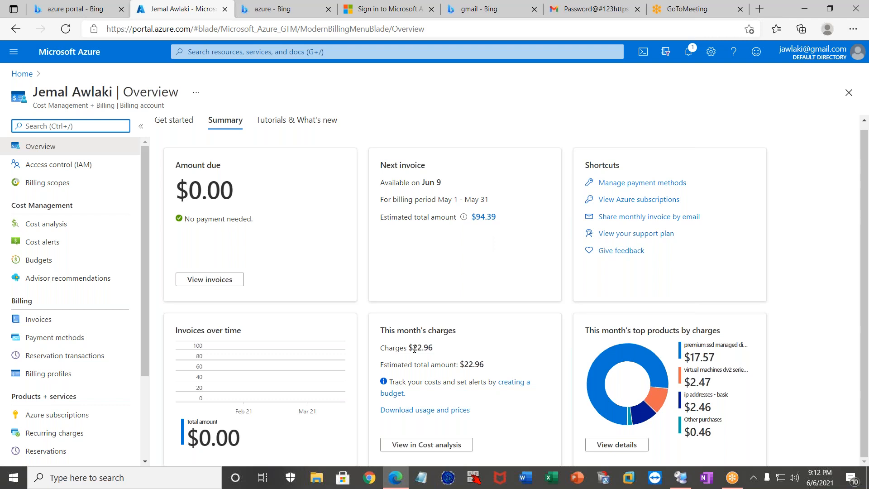
left_click_drag(386, 201, 486, 200)
left_click(455, 200)
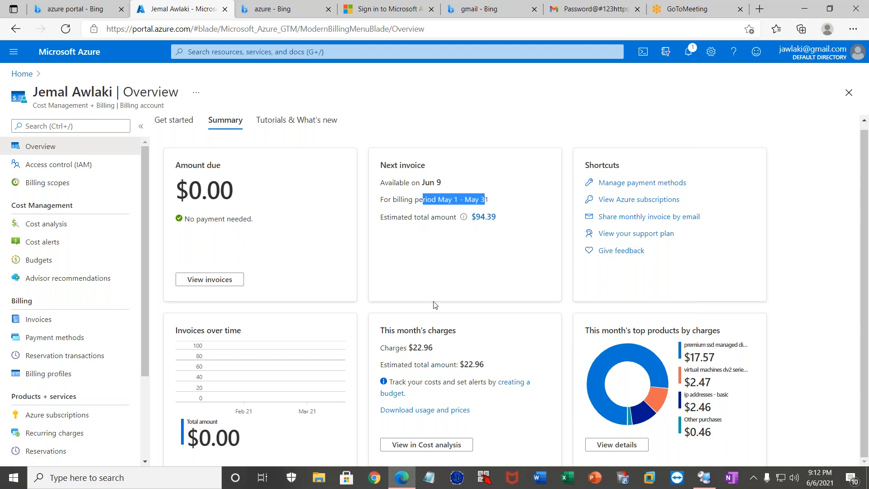
left_click_drag(384, 347, 430, 356)
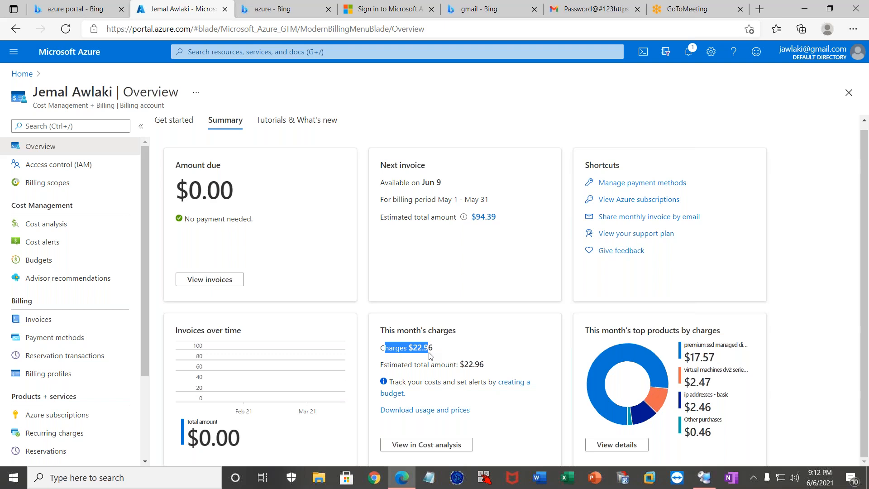
Open this month's charges in Cost analysis and show the accumulated cost for last month, May 2021.
left_click(430, 445)
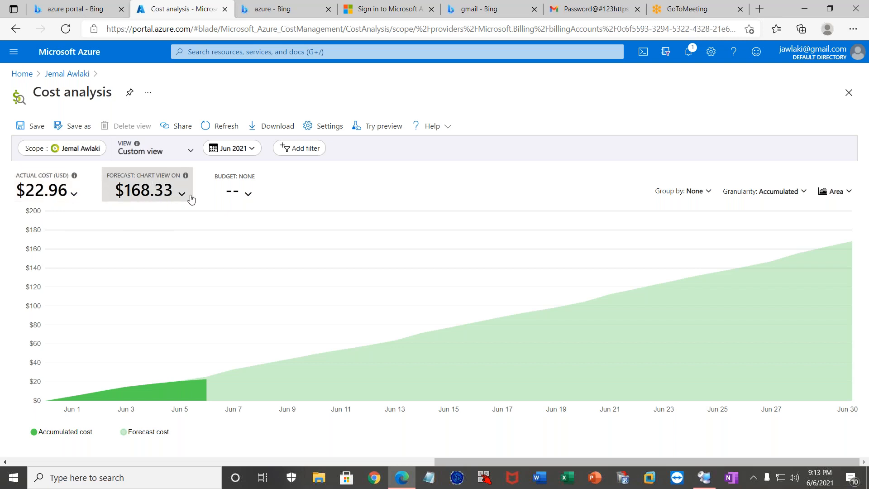
left_click(252, 149)
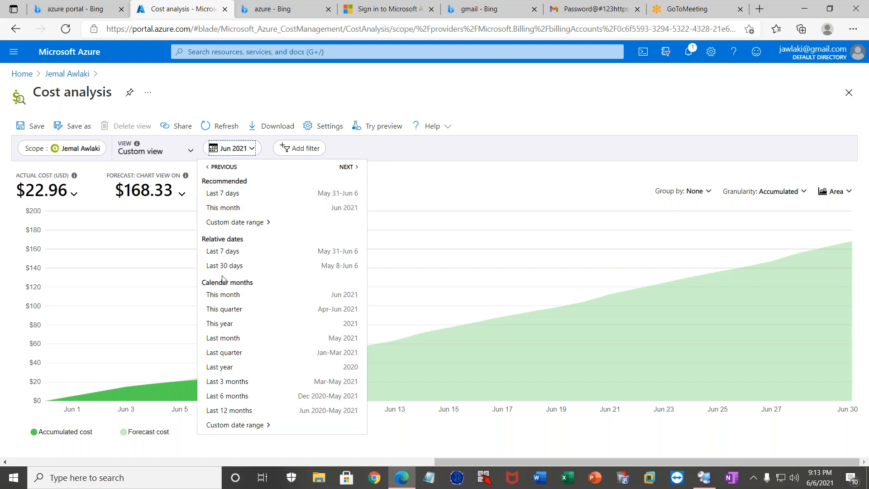
left_click(229, 337)
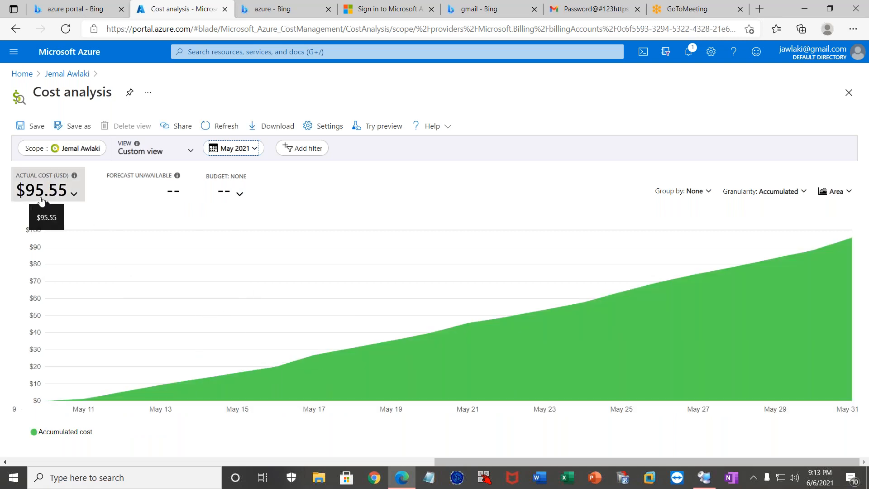
Show the accumulated cost for the last 12 months, Jun 2020-May 2021, and check the available cost metrics.
left_click(255, 150)
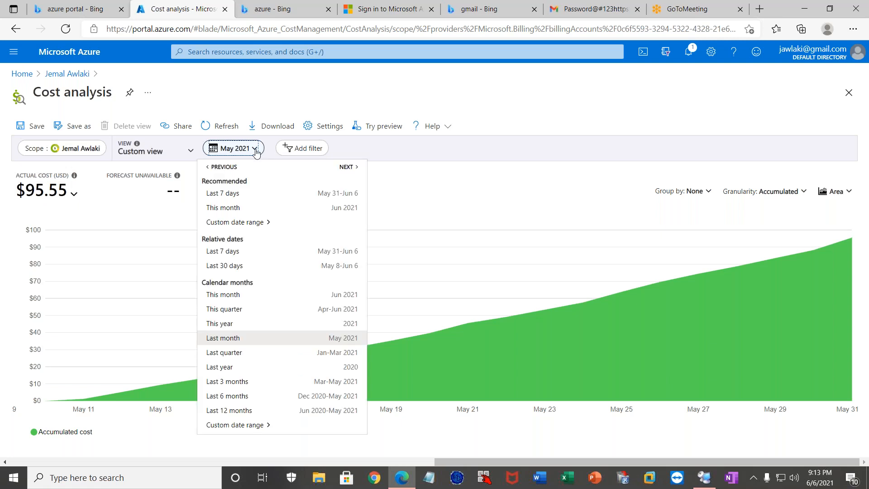
left_click(230, 410)
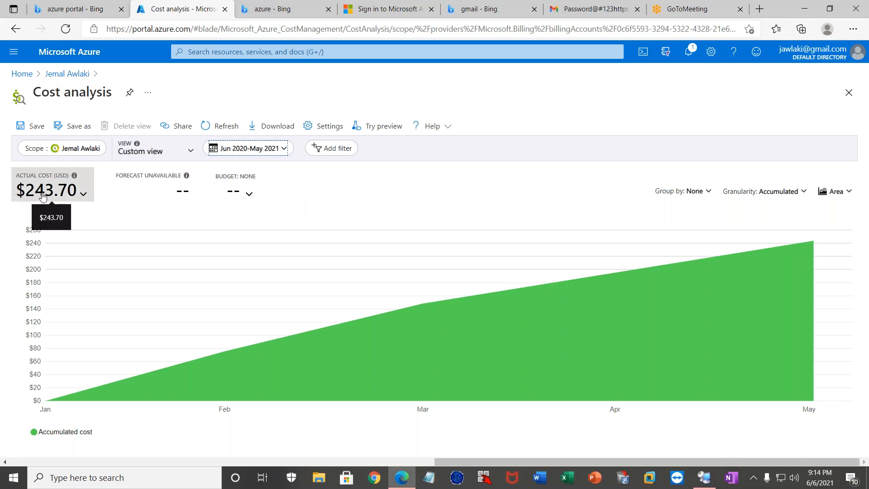
left_click(82, 196)
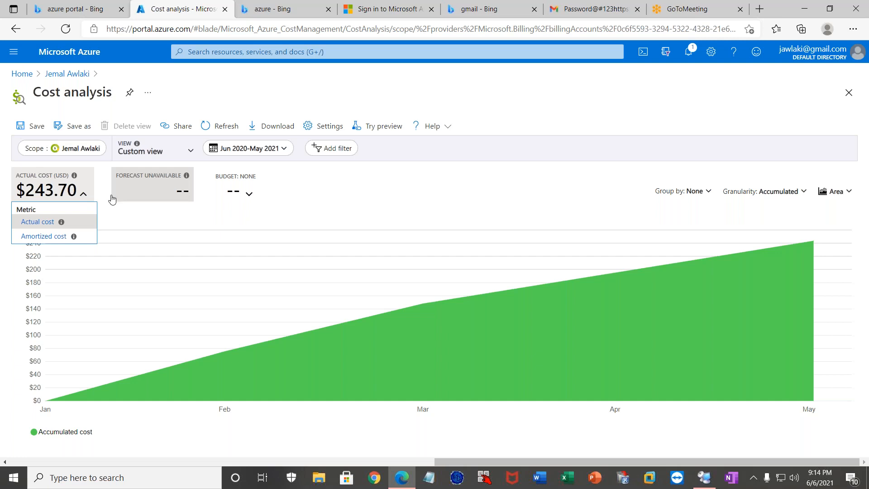
left_click(123, 220)
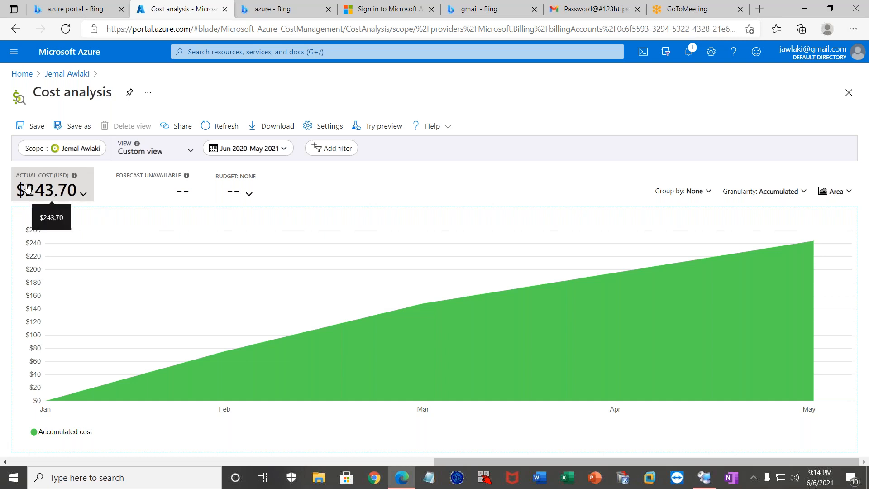
Show the accumulated cost for the last 3 months, Mar-May 2021.
left_click(270, 154)
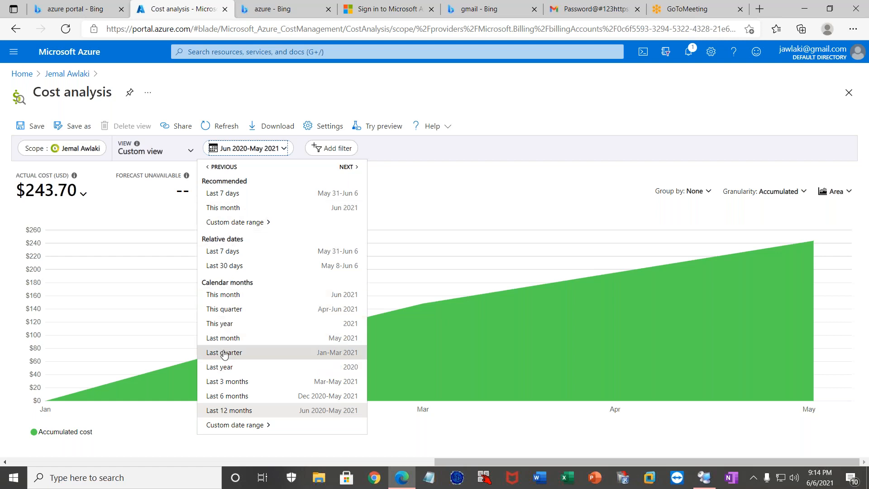
left_click(227, 383)
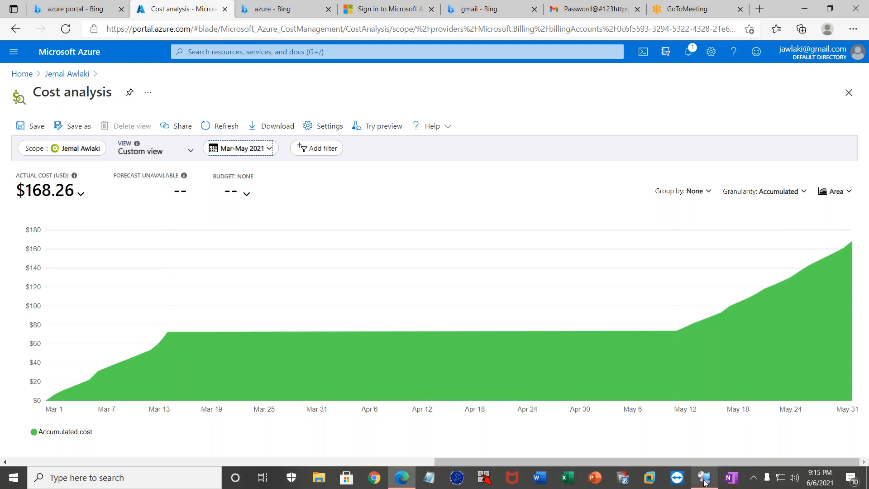
mouse_move(705, 483)
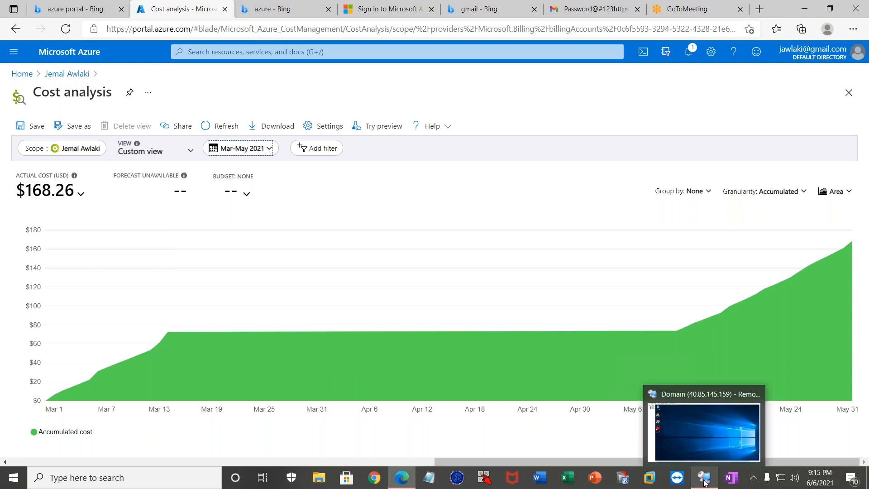
mouse_move(704, 431)
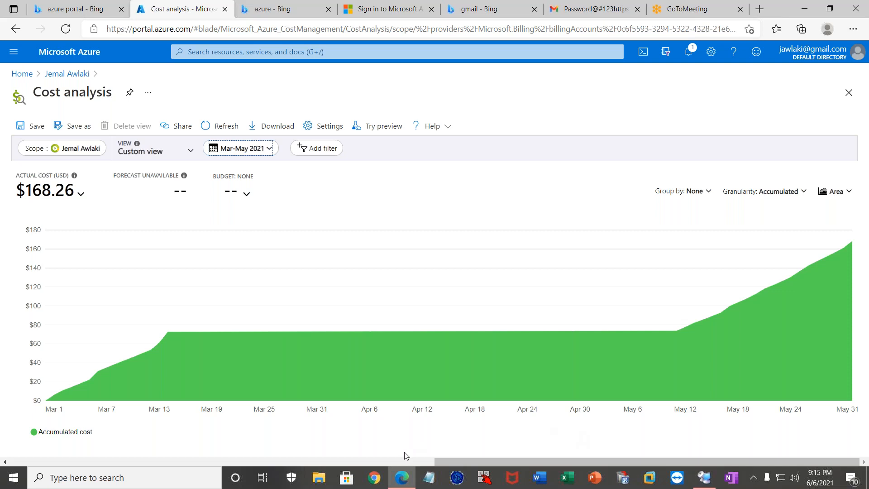
mouse_move(401, 478)
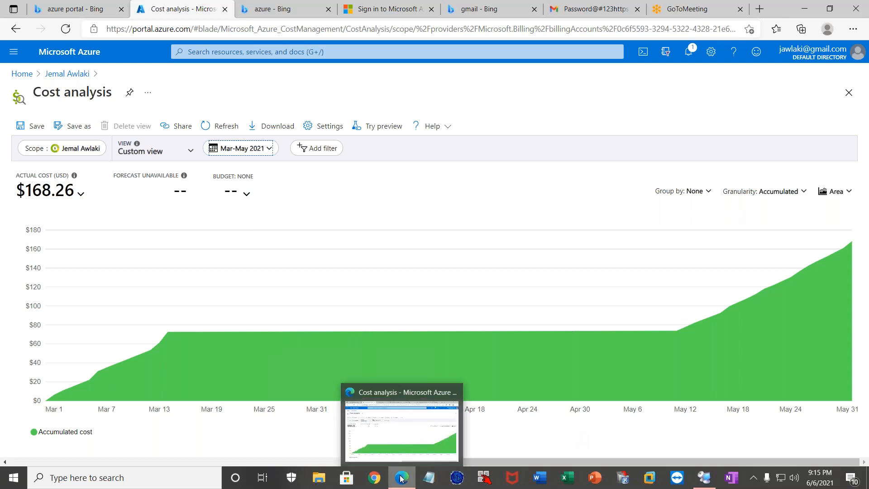
left_click(398, 430)
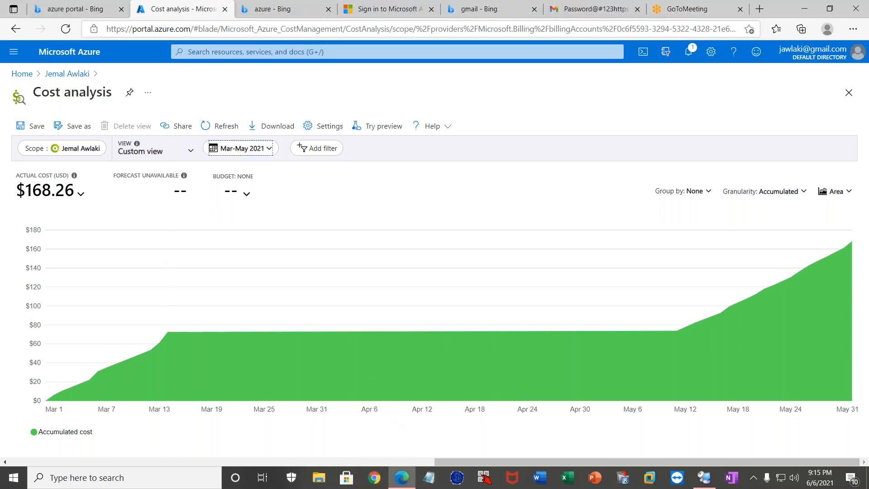
left_click(59, 11)
left_click(163, 9)
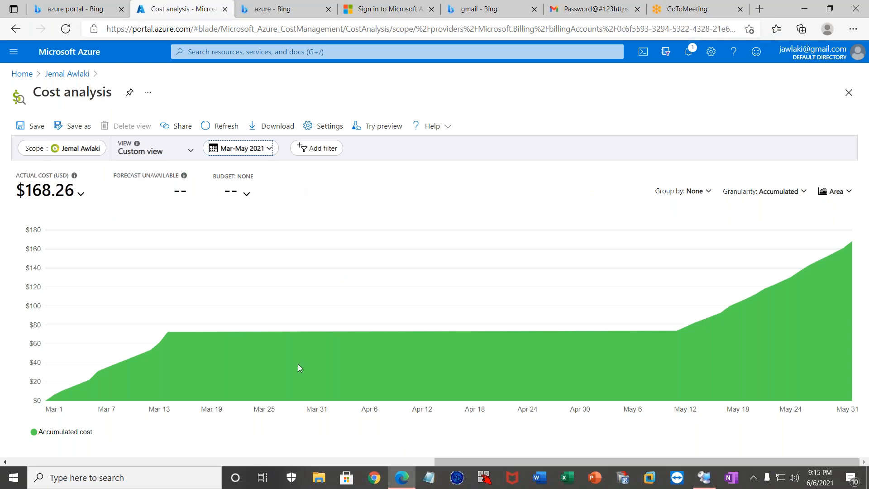
Switch to Remote Desktop Connection Manager and reconnect to the Database and SCCMPS servers.
left_click(704, 478)
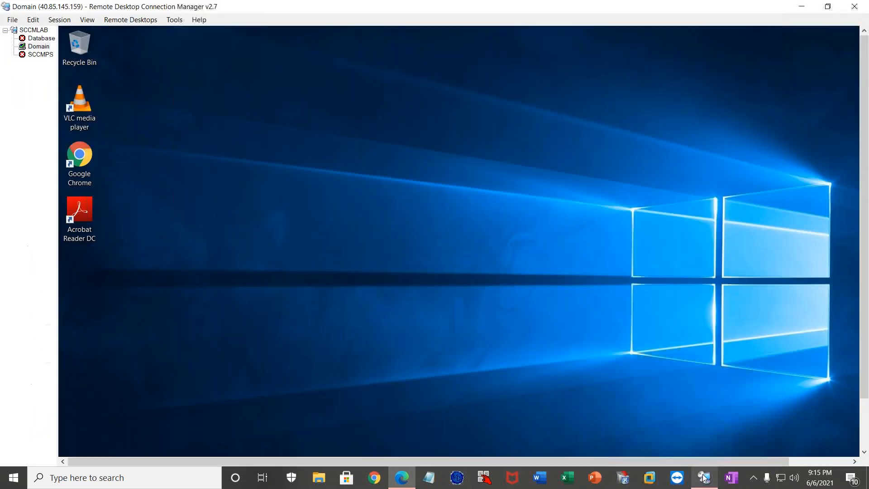
double_click(35, 39)
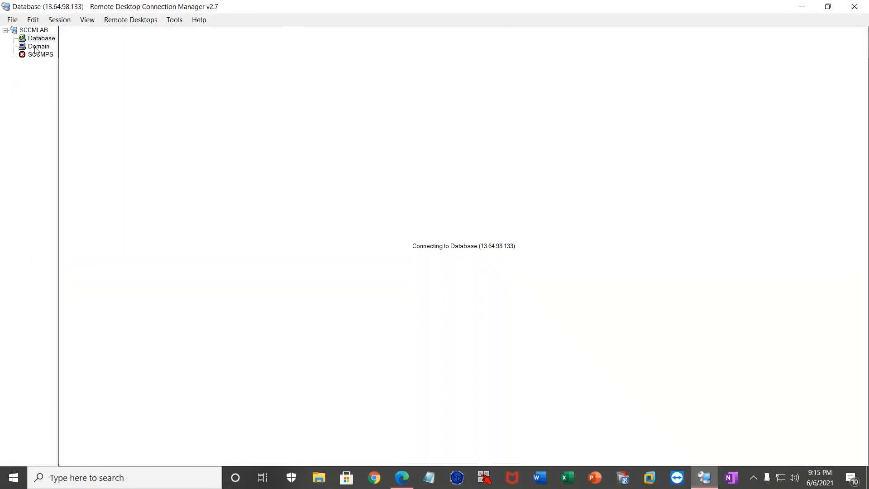
left_click(28, 55)
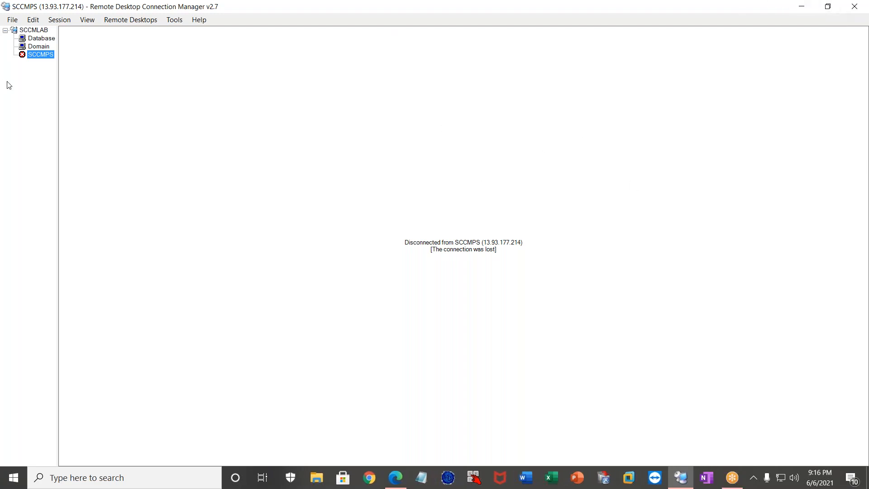
double_click(37, 54)
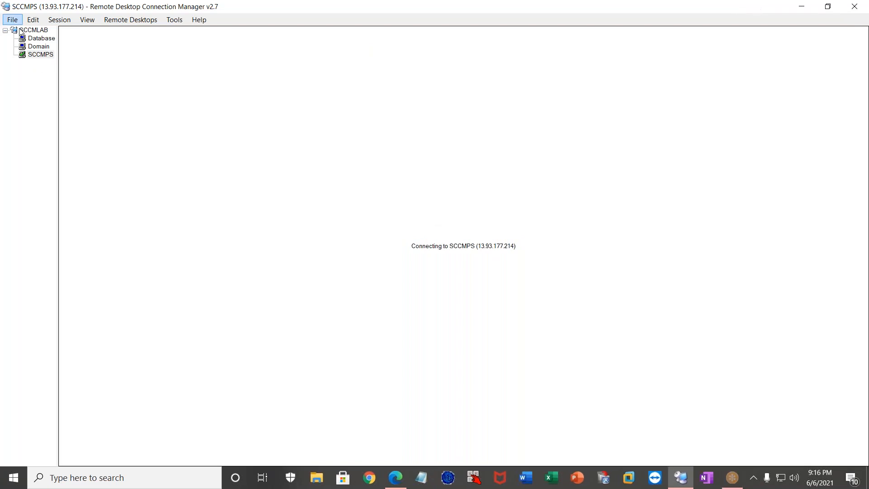
Check the Database and Domain sessions and bring up the SCCMPS session's Server Manager dashboard.
left_click(40, 39)
left_click(39, 47)
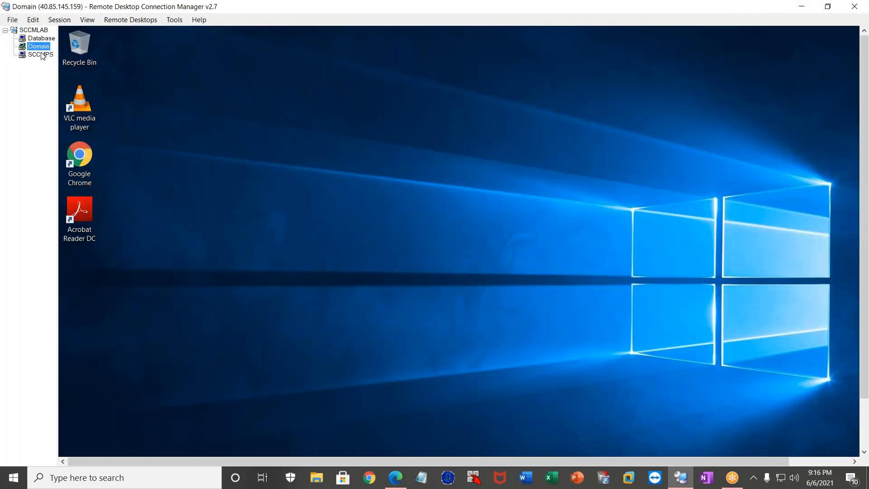
left_click(42, 53)
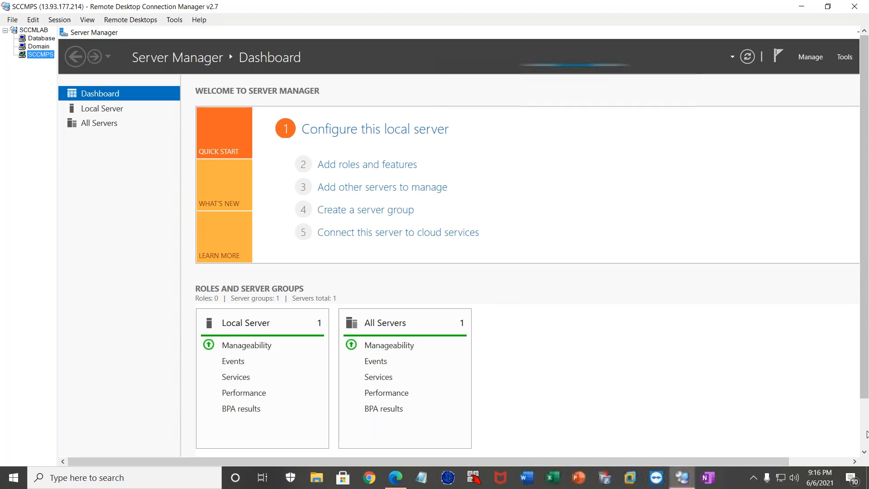
left_click_drag(865, 379, 865, 429)
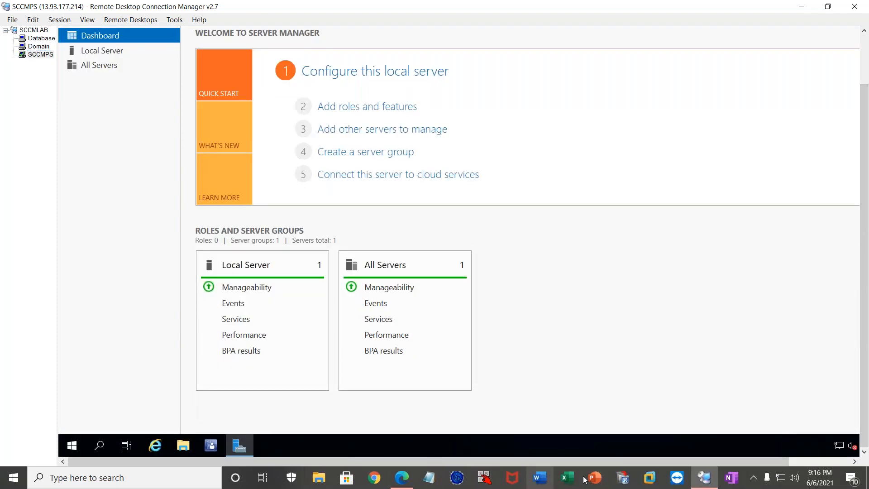
Switch to the Azure portal in Edge and review its help options, account details, feedback form and support resources.
left_click(400, 477)
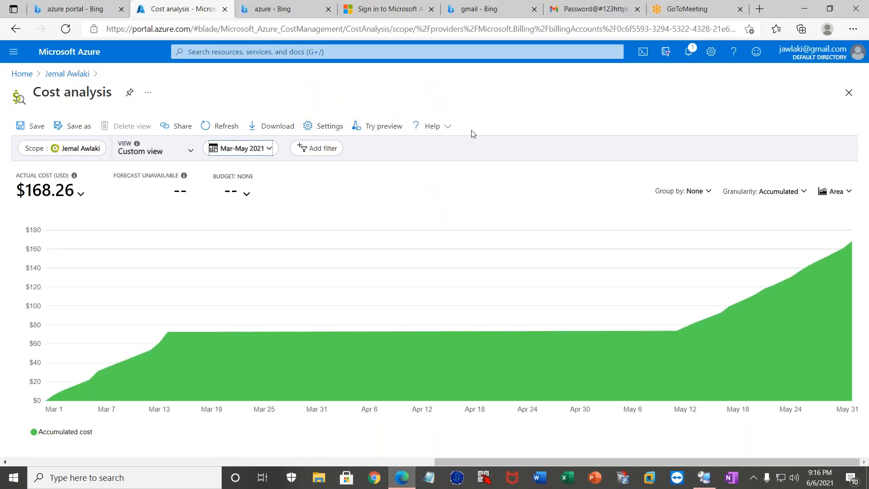
left_click(438, 127)
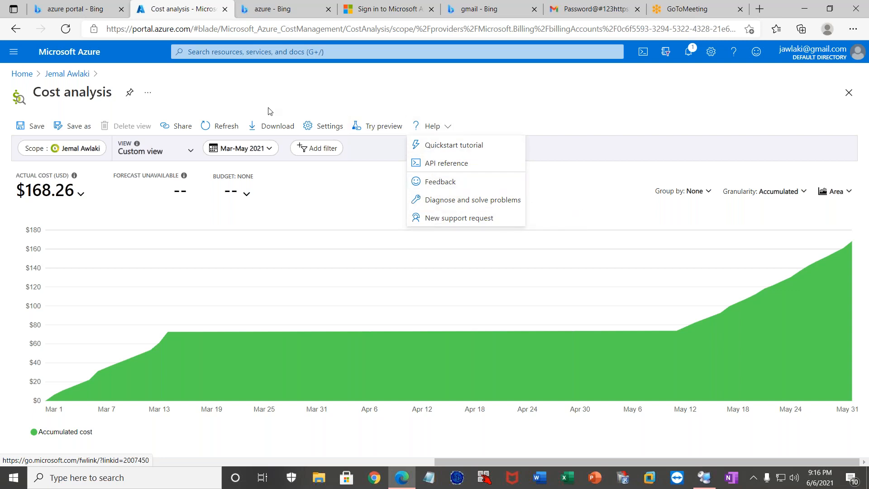
left_click(817, 58)
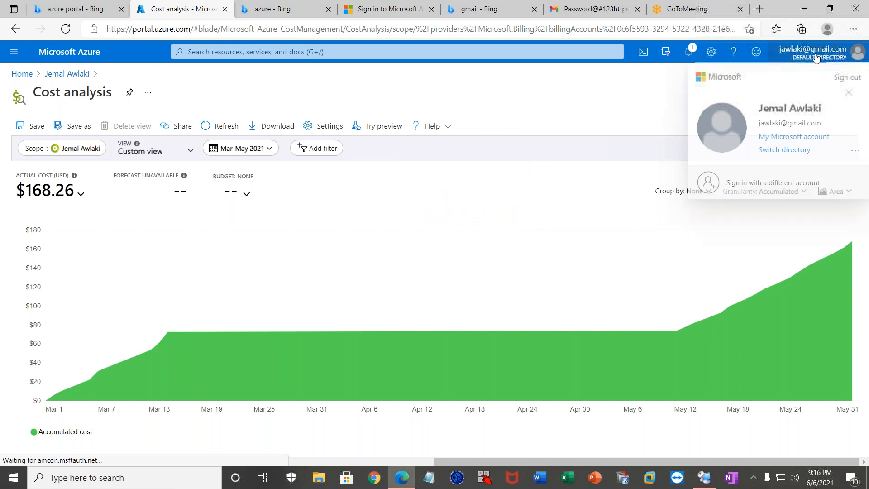
left_click(759, 52)
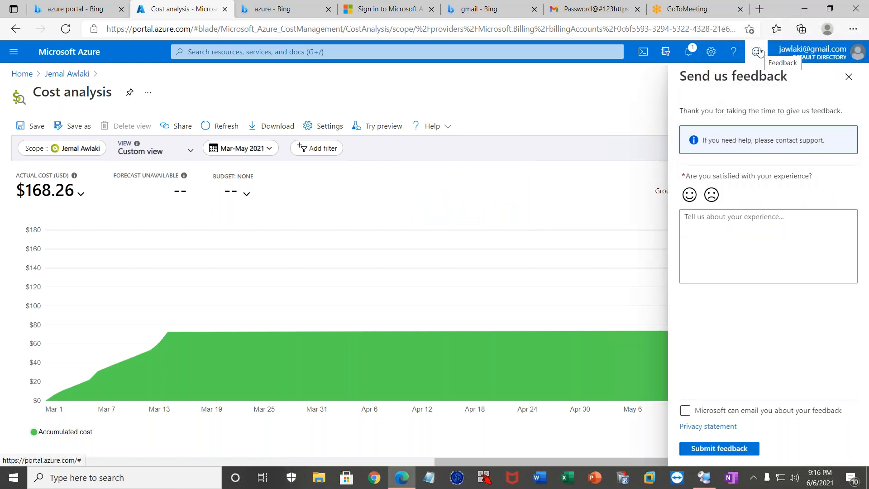
left_click(735, 52)
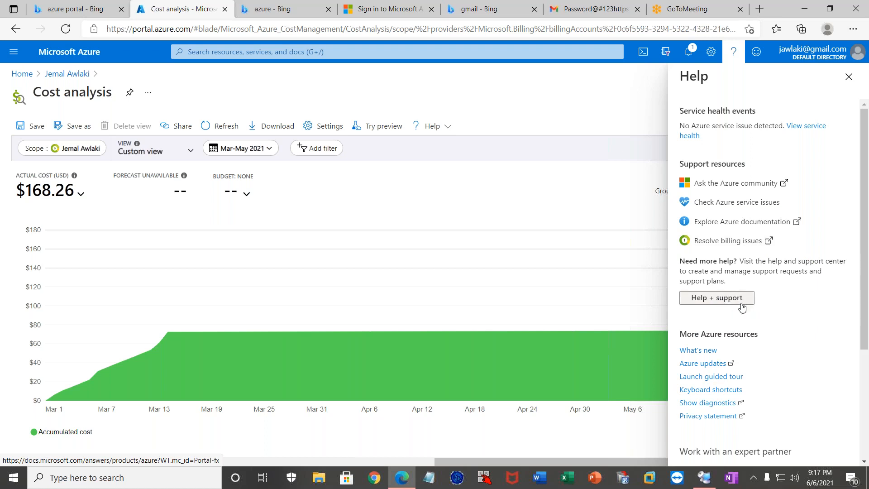
left_click(735, 53)
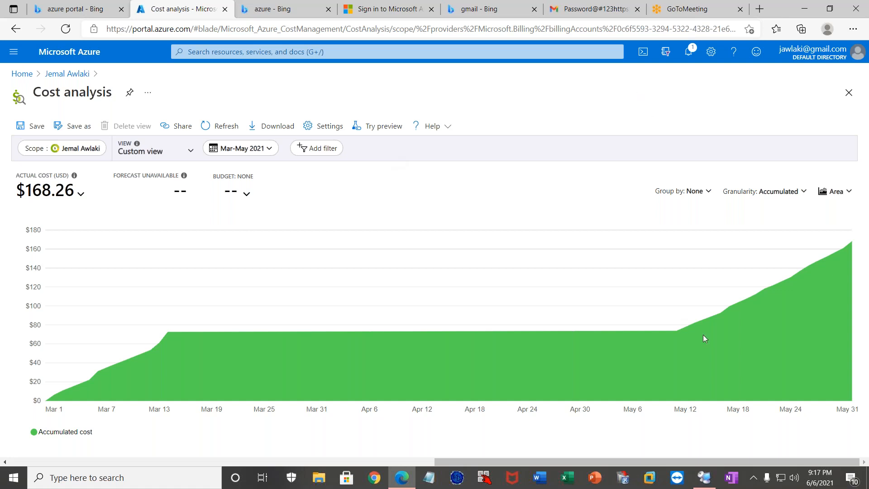
Switch to the SCCMPS server's remote session and close its Server Manager window.
left_click(704, 478)
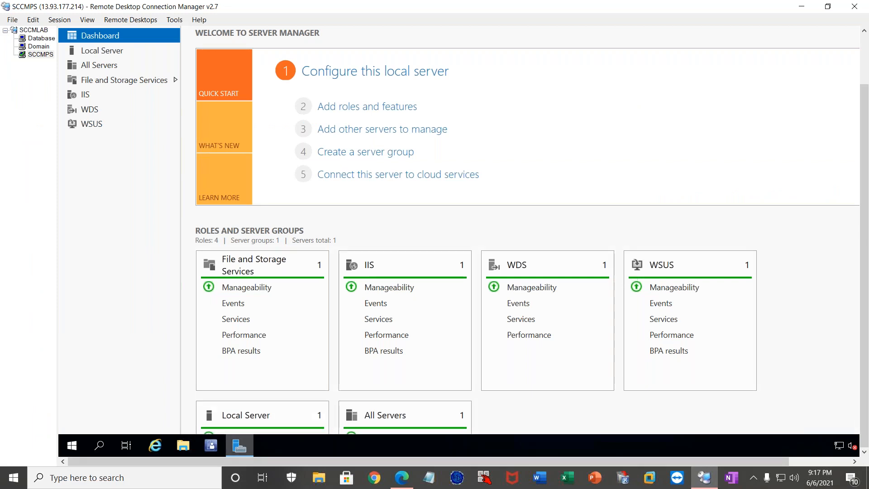
right_click(240, 446)
left_click(245, 421)
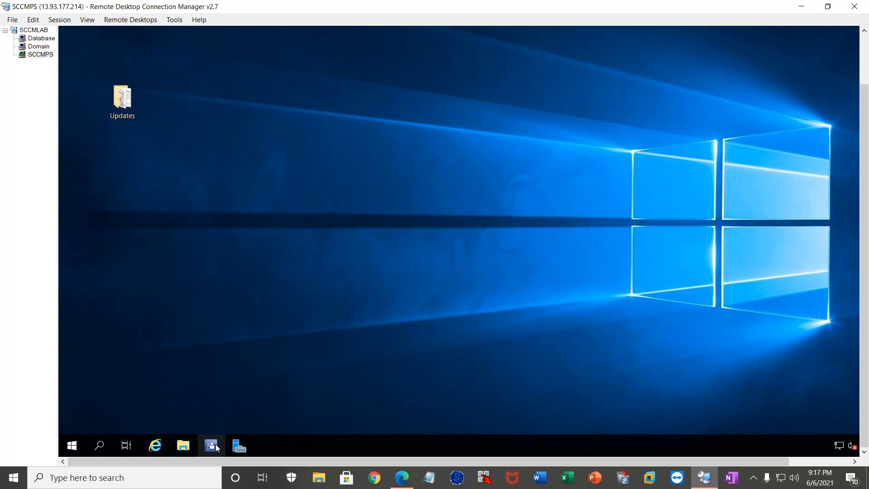
left_click(216, 448)
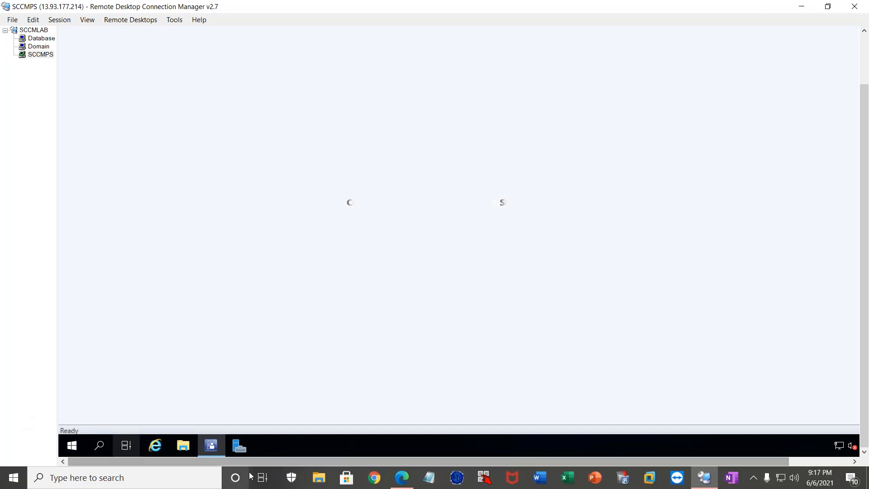
right_click(210, 447)
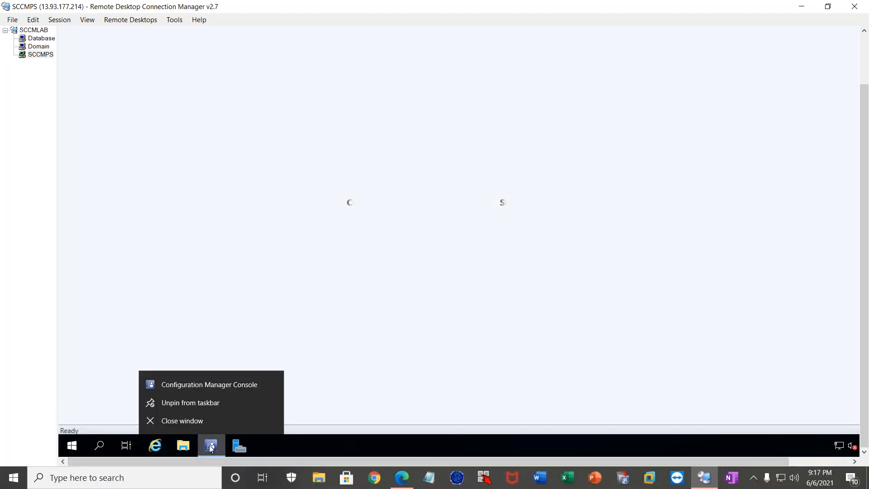
left_click(206, 421)
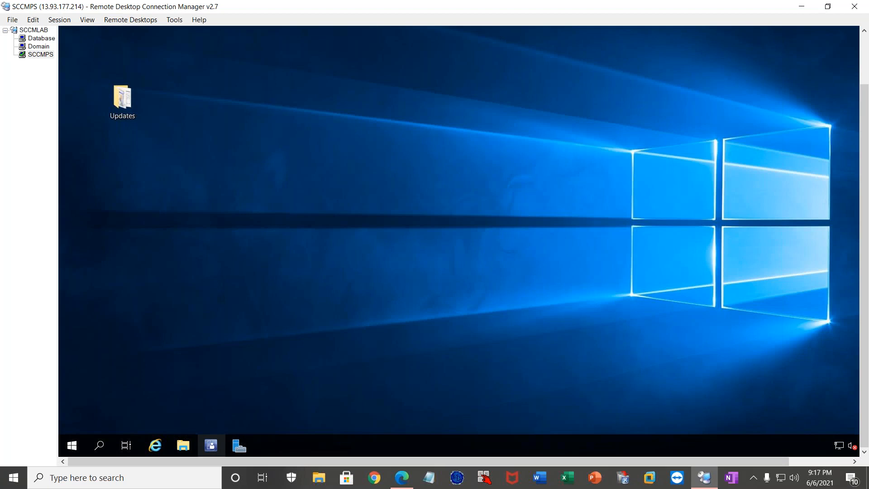
Launch the Configuration Manager Console on the SCCMPS server and show the Software Library overview.
left_click(211, 446)
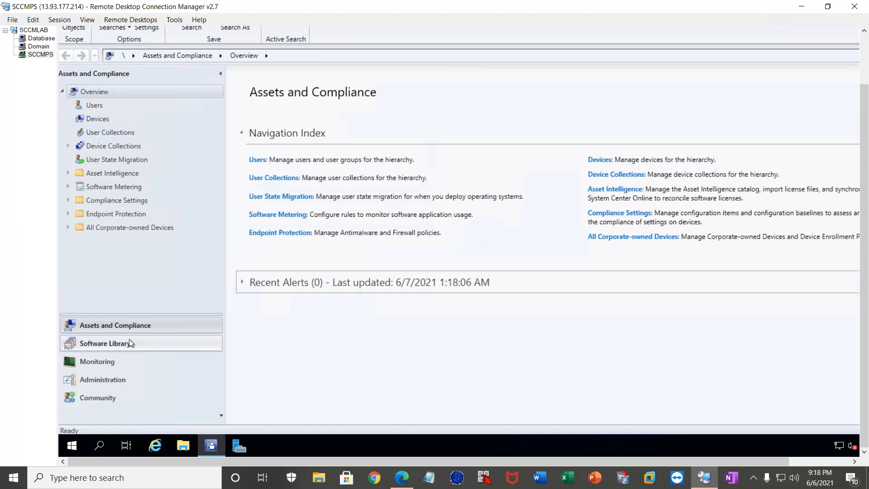
left_click(118, 343)
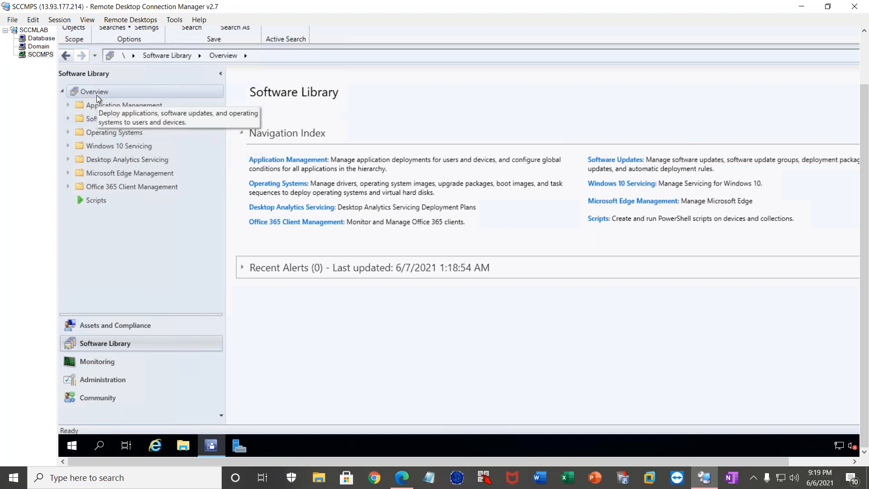
View the Devices and Users lists in the Assets and Compliance workspace.
left_click(117, 326)
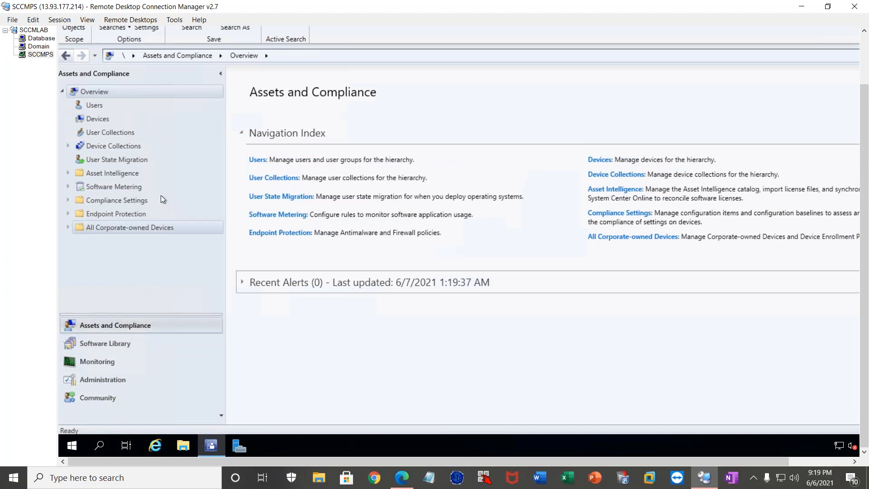
left_click(102, 116)
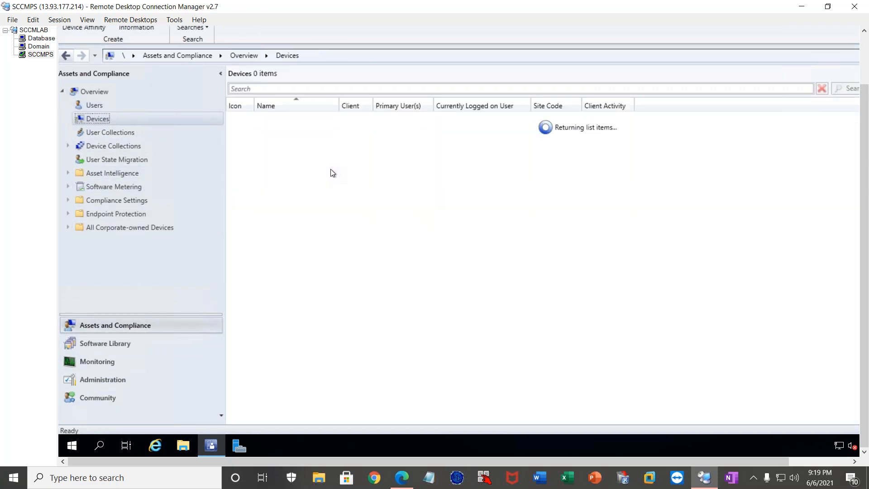
left_click(91, 104)
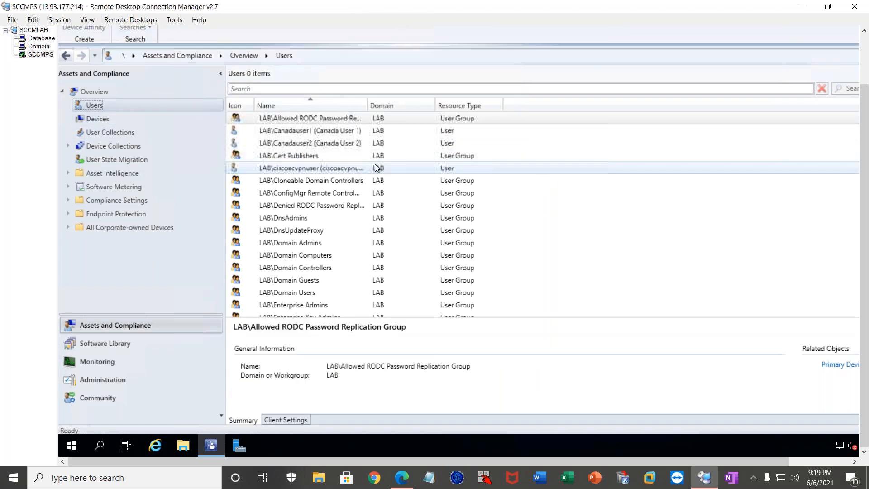
Display the Applications list under Application Management in the Software Library.
left_click(98, 343)
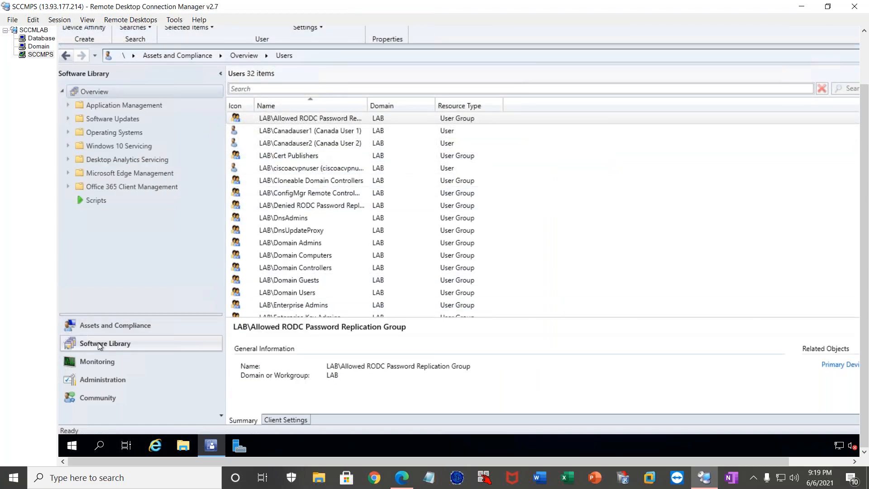
left_click(67, 105)
left_click(123, 119)
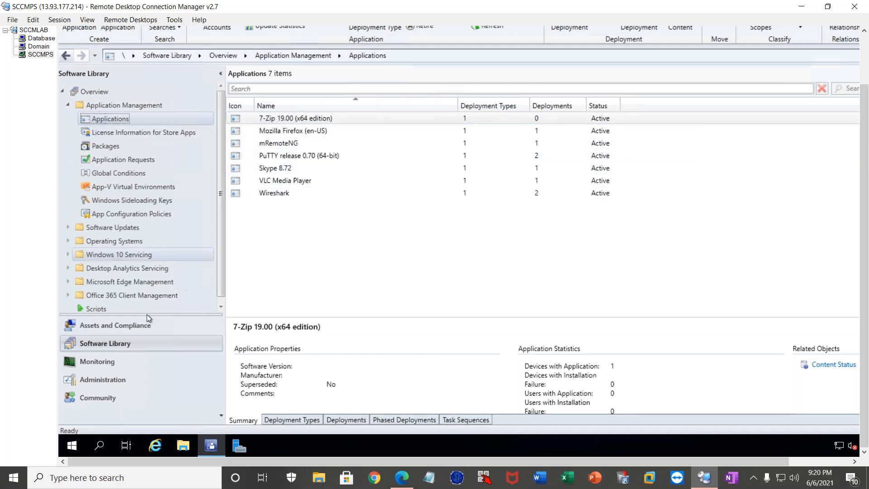
Return to the Devices list in Assets and Compliance and select the DATABASE device.
left_click(97, 327)
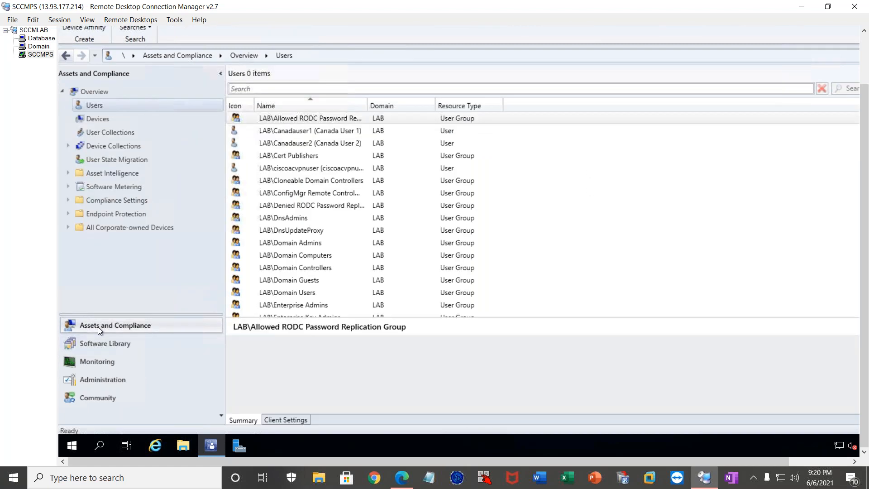
left_click(108, 120)
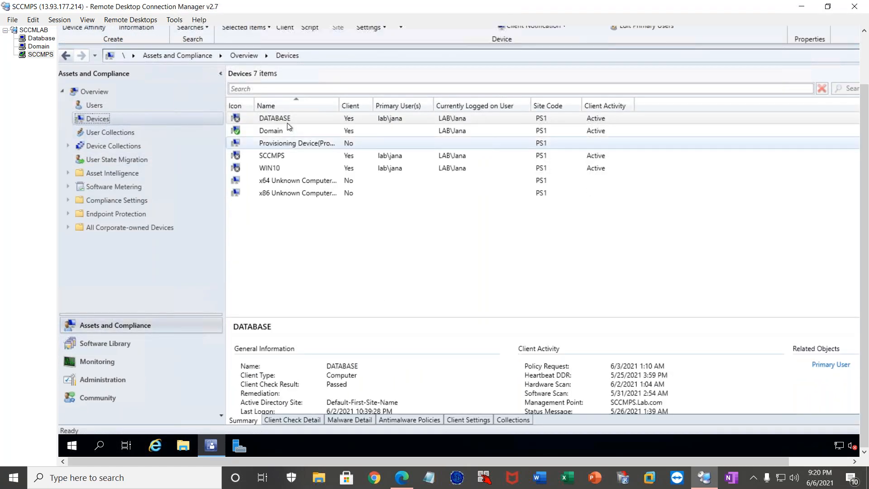
left_click(292, 120)
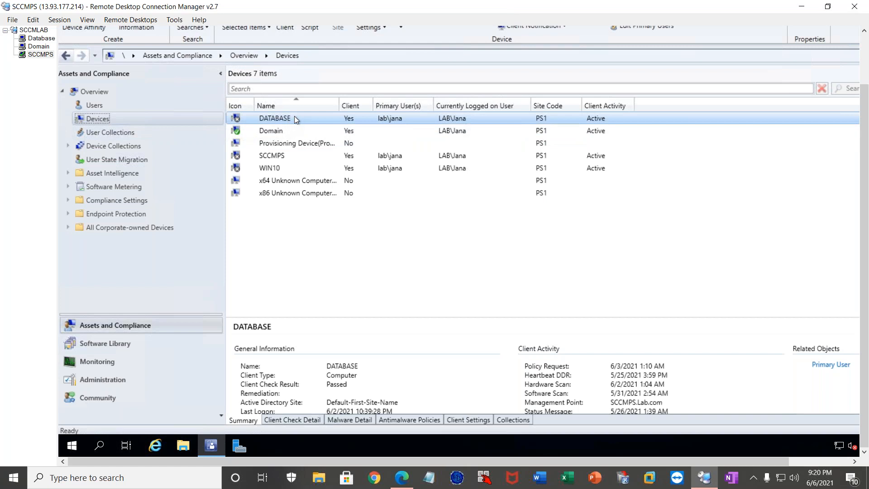
Push the Configuration Manager client to the DATABASE and SCCMPS devices using the wizard's default options.
left_click(275, 159, "ctrl")
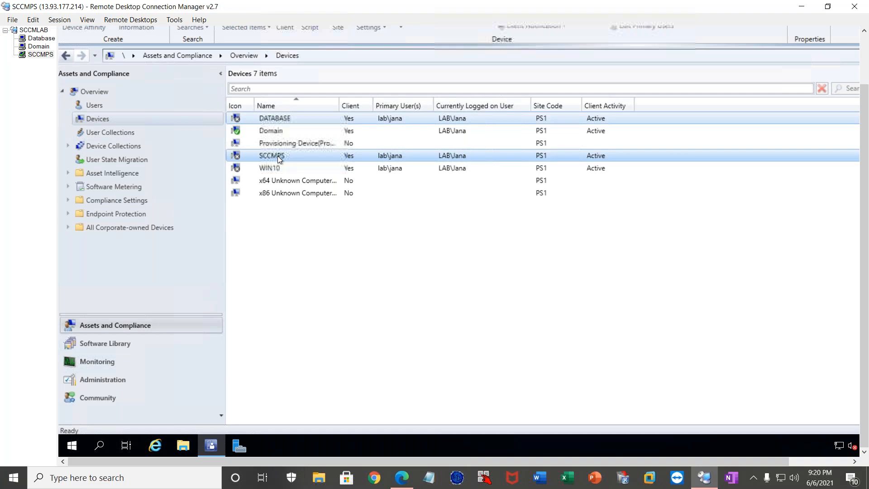
right_click(329, 159)
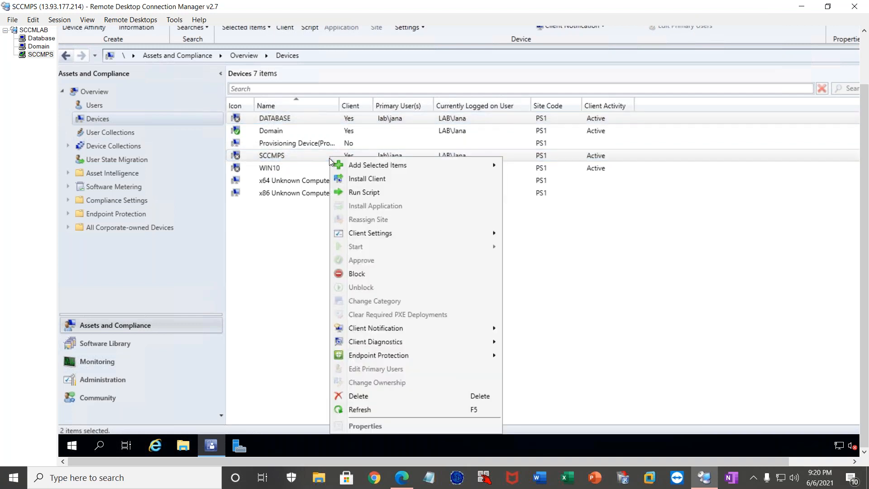
left_click(376, 180)
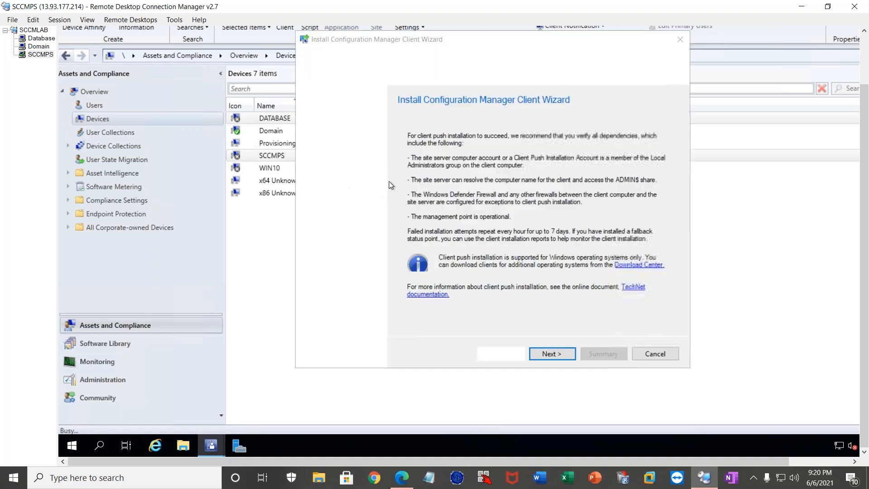
left_click(556, 354)
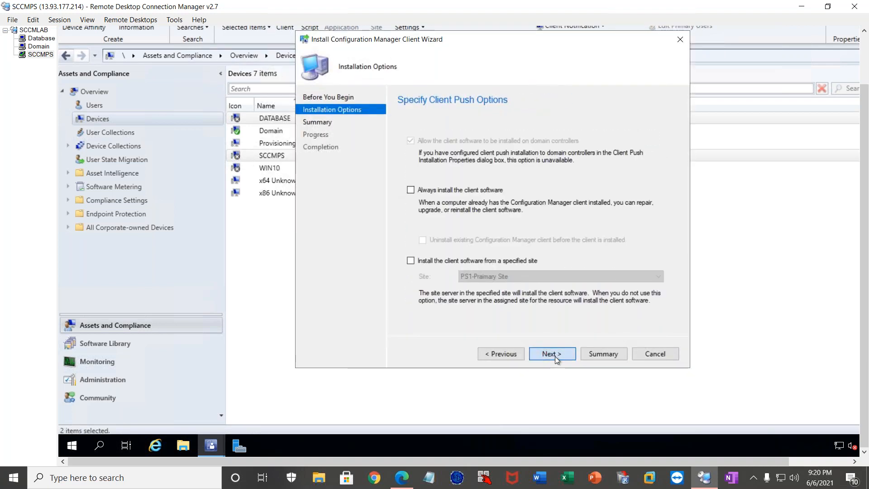
left_click(555, 356)
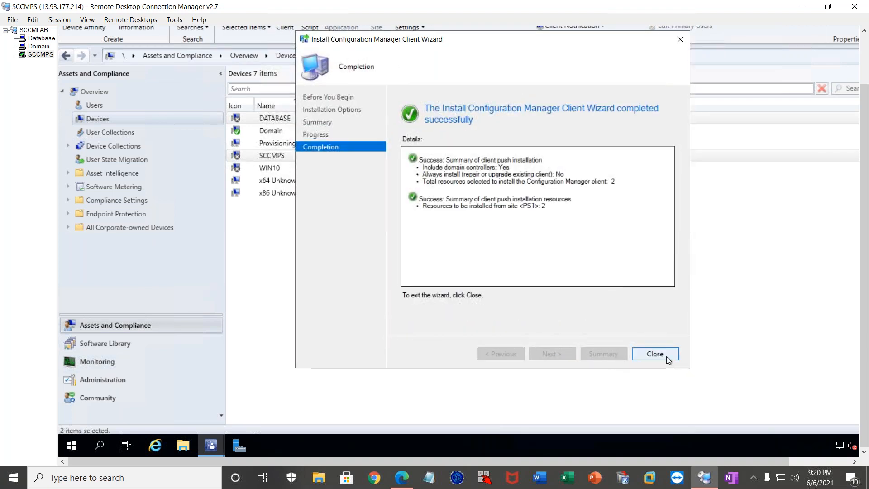
left_click(667, 357)
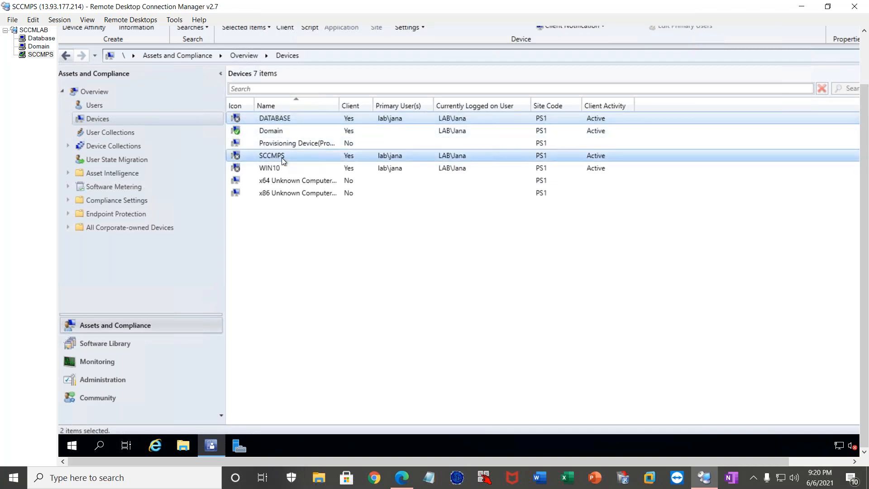
Switch to the Database server, inspect the C:\Windows\ccmsetup folder and close File Explorer.
left_click(30, 37)
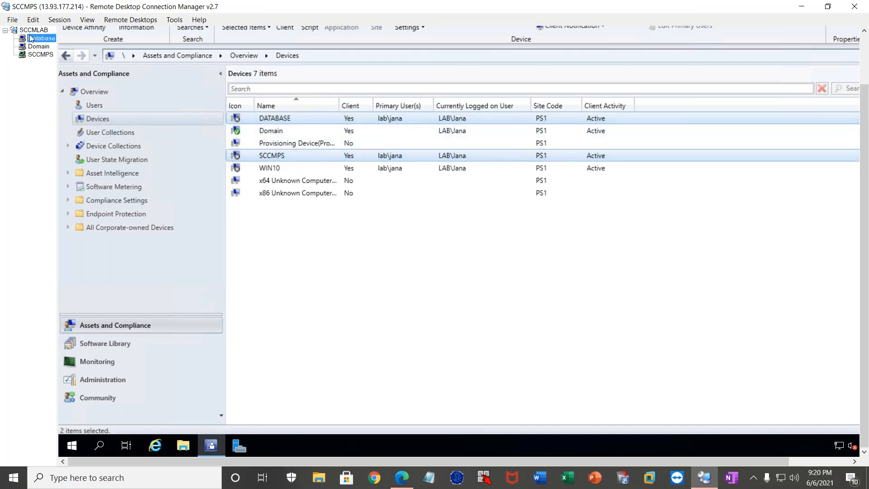
left_click(865, 432)
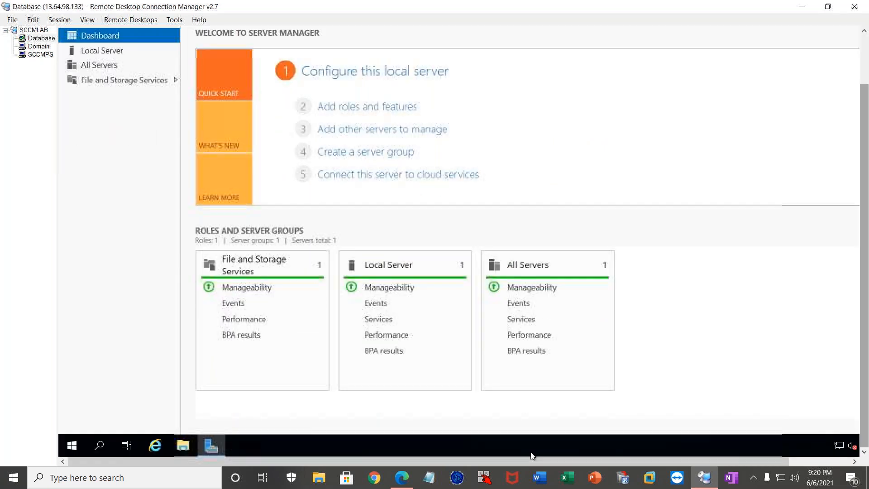
left_click(184, 446)
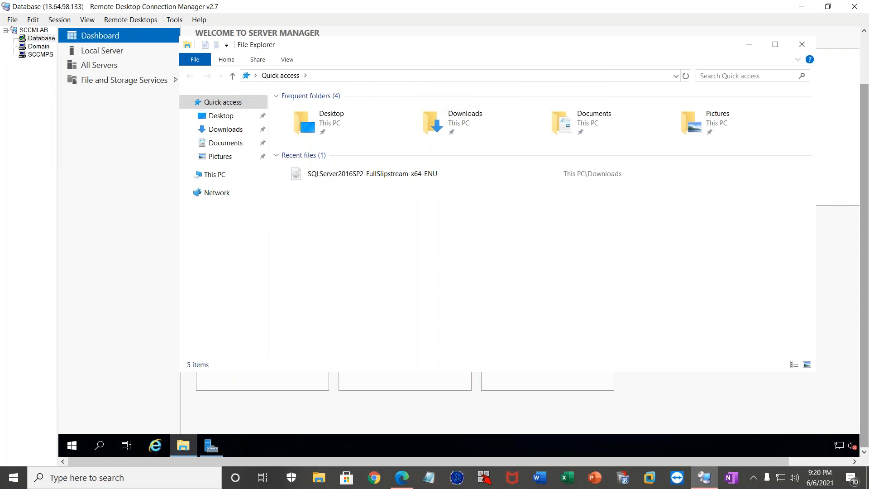
left_click(224, 175)
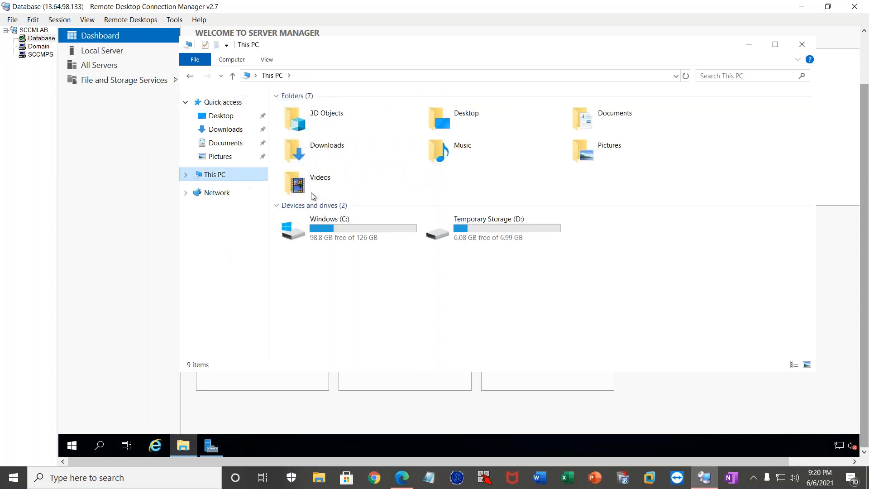
double_click(347, 239)
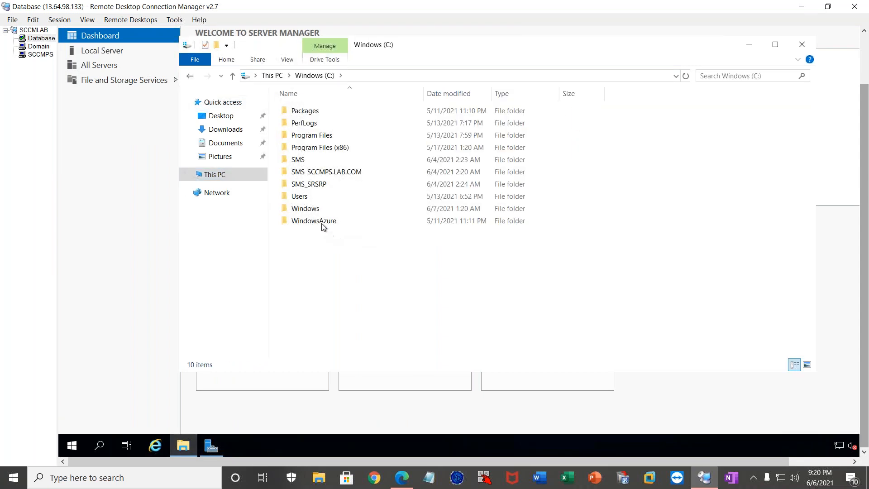
double_click(311, 211)
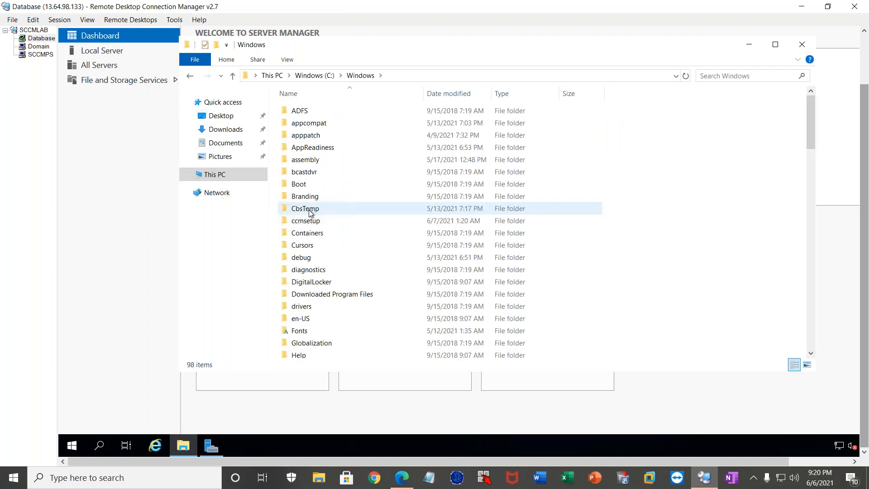
double_click(314, 221)
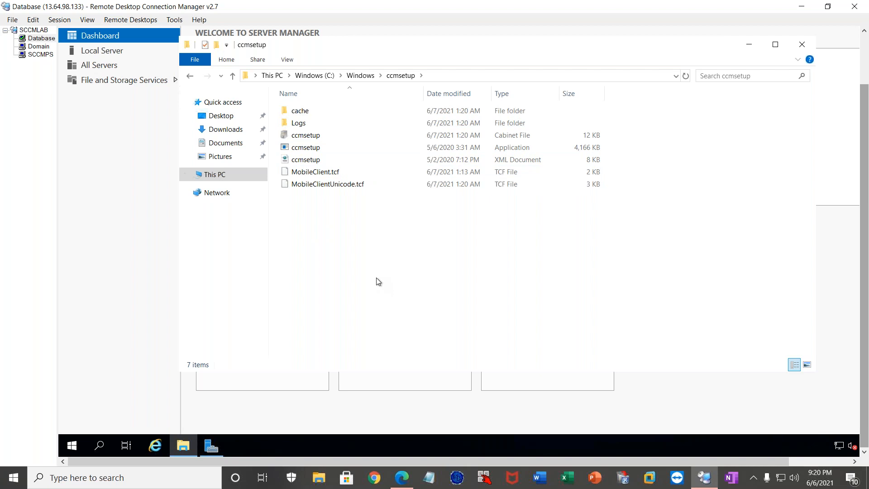
left_click(799, 53)
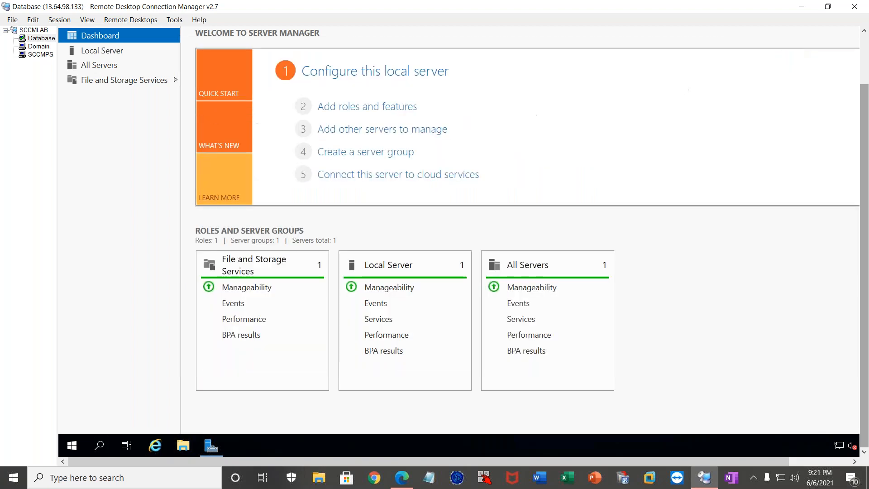
Return to the SCCMPS server, launch Notepad from the Run dialog and reposition its window over the console.
left_click(39, 54)
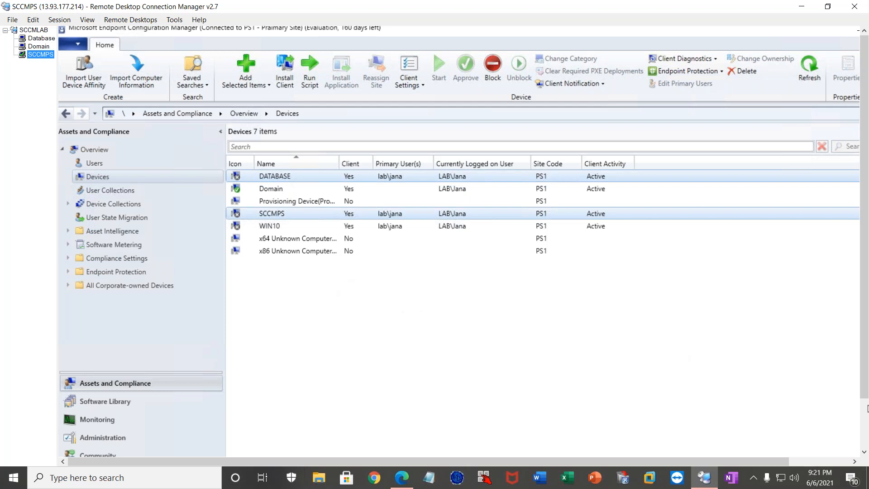
left_click_drag(864, 290, 864, 349)
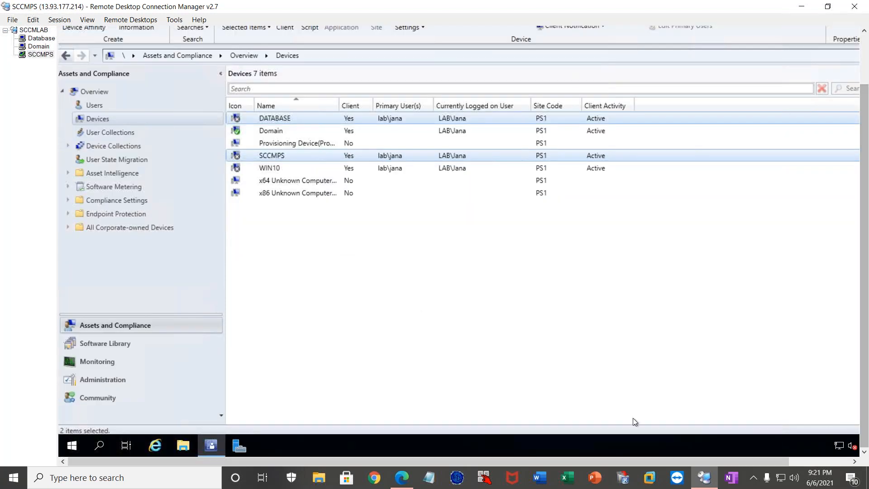
left_click(69, 448)
right_click(70, 448)
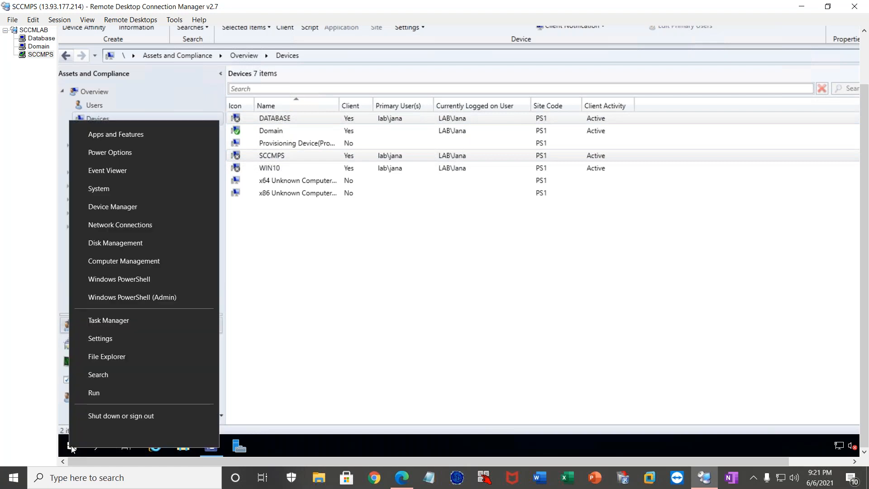
left_click(104, 396)
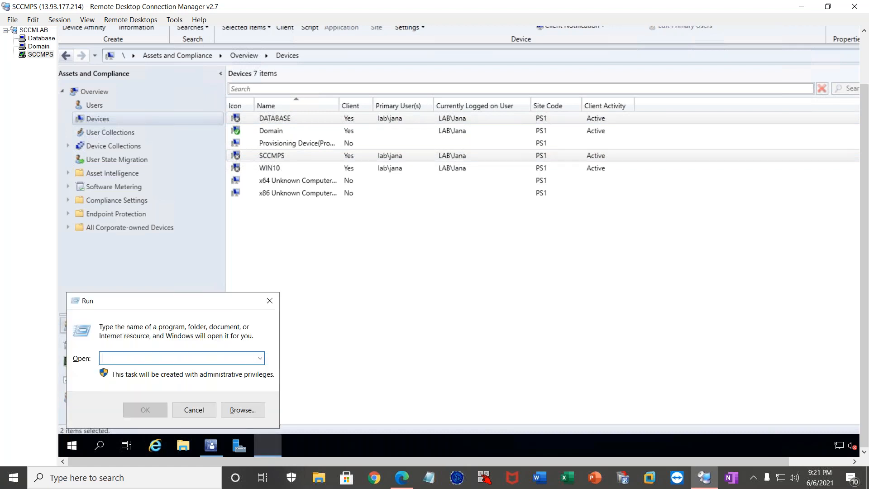
type("no")
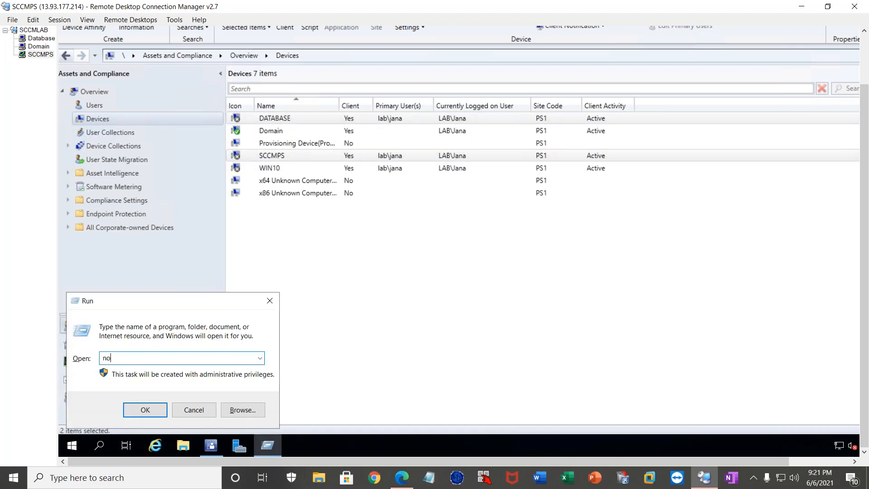
type("tepad")
key("Return")
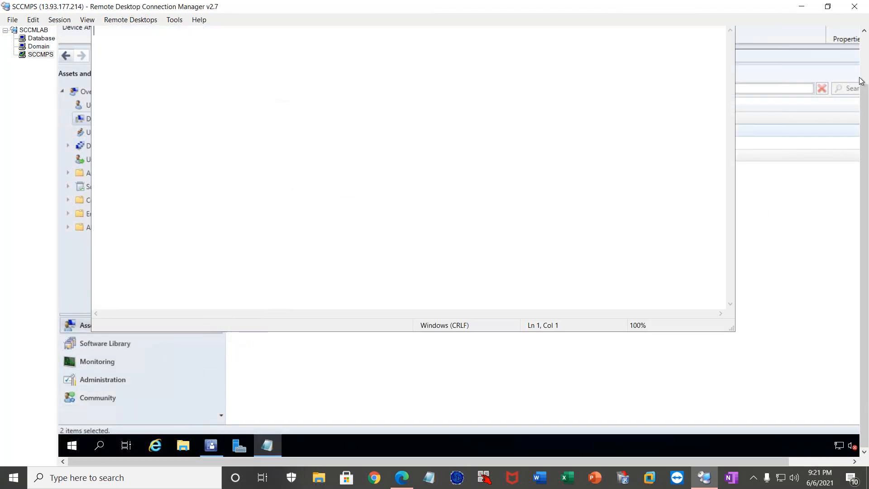
left_click(865, 51)
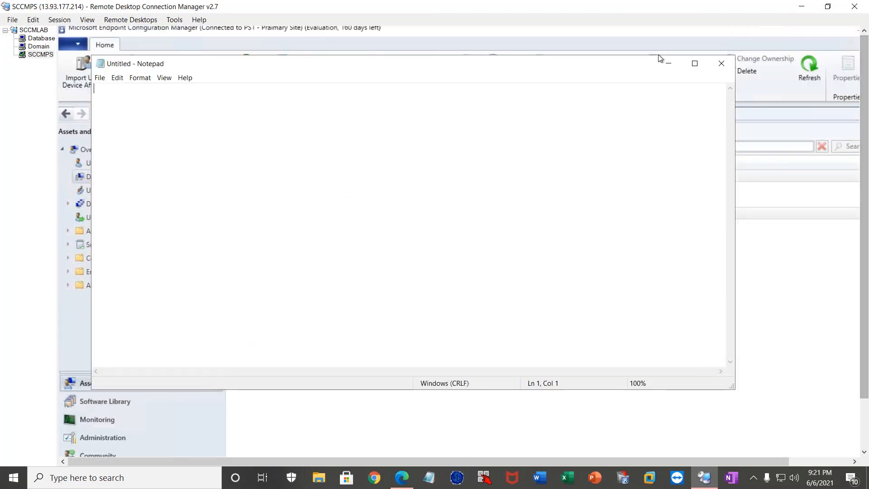
left_click_drag(344, 66, 398, 107)
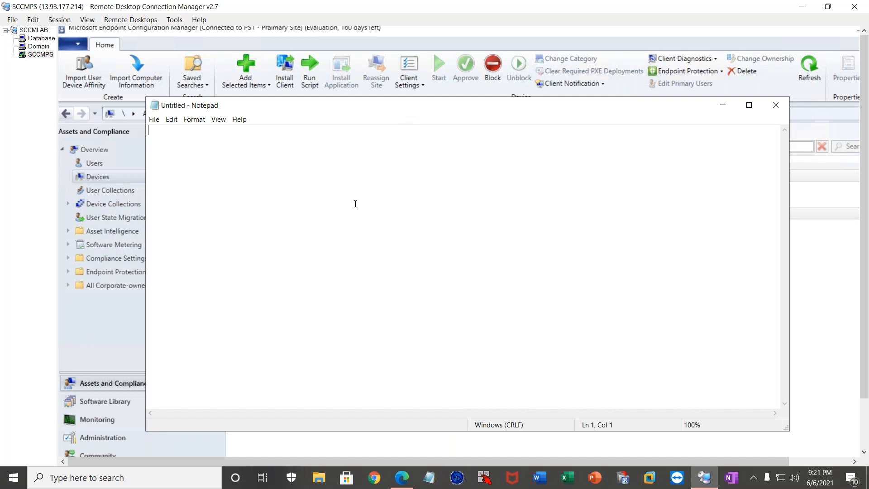
Enter the heading "7th June Topics :" in the blank Notepad document.
type("7th June")
type("Topics :")
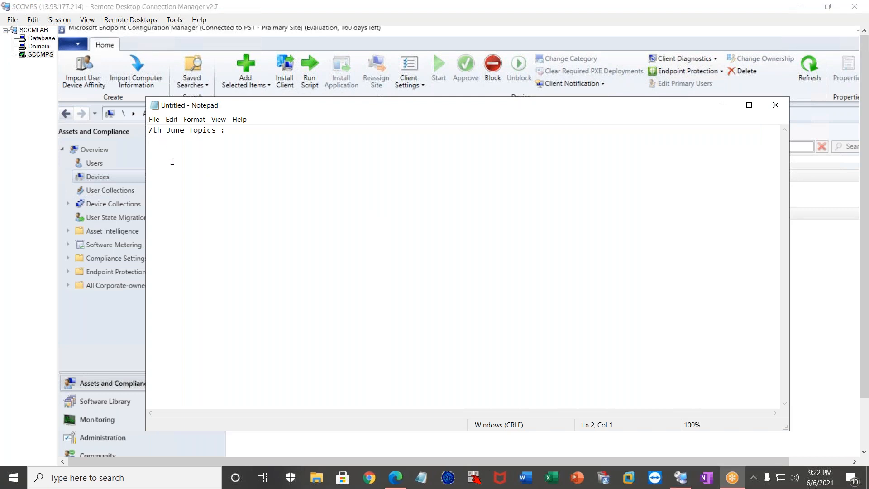
Add the line "SCCM CLient Side Troubleshooting" under the heading, followed by an empty line.
left_click(411, 292)
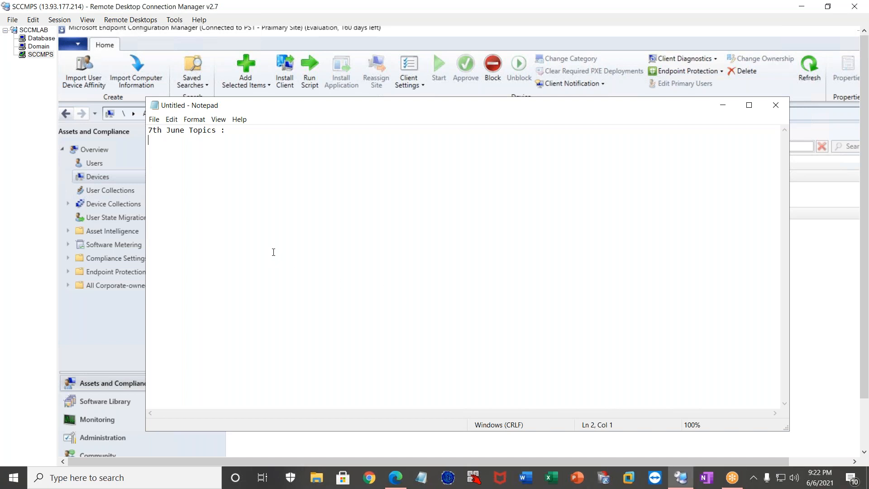
type("S")
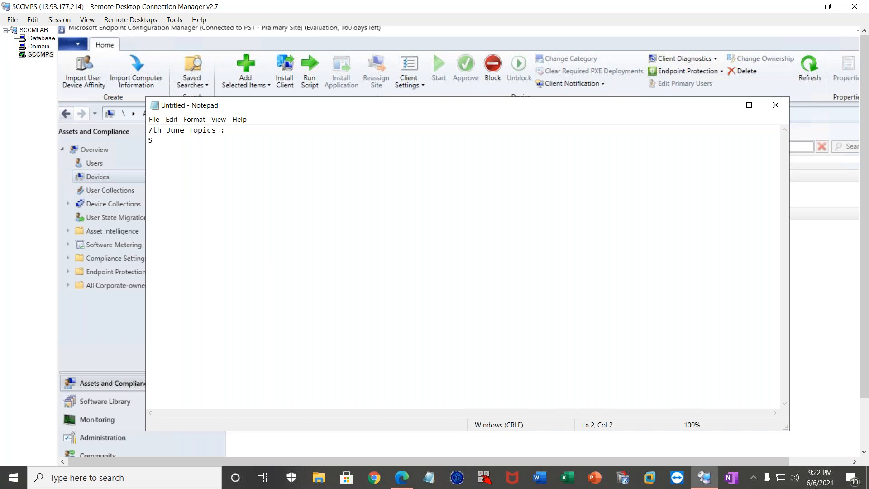
type("CCM CLient Side Troubleshooti")
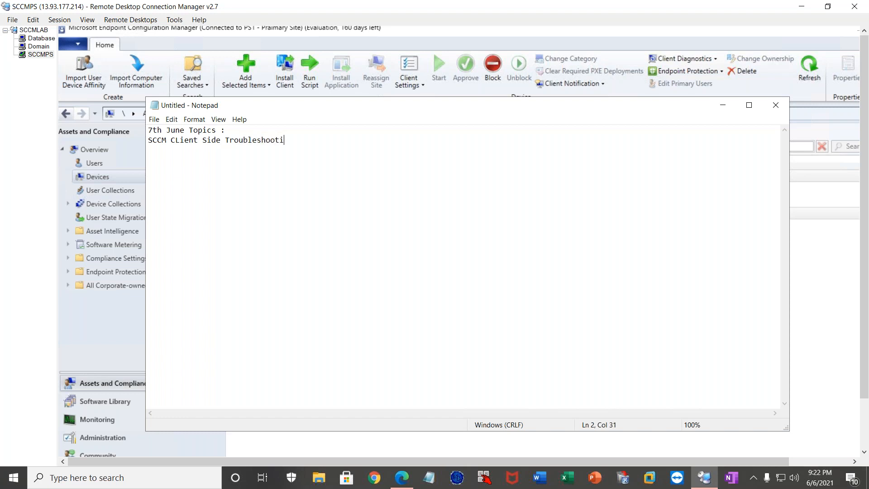
type("ng")
key("Return")
key("Return")
Add the numbered topic "1. Check the health of the client" to the notes.
type("1. Check the health of th")
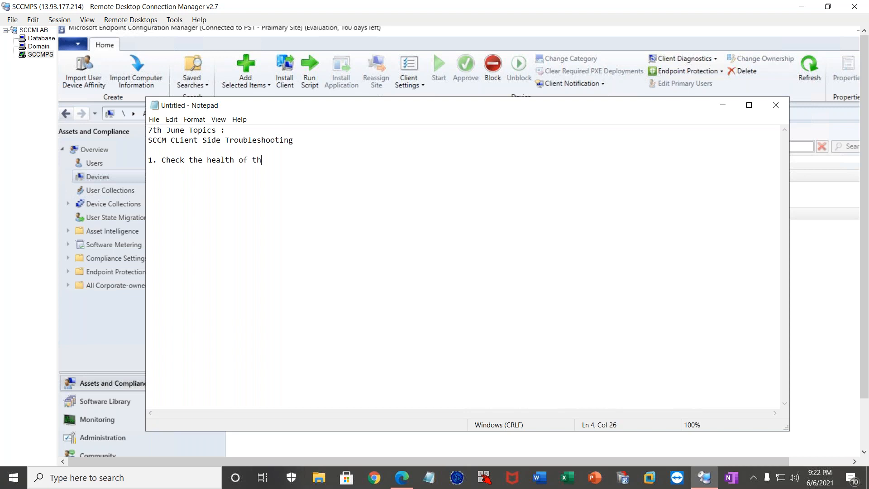
type("e client")
Return to the console's Devices list and look over the DATABASE and SCCMPS devices and the available device actions.
left_click(94, 317)
left_click(276, 176)
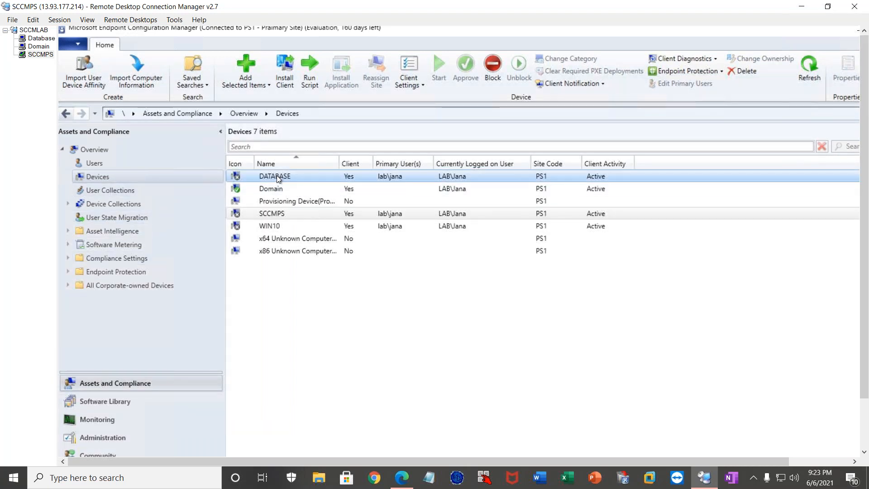
left_click(275, 214)
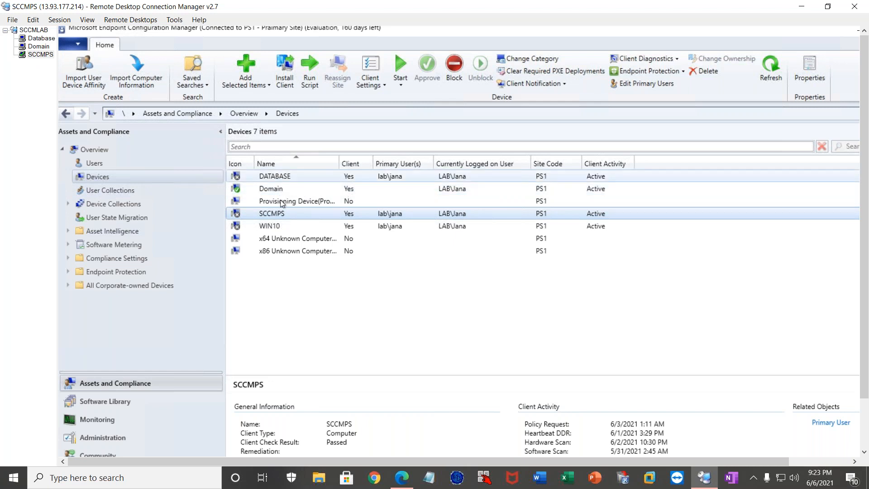
right_click(288, 216)
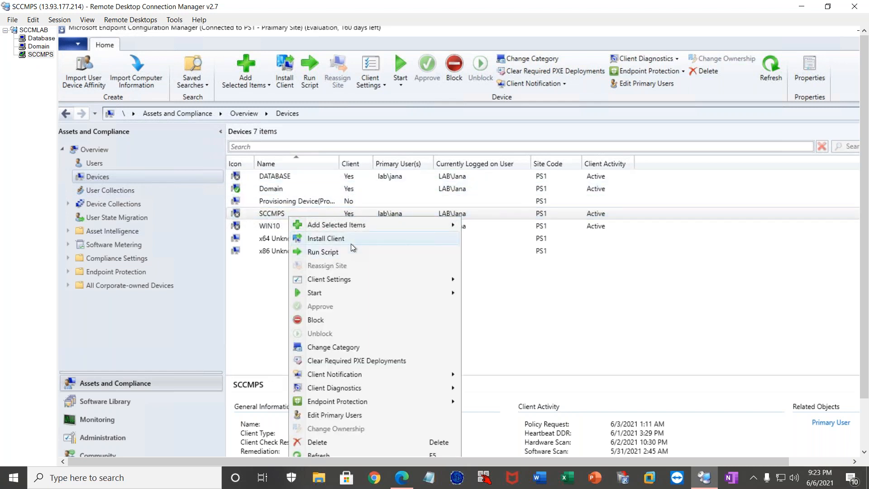
left_click(105, 165)
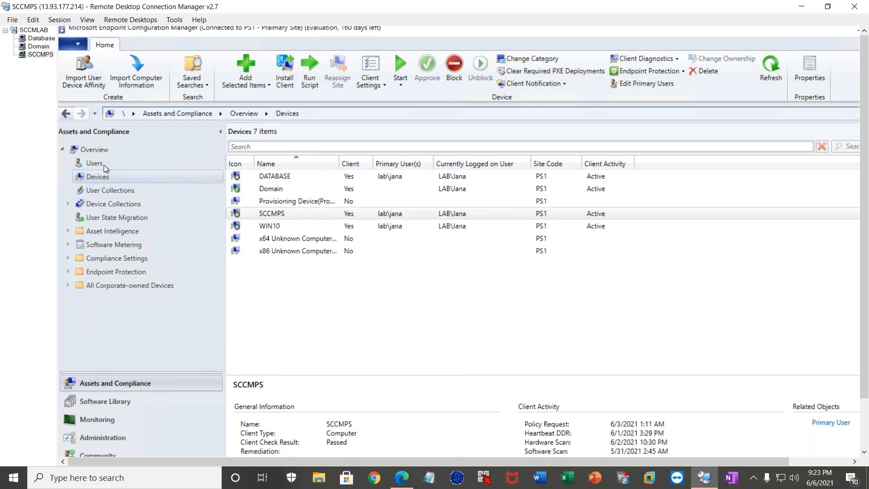
Show the DATABASE device's summary in the Devices list and highlight its Policy Request time under Client Activity.
left_click(103, 177)
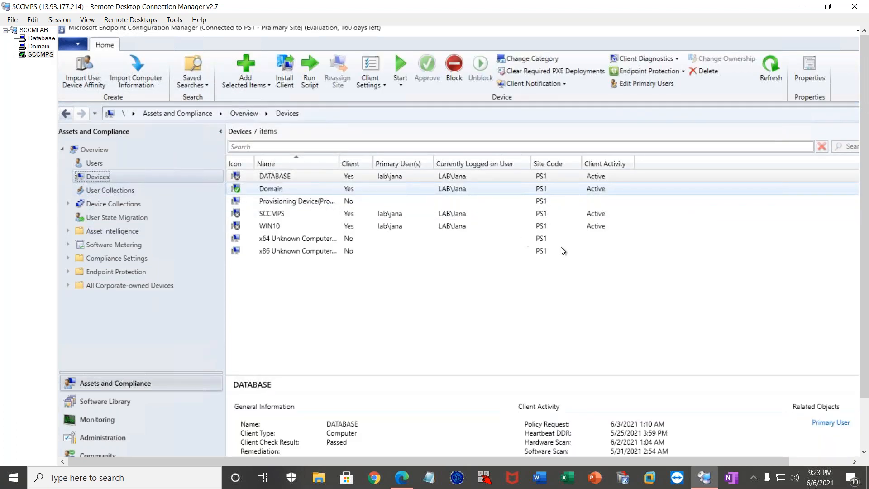
scroll(865, 303, "down", 2)
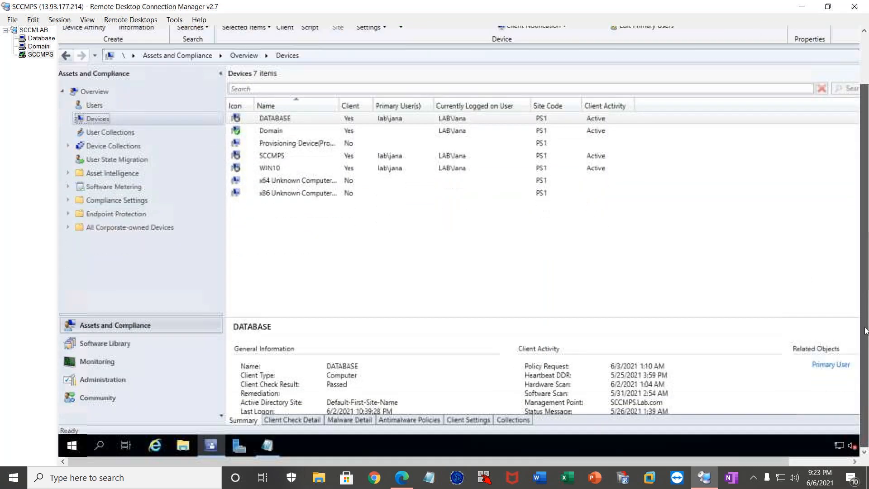
left_click(303, 118)
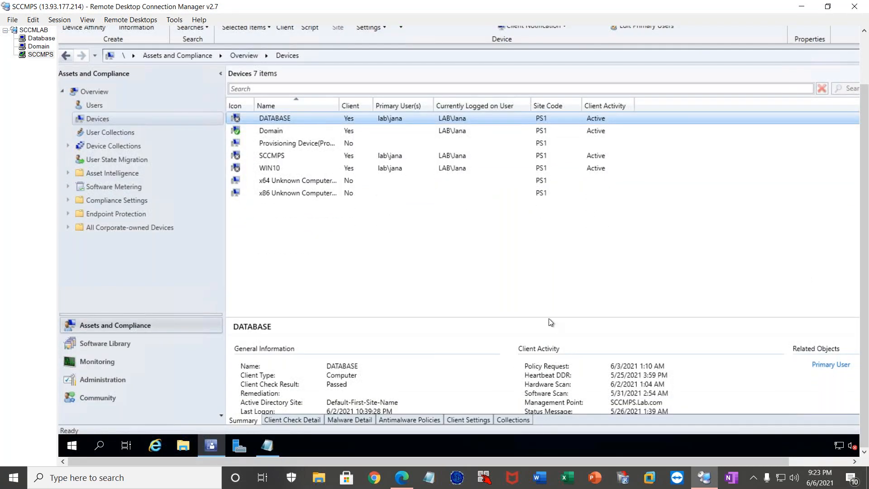
left_click_drag(652, 367, 612, 371)
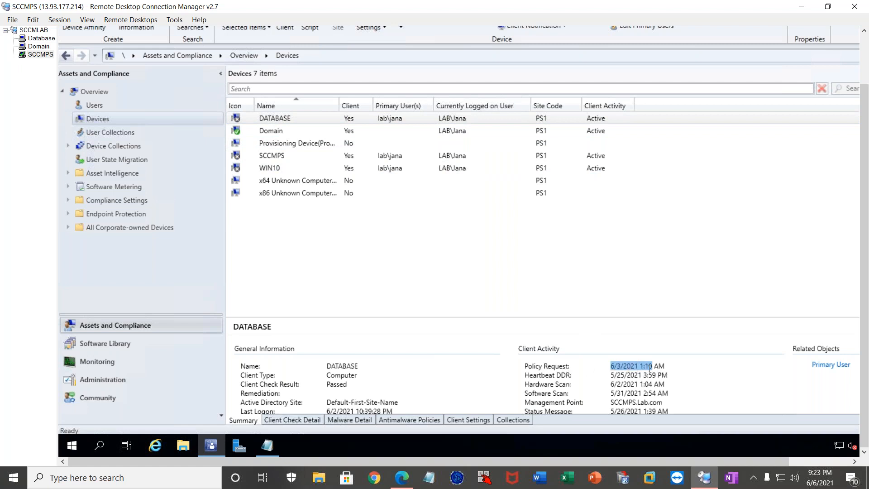
Compare the Policy Request times of the Domain, DATABASE and SCCMPS devices by highlighting them under Client Activity.
left_click(617, 366)
left_click(292, 130)
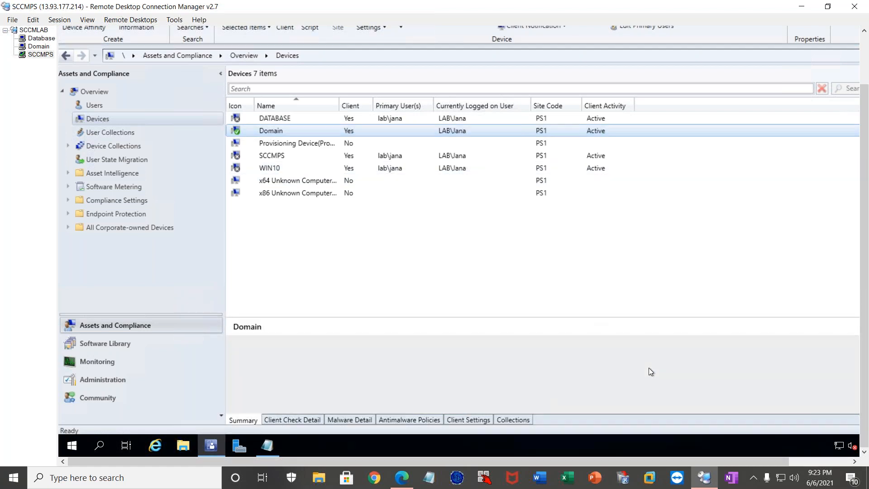
left_click_drag(644, 366, 611, 366)
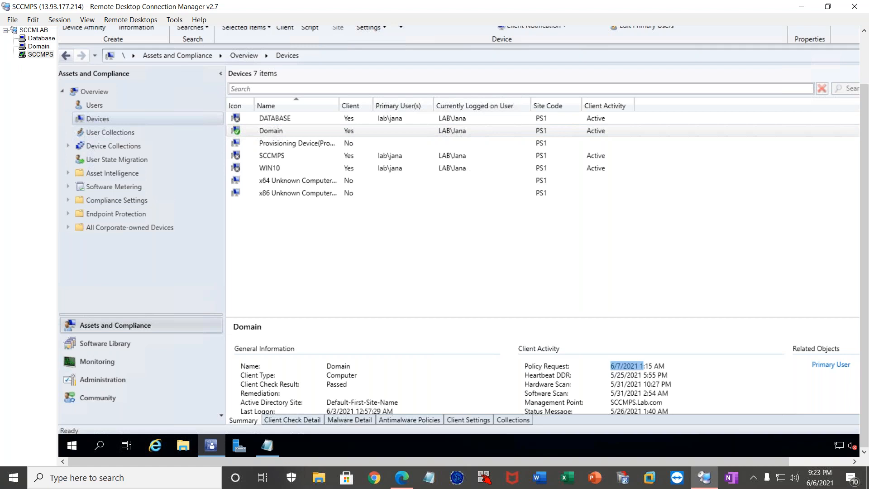
left_click(286, 118)
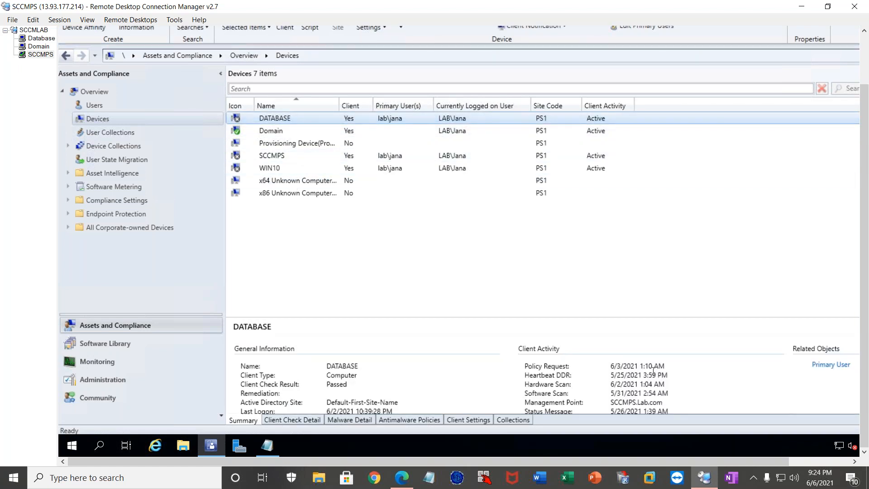
left_click_drag(611, 365, 662, 365)
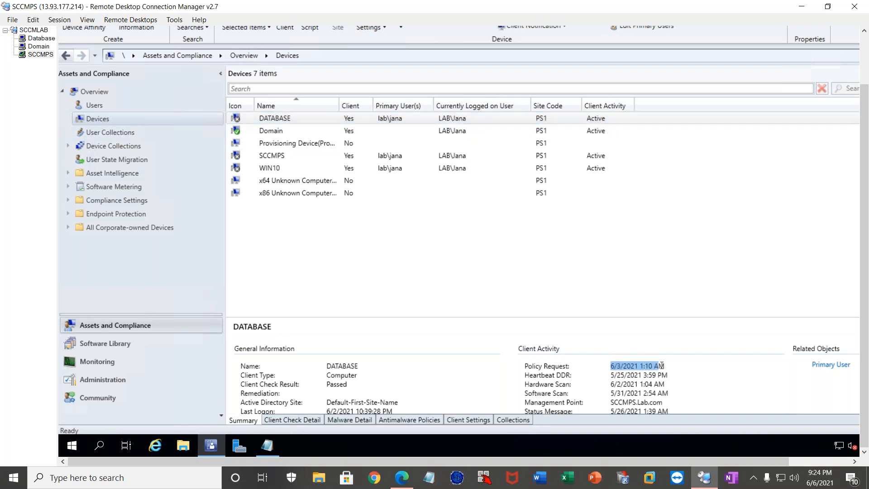
left_click(276, 157)
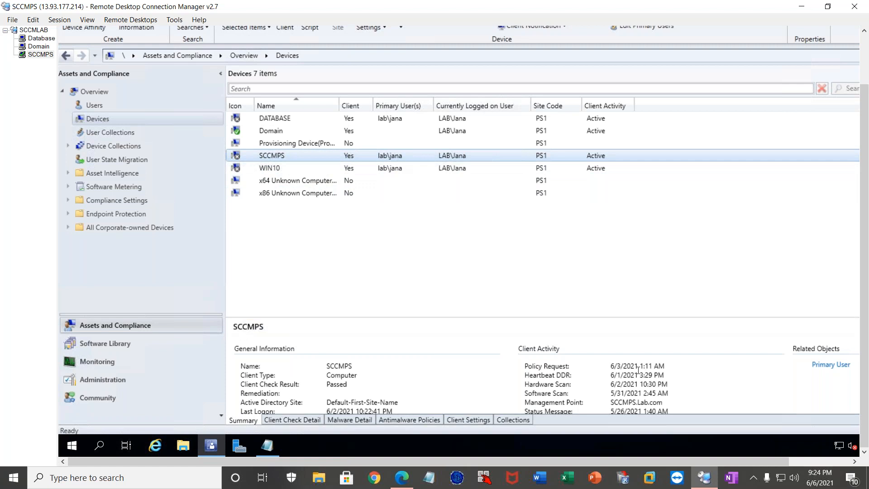
left_click_drag(613, 366, 645, 368)
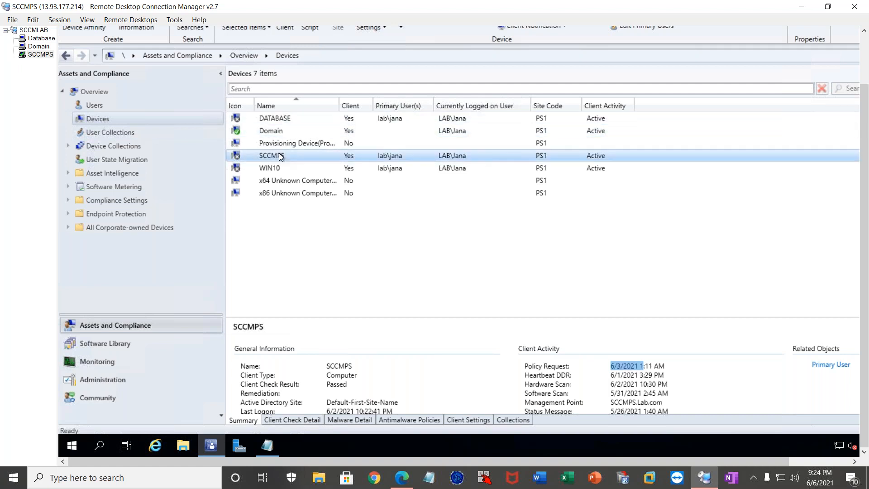
Show the Domain device's summary, highlight its Policy Request and Software Scan dates, and view the remaining summary details.
left_click(281, 131)
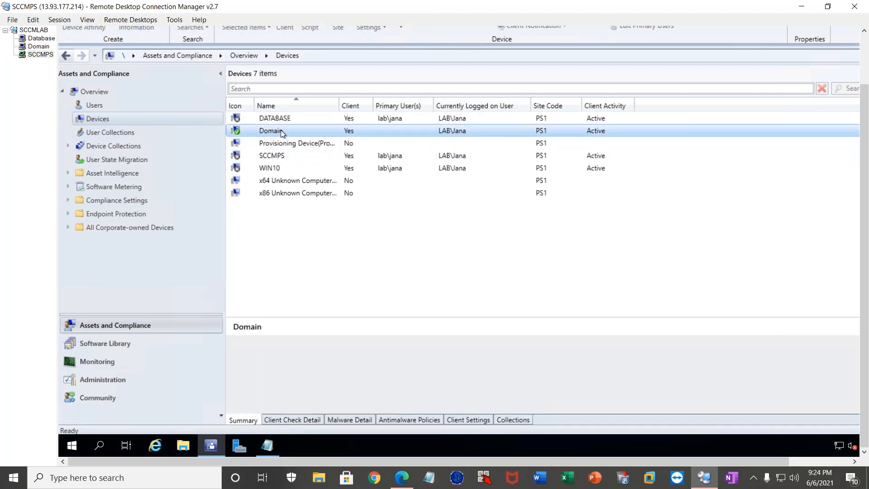
left_click_drag(614, 367, 645, 368)
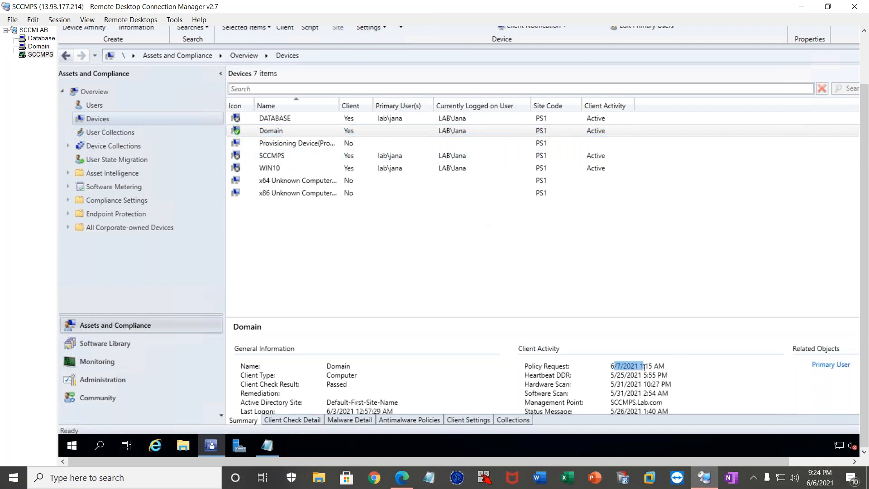
left_click(611, 386)
left_click_drag(611, 393, 635, 394)
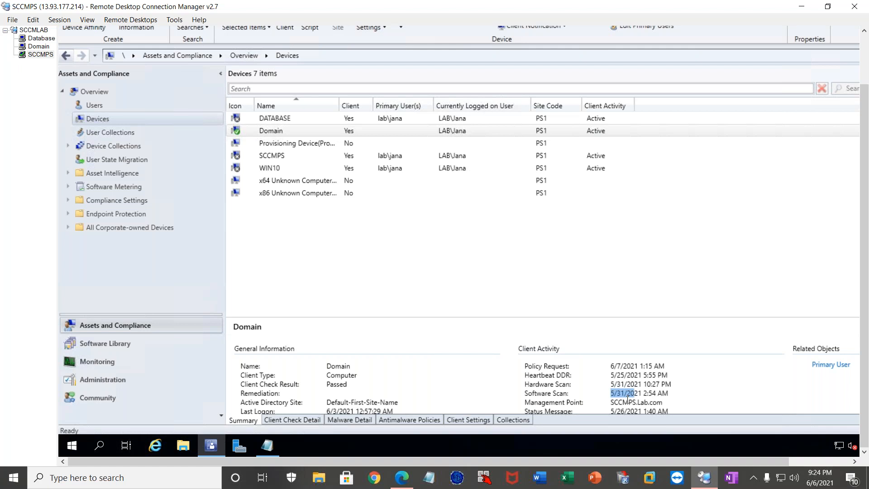
scroll(625, 402, "down", 3)
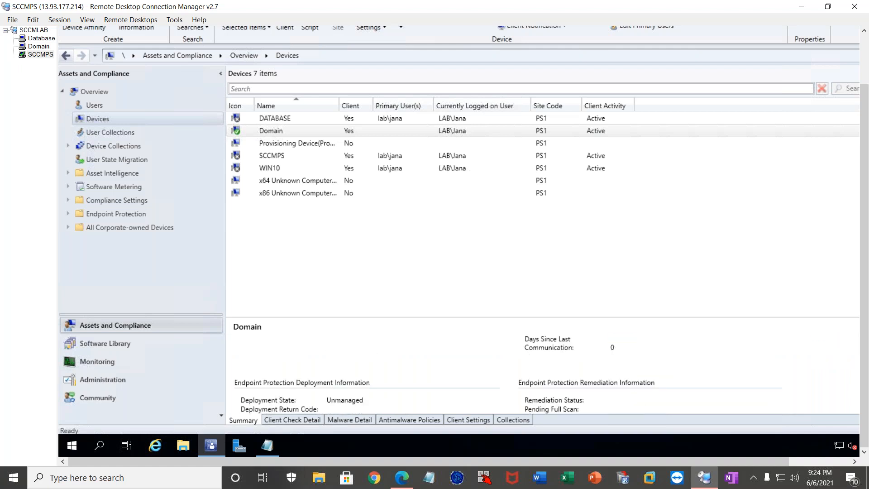
Show the Domain device's client check details and widen the Rule Name and Result columns to read them in full.
left_click(285, 421)
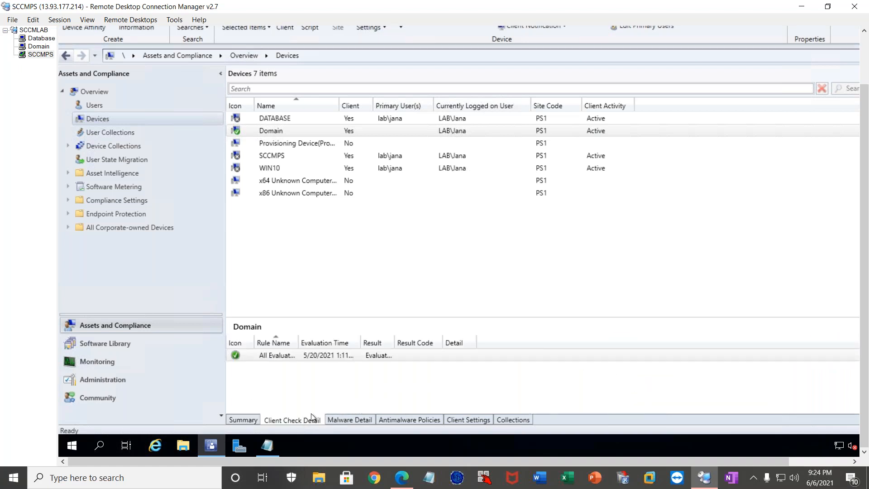
left_click_drag(298, 343, 378, 339)
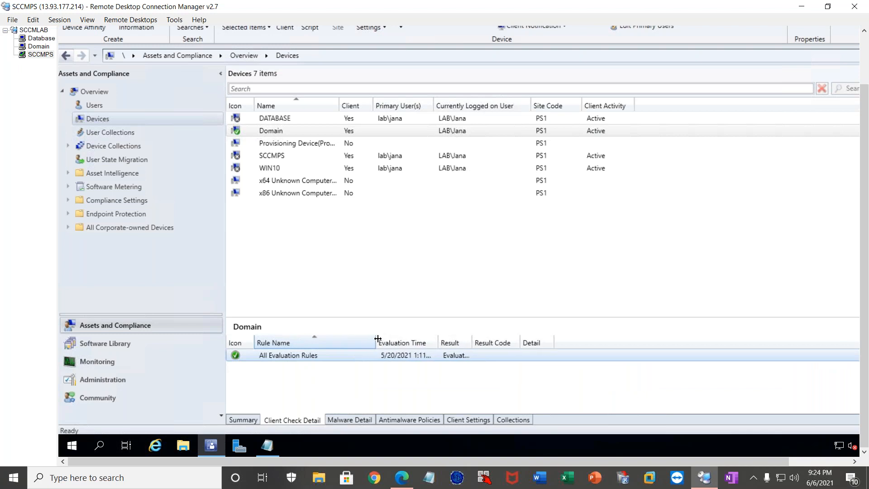
left_click_drag(471, 343, 556, 339)
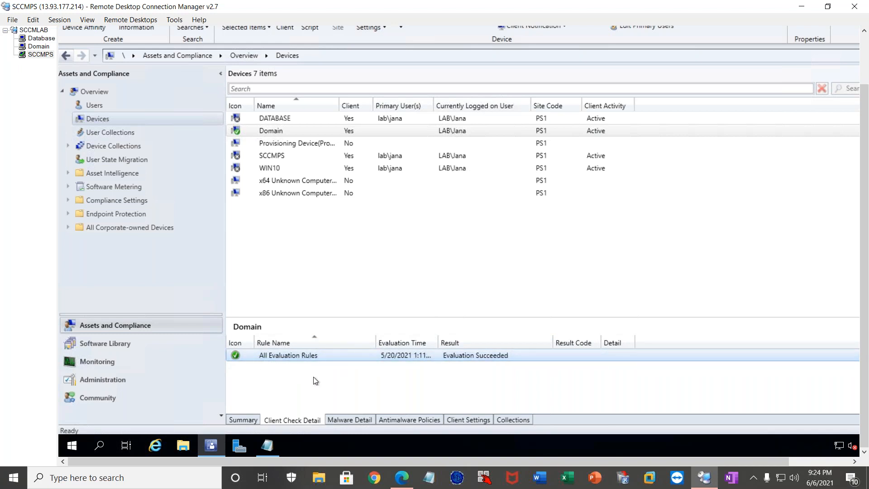
Show the collections the Domain device belongs to, and return to the summary view for the DATABASE device.
left_click(487, 419)
left_click(501, 420)
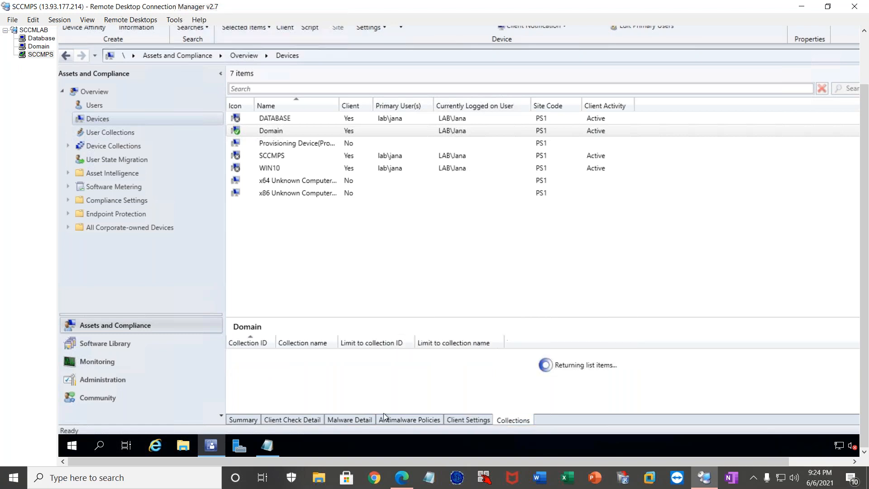
left_click(246, 422)
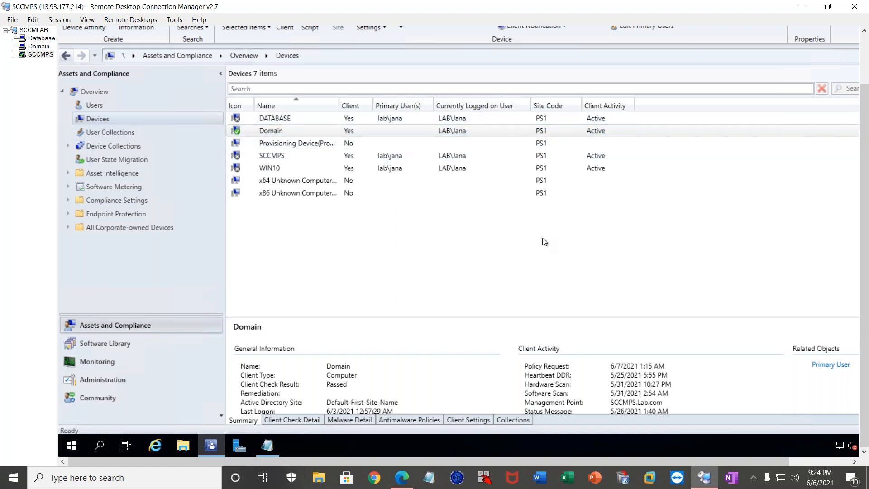
left_click(295, 118)
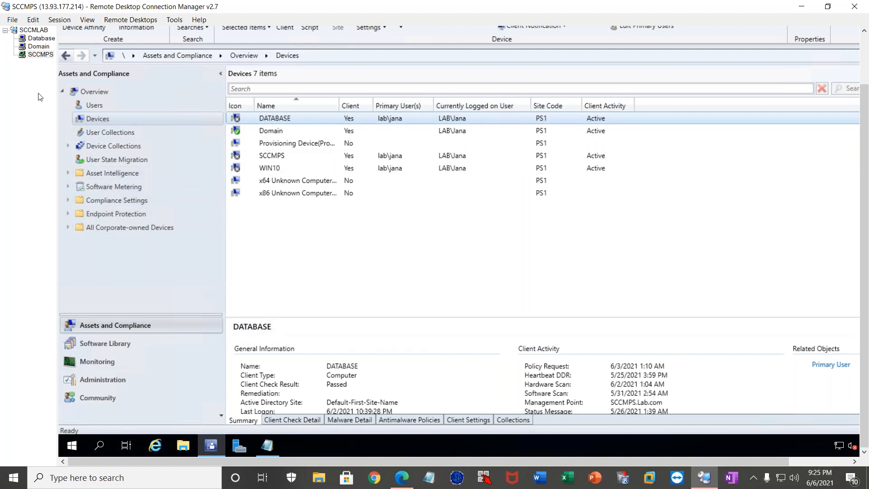
Run the All Non-Client Systems query from the Monitoring workspace's Queries and return to the query list.
left_click(108, 365)
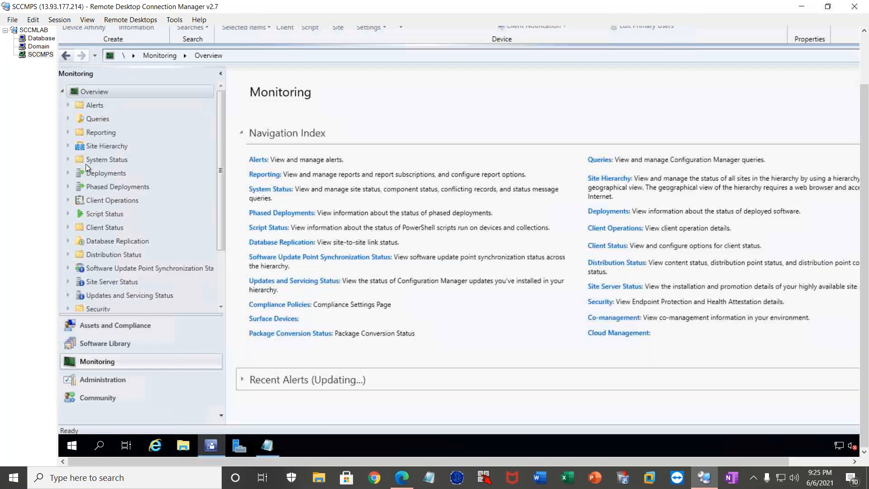
left_click(65, 121)
left_click(102, 122)
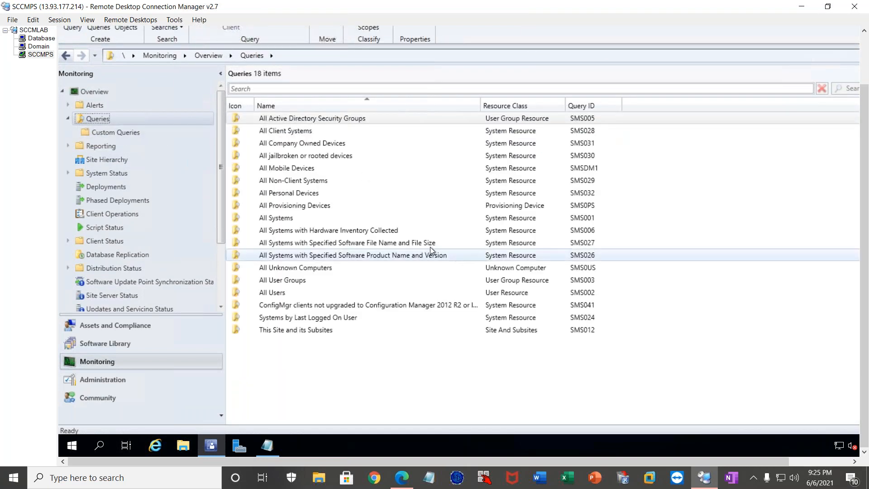
double_click(298, 180)
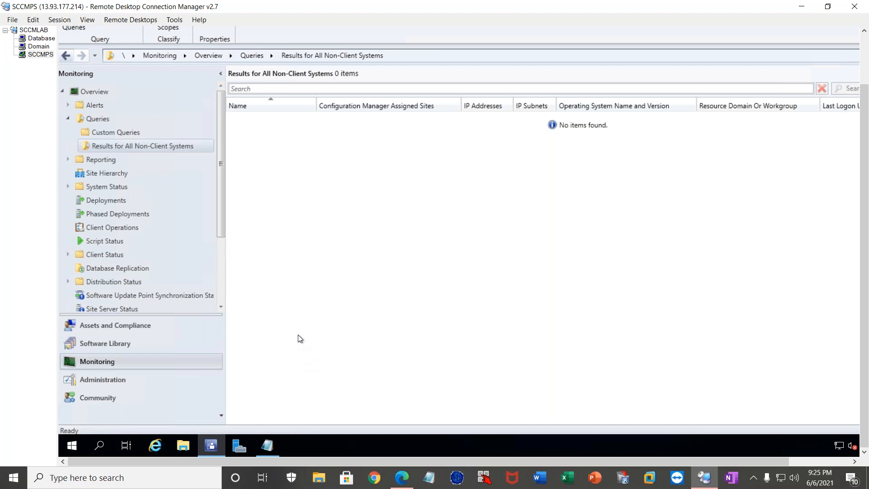
left_click(94, 119)
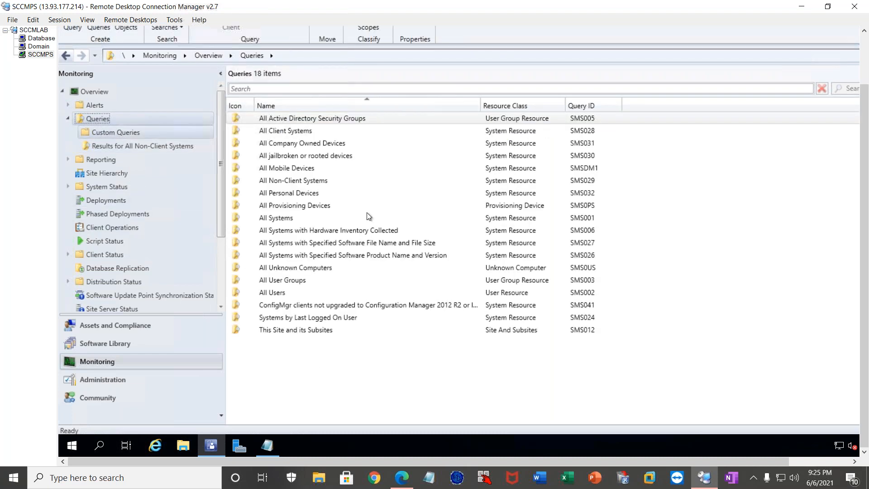
Compare the Client status in the Devices list with the available Monitoring queries for finding systems without a client.
left_click(105, 325)
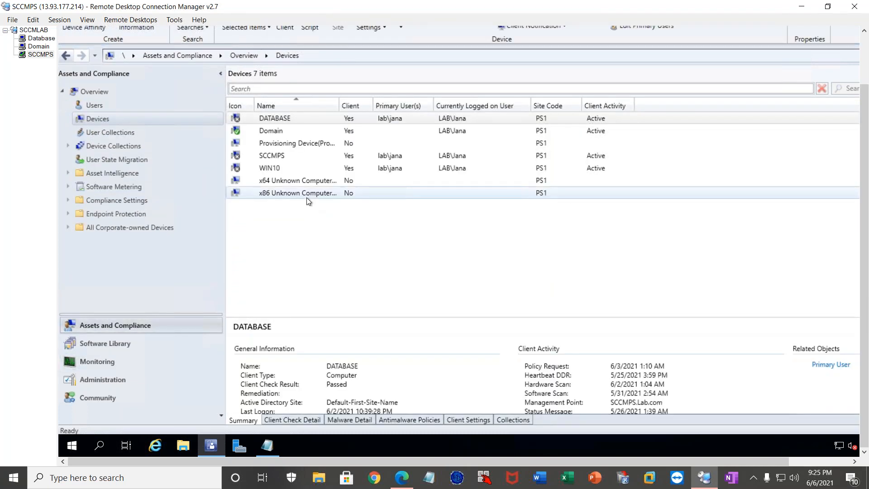
left_click(98, 362)
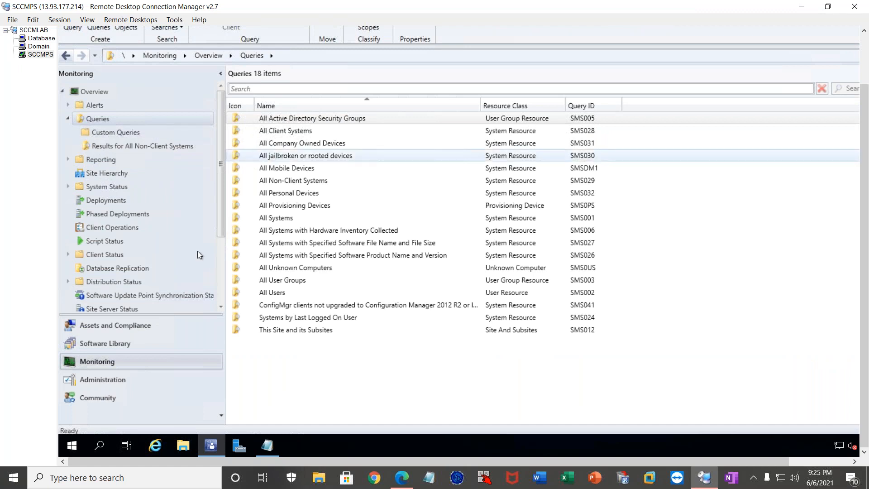
left_click(105, 322)
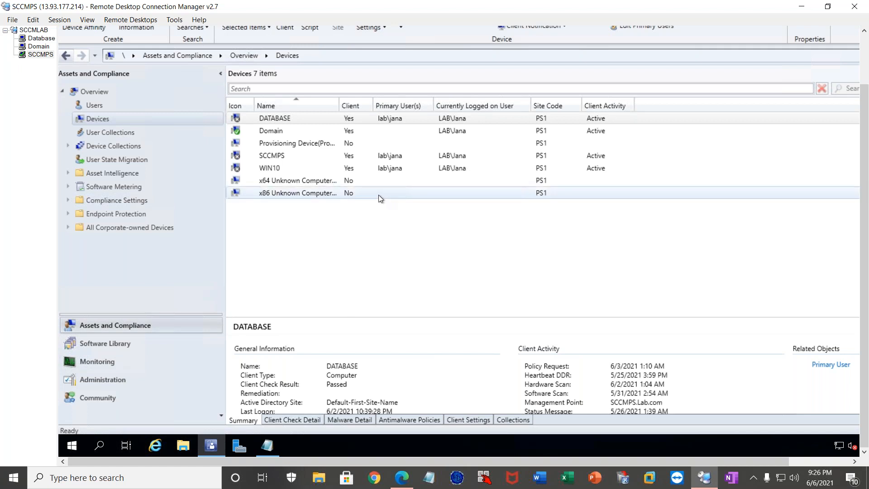
left_click(99, 361)
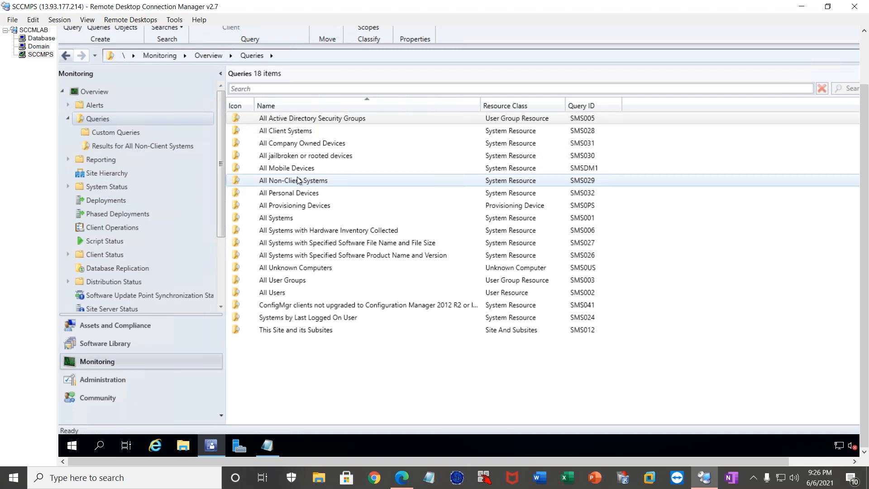
Add the Operating System column to the Devices list and widen it to fit its contents.
left_click(100, 325)
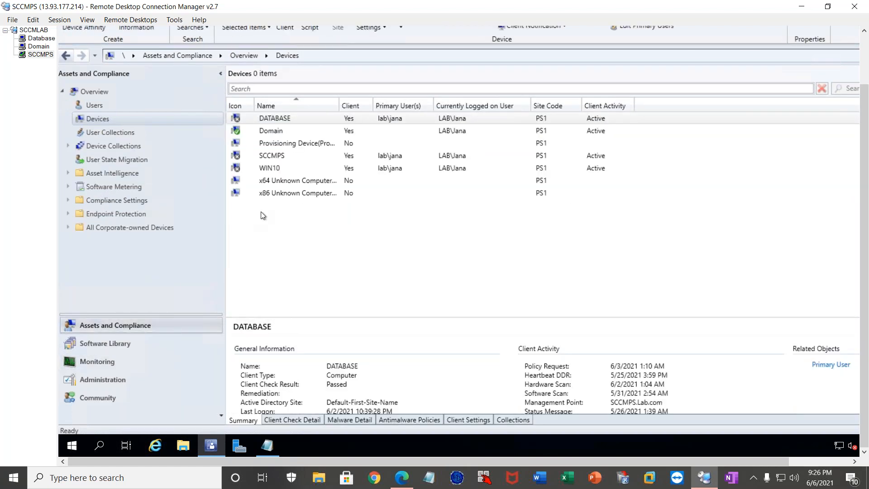
right_click(658, 107)
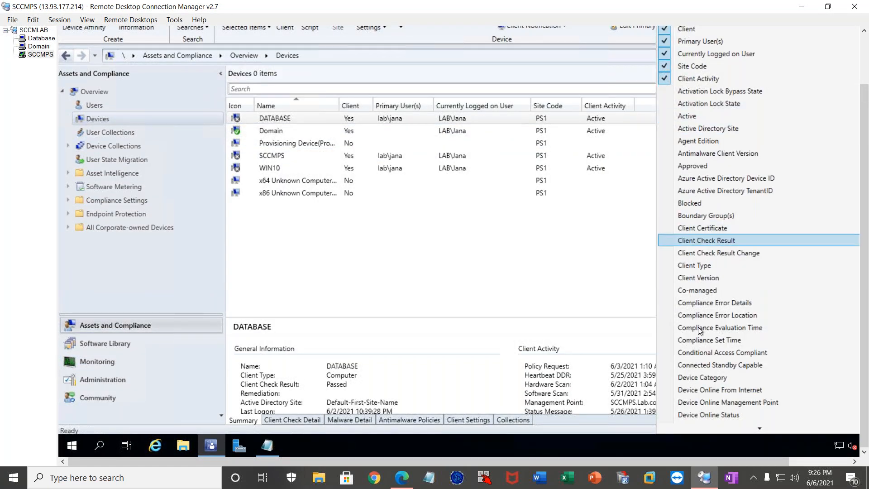
scroll(700, 336, "down", 7)
scroll(695, 353, "down", 5)
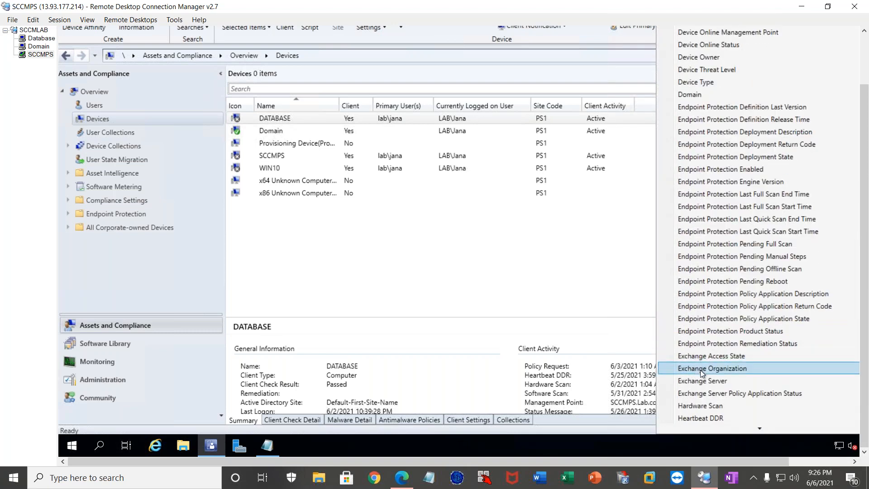
scroll(702, 370, "down", 6)
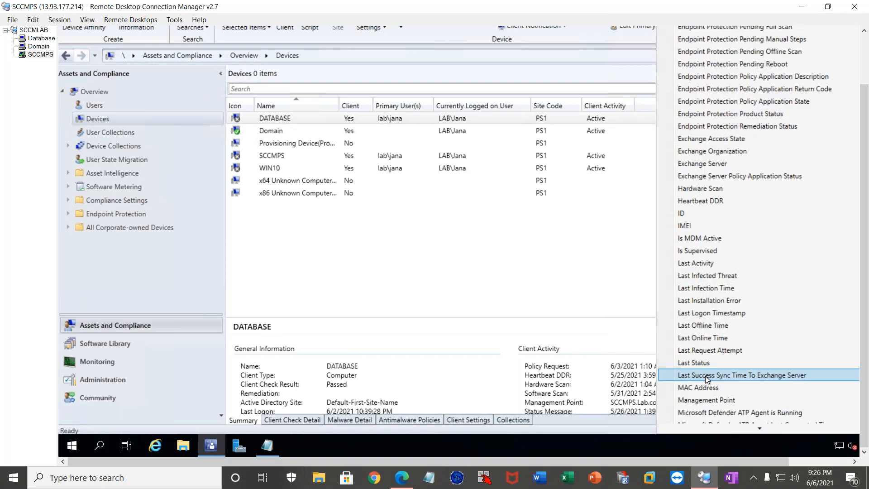
scroll(706, 376, "down", 3)
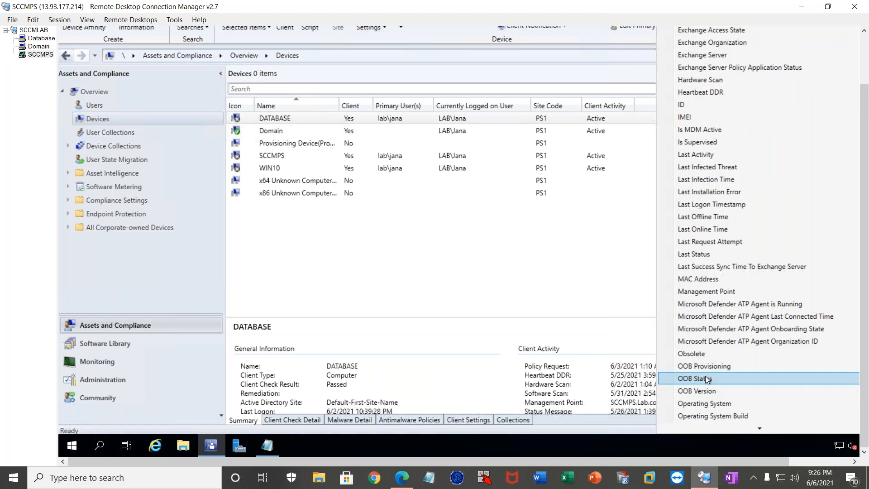
left_click(706, 402)
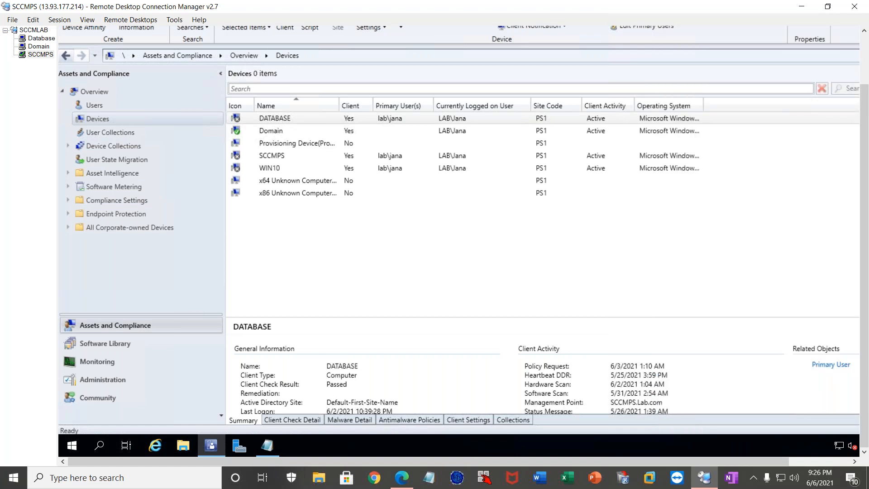
double_click(704, 105)
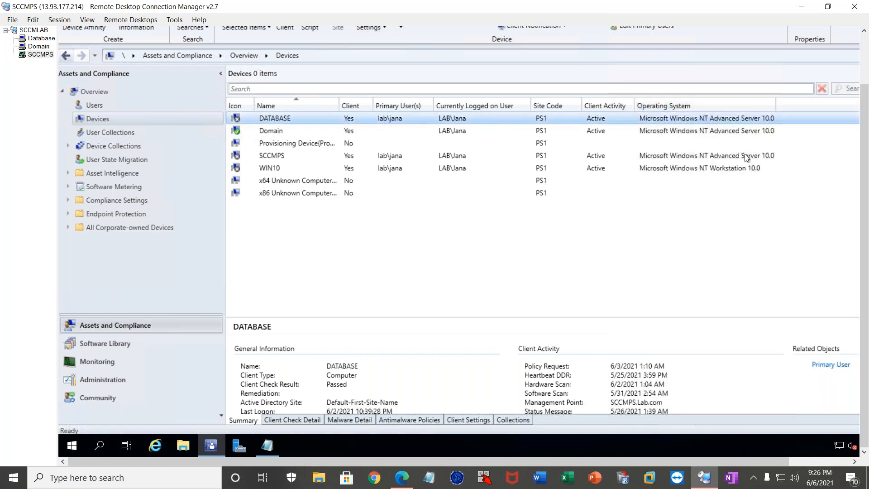
Review the WIN10 and Domain devices' summaries, reload the Devices list and show the DATABASE device's summary.
left_click(751, 168)
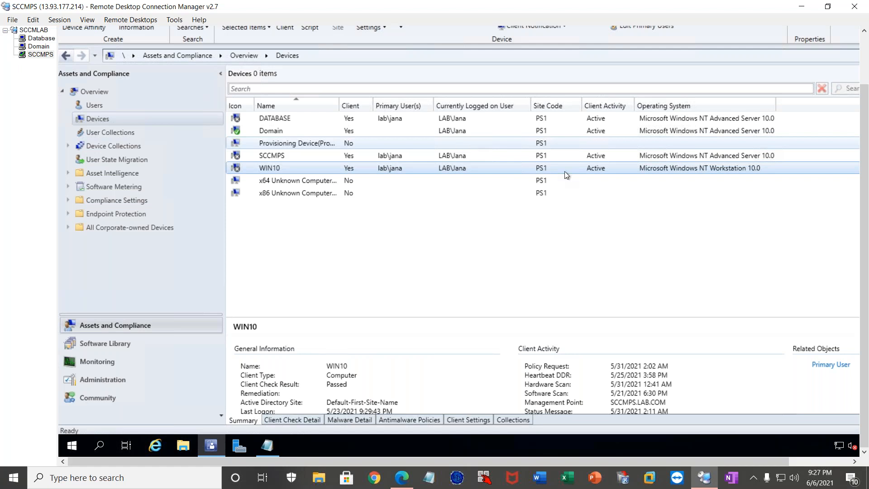
left_click(268, 129)
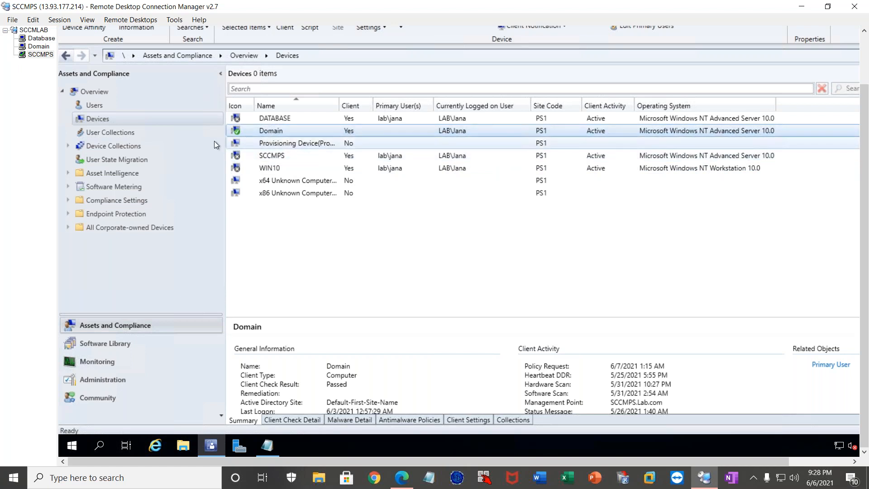
left_click(110, 131)
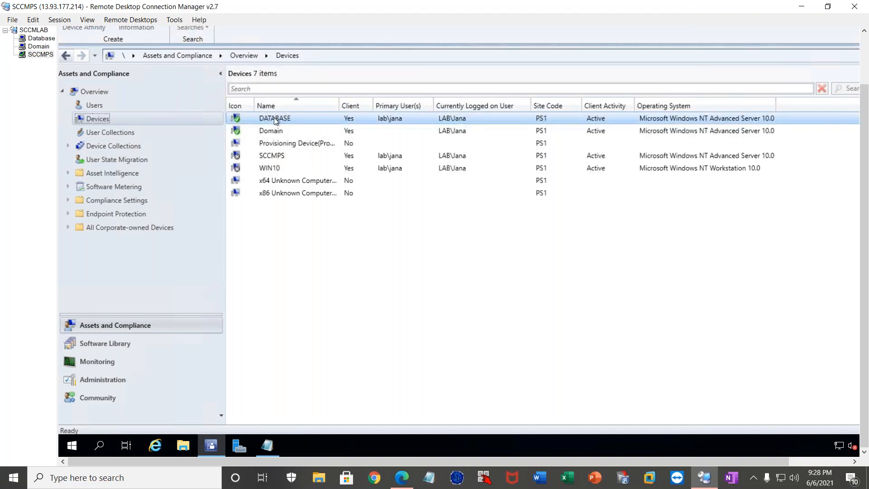
left_click(274, 118)
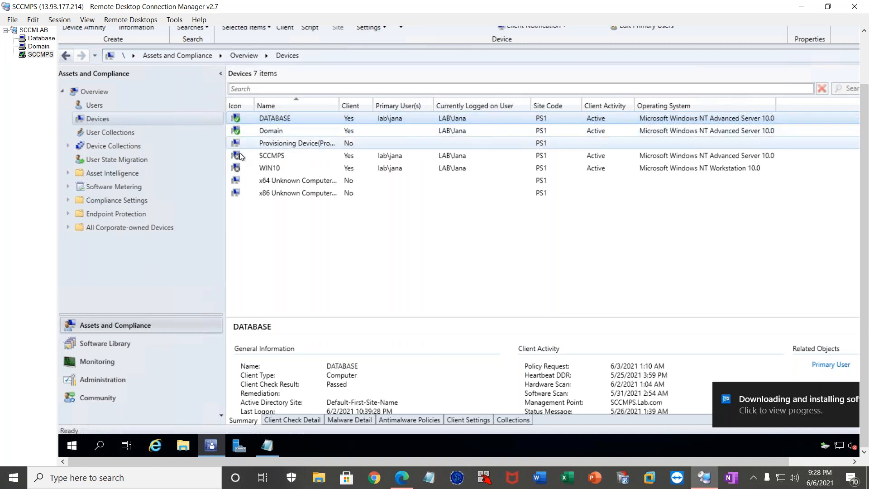
Show the SCCMPS device's summary, reload the Devices list and select SCCMPS again.
left_click(252, 156)
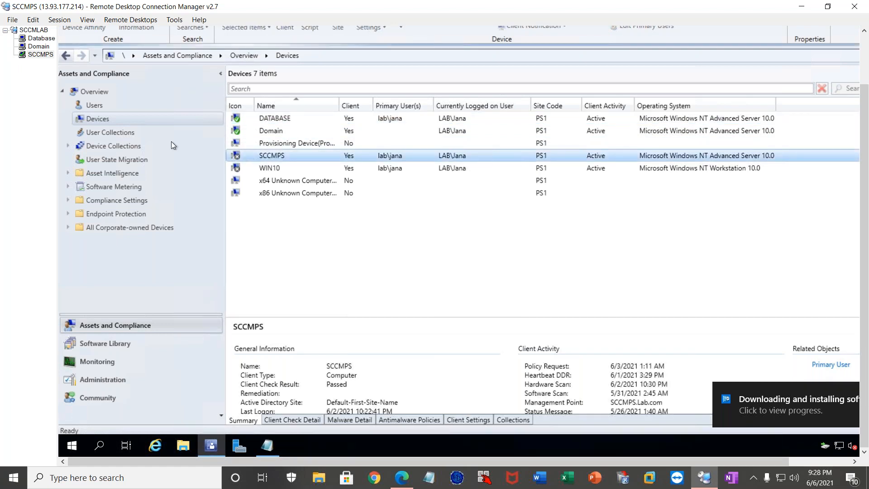
left_click(142, 133)
left_click(131, 120)
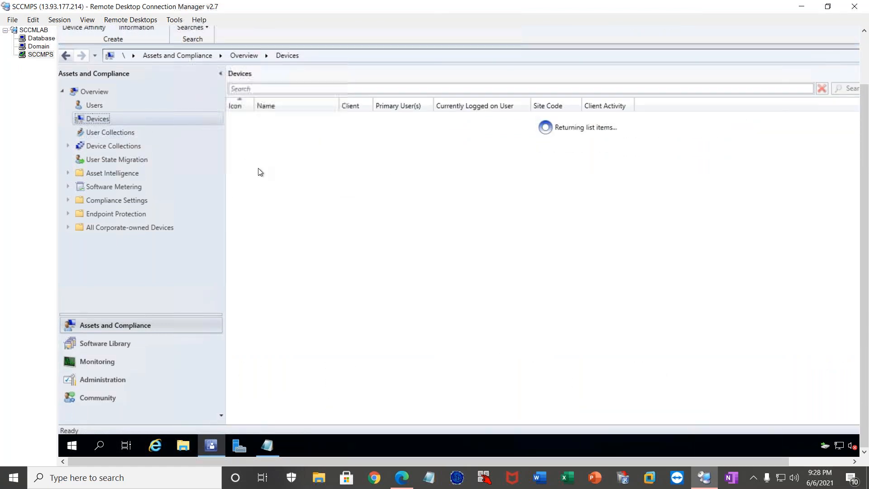
left_click(247, 157)
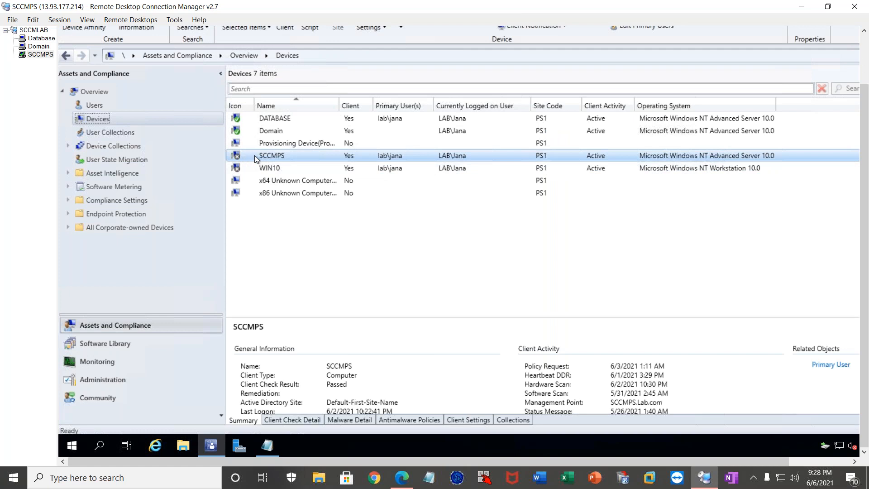
Switch to the Database server's remote session and close its Server Manager window.
left_click(38, 39)
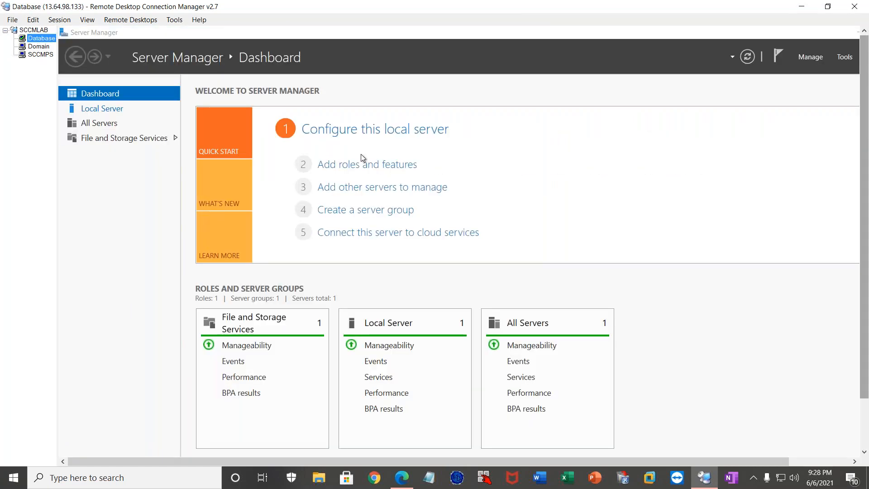
left_click(690, 33)
double_click(690, 33)
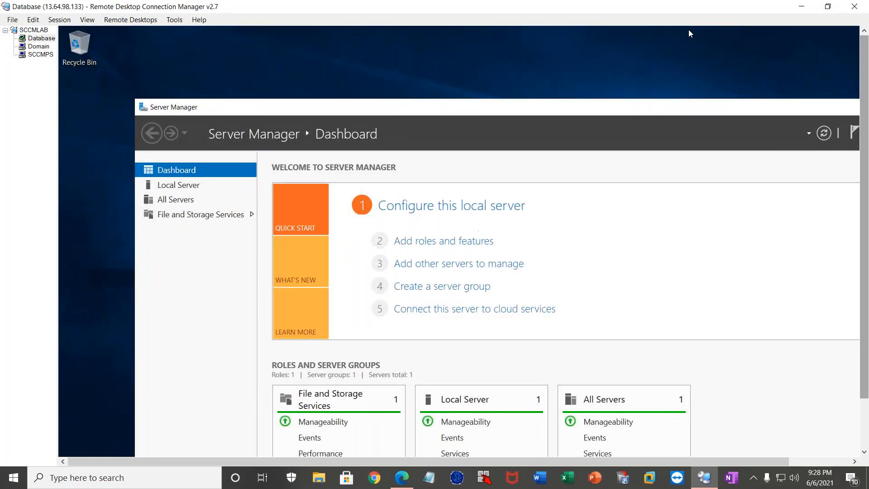
left_click_drag(792, 113, 555, 119)
left_click(753, 114)
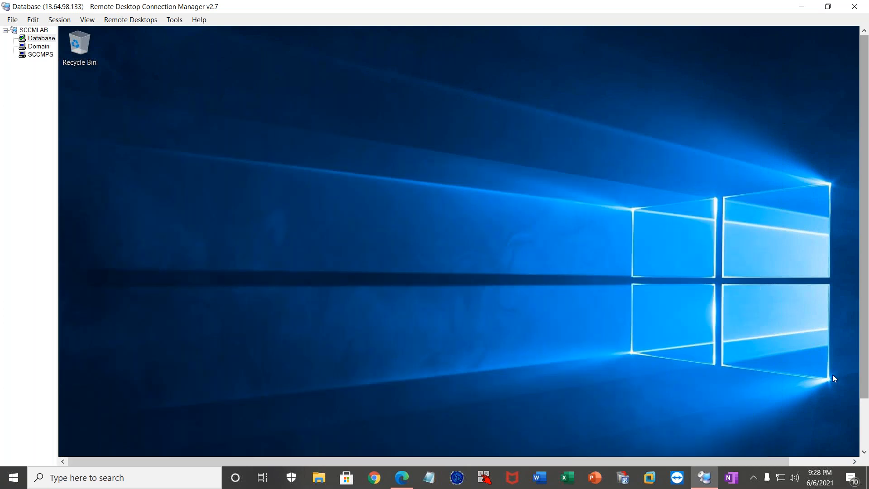
Open Task Manager with full details on the Database server and locate the CcmExec service in its services list.
left_click(864, 425)
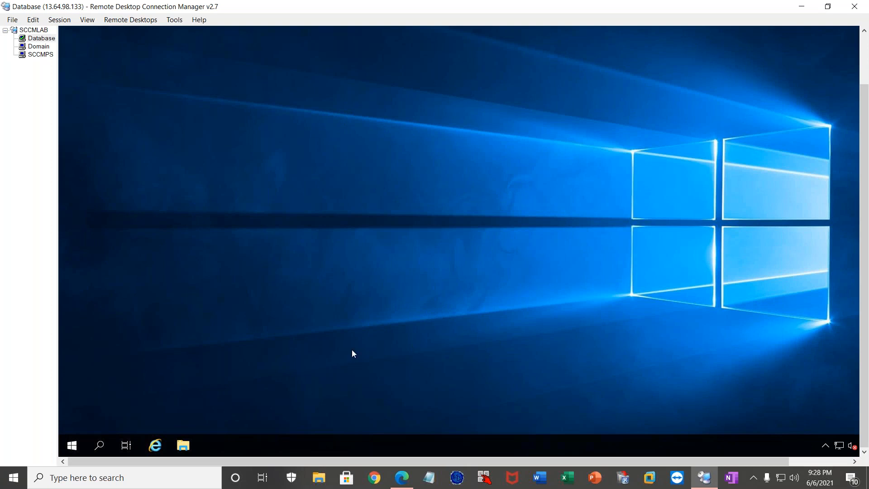
right_click(268, 445)
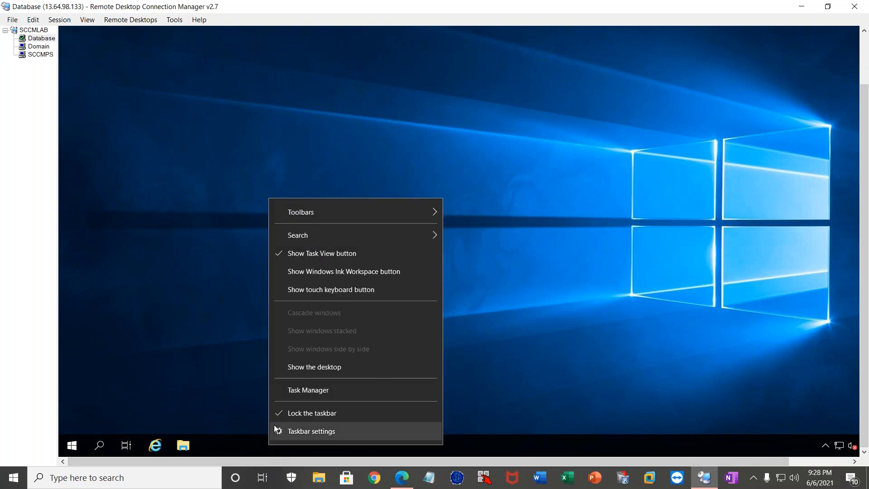
left_click(303, 390)
left_click(119, 203)
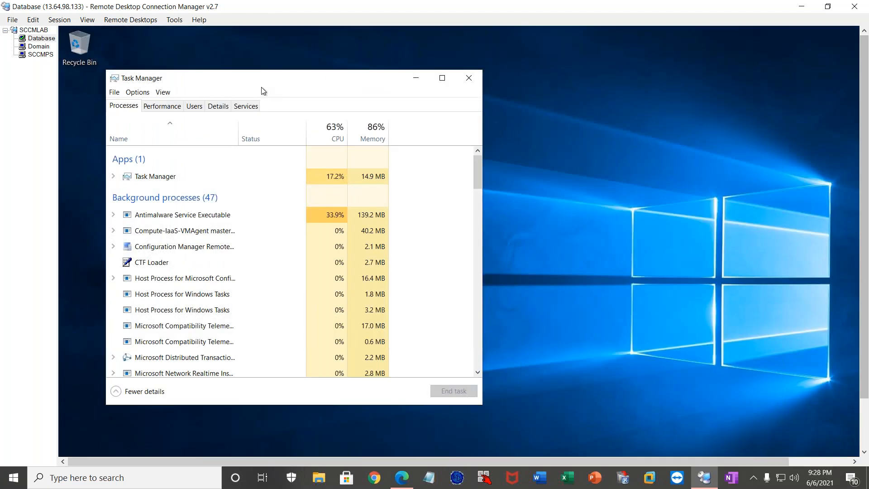
left_click(241, 106)
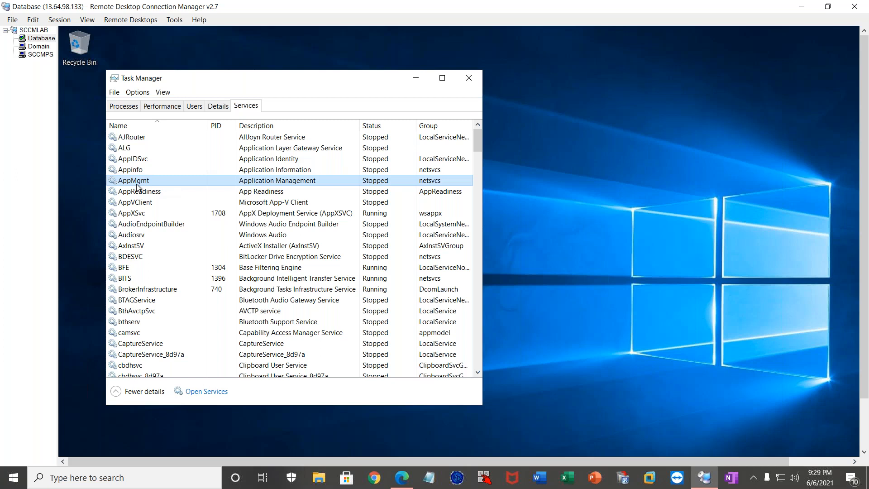
key("c")
key("c")
key("m")
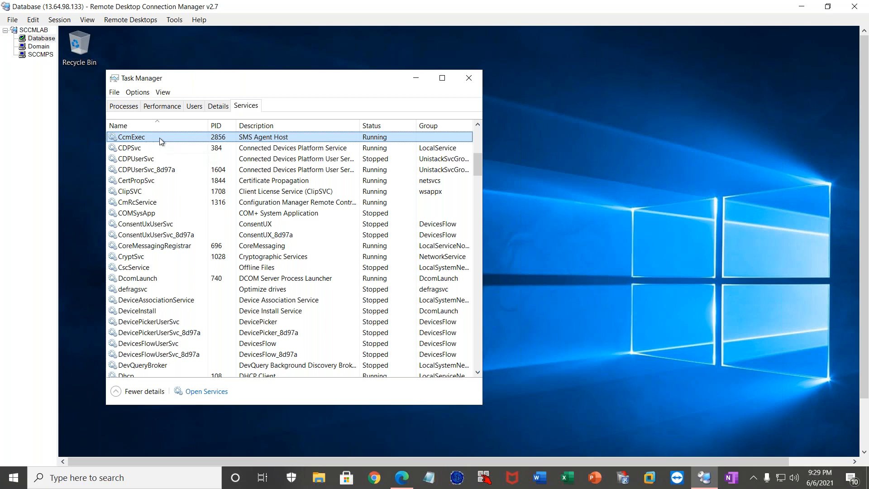
Open the C:\Windows\ccmsetup\Logs folder in File Explorer on the Database server.
left_click_drag(865, 336, 867, 417)
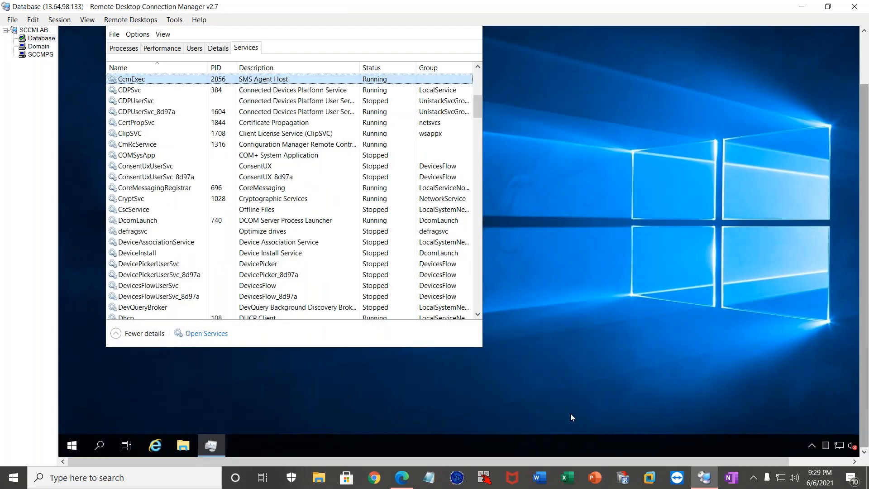
left_click(183, 446)
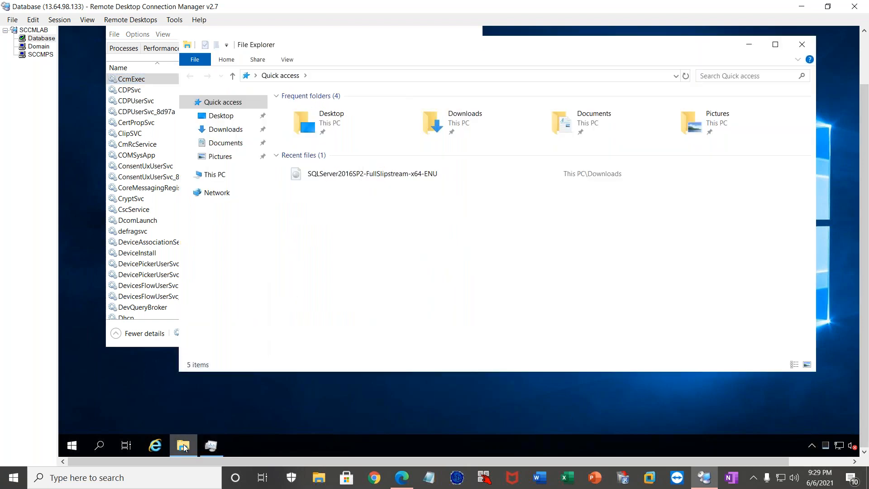
left_click(215, 175)
double_click(361, 225)
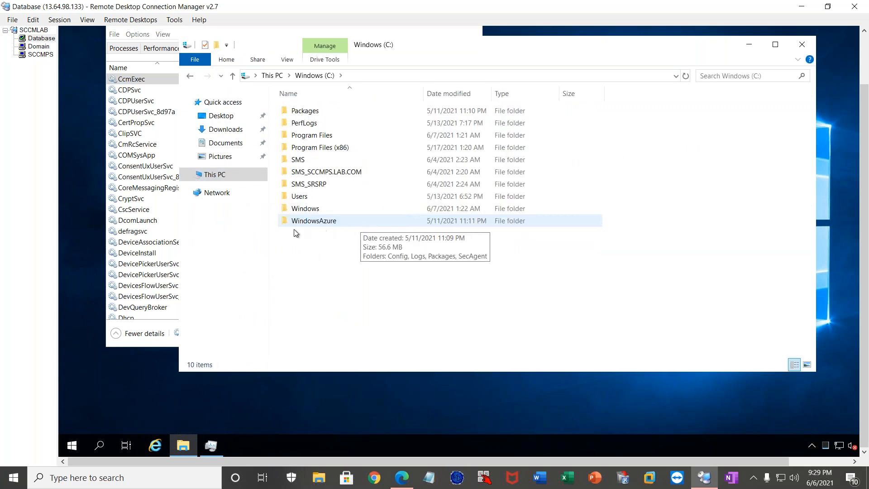
double_click(308, 209)
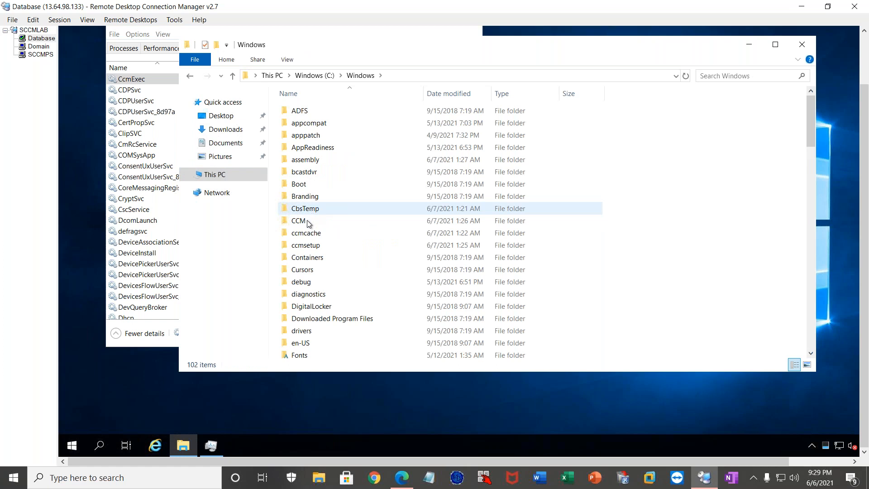
double_click(306, 246)
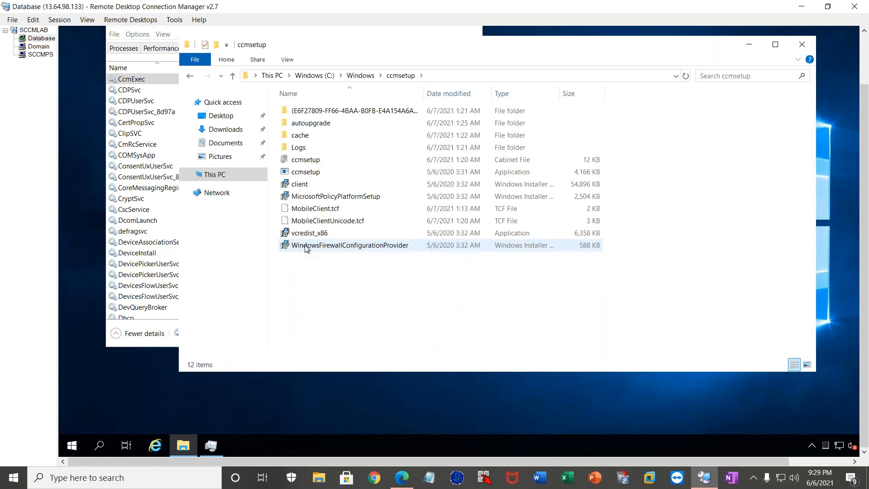
left_click(303, 148)
double_click(303, 148)
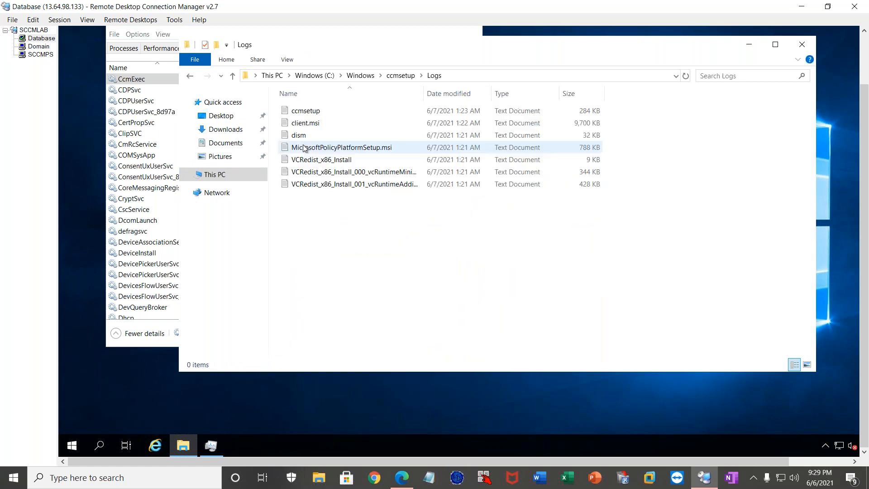
Open the ccmsetup log, highlight the CcmSetup return code message at its end, and close the log.
left_click(311, 113)
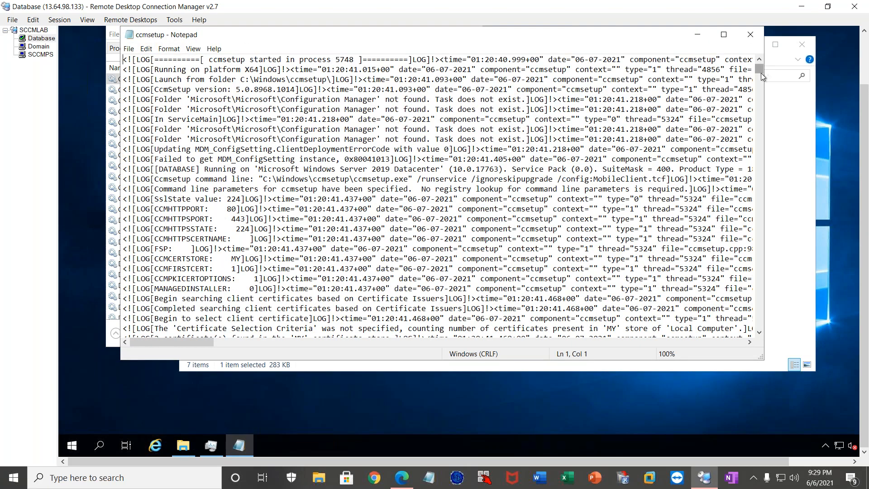
left_click_drag(760, 69, 759, 334)
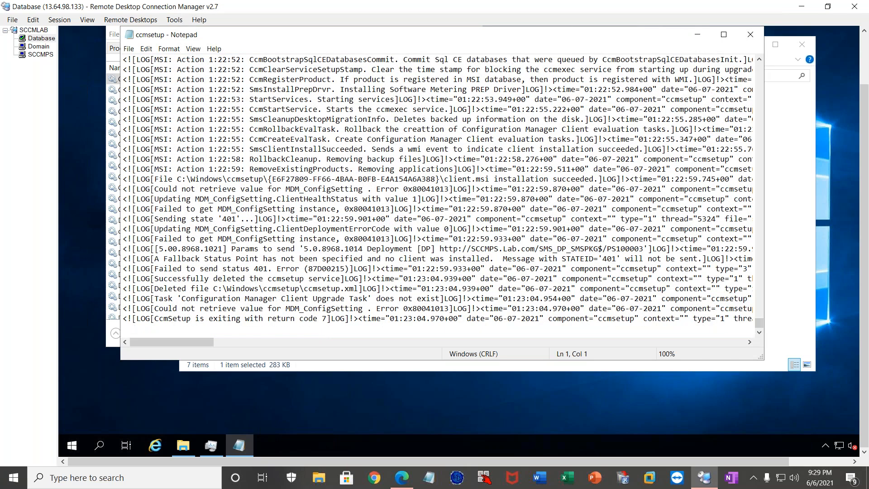
left_click_drag(156, 319, 328, 314)
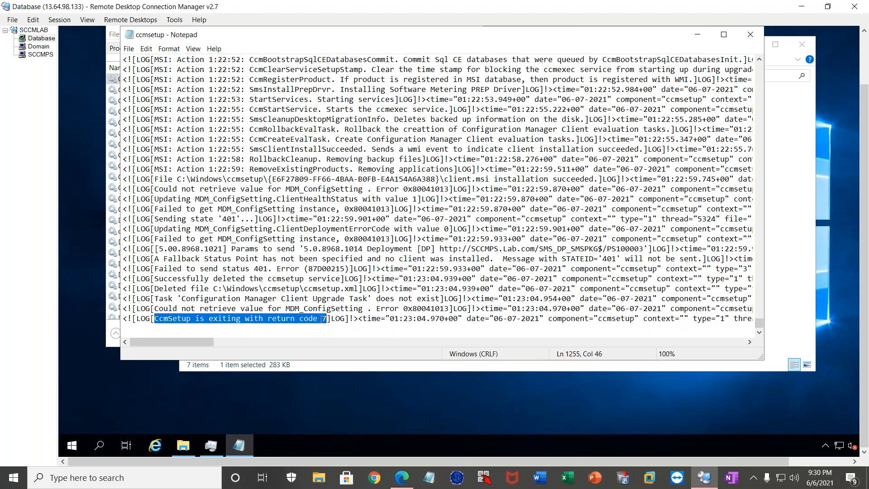
left_click(751, 35)
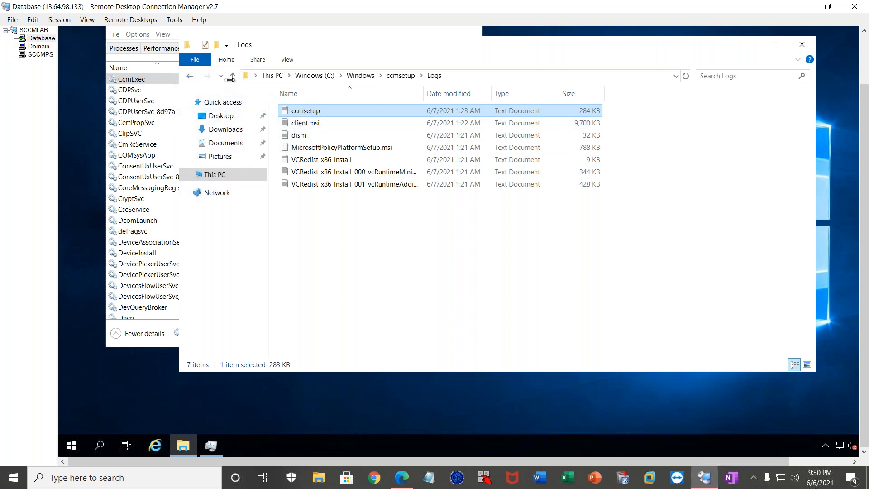
Return to the C:\Windows folder and point out the CCM, ccmcache and ccmsetup client folders.
left_click(190, 77)
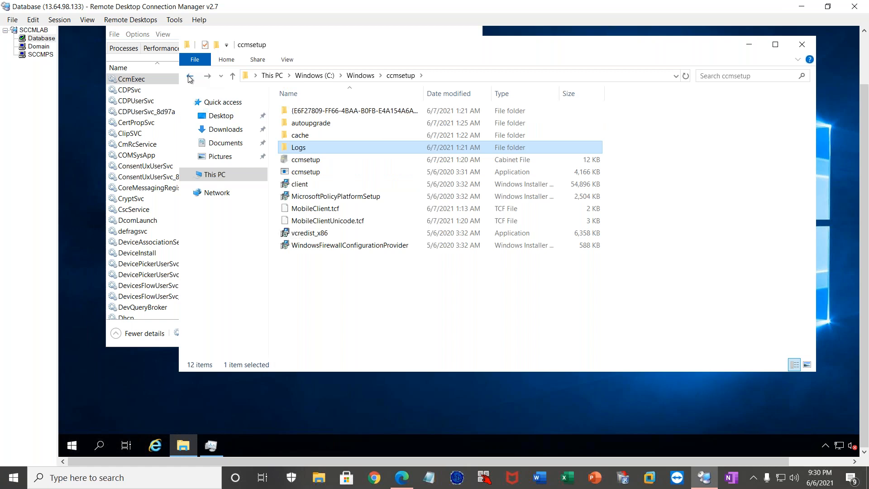
left_click(191, 77)
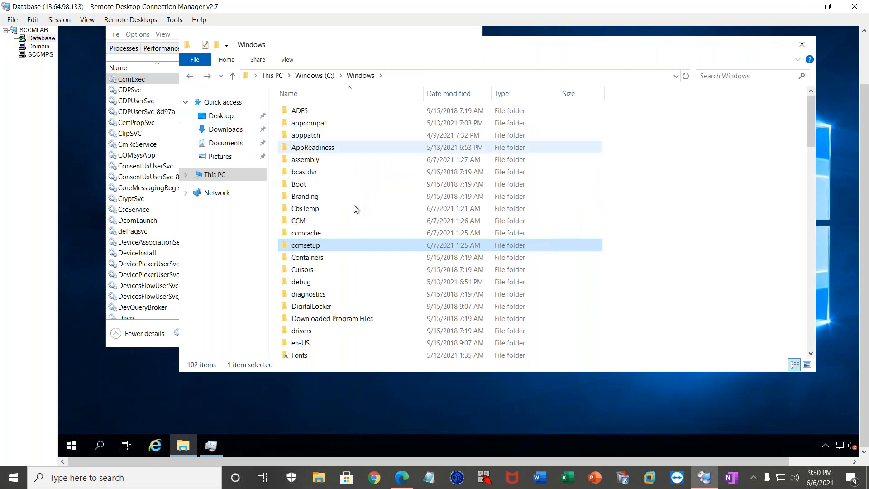
left_click(304, 221)
left_click(306, 235)
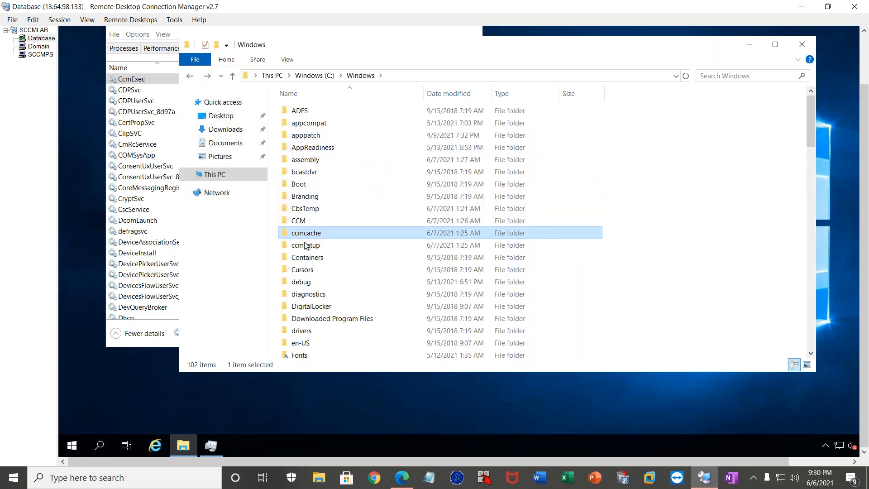
left_click(303, 248)
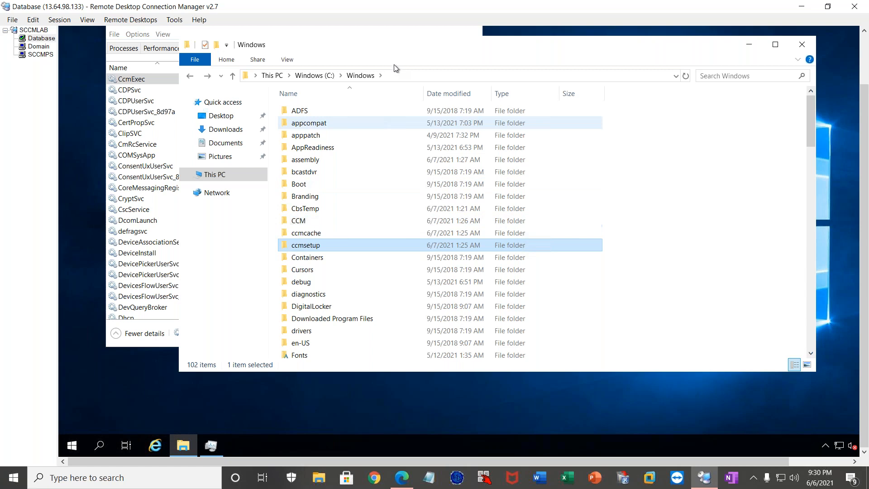
scroll(865, 103, "up", 1)
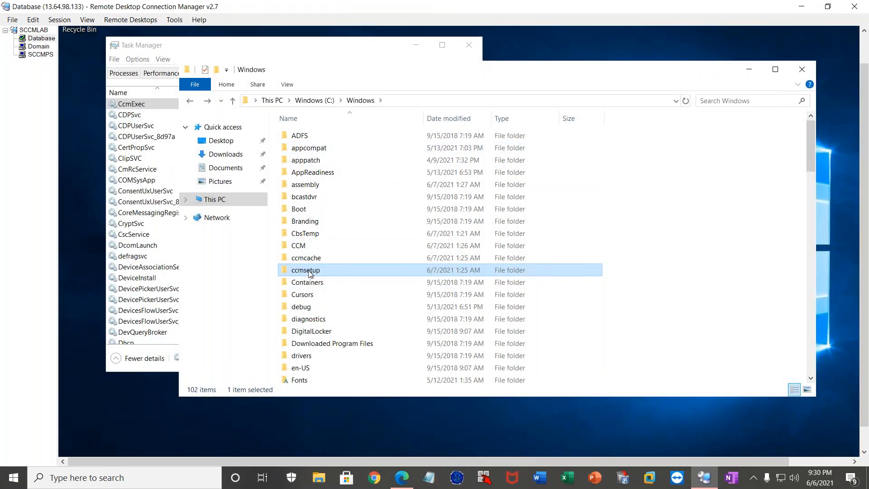
mouse_move(309, 273)
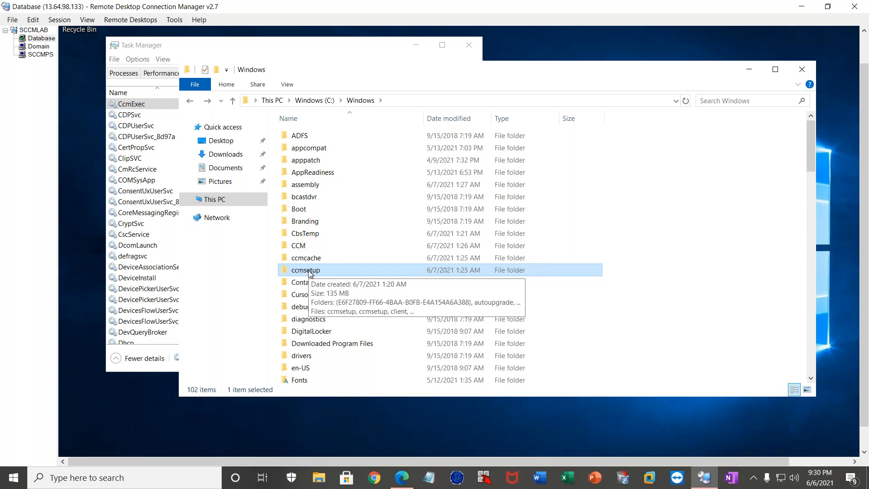
Open the ClientIDManagerStartup log from the C:\Windows\CCM\Logs folder.
double_click(300, 246)
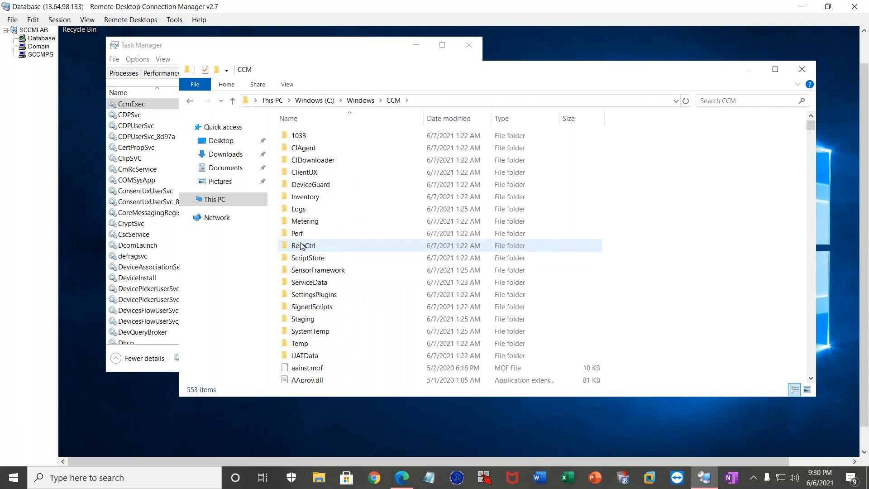
double_click(299, 209)
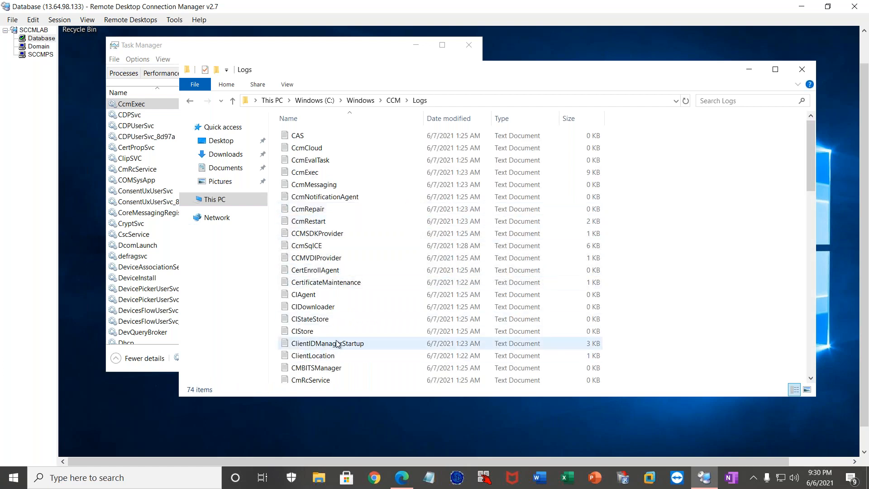
left_click(322, 344)
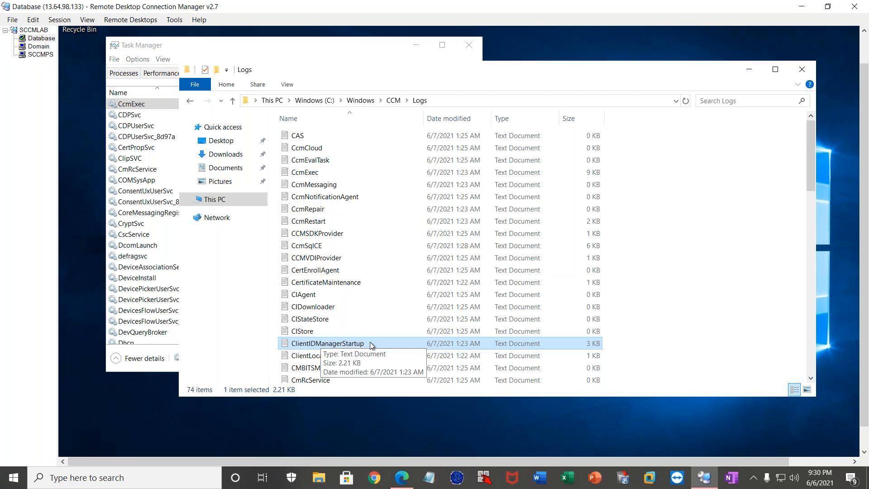
double_click(323, 344)
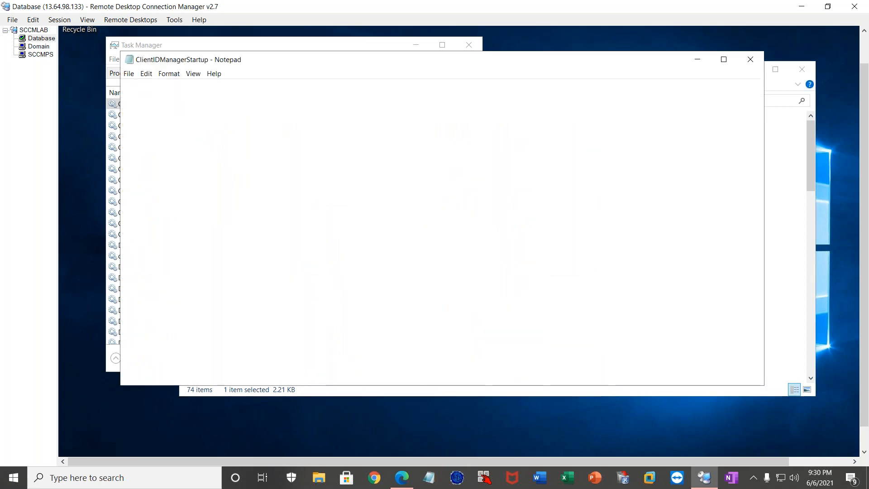
Find the client registration entry in the ClientIDManagerStartup log and highlight "Client is registered" and its assigned ClientID GUID.
left_click_drag(763, 140, 756, 328)
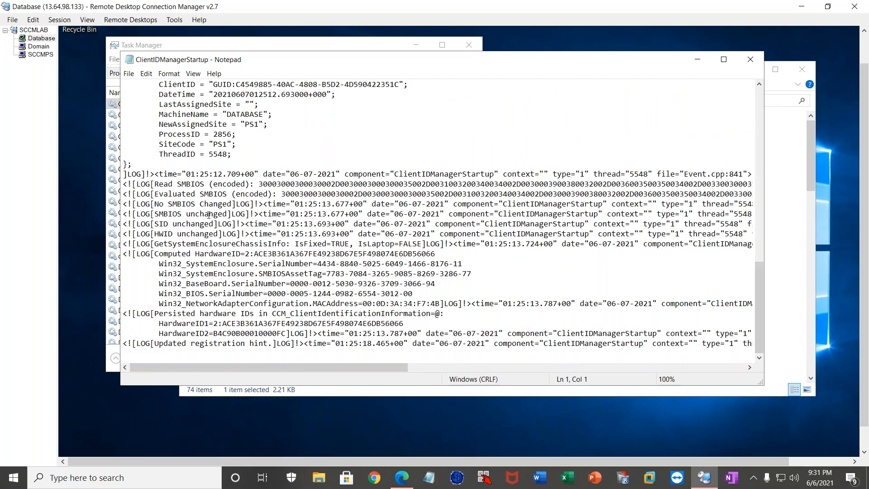
scroll(208, 214, "up", 4)
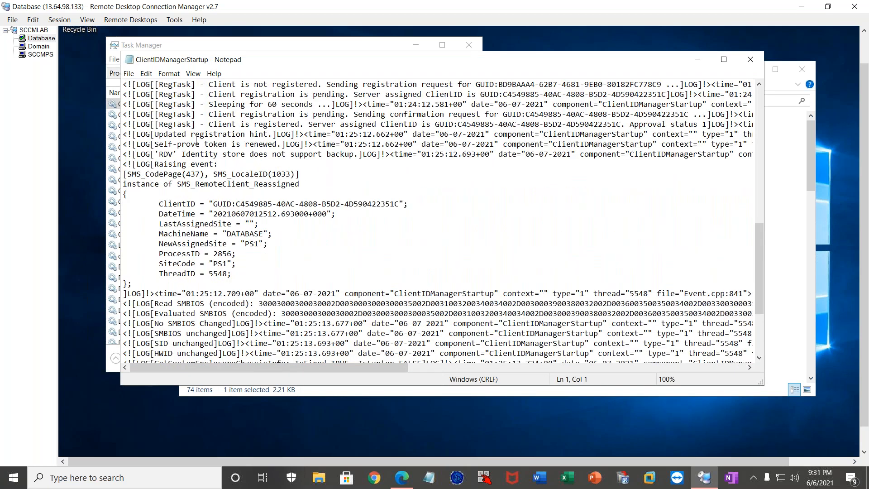
left_click_drag(208, 124, 300, 124)
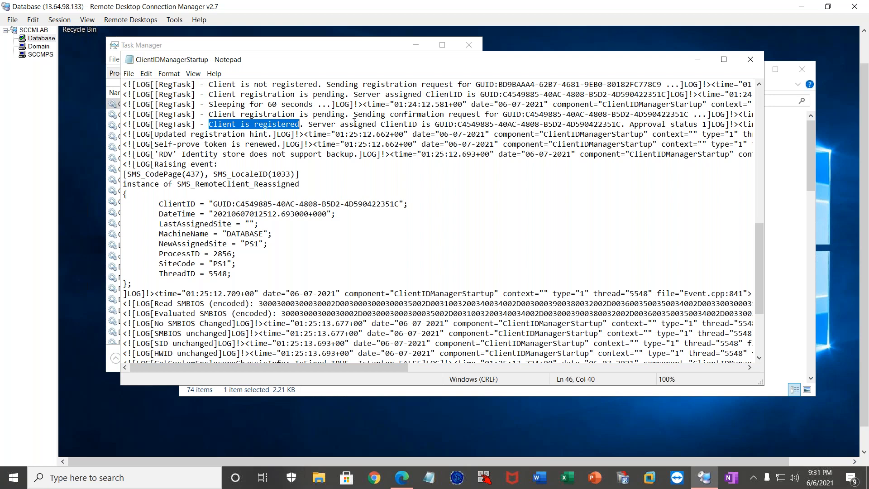
left_click_drag(438, 124, 622, 124)
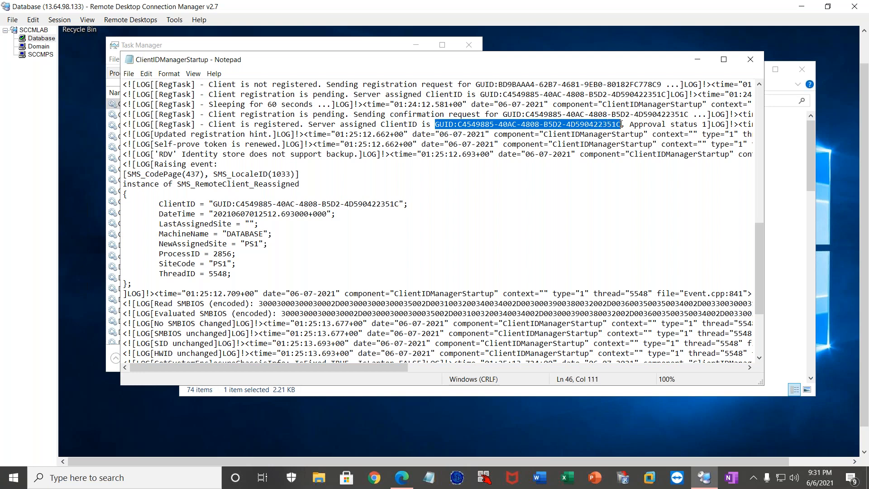
Close the Logs folder window and Task Manager, keeping the ClientIDManagerStartup log open.
left_click(802, 70)
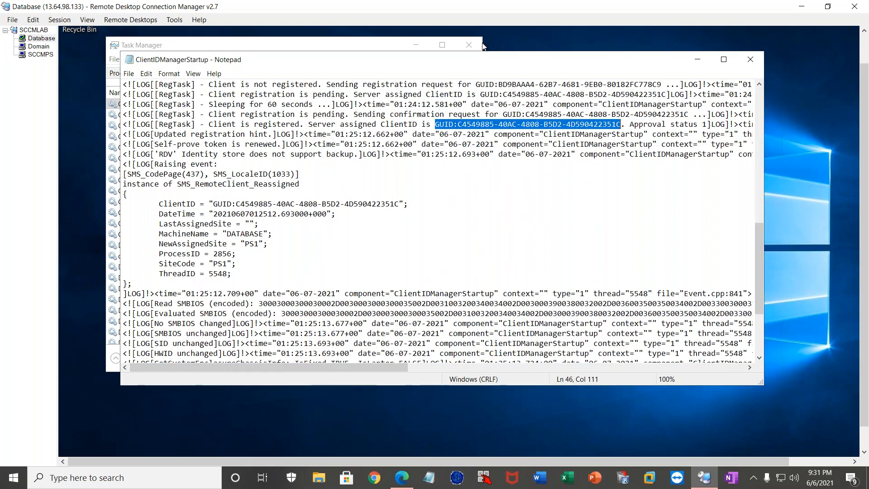
left_click(466, 39)
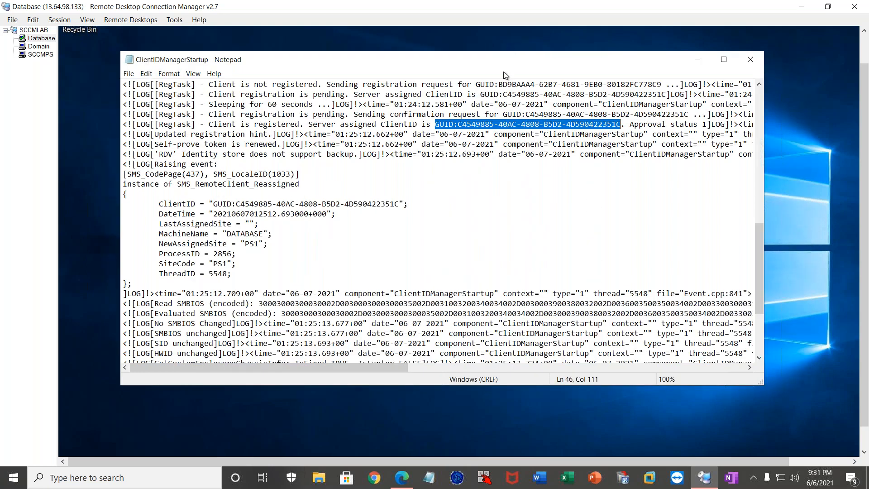
left_click(863, 441)
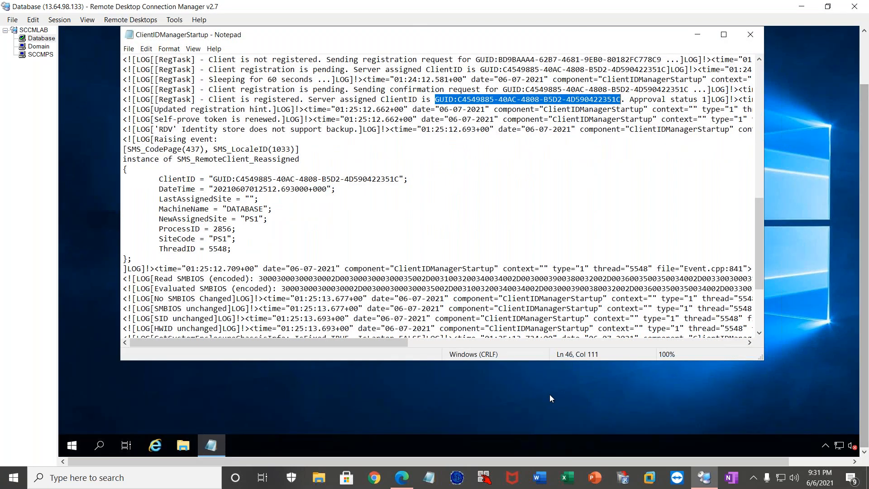
Open Control Panel on the Database server by running the command control.
right_click(72, 446)
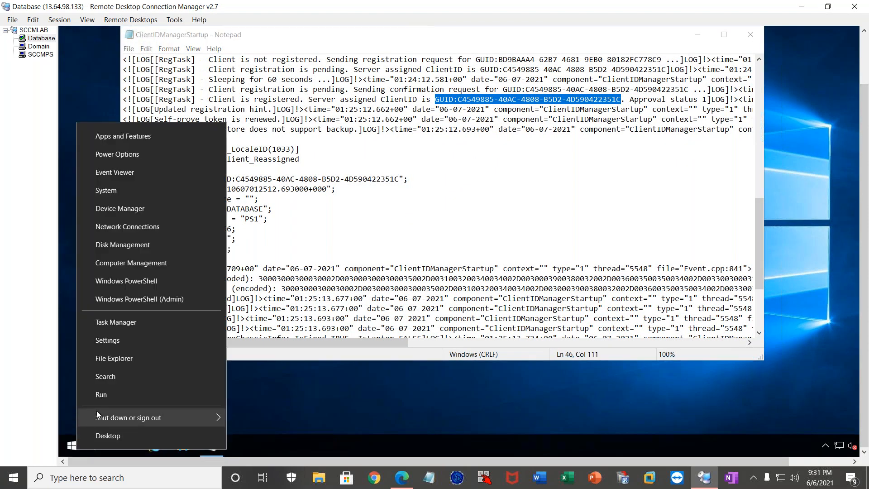
left_click(110, 396)
type("c")
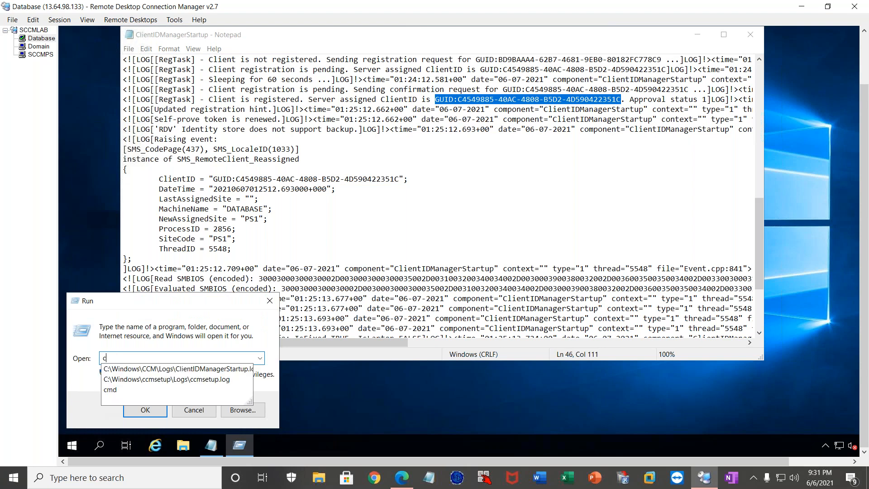
type("ontr")
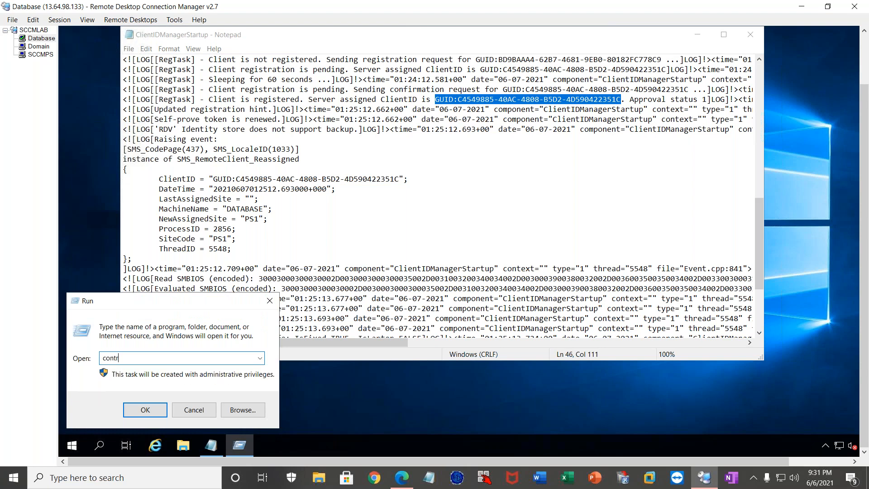
key("BackSpace")
type("tol")
key("Return")
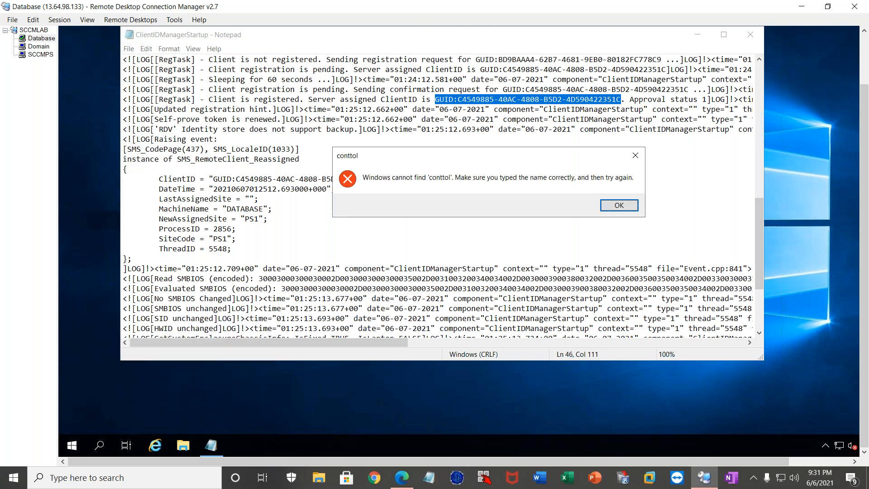
key("Return")
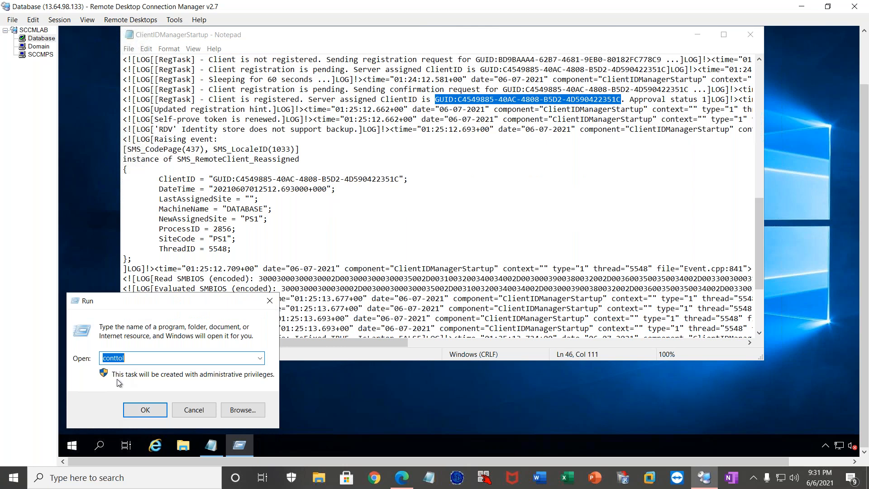
type("control")
key("Return")
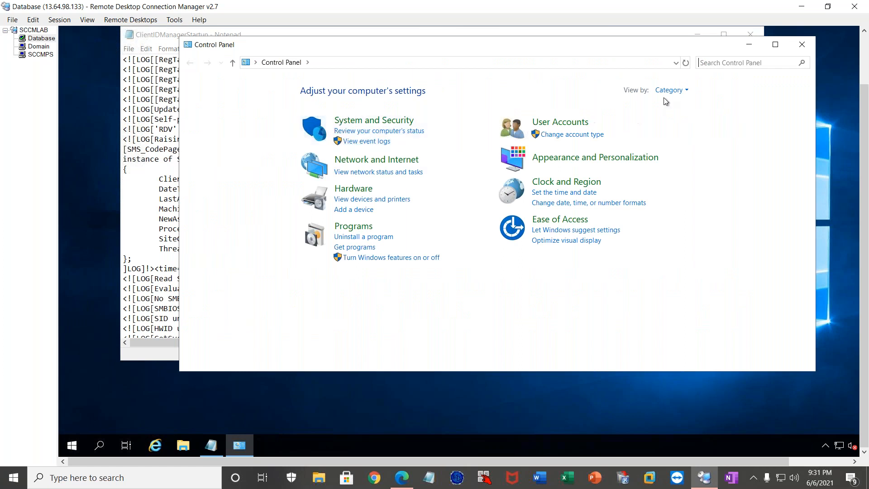
Show the Control Panel items as small icons and create a desktop shortcut to Configuration Manager.
left_click(670, 91)
left_click(677, 130)
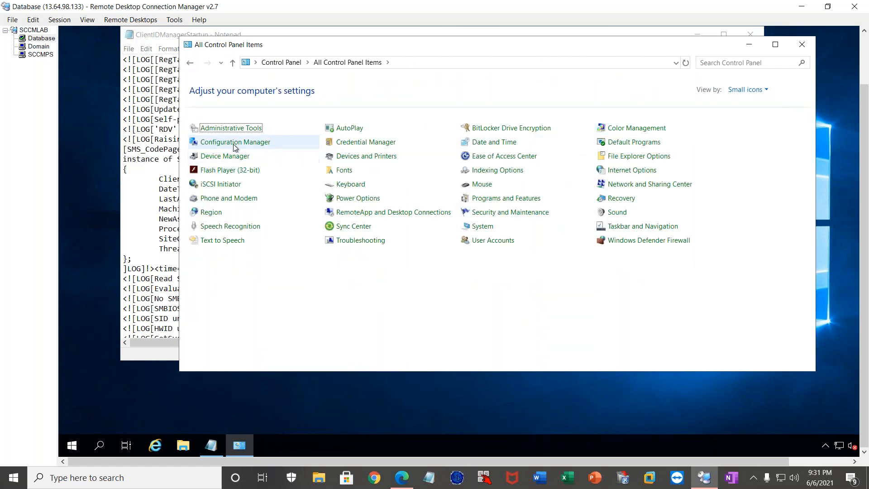
left_click(251, 147)
right_click(251, 147)
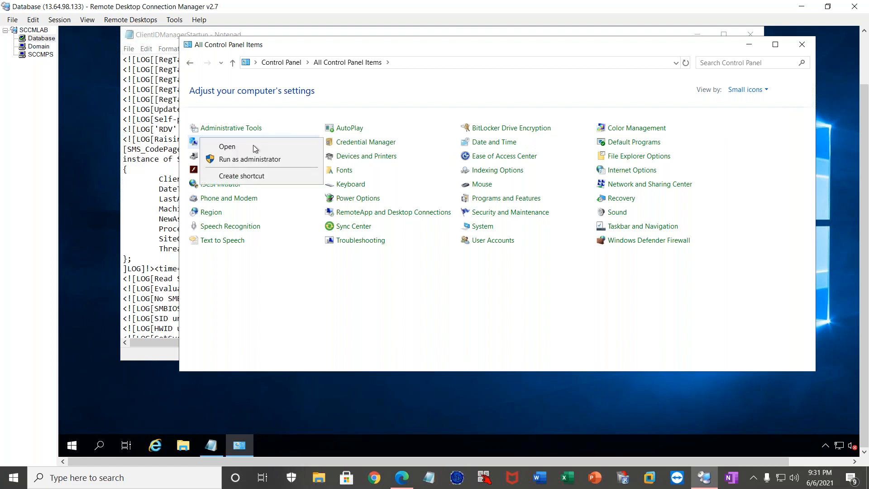
left_click(257, 176)
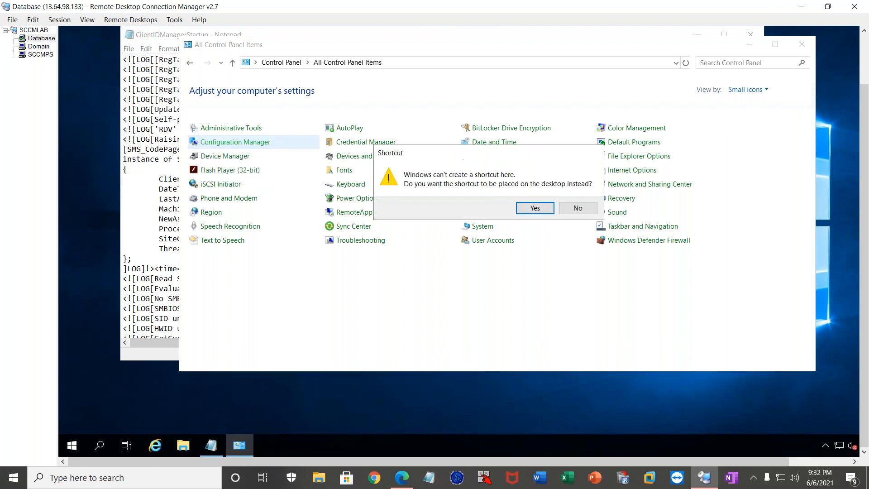
left_click(535, 207)
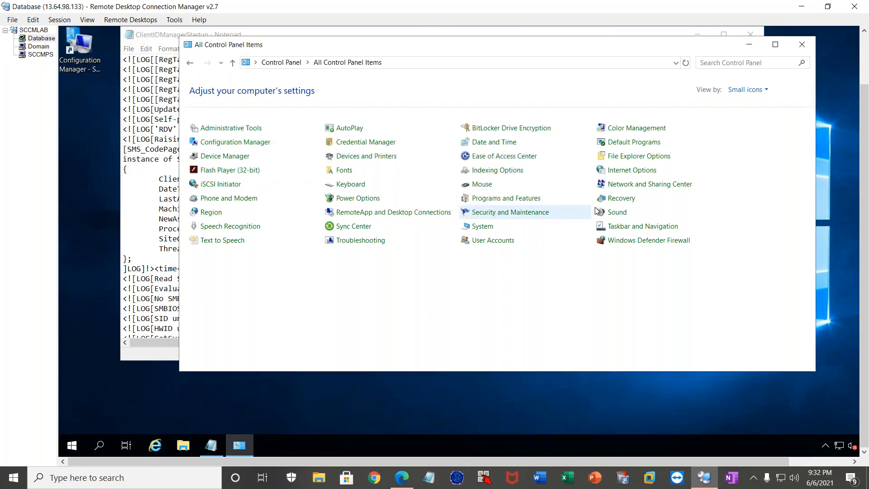
Close Control Panel, open Configuration Manager from its desktop shortcut, and point out the assigned management point, client certificate and unique identifier.
left_click(802, 44)
double_click(73, 55)
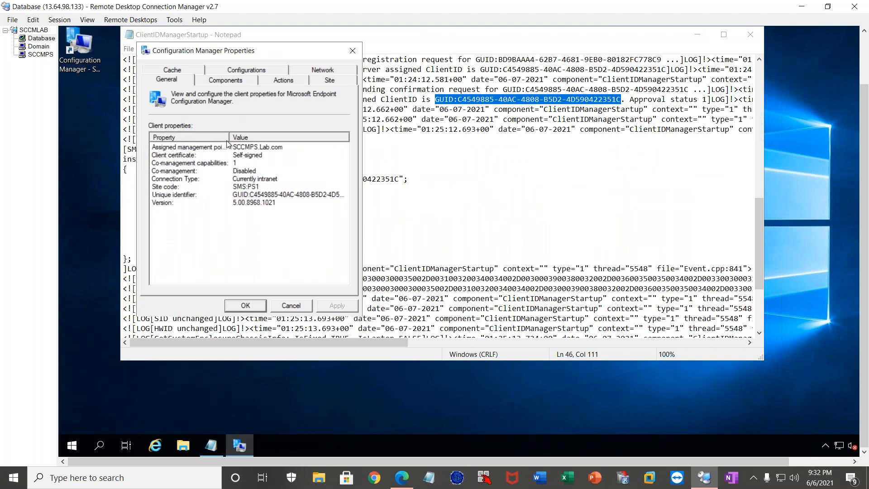
double_click(229, 137)
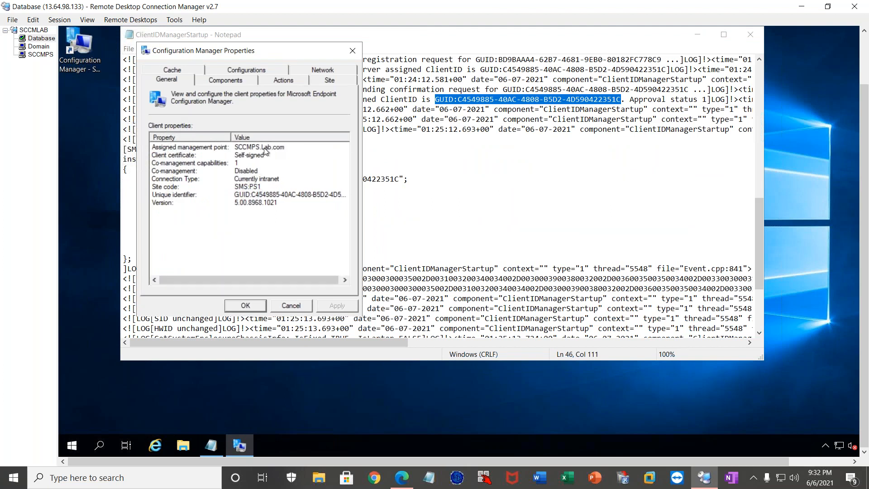
left_click(265, 149)
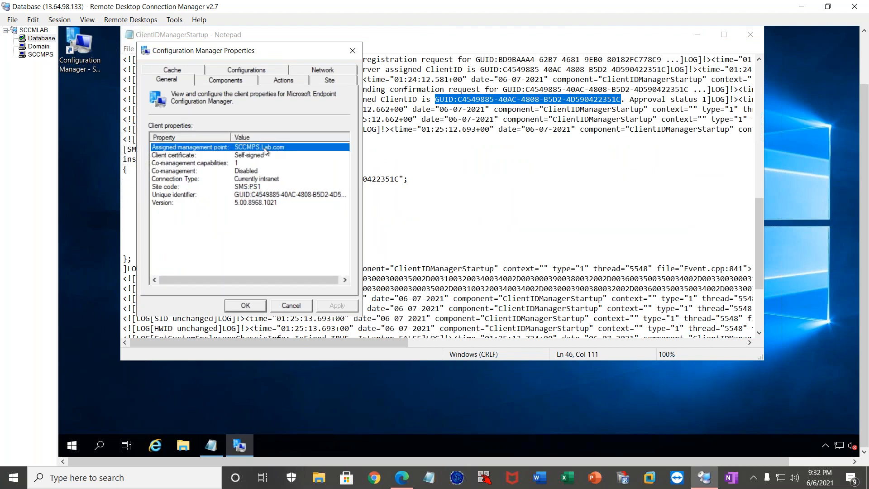
left_click(254, 156)
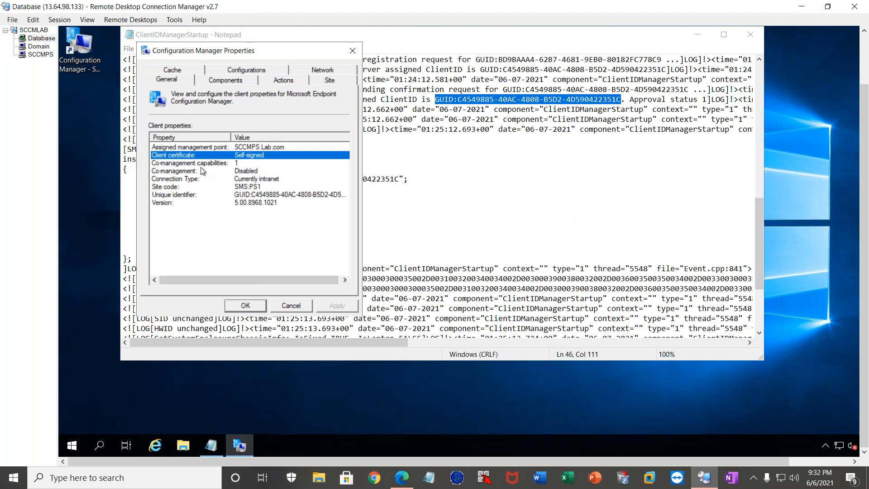
left_click(194, 194)
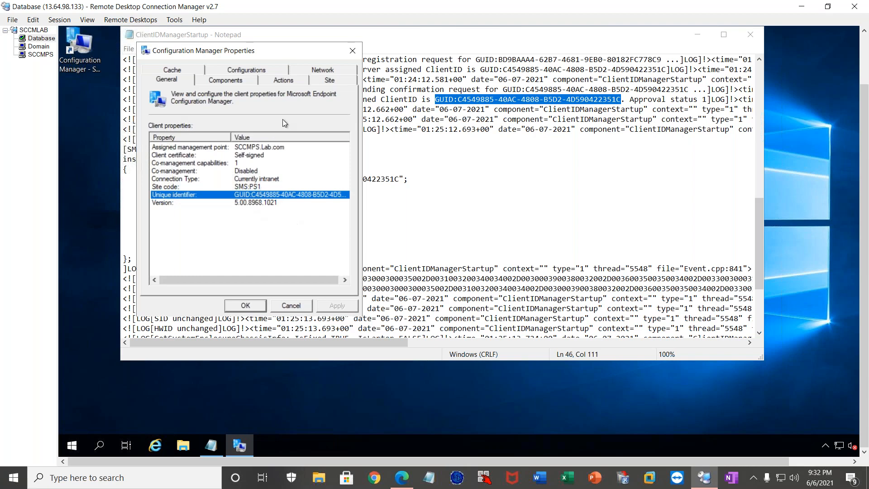
Close the ClientIDManagerStartup log, review the available client actions in Configuration Manager Properties, and dismiss the dialog.
left_click(352, 52)
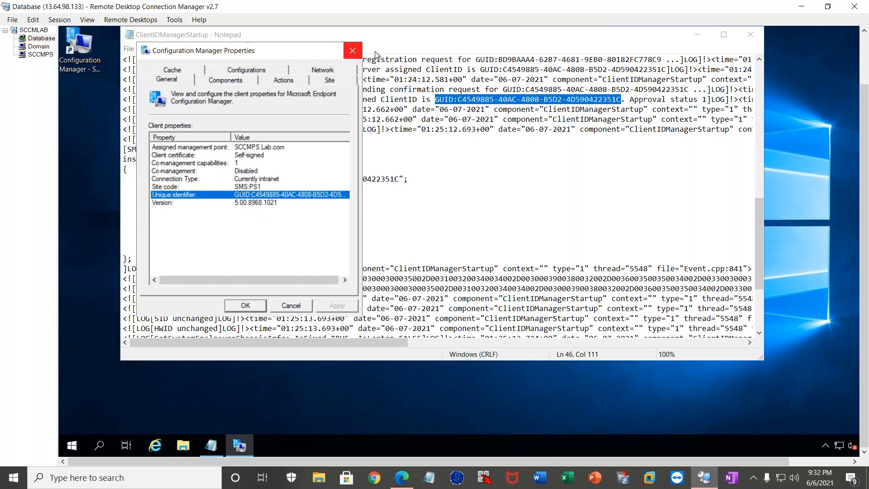
left_click(753, 35)
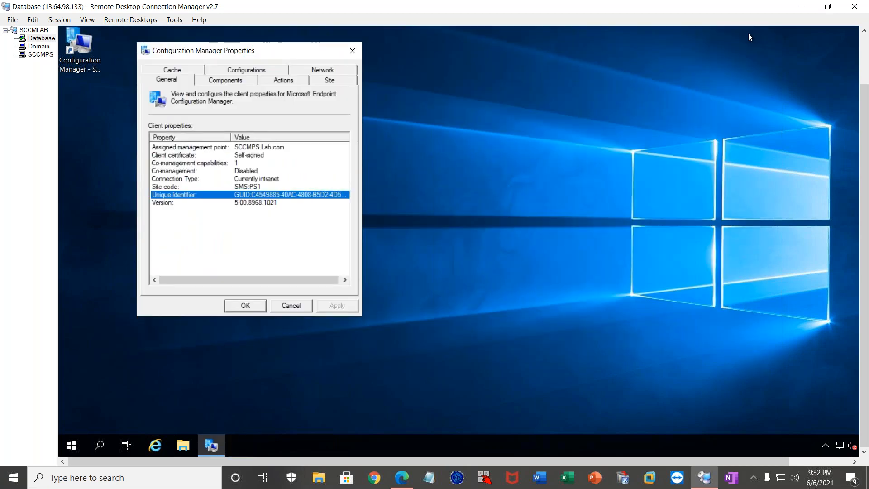
left_click(287, 81)
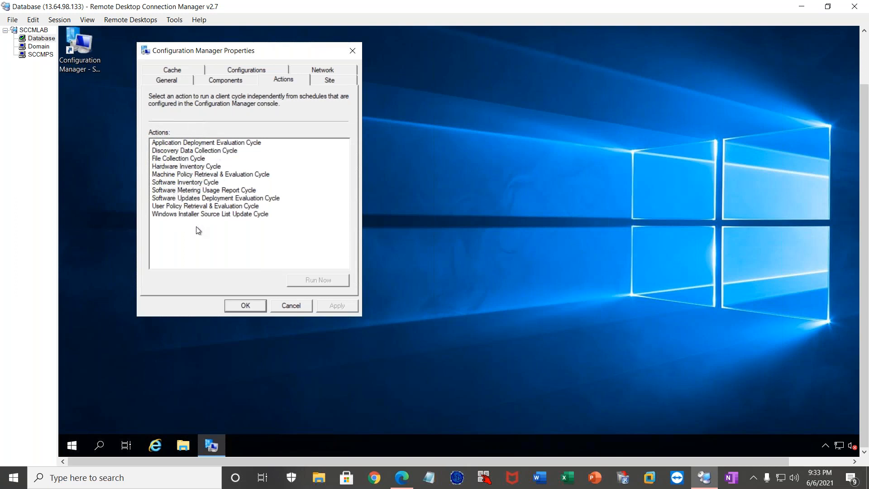
left_click(298, 305)
Browse to the C:\Windows\CCM\Logs folder in File Explorer.
left_click(188, 452)
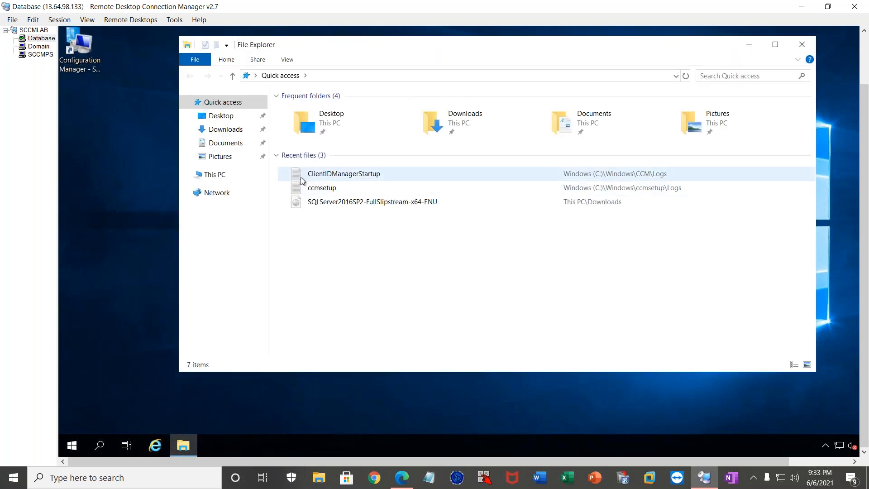
left_click(220, 175)
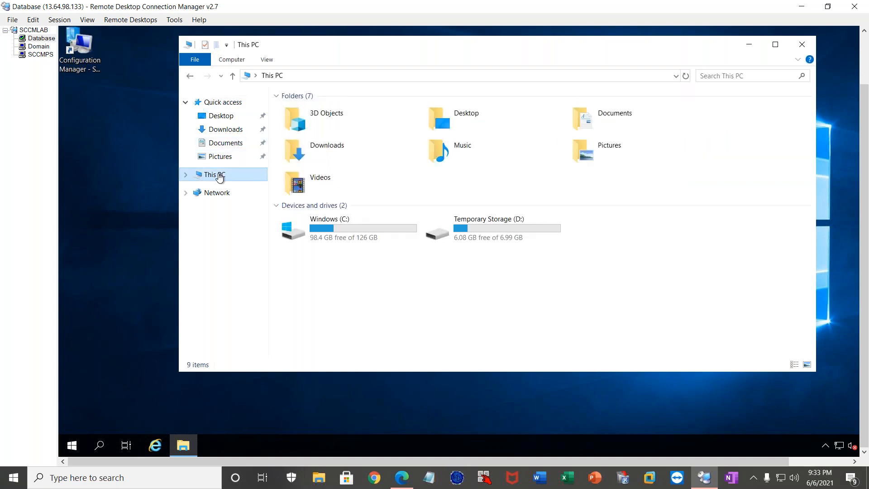
double_click(368, 230)
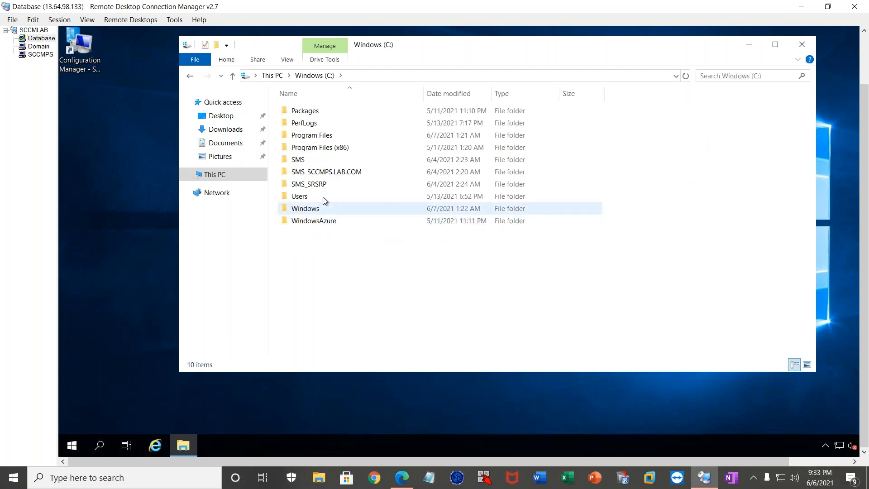
double_click(303, 209)
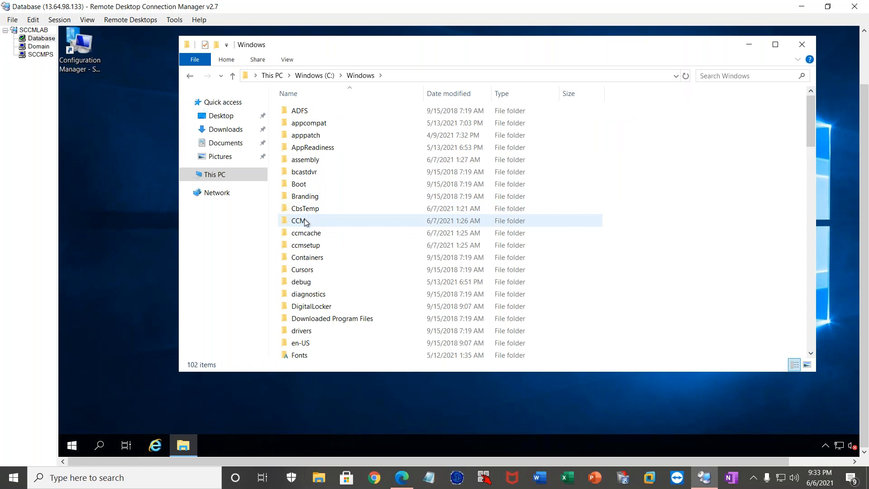
double_click(306, 221)
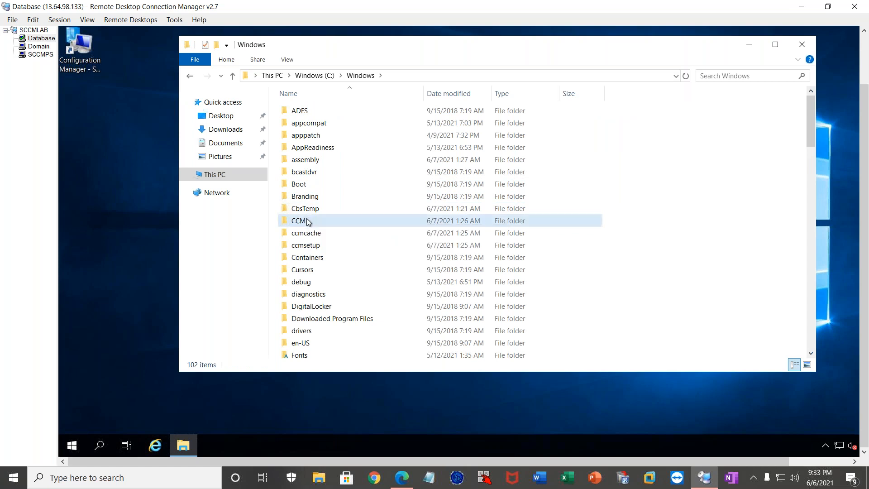
left_click(308, 185)
double_click(308, 185)
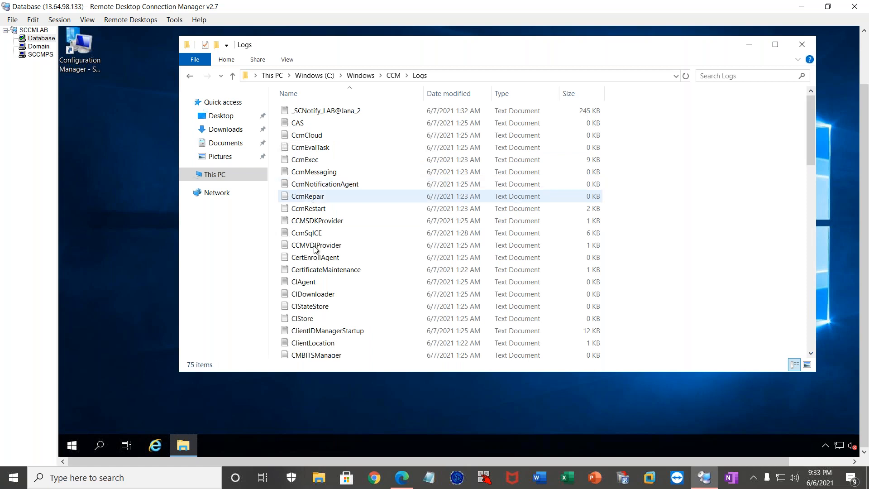
Find the LocationServices log in the CCM Logs folder and open it.
scroll(310, 272, "down", 1)
left_click(312, 277)
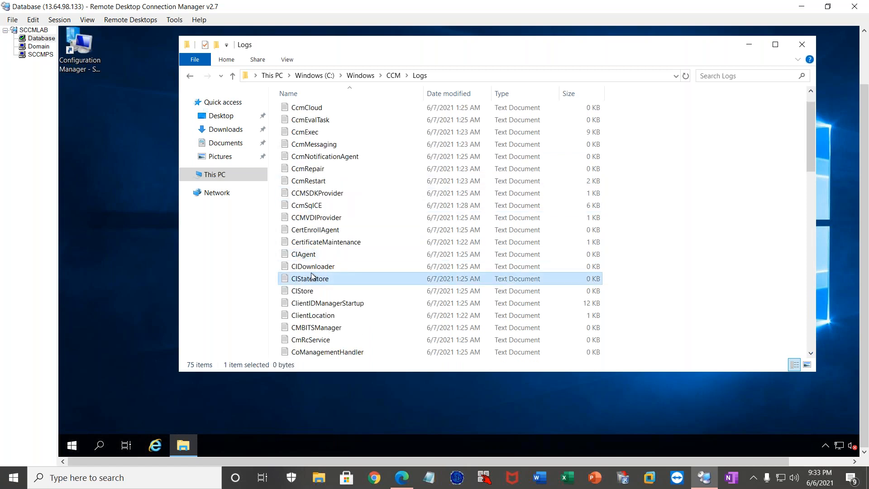
key("l")
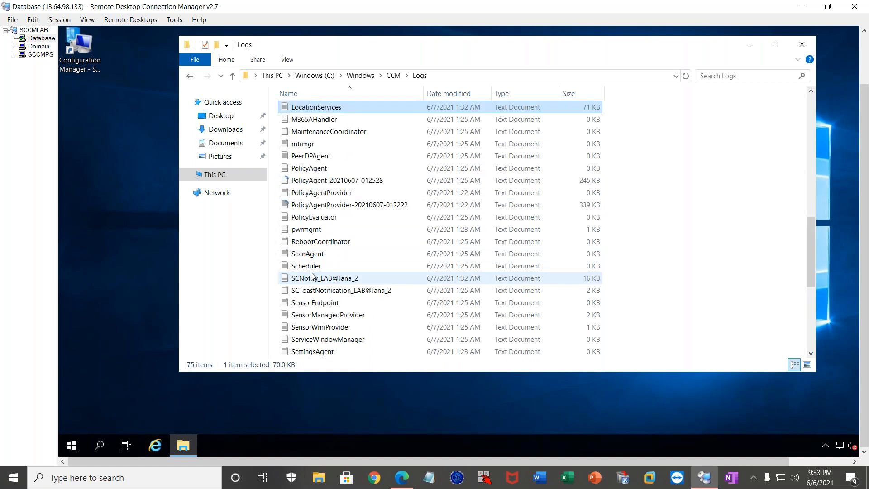
key("Return")
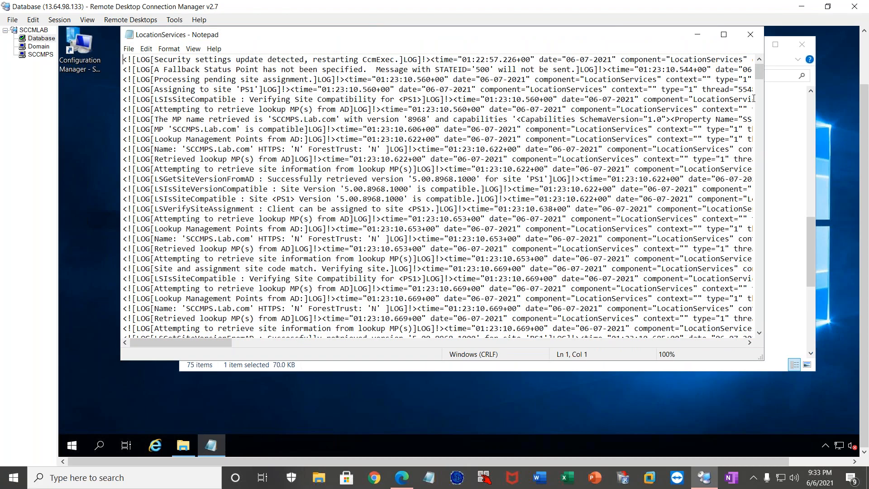
Go to the end of the LocationServices log and highlight "2 assigned MP errors in the last 10 minutes, threshold is 5".
left_click_drag(759, 72, 761, 335)
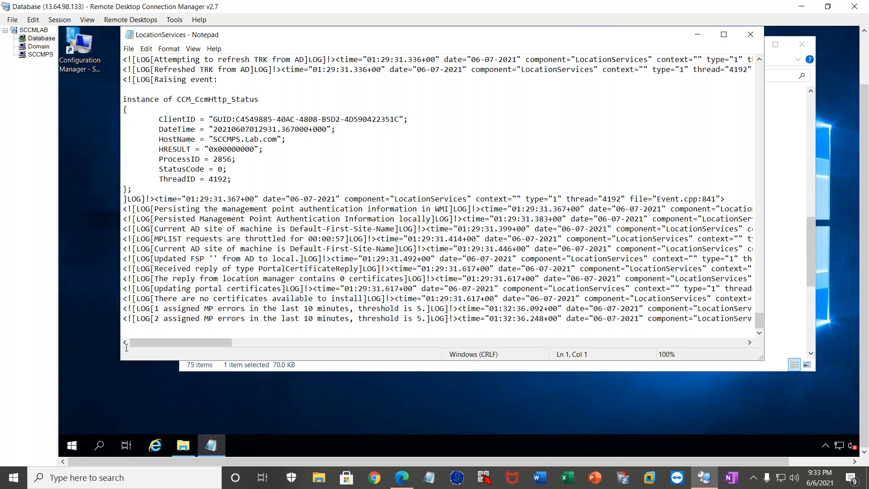
left_click_drag(155, 319, 239, 320)
left_click_drag(301, 325, 422, 317)
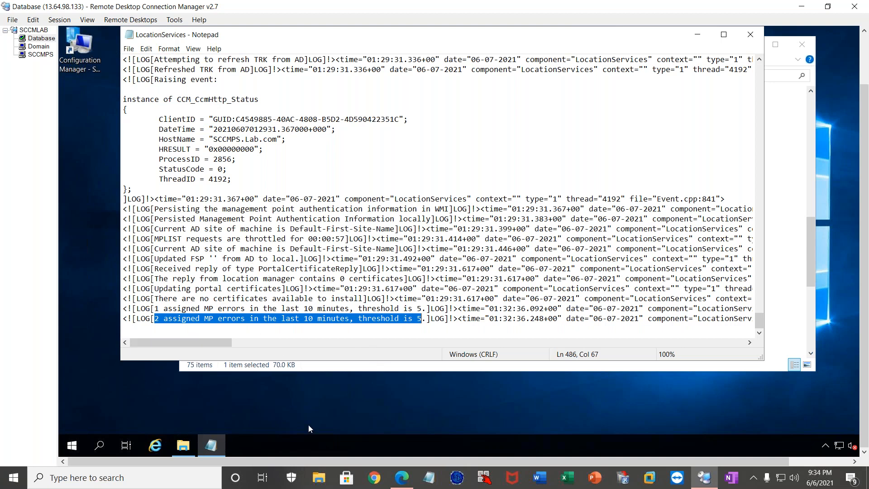
Open Task Manager's list of services and locate the CcmExec (SMS Agent Host) service.
right_click(289, 443)
left_click(312, 389)
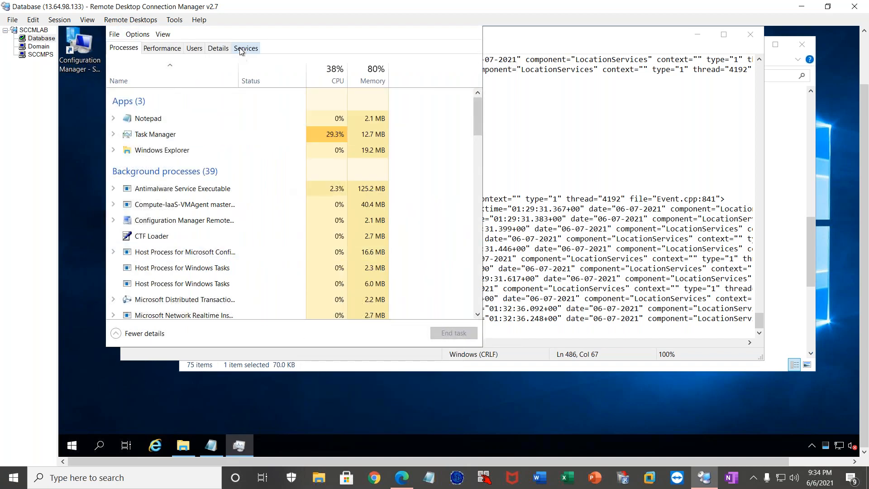
left_click(242, 49)
left_click(139, 122)
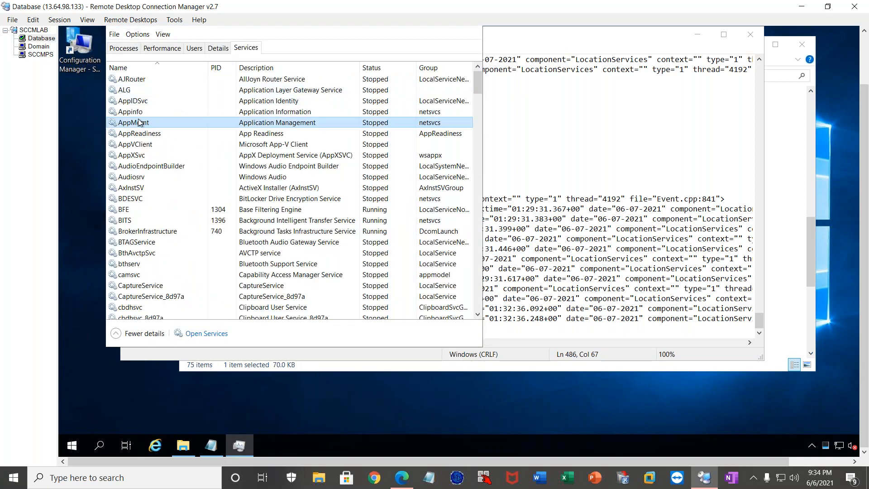
type("ccm")
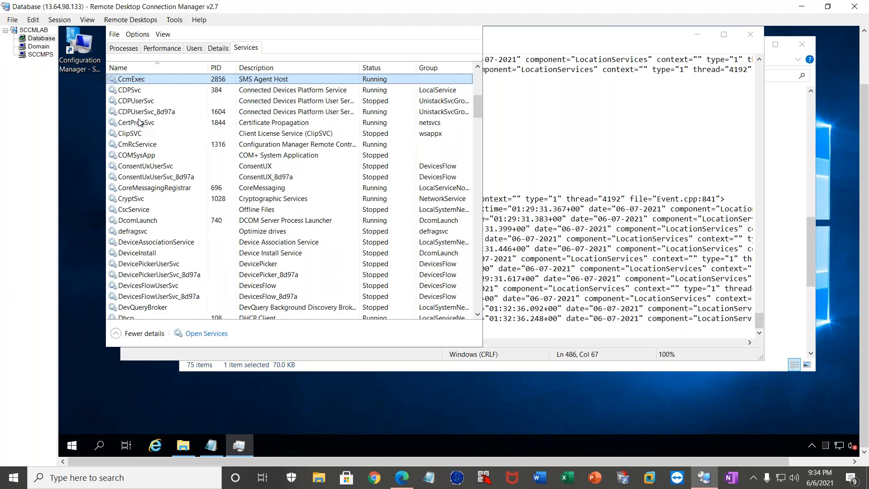
Restart the CcmExec (SMS Agent Host) service and close Task Manager.
right_click(168, 80)
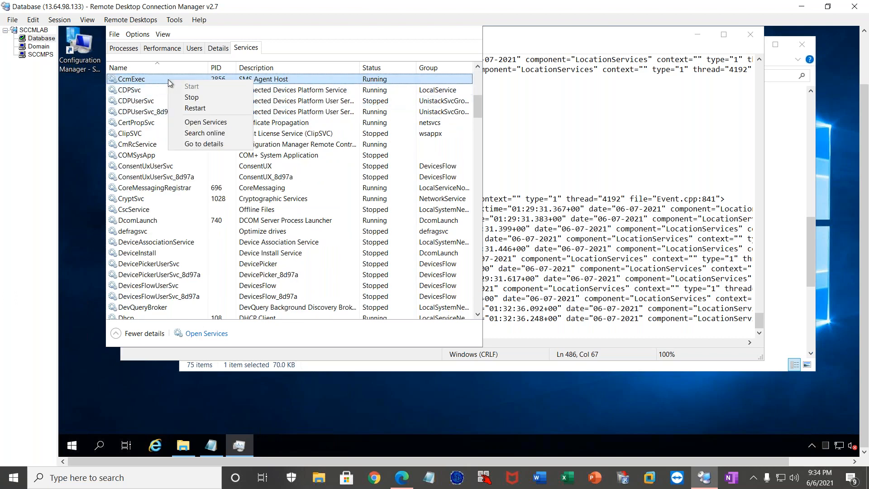
left_click(202, 109)
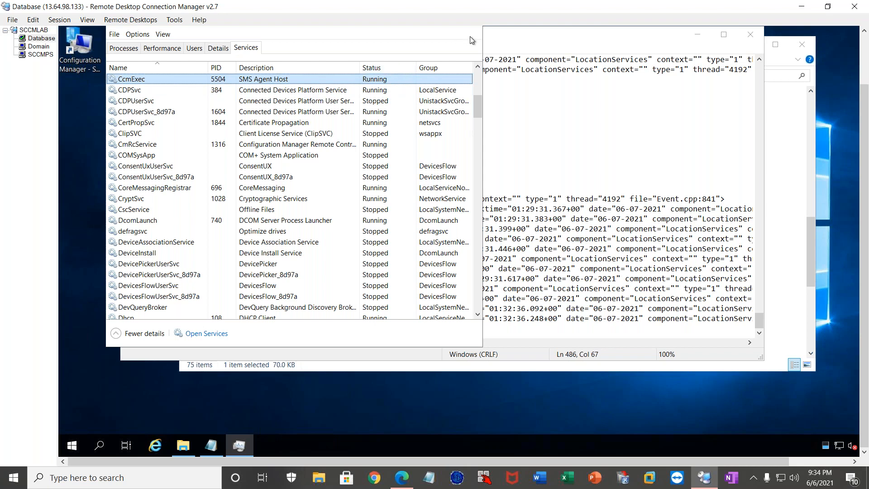
scroll(868, 114, "up", 1)
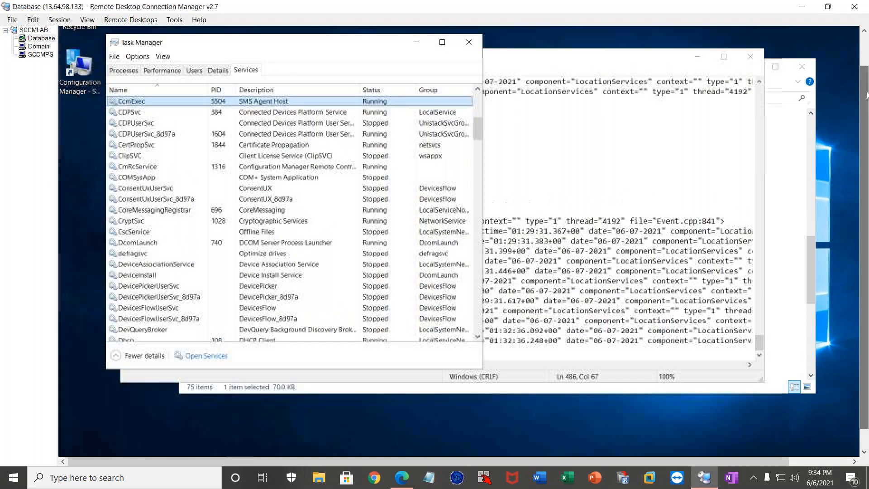
left_click(469, 42)
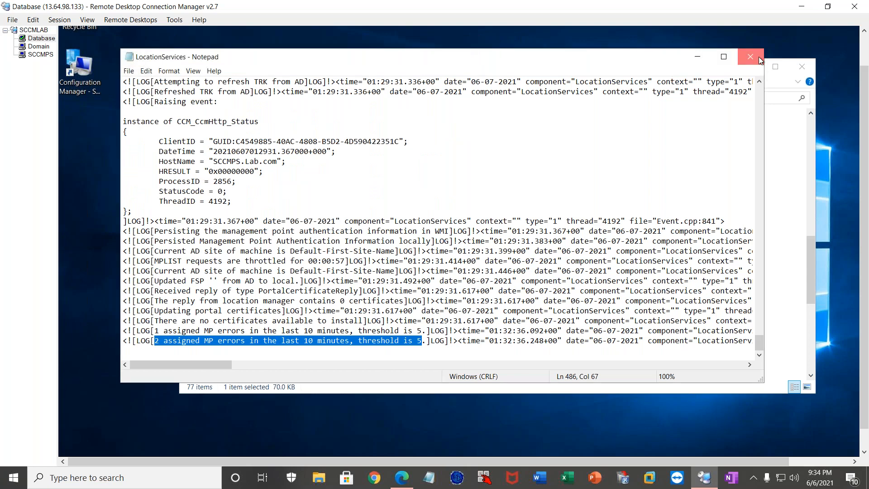
Reopen the LocationServices log to load its new entries and highlight the last "Received reply of type PortalCertificateReply" line near its end.
left_click(758, 57)
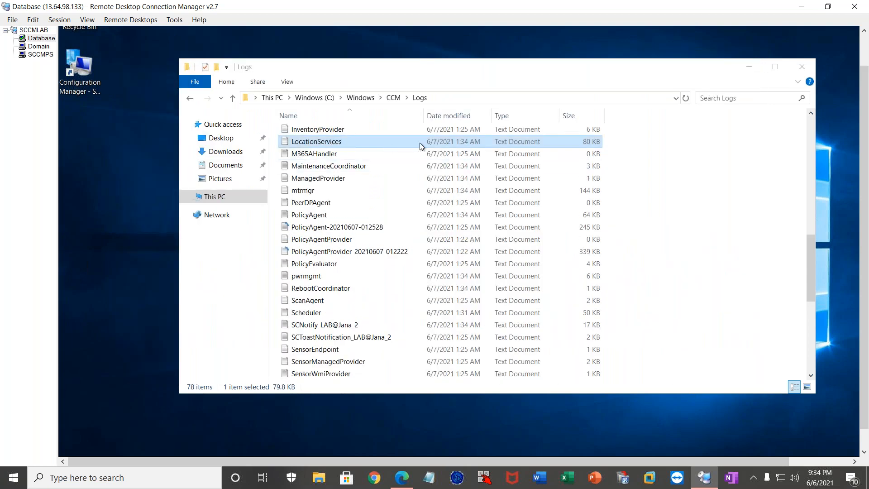
double_click(382, 141)
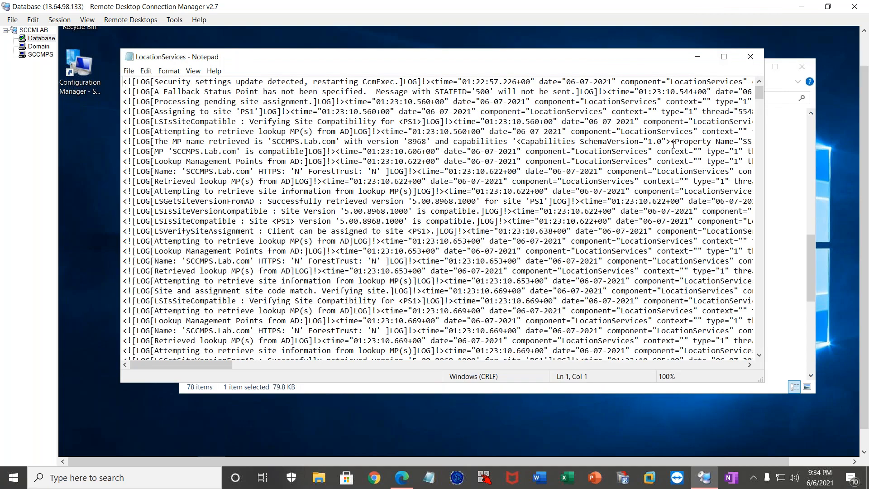
left_click_drag(762, 137, 762, 351)
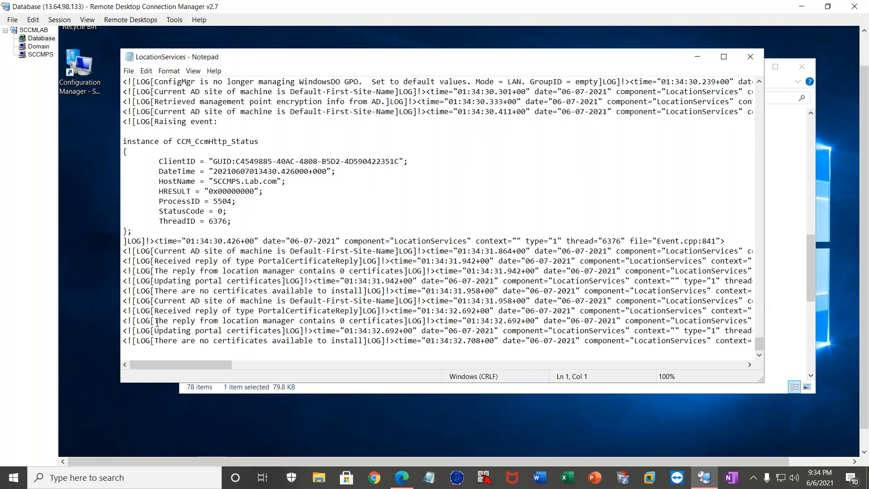
left_click_drag(154, 321, 327, 321)
left_click_drag(168, 311, 292, 311)
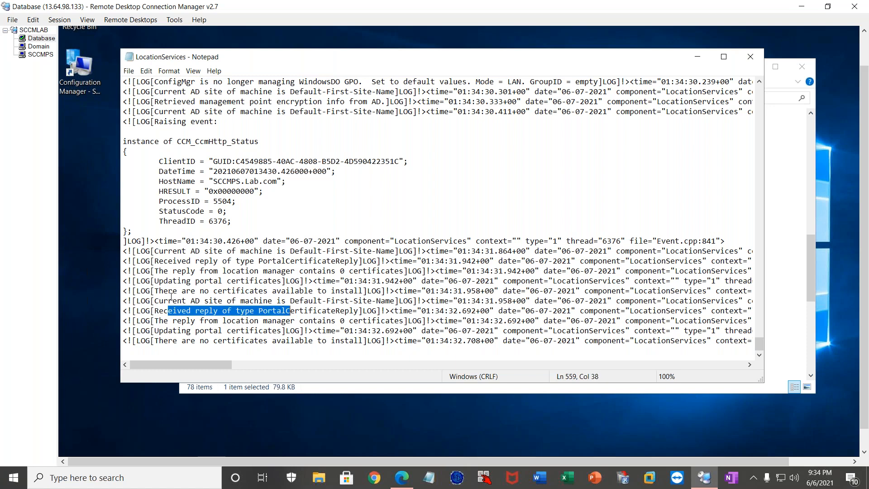
Find the "Default Management Points from MP" entry in the LocationServices log, highlight the server name SCCMPS.Lab.com below it, and close the log.
scroll(171, 290, "up", 4)
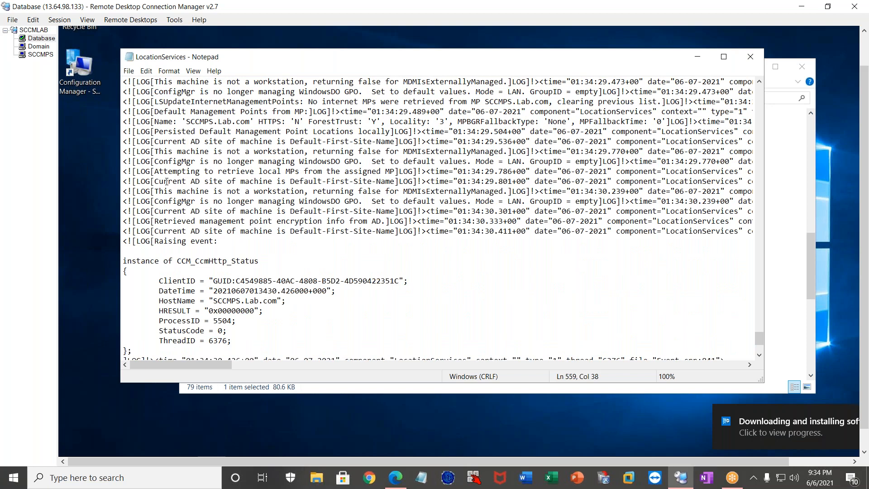
left_click(165, 173)
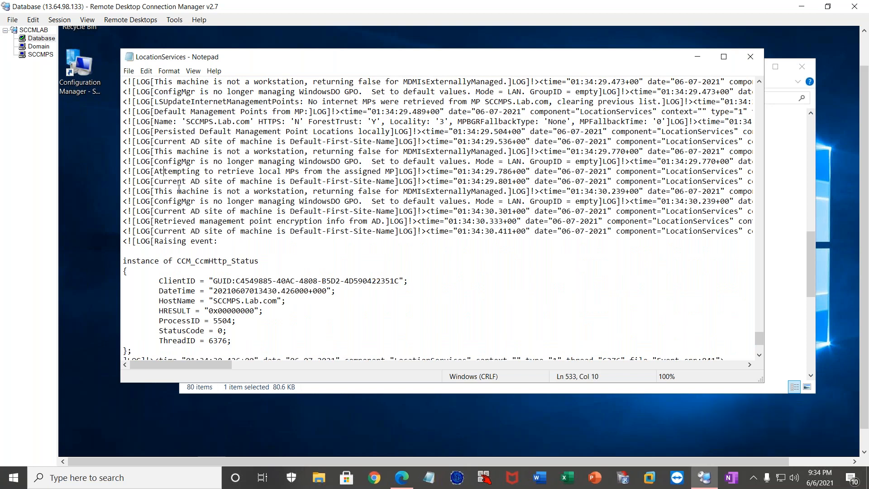
scroll(179, 197, "up", 2)
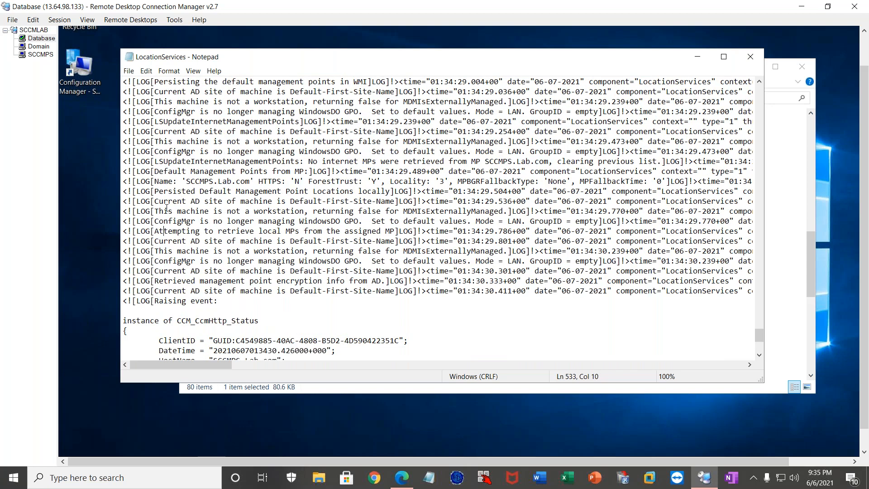
left_click_drag(160, 172, 250, 172)
left_click_drag(182, 181, 241, 181)
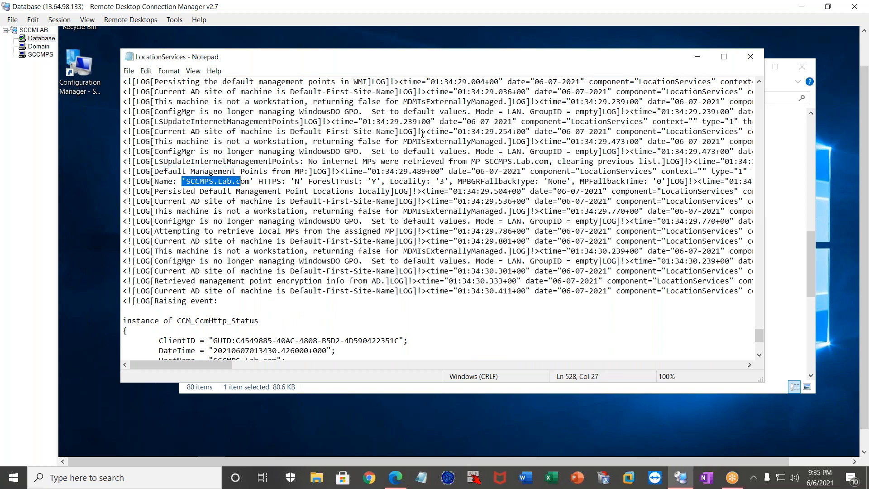
left_click(751, 58)
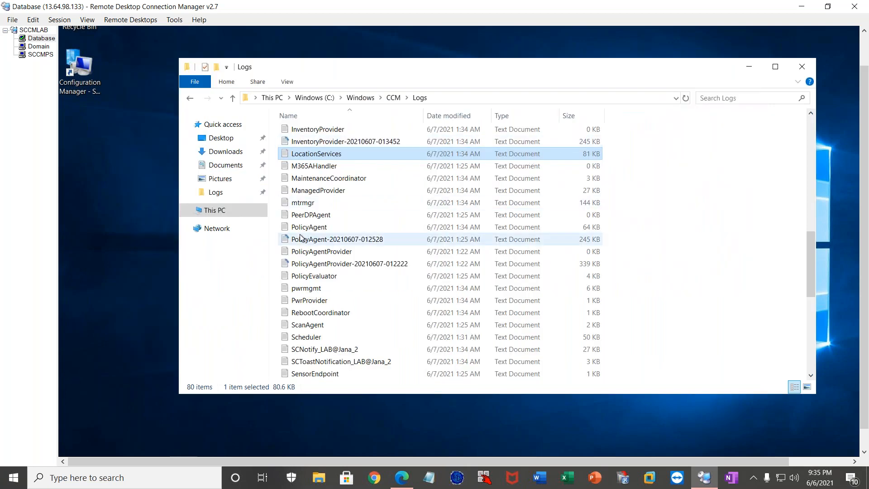
Open the PolicyAgent log and highlight "Received User delta policy update with 0 assignments" at its end.
left_click(329, 240)
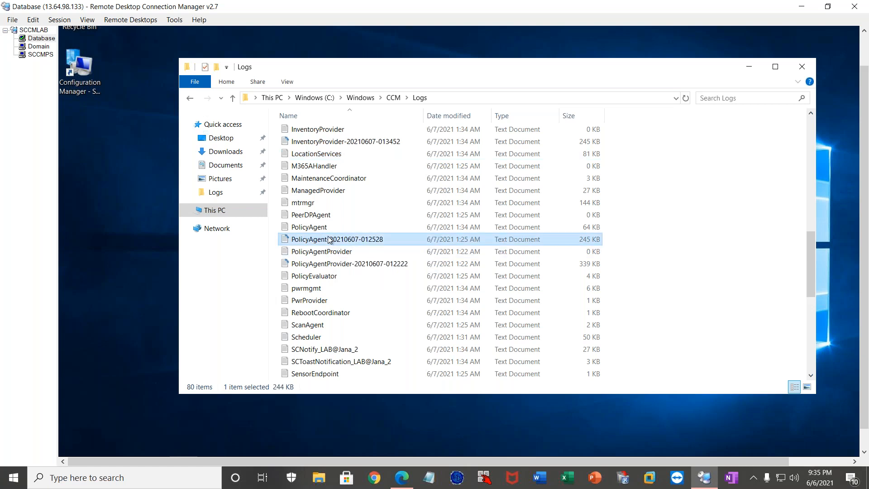
key("Down")
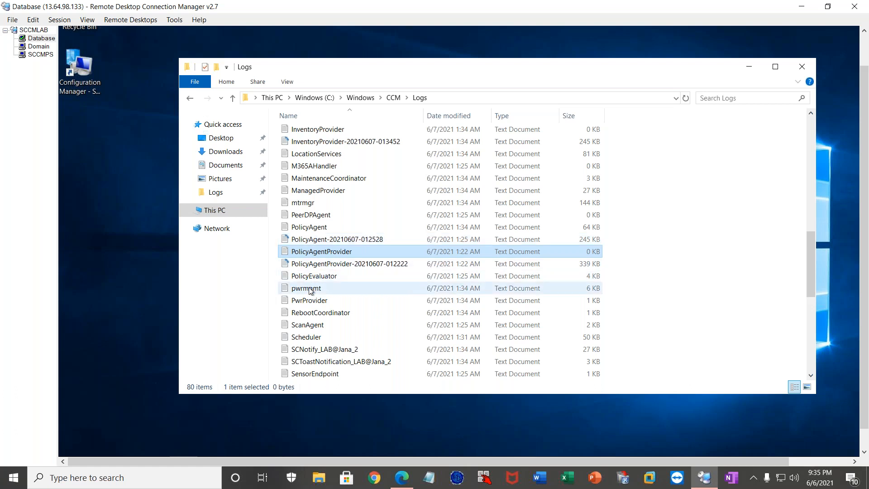
left_click(311, 227)
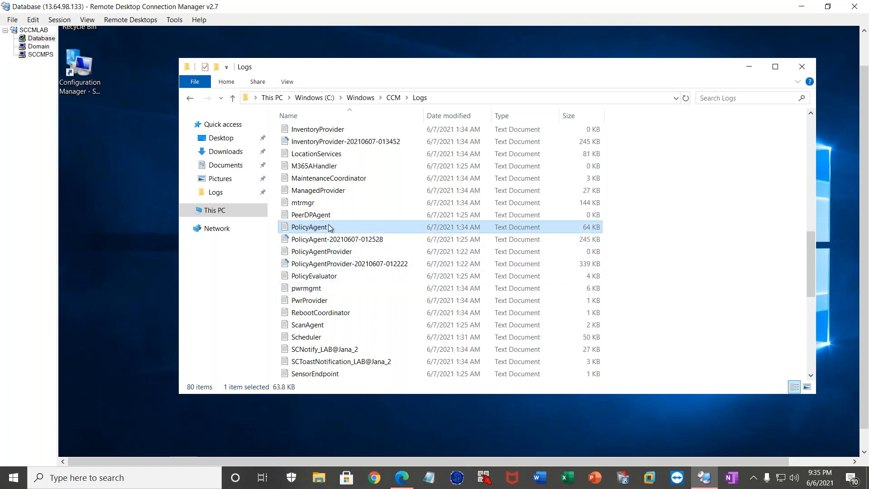
double_click(331, 228)
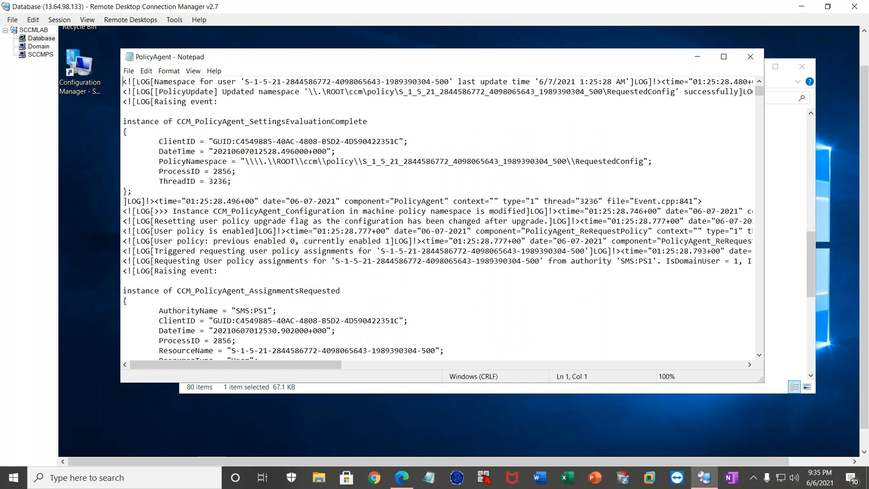
left_click_drag(760, 90, 759, 350)
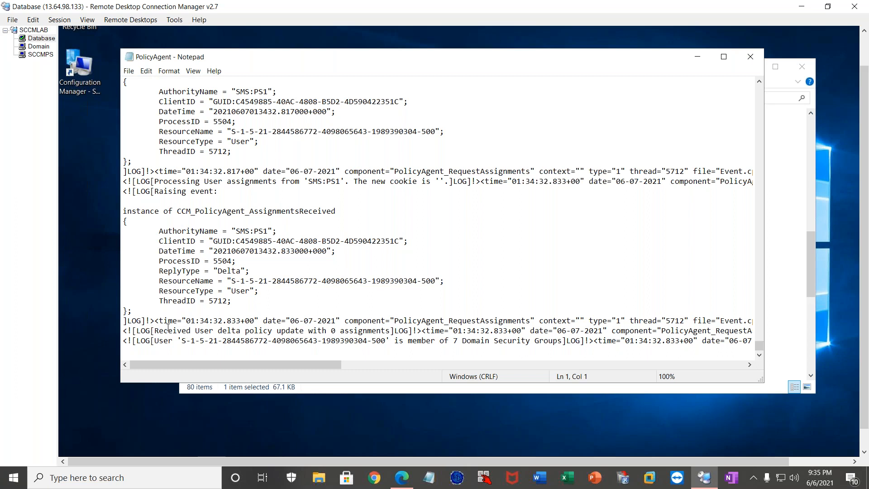
left_click_drag(156, 331, 376, 334)
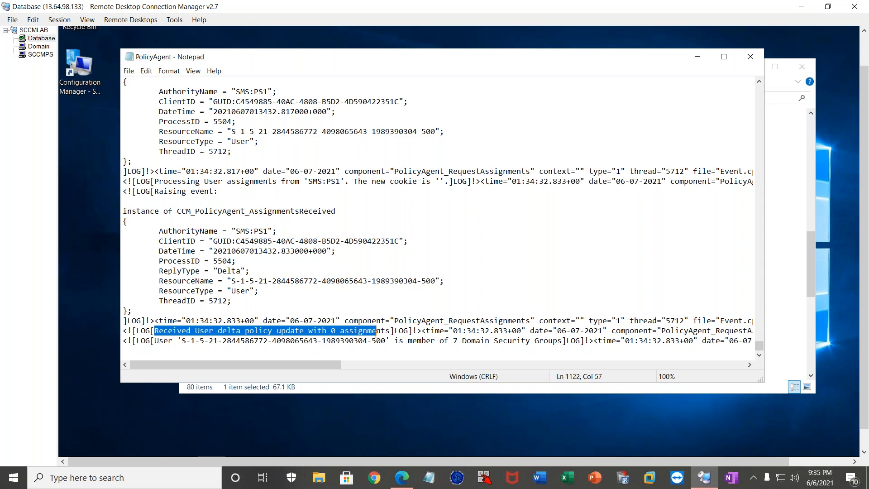
Go back through the PolicyAgent log and highlight the "Requesting User policy assignments" and "Starting up the policy agent" entries.
scroll(376, 334, "up", 4)
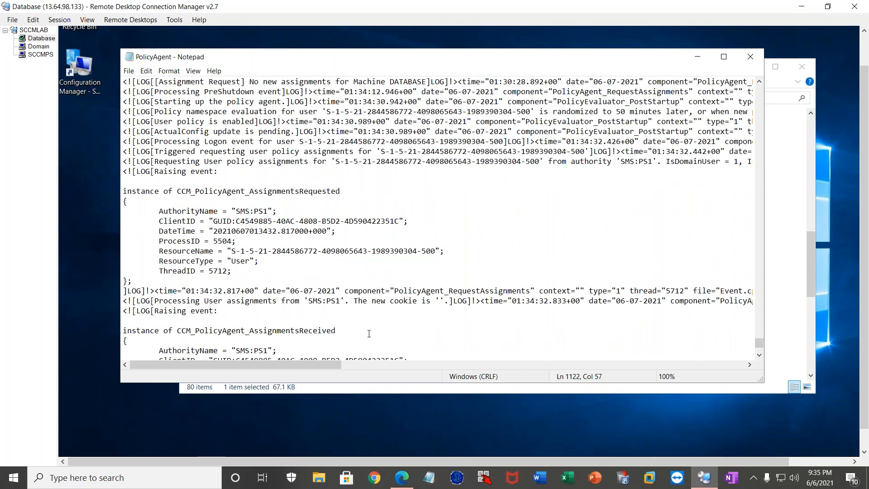
scroll(369, 333, "up", 1)
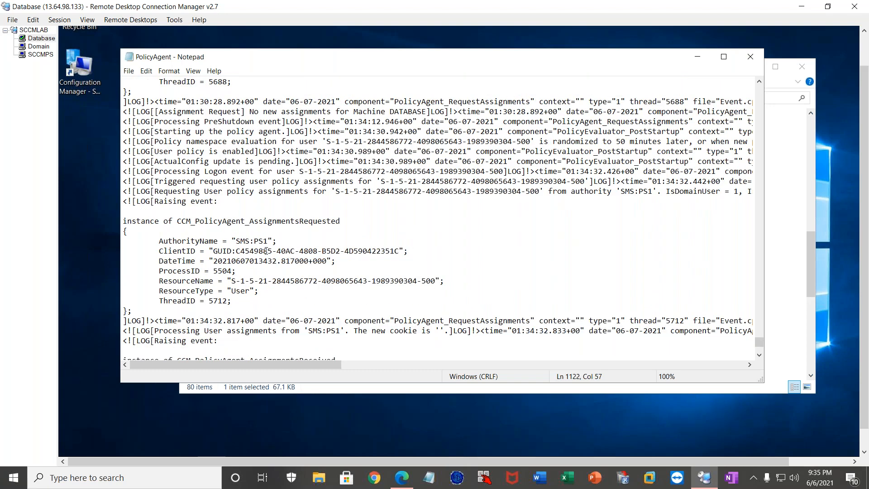
left_click_drag(158, 191, 292, 190)
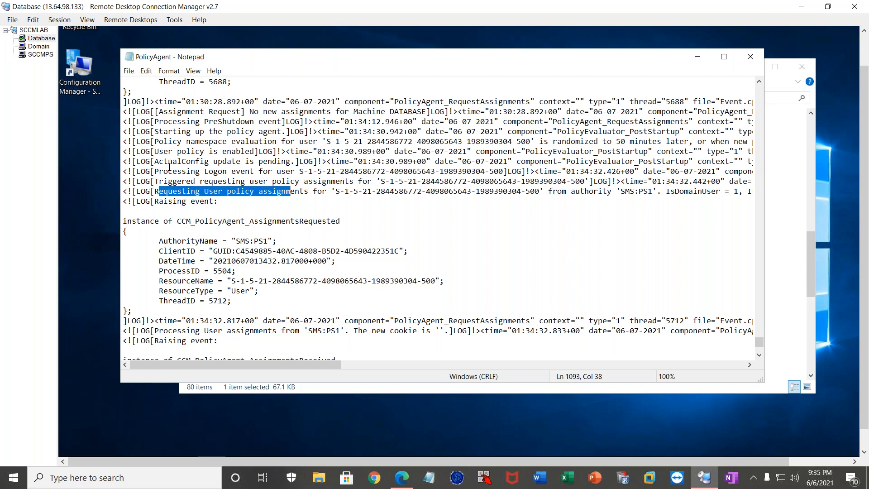
left_click(174, 133)
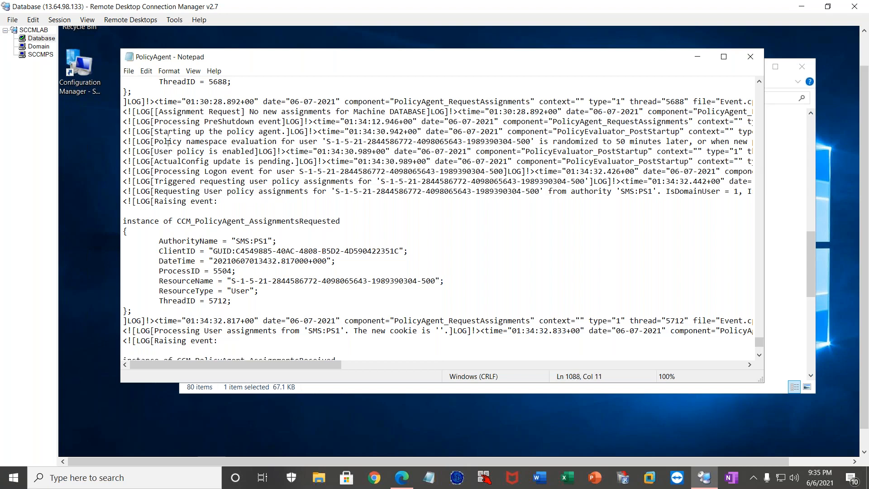
left_click_drag(173, 132, 212, 132)
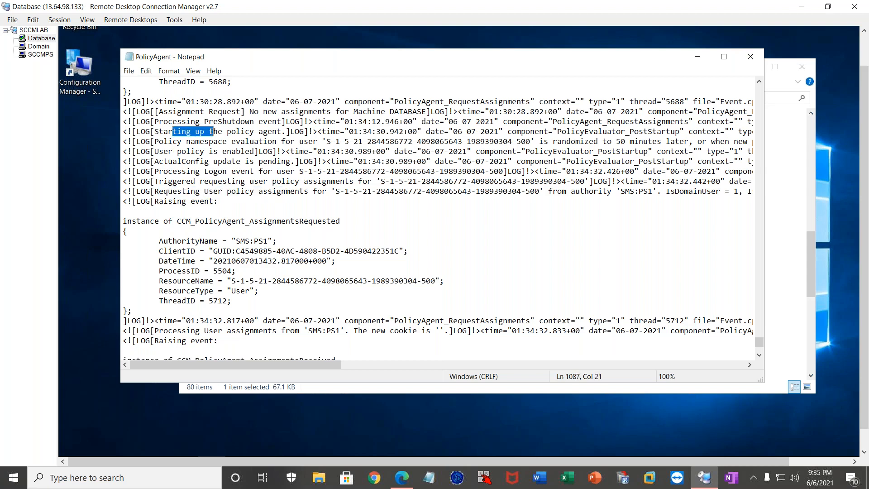
Highlight the earlier "Requesting Machine policy assignments from authority 'SMS:PS1'" entry and the policy namespace evaluation entry in the PolicyAgent log.
scroll(195, 134, "up", 5)
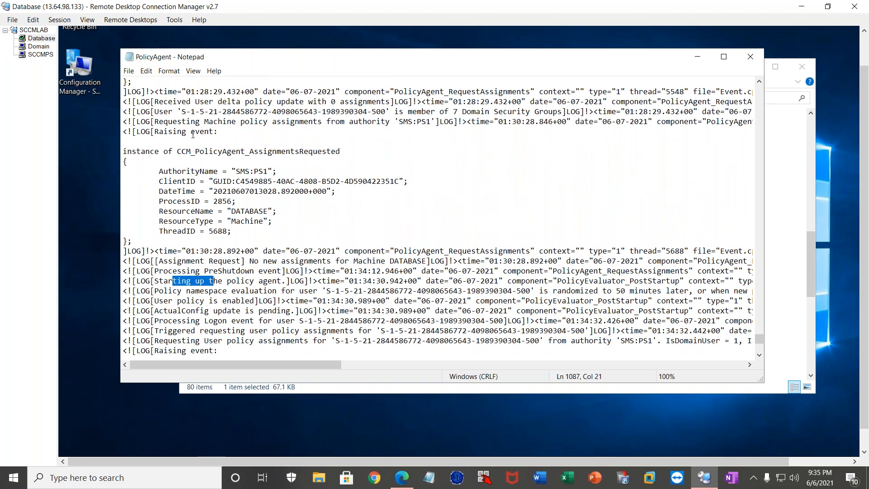
scroll(193, 134, "up", 1)
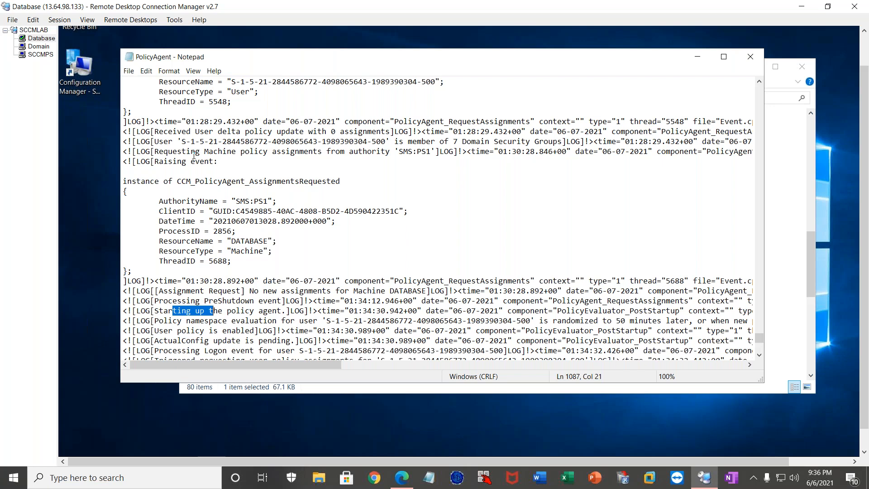
left_click_drag(159, 152, 353, 151)
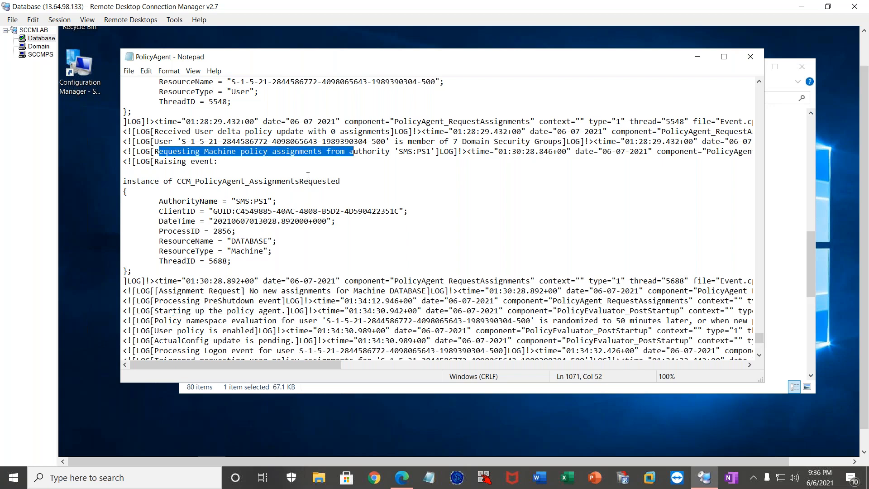
left_click_drag(167, 331, 236, 320)
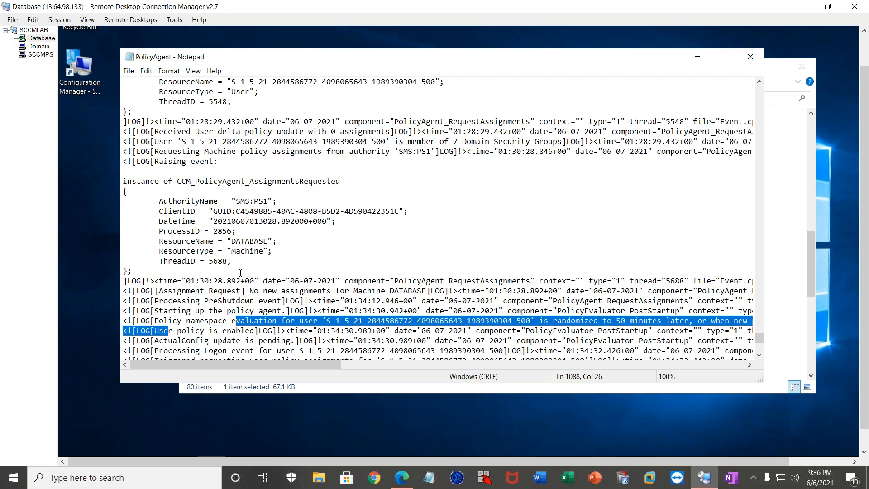
Find the PolicyEval entry "Applied 19 policies successfully" further back in the PolicyAgent log and highlight it.
scroll(241, 272, "up", 2)
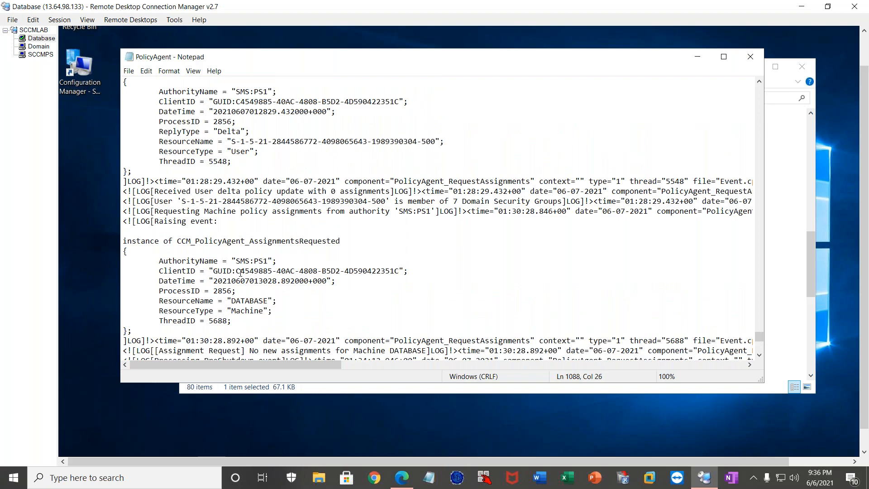
scroll(240, 273, "up", 8)
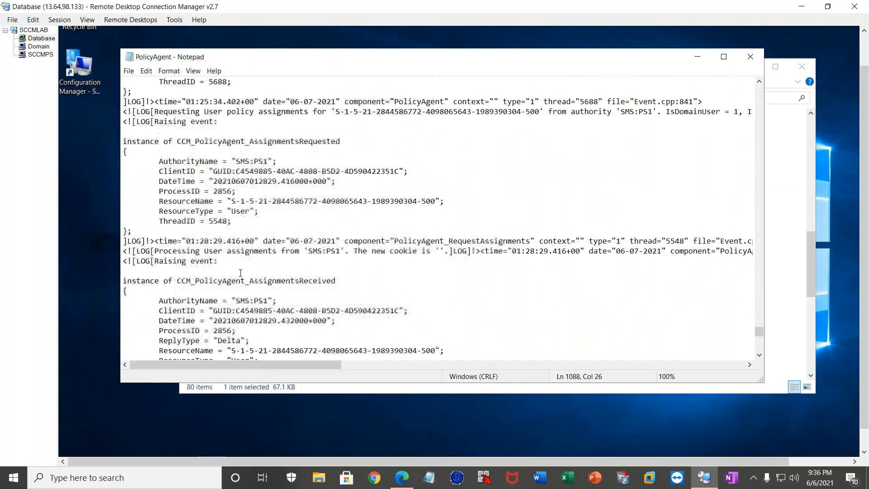
scroll(241, 273, "up", 6)
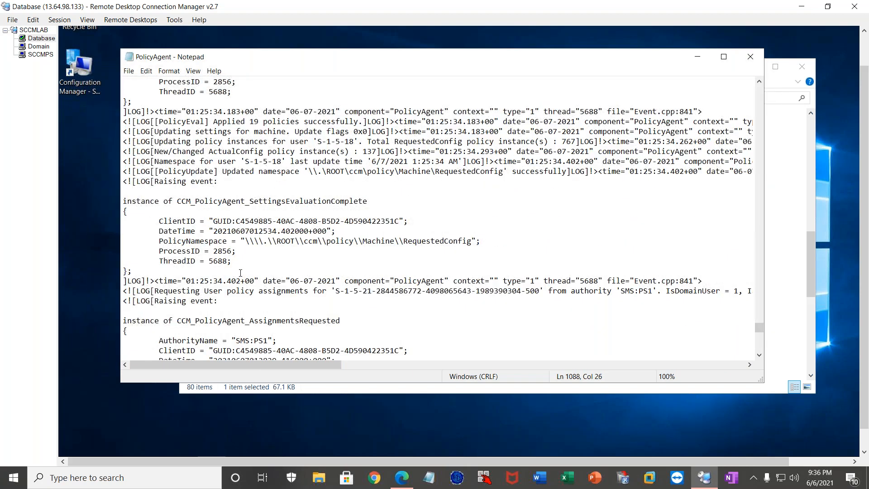
scroll(241, 272, "up", 2)
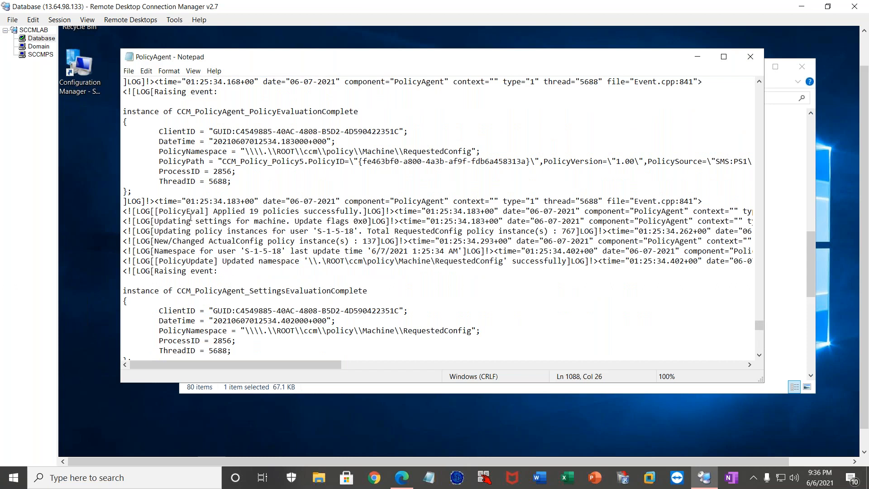
left_click_drag(182, 212, 355, 212)
left_click(231, 212)
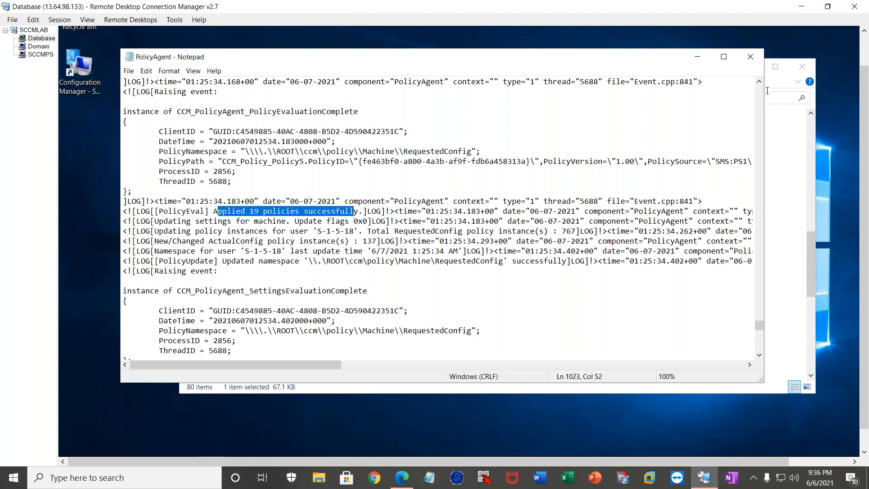
Close the PolicyAgent log and the Logs folder window to return to the Database server's desktop.
left_click(751, 57)
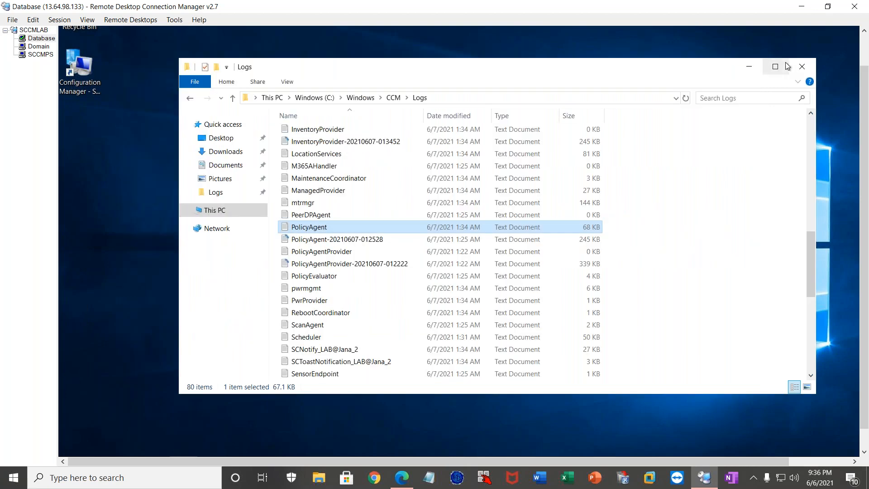
left_click(801, 65)
left_click_drag(865, 356, 864, 383)
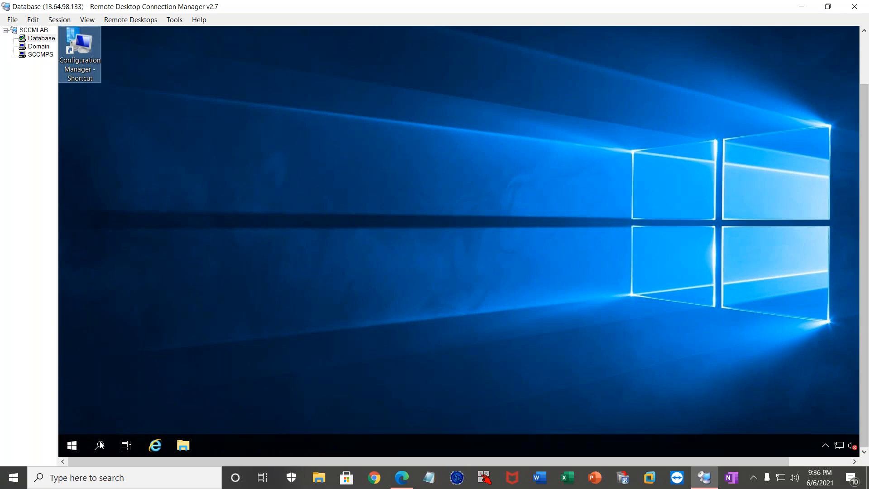
Open a command prompt on the Database server and ping the host sccmps to test connectivity.
right_click(85, 441)
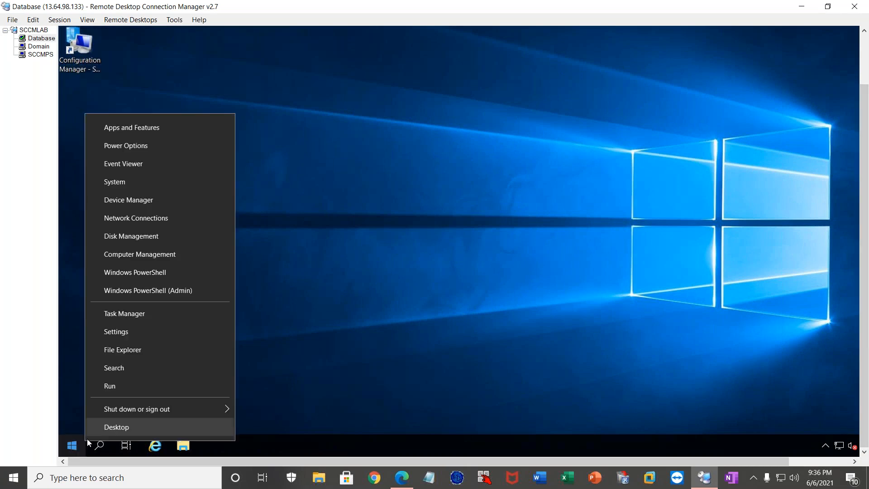
left_click(131, 392)
type("c")
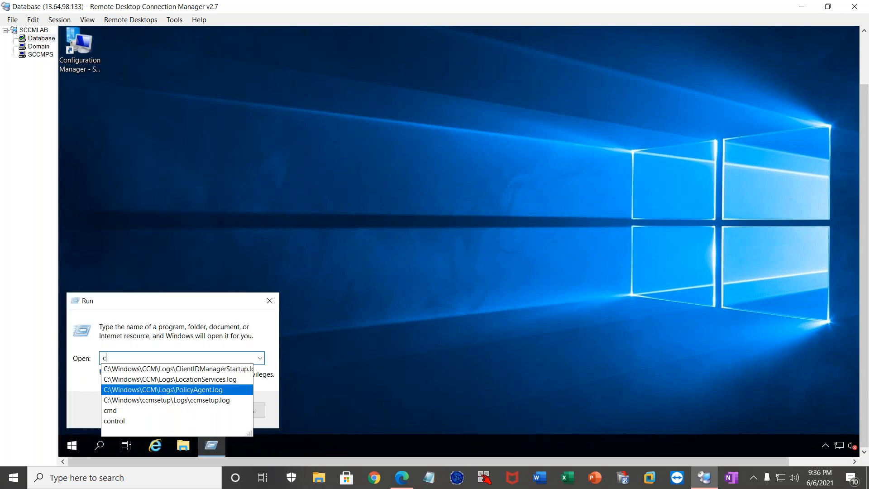
type("md")
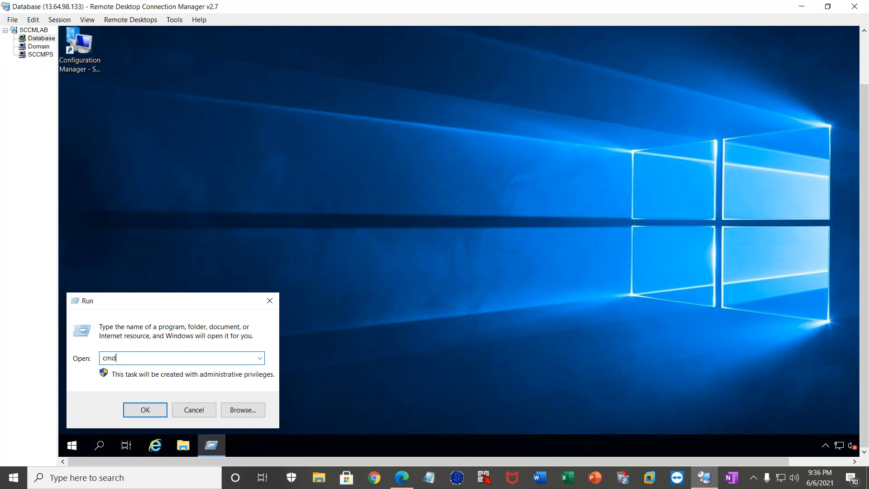
key("Return")
type("ping sccmps")
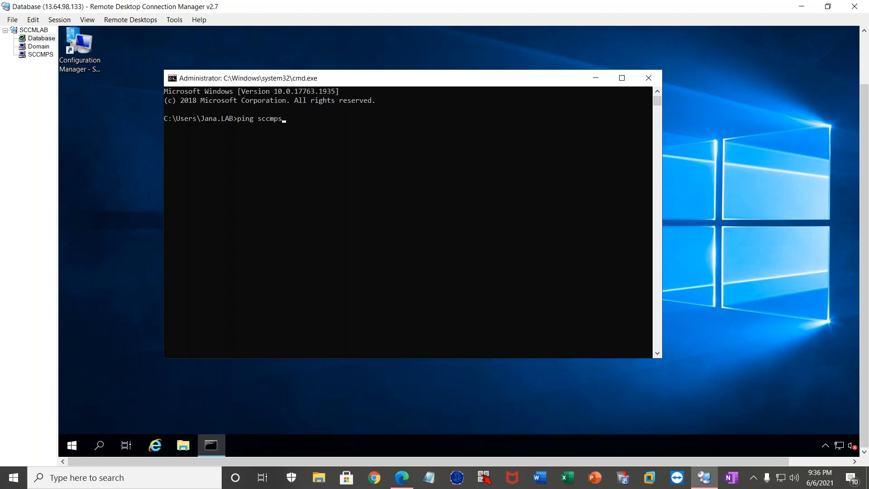
key("Return")
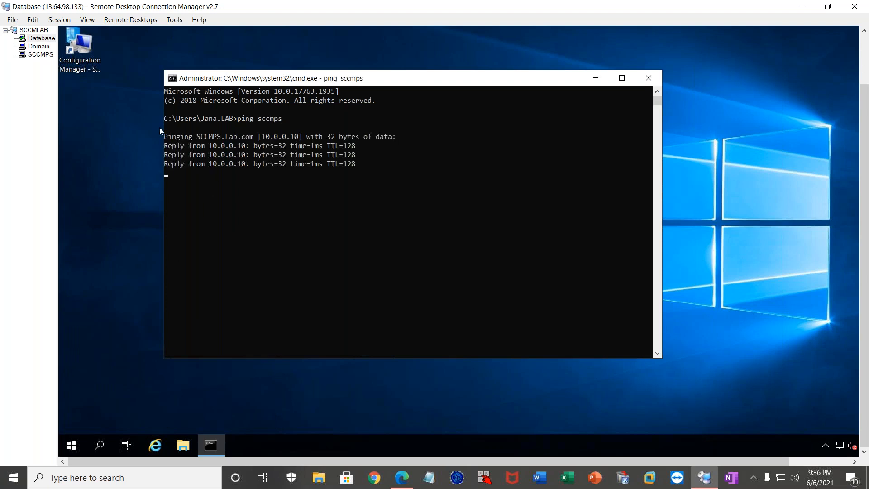
Switch to the SCCMPS server's remote session and open a command prompt there using cmd.
left_click(38, 55)
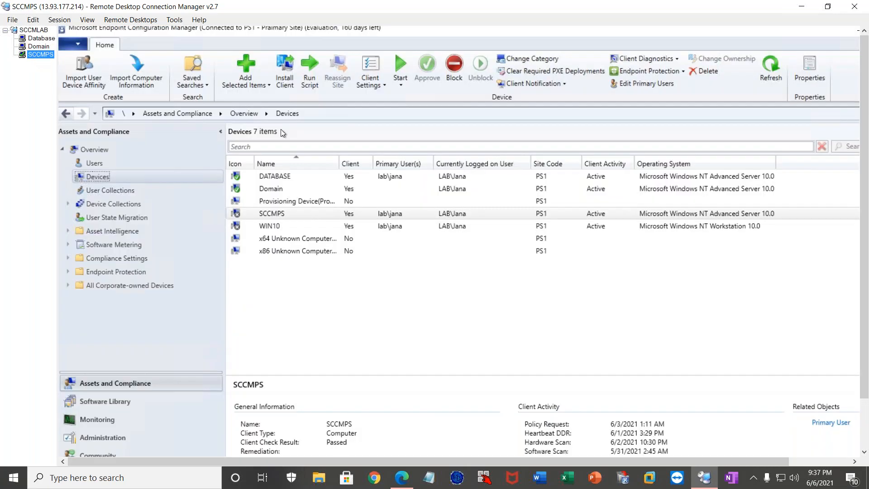
left_click(863, 423)
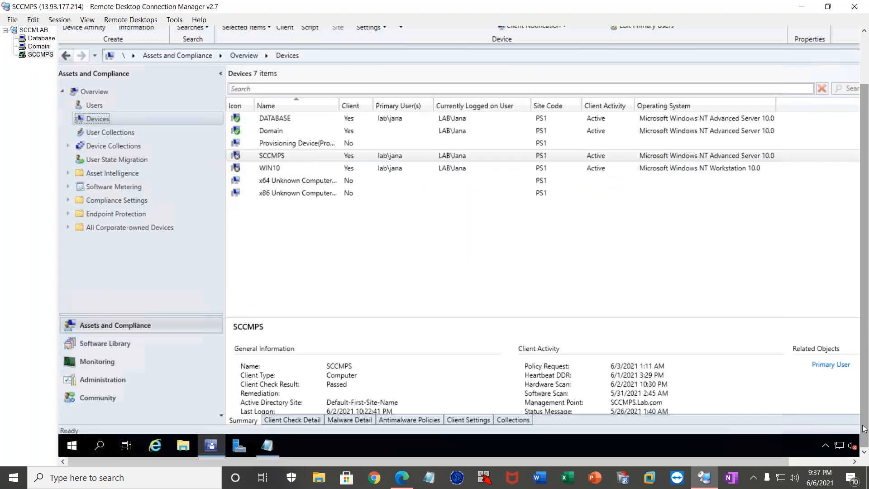
right_click(72, 446)
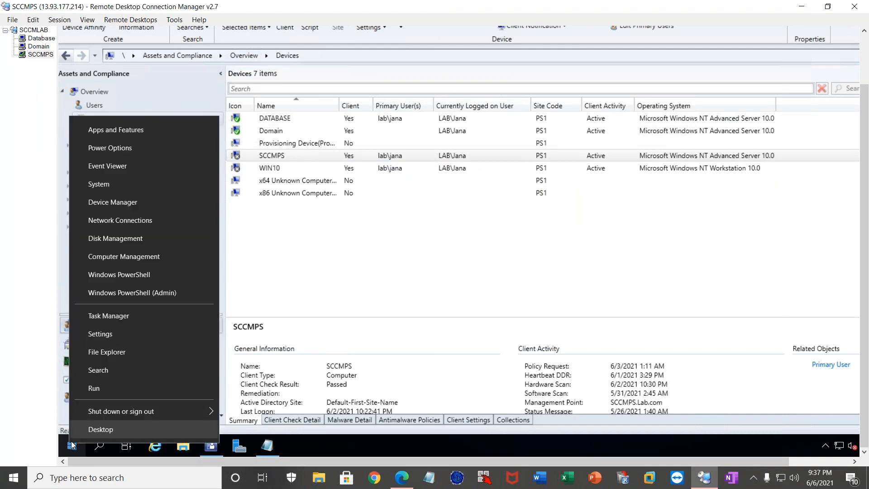
left_click(121, 392)
type("cmd")
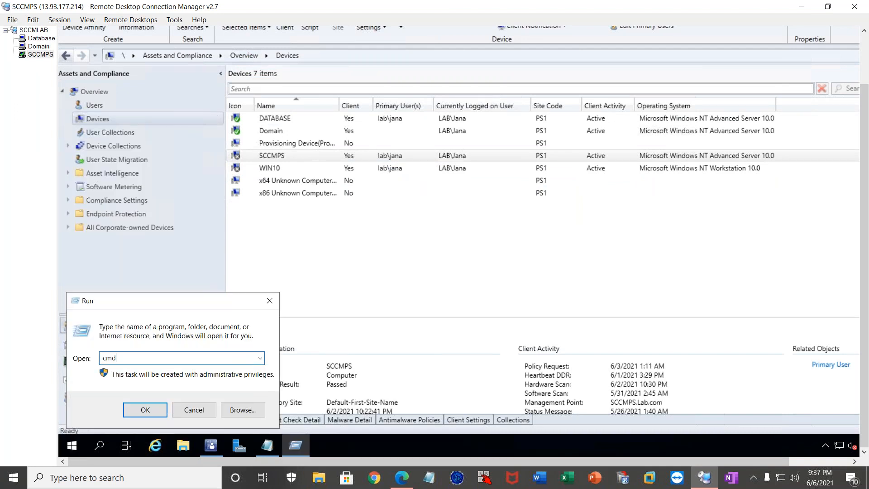
key("Return")
Ping the host database from the SCCMPS server's command prompt to test connectivity in the other direction.
type("ping data")
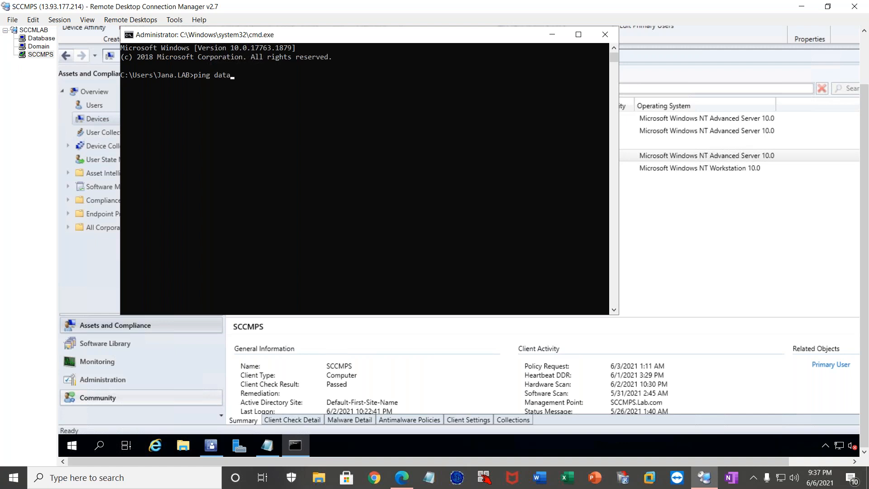
type("base")
key("Return")
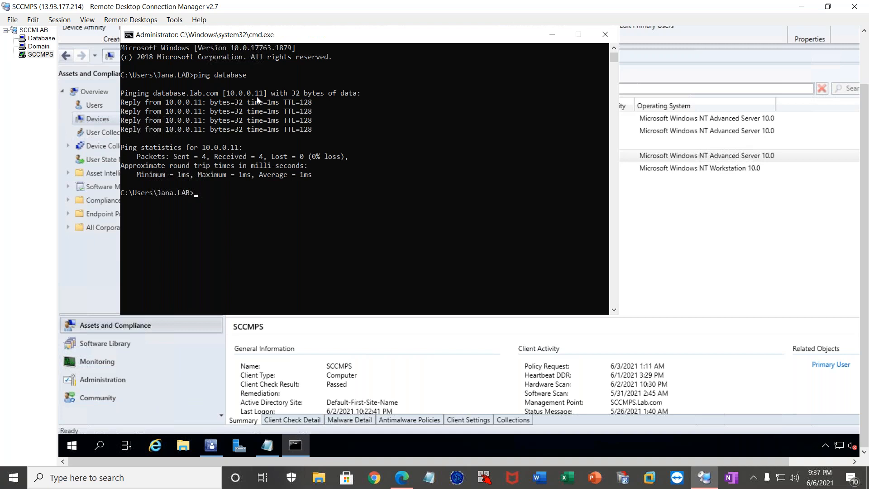
Close the command prompt on SCCMPS, return to the Database server's session and close its command prompt too.
left_click(595, 40)
left_click(41, 38)
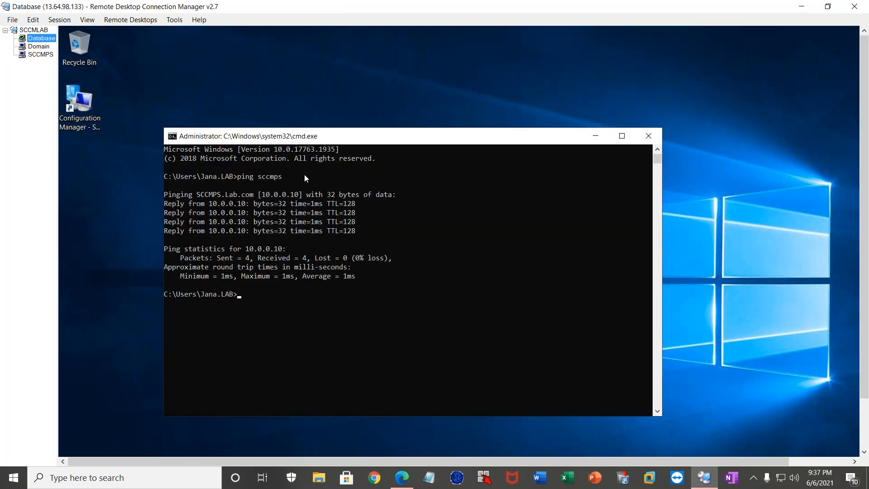
left_click(658, 137)
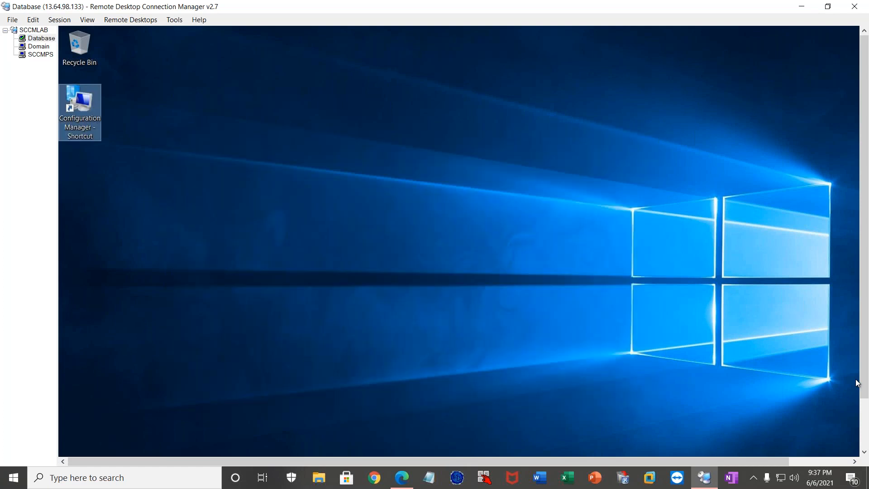
Open File Explorer on the Database server and go to This PC to show its drives.
left_click(864, 413)
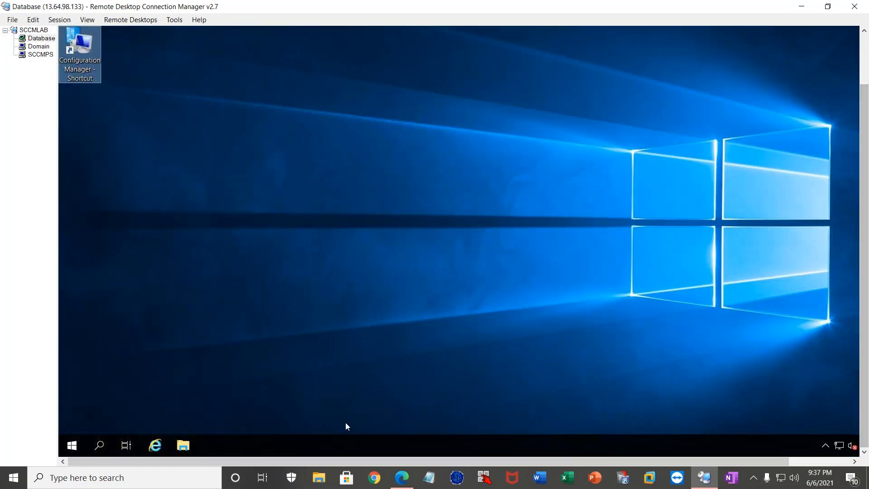
left_click(185, 446)
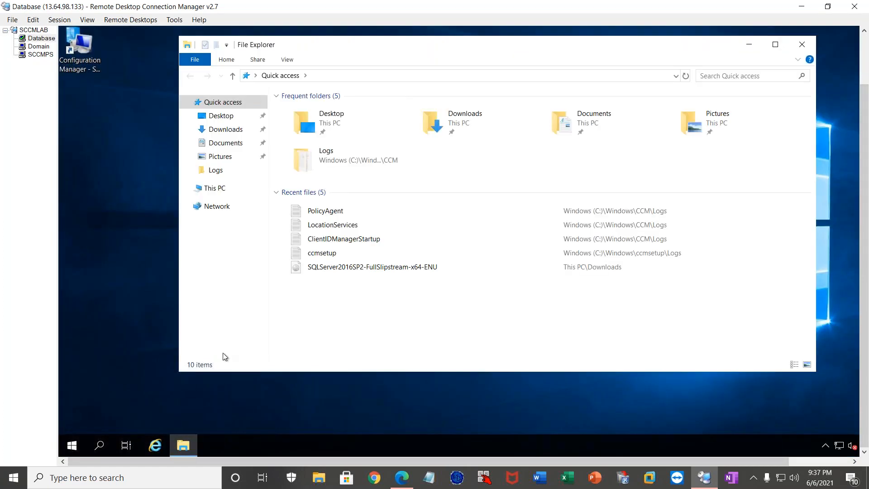
left_click(214, 188)
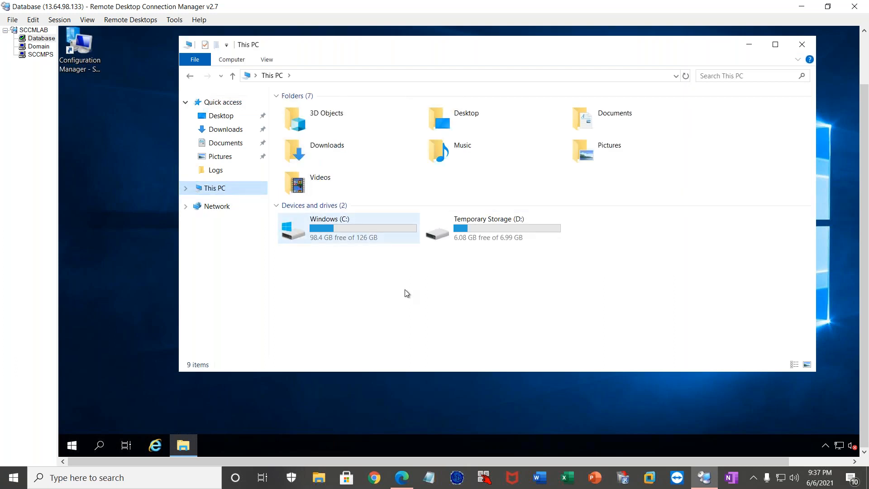
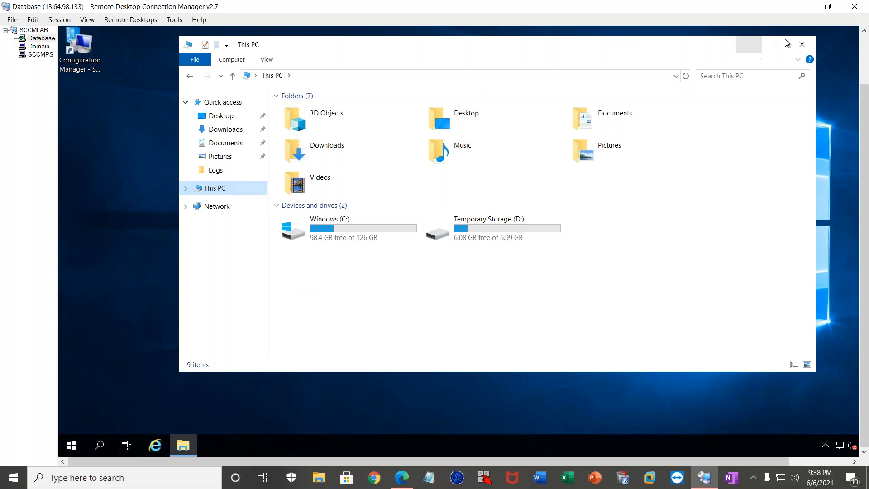
Close File Explorer on the Database server, switch to the SCCMPS session and select DATABASE in the Configuration Manager Devices list.
left_click(803, 44)
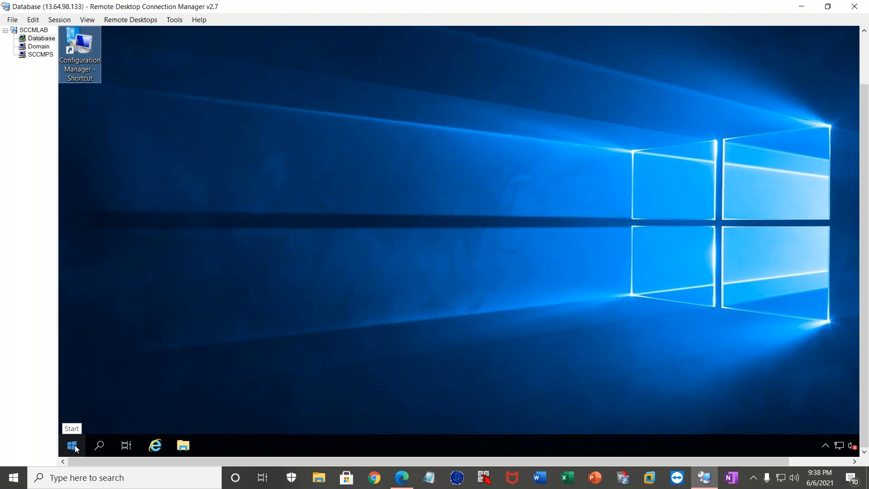
left_click(39, 55)
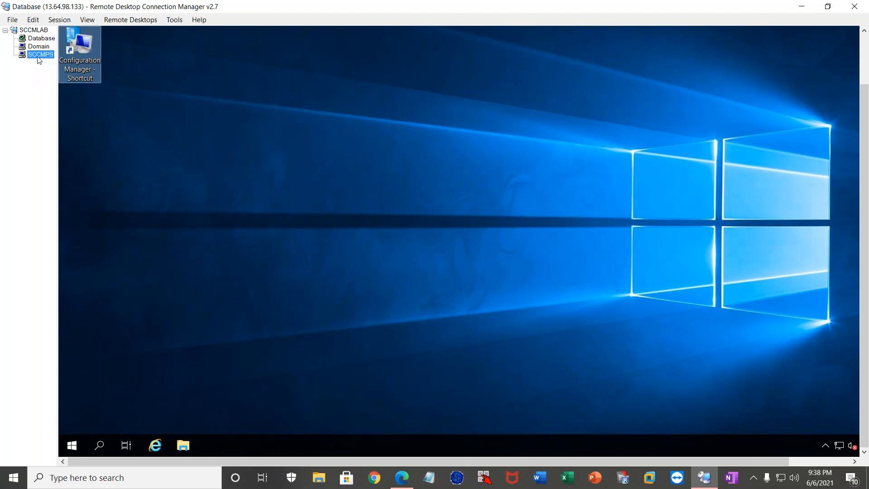
left_click(102, 189)
left_click(105, 176)
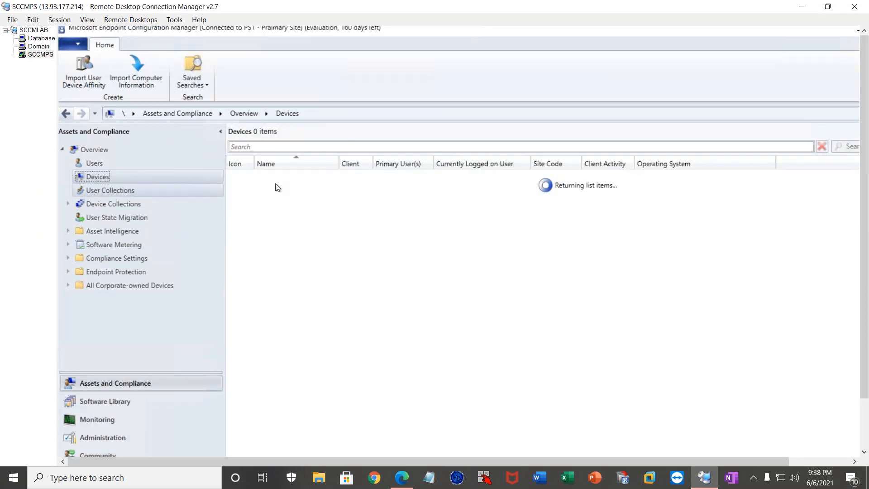
left_click(297, 179)
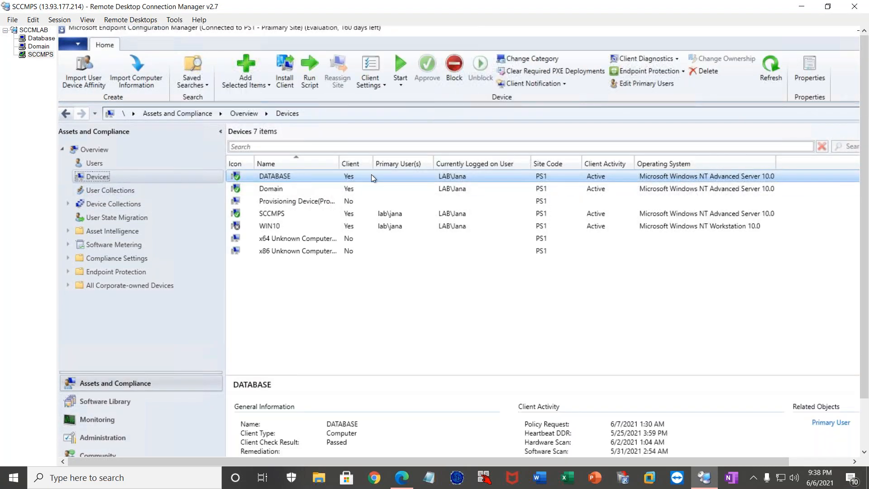
Demonstrate the DATABASE client install wizard's options to always install the client and uninstall the existing one first, and exit without saving.
right_click(279, 175)
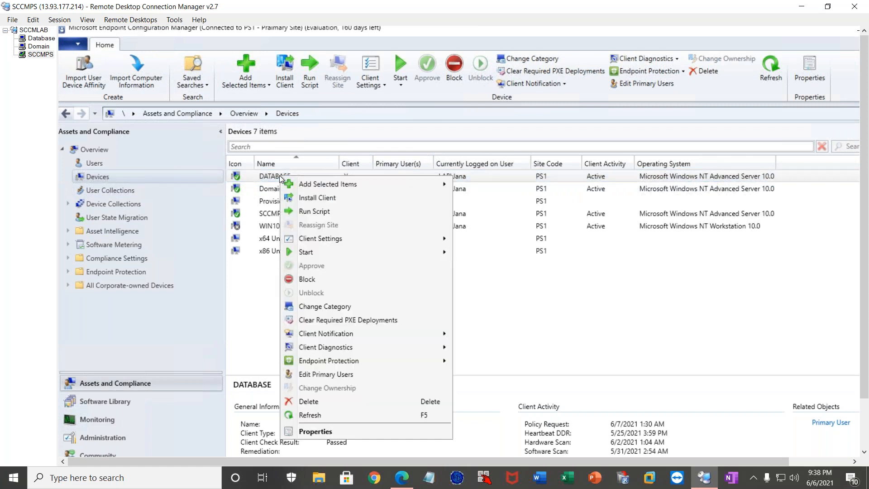
left_click(328, 199)
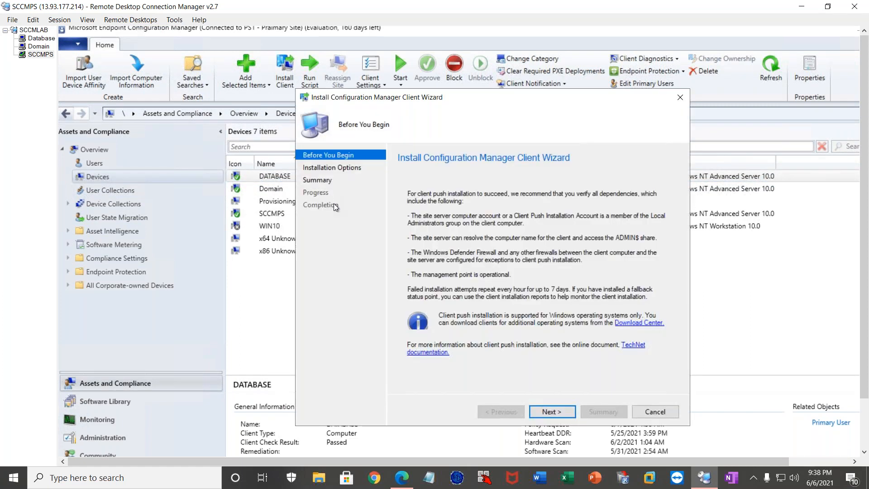
left_click(553, 415)
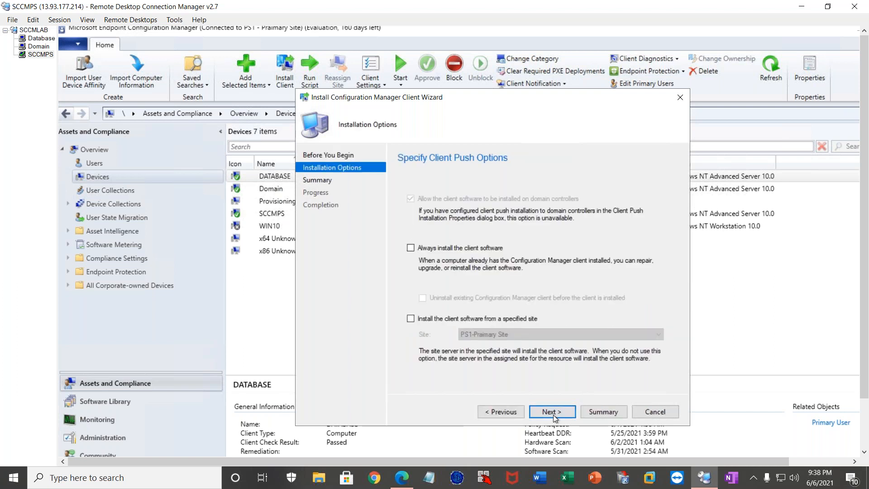
left_click(411, 248)
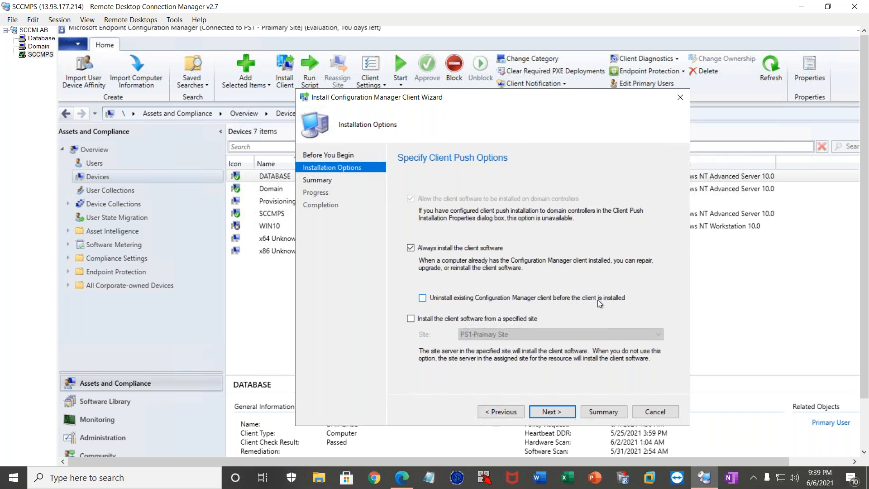
left_click(422, 300)
left_click(541, 308)
left_click(656, 412)
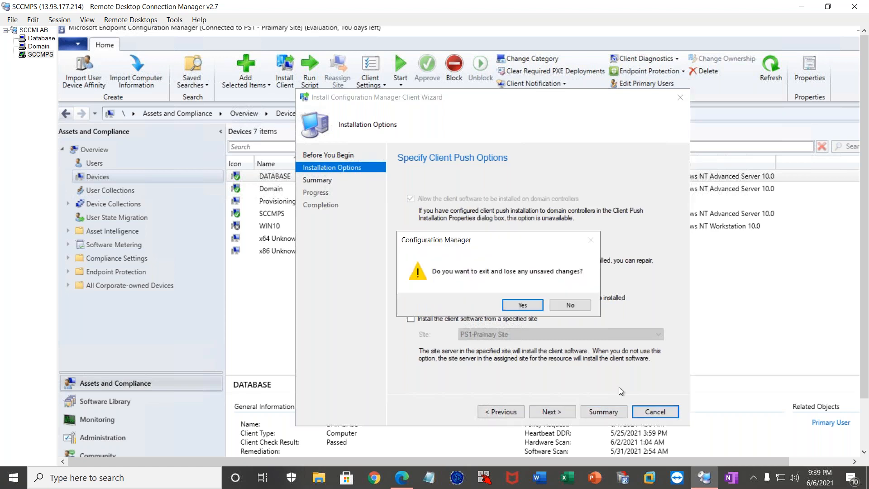
left_click(523, 305)
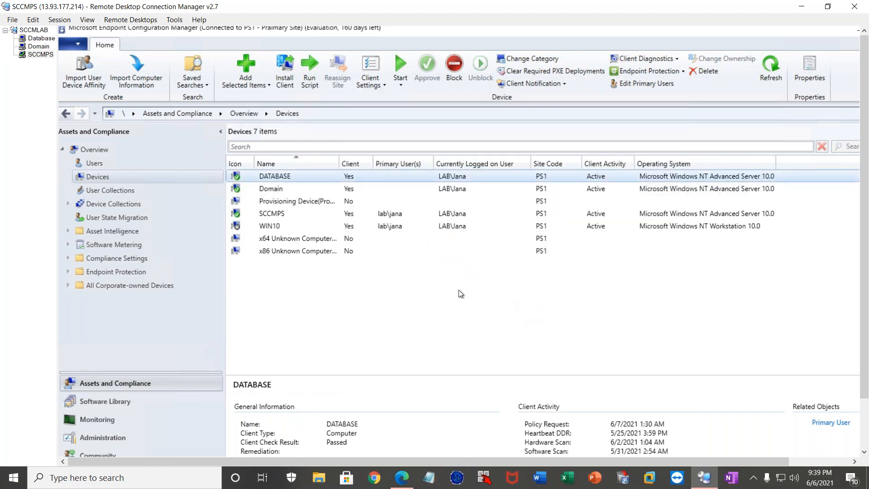
Sort the Devices list by the Client column to check which devices have the client.
left_click(353, 164)
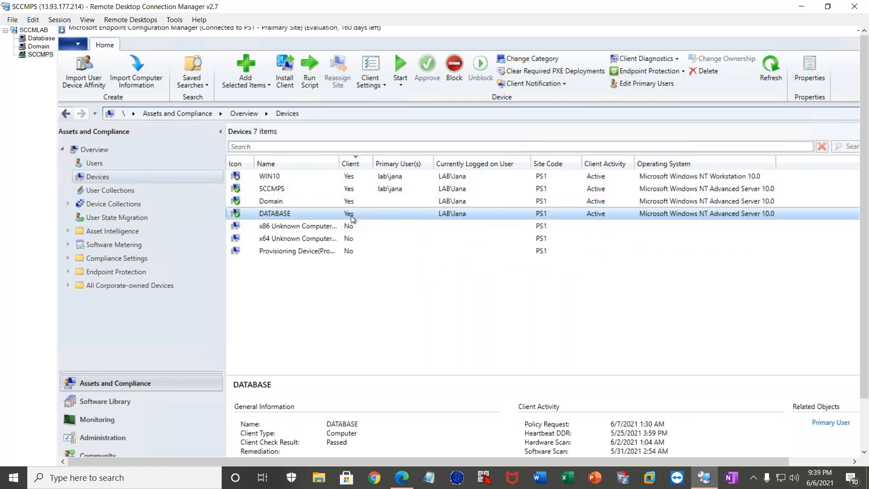
Switch to the Database server's remote session and open a command prompt there using cmd, positioned fully in view.
left_click(32, 39)
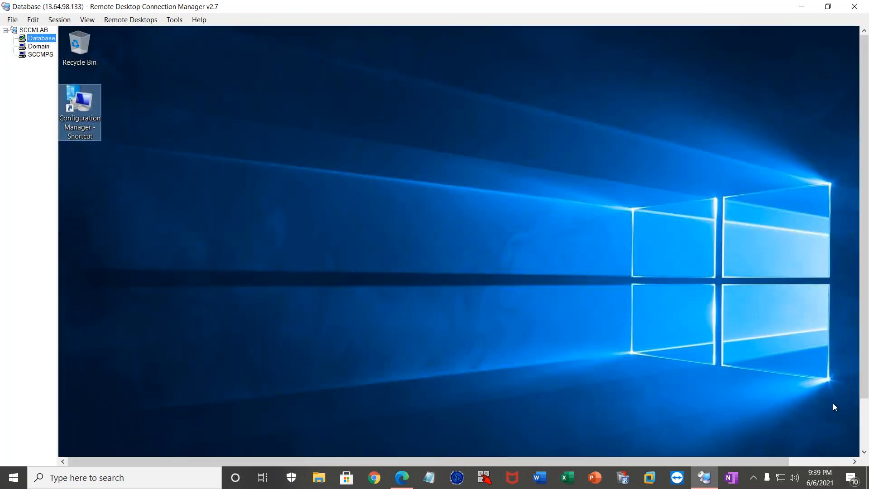
left_click(863, 435)
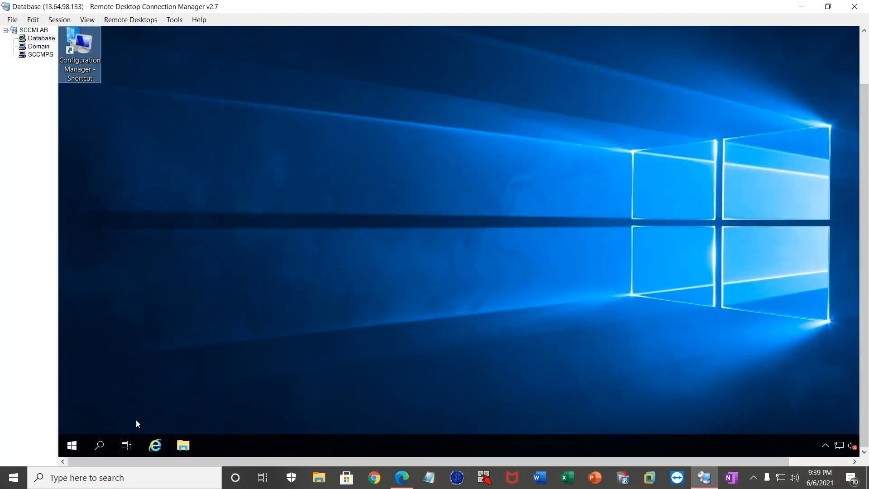
right_click(69, 448)
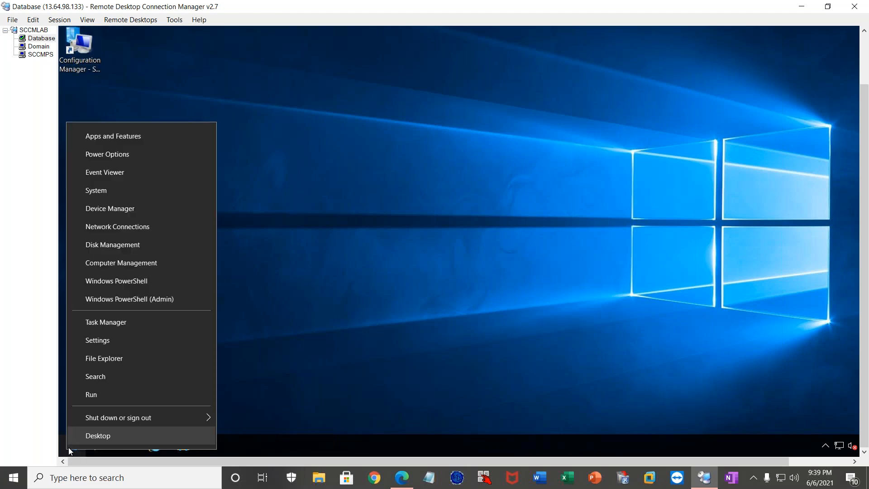
left_click(92, 393)
type("cmd")
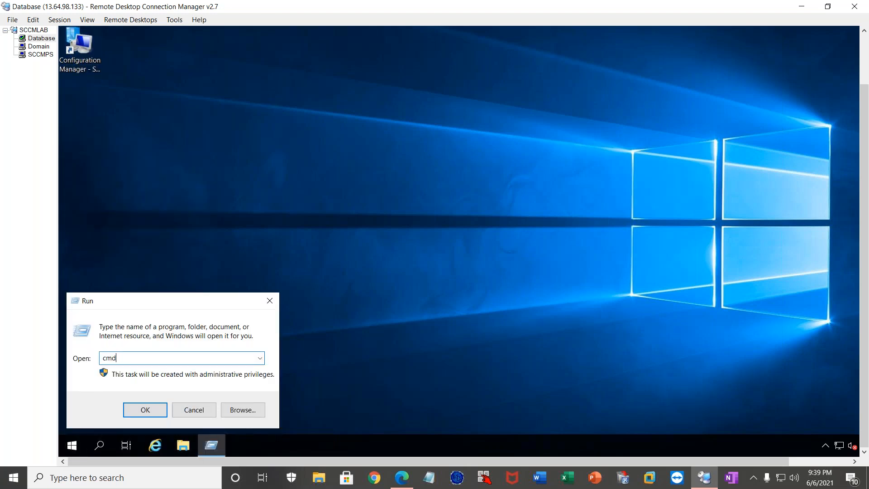
key("Return")
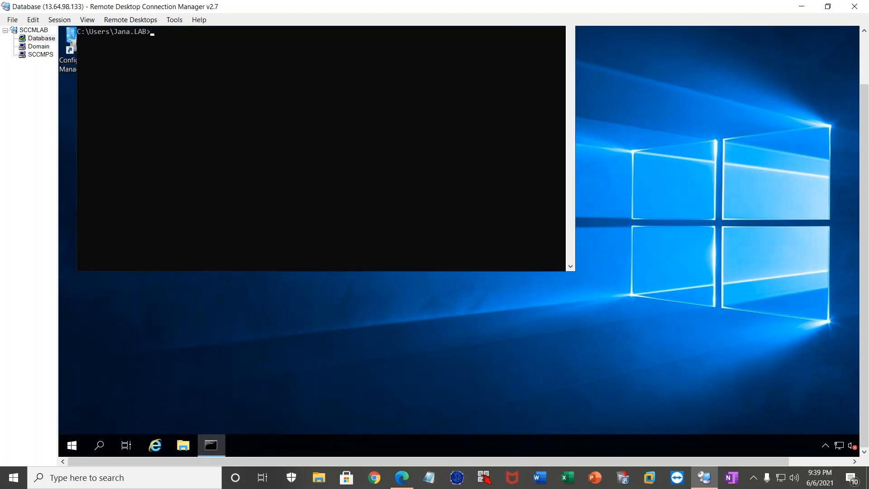
left_click_drag(868, 151, 866, 88)
left_click_drag(227, 53, 432, 174)
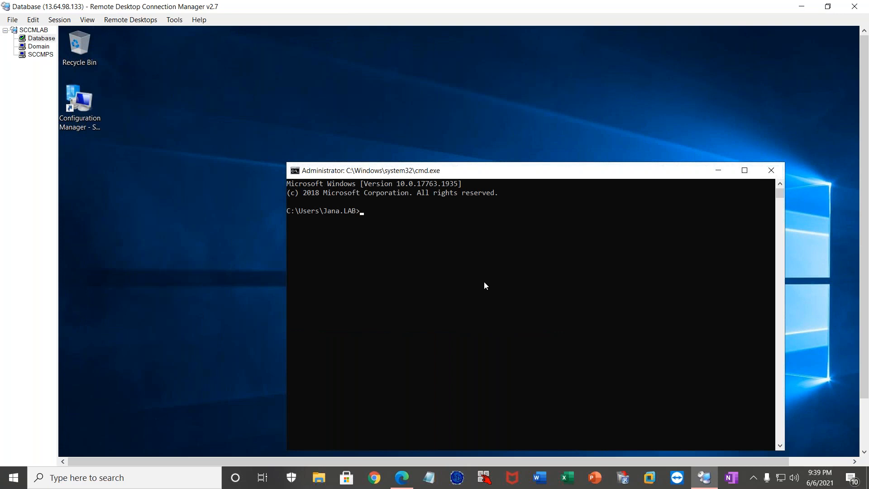
Change the command prompt's directory to c:\Windows\ccmsetup.
type("cd c:\\win")
key("Tab")
type("\\ccms")
key("Tab")
key("Return")
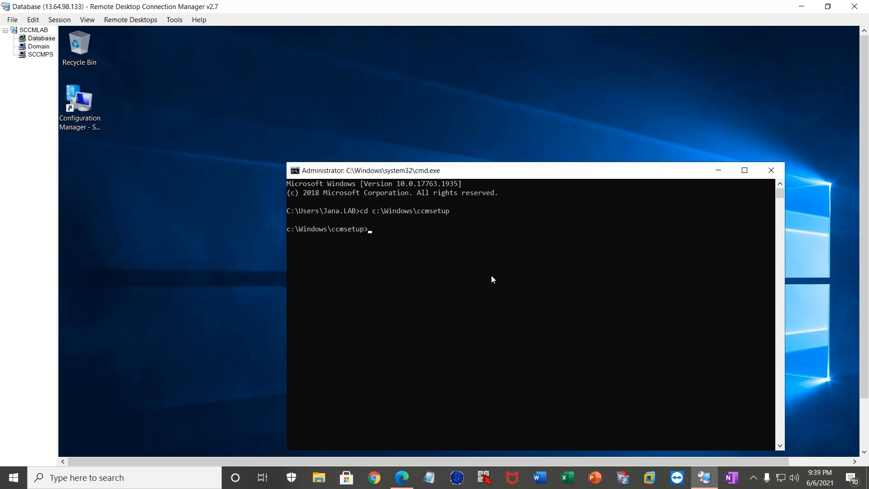
Uninstall the Configuration Manager client on the Database server by running ccmsetup.exe /uninstall.
type("ccm")
key("Tab")
type("/uninstall")
key("Return")
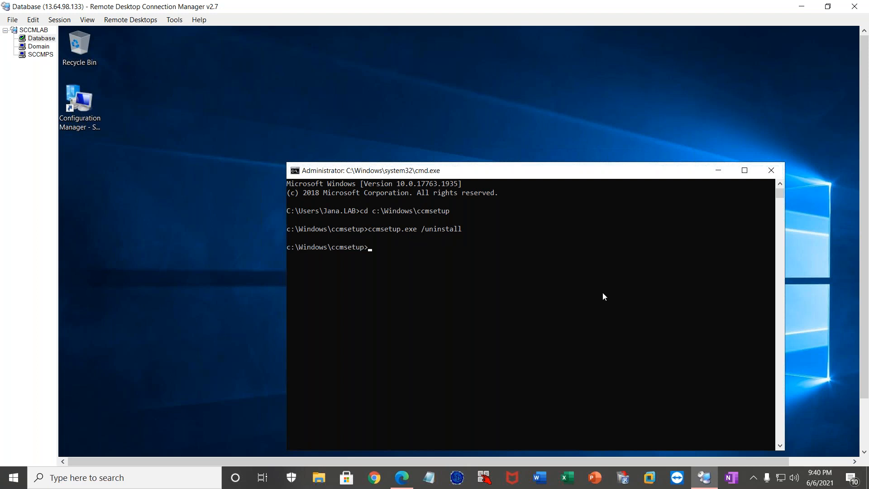
Browse to C:\Windows\ccmsetup\Logs on the Database server and open the ccmsetup log.
left_click(865, 428)
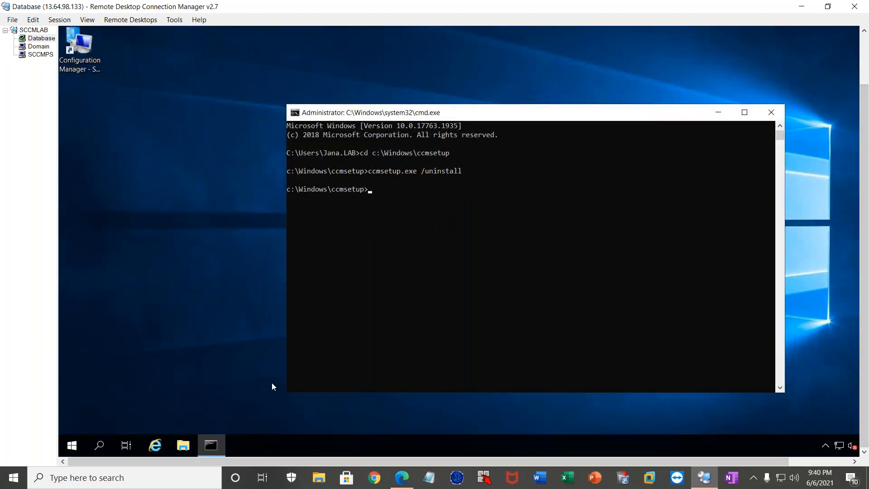
left_click(184, 445)
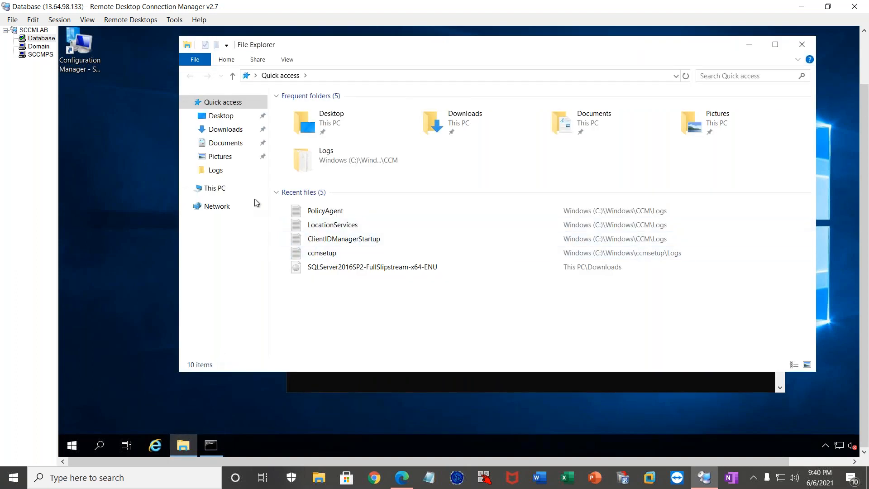
double_click(339, 159)
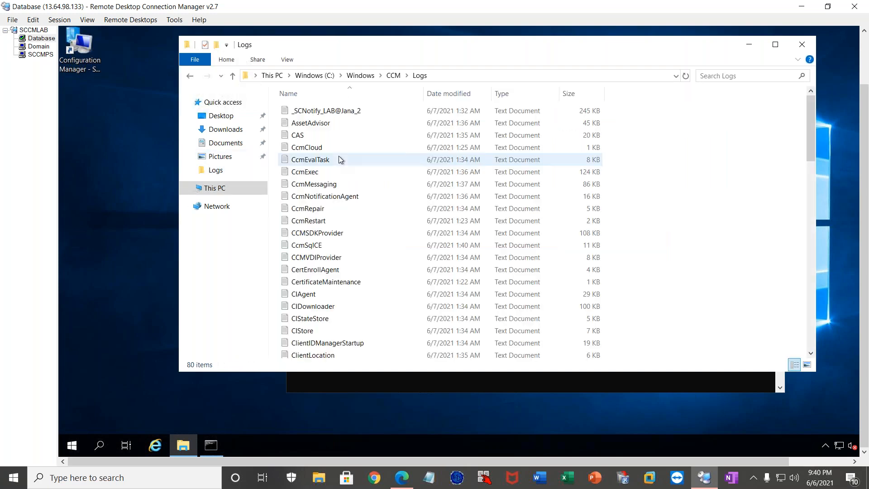
left_click(361, 75)
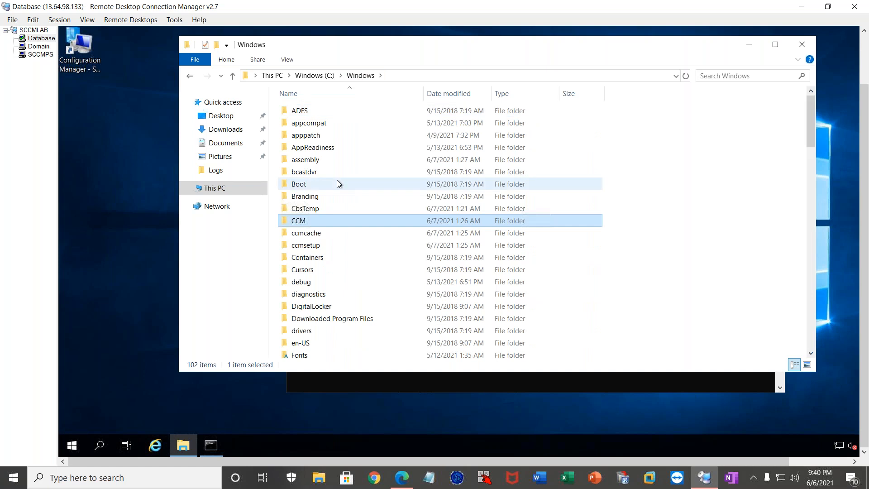
double_click(308, 246)
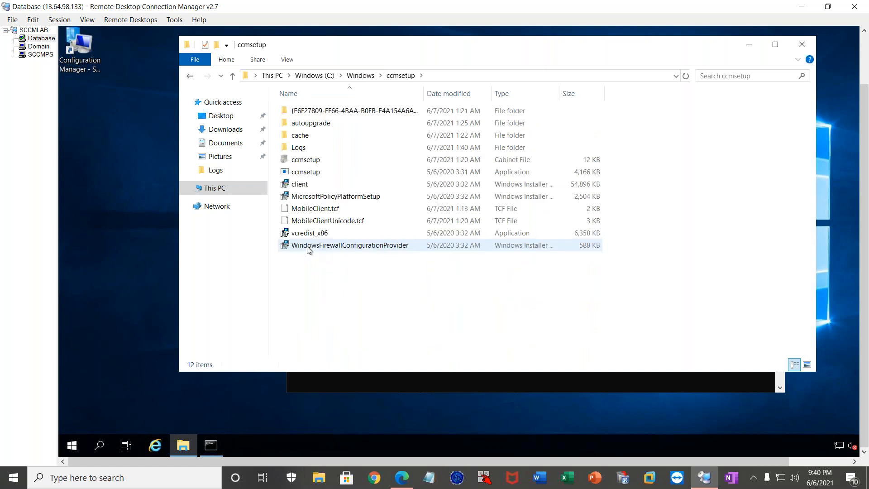
double_click(300, 147)
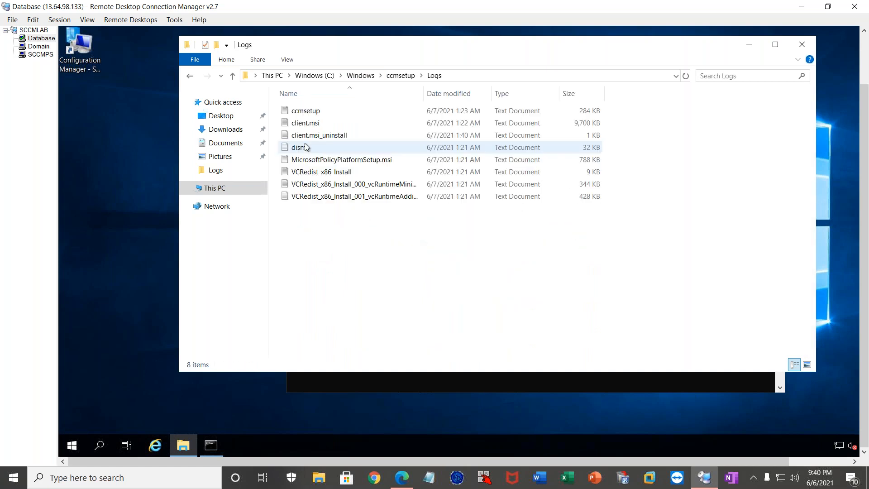
double_click(306, 111)
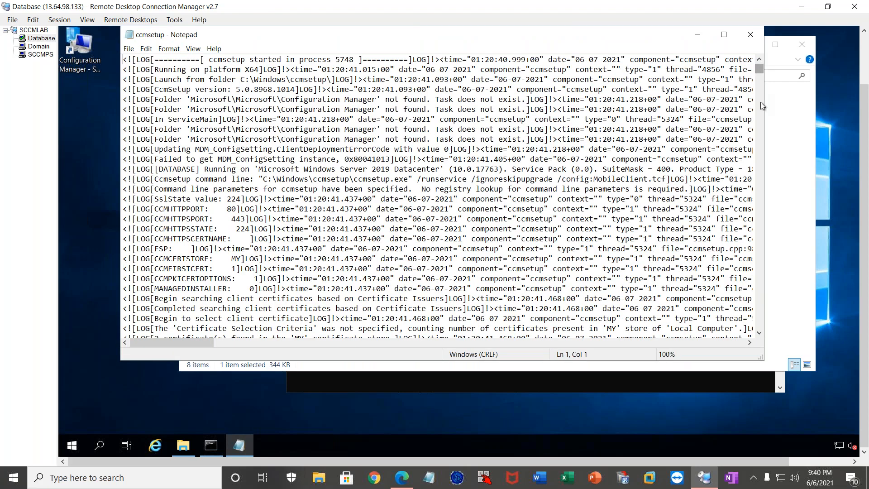
Examine the client removal entries at the end of the ccmsetup log, and close the log and File Explorer.
left_click_drag(761, 102, 761, 328)
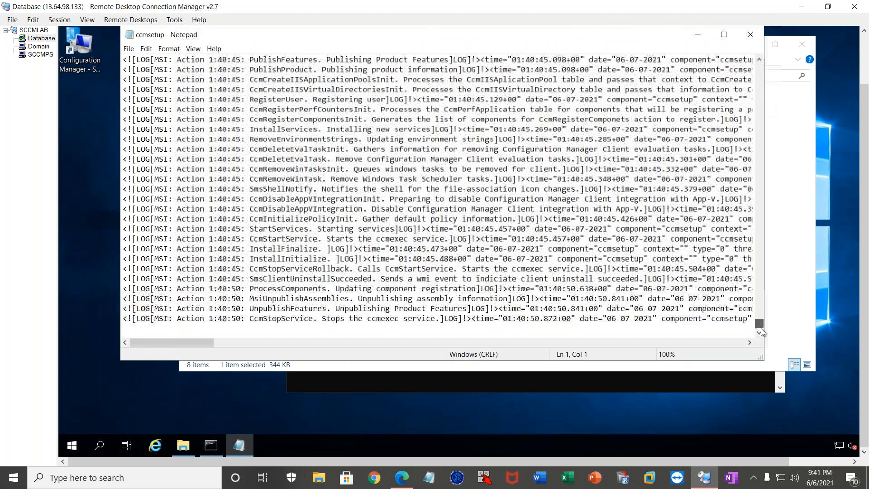
left_click_drag(251, 318, 314, 319)
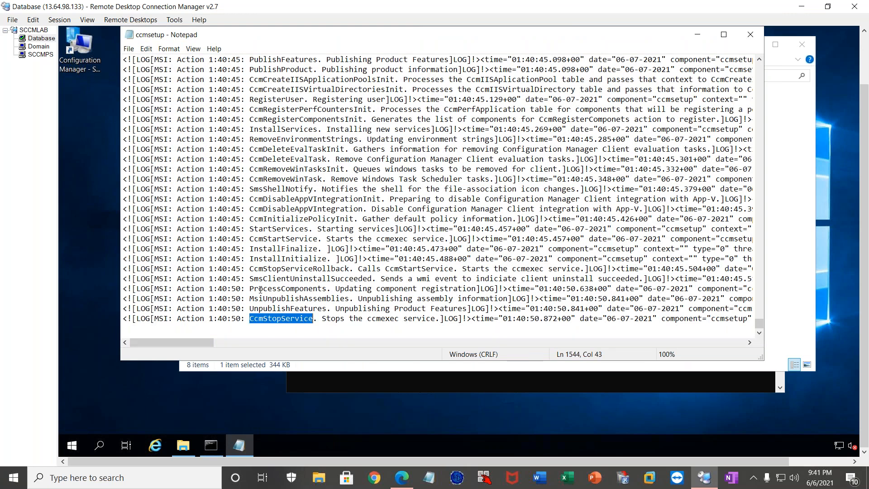
left_click_drag(250, 200, 318, 199)
left_click_drag(258, 169, 312, 169)
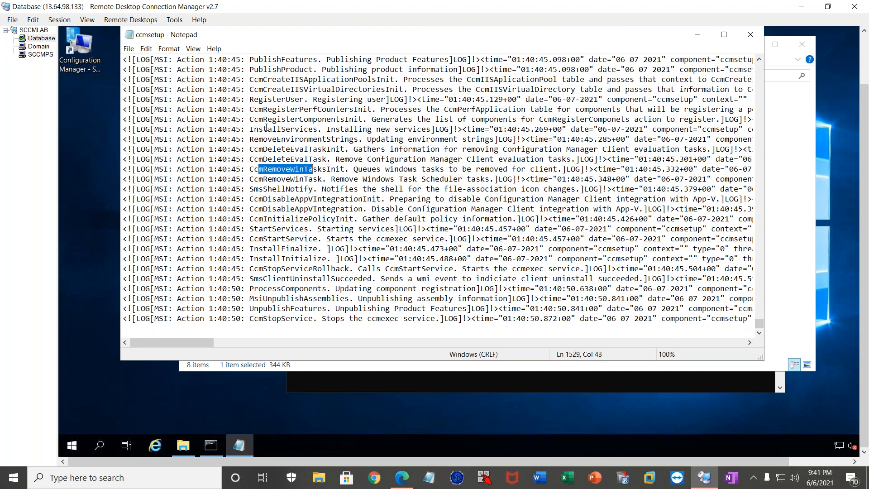
left_click_drag(263, 139, 327, 140)
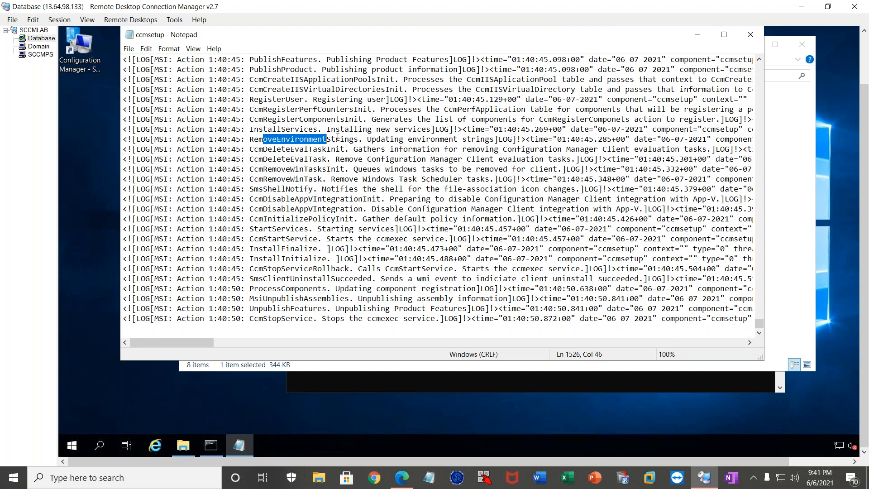
left_click(751, 35)
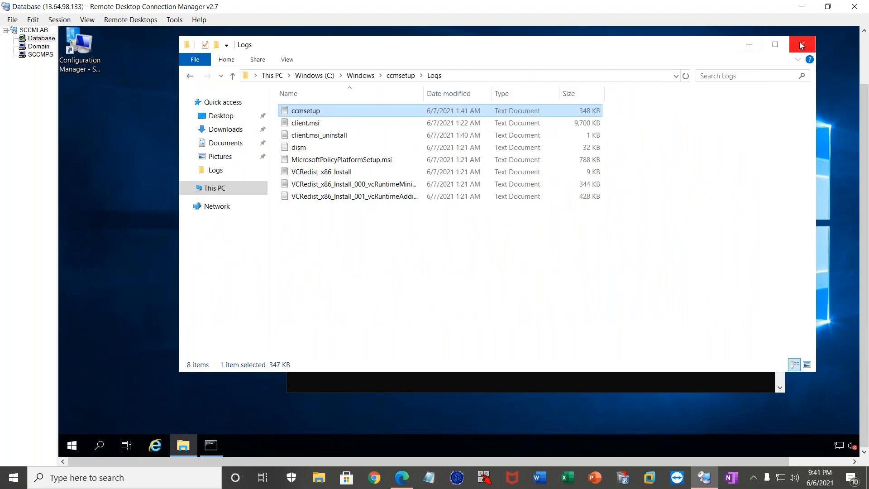
left_click(801, 45)
Return the command prompt to the drive root with cd\.
left_click(471, 286)
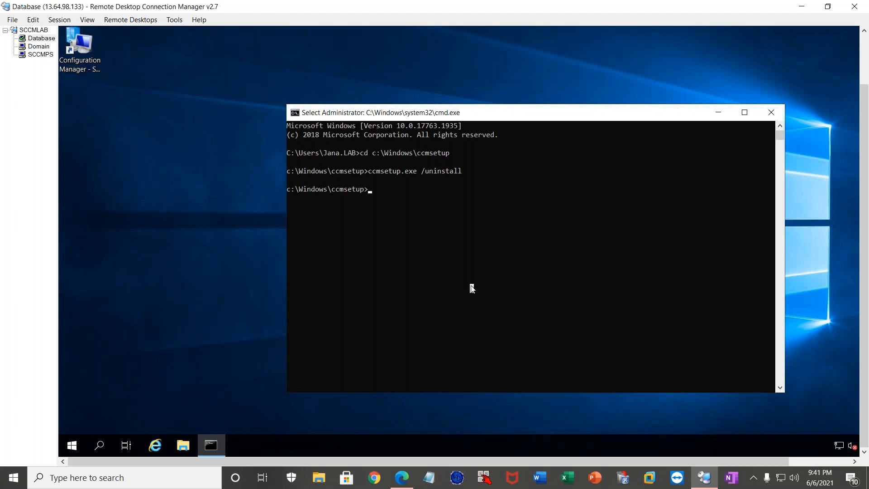
type("cd\\")
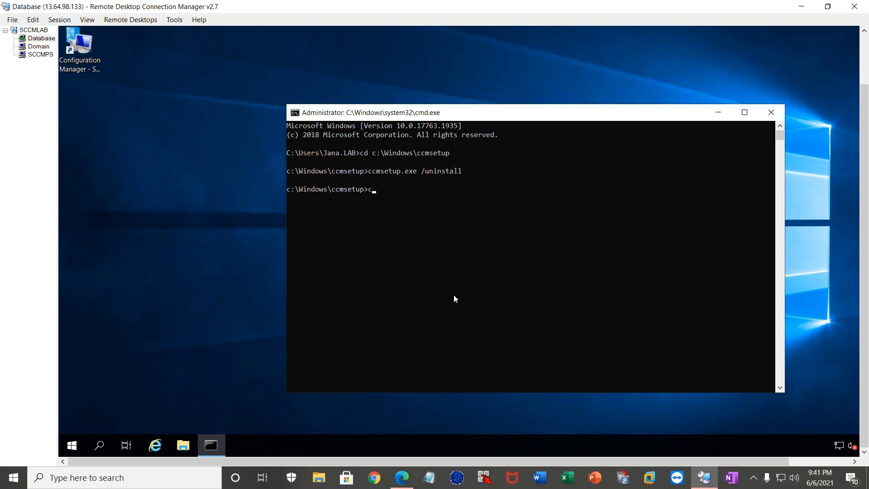
key("Return")
Open the ccmsetup log again from C:\Windows\ccmsetup\Logs on the Database server.
left_click(188, 447)
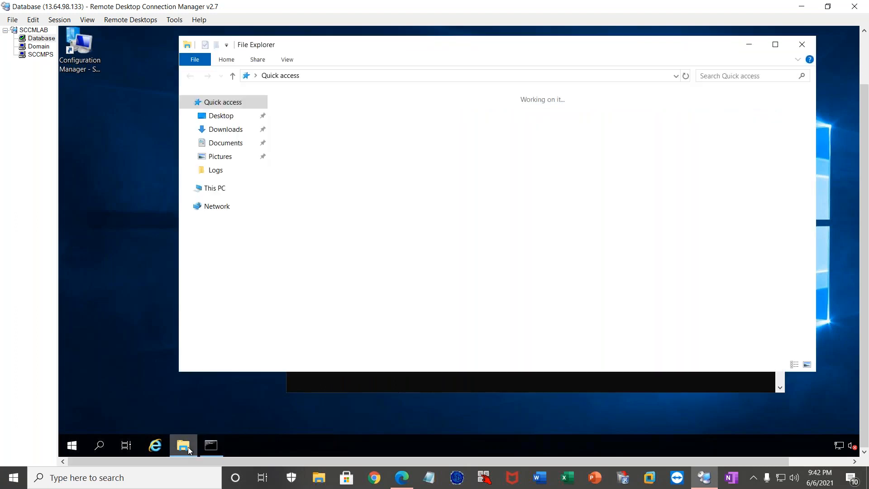
left_click(216, 188)
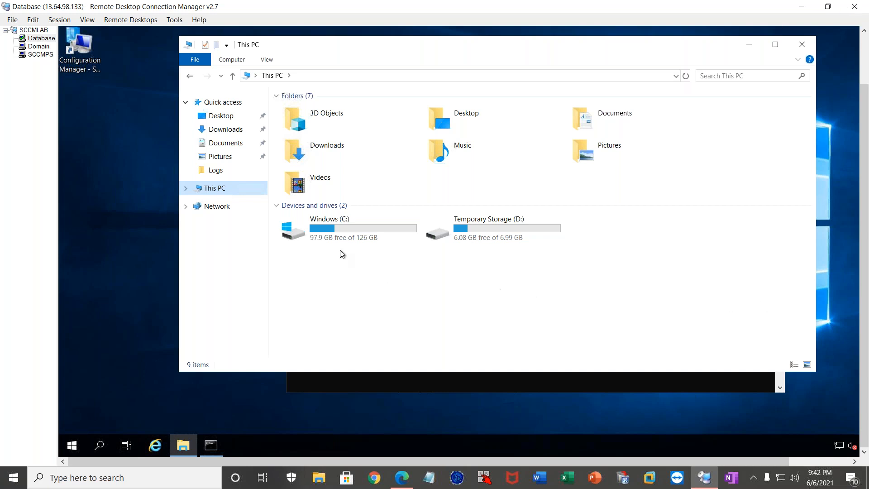
double_click(362, 231)
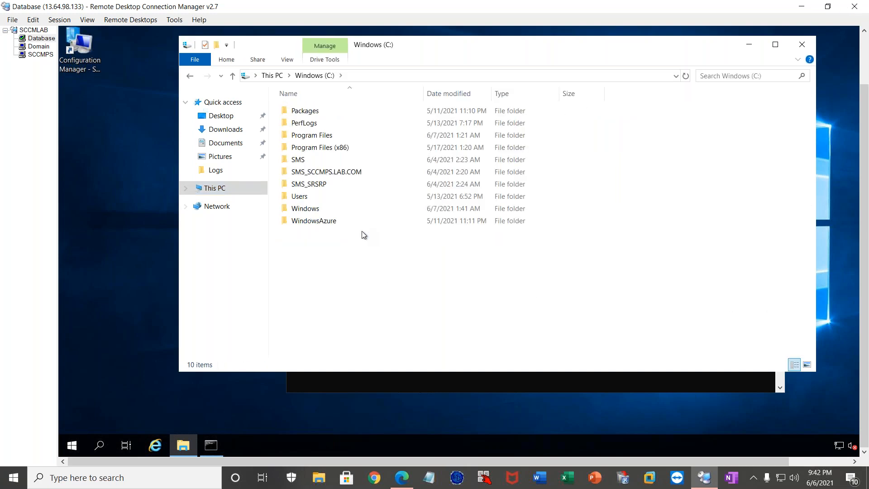
double_click(316, 210)
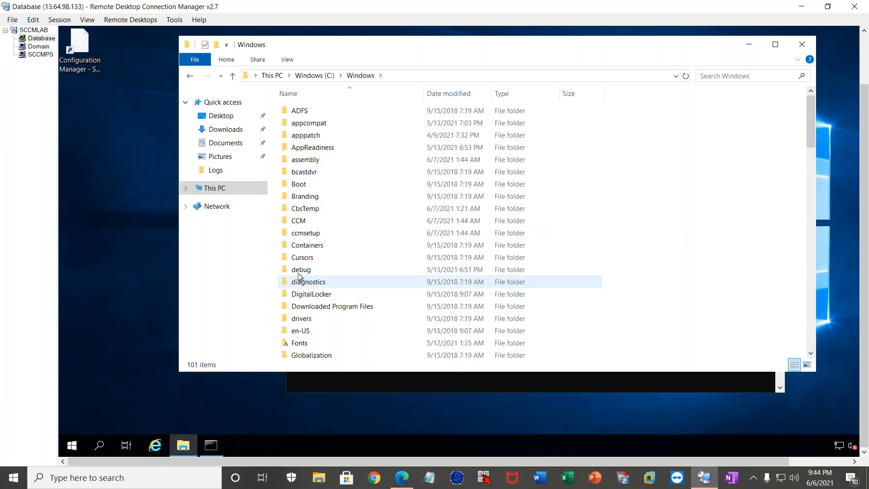
left_click(98, 304)
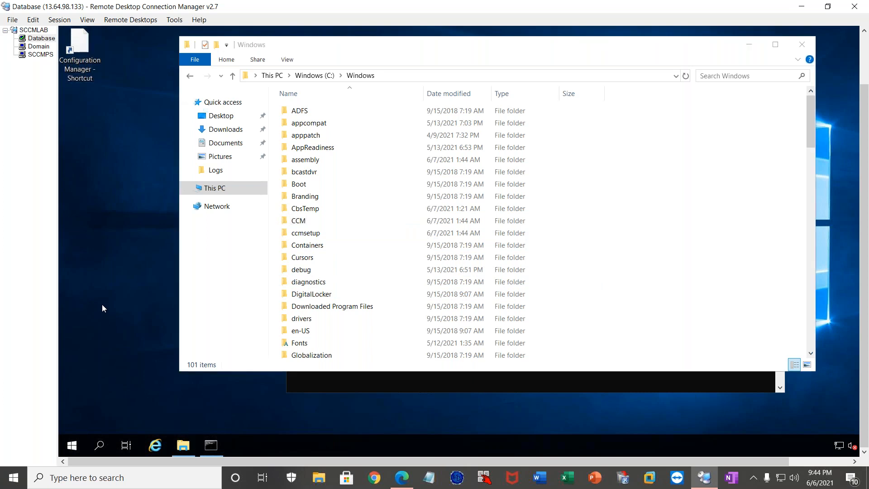
double_click(304, 233)
double_click(309, 111)
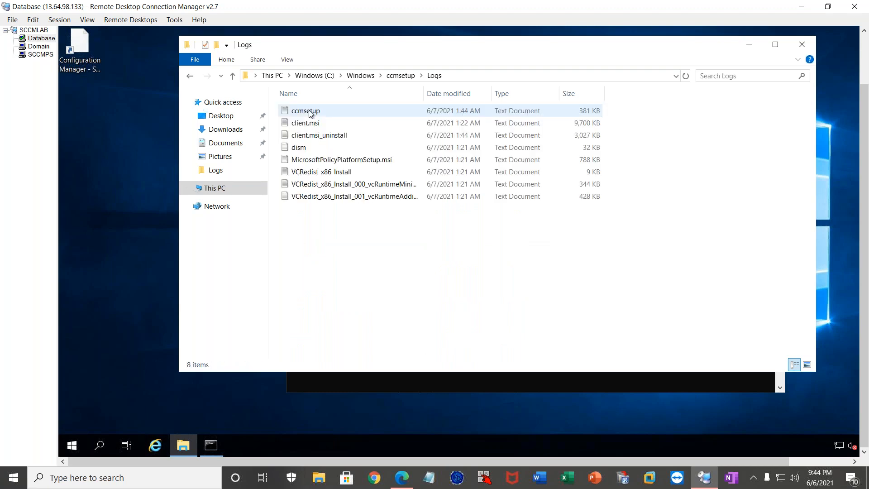
double_click(326, 111)
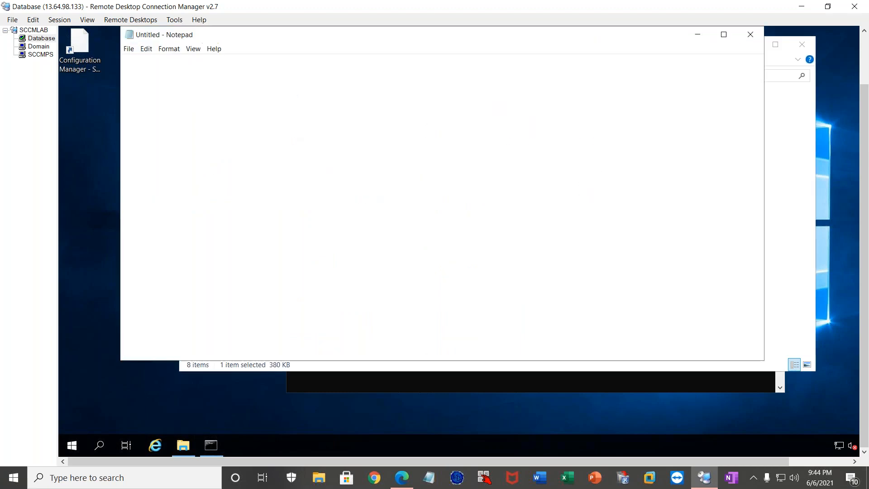
Examine the exit code and product uninstall entries at the end of the ccmsetup log, and close it.
left_click_drag(762, 66, 760, 331)
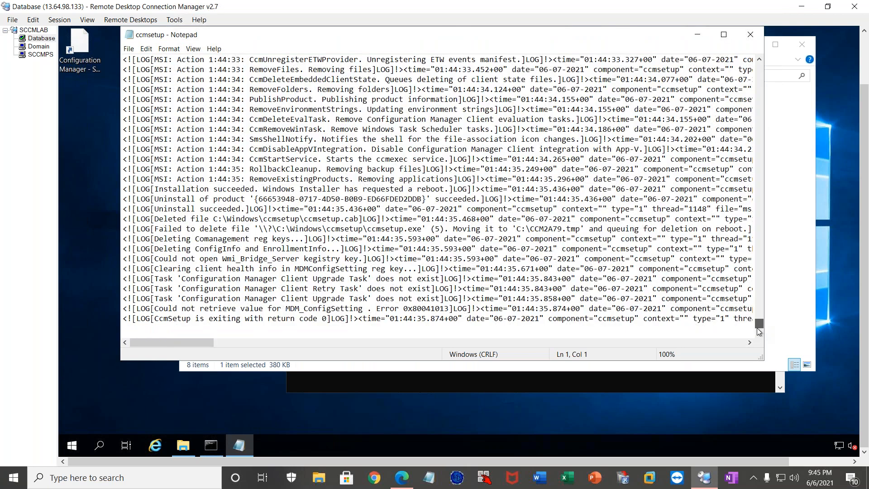
left_click_drag(155, 314, 308, 319)
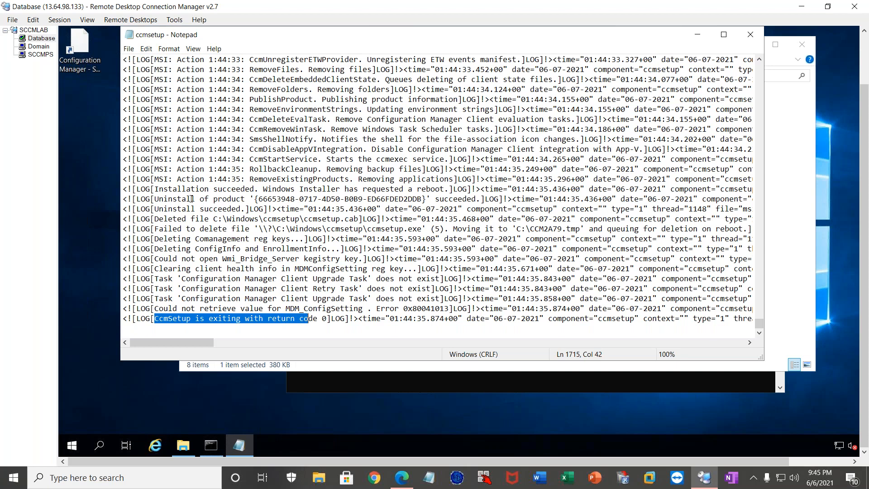
left_click_drag(168, 199, 227, 202)
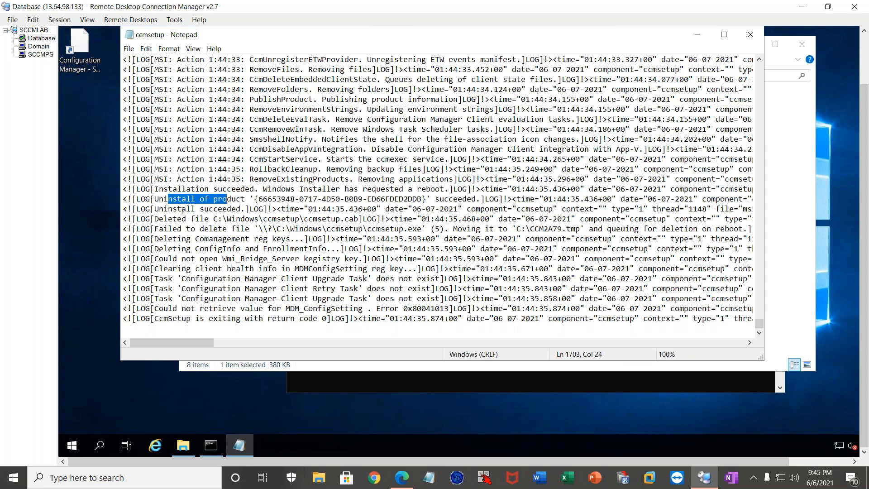
left_click_drag(169, 208, 233, 209)
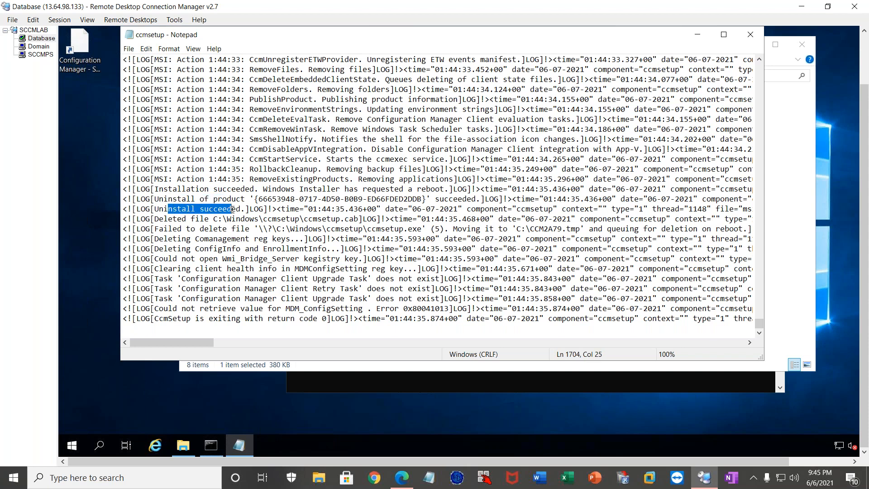
left_click(750, 35)
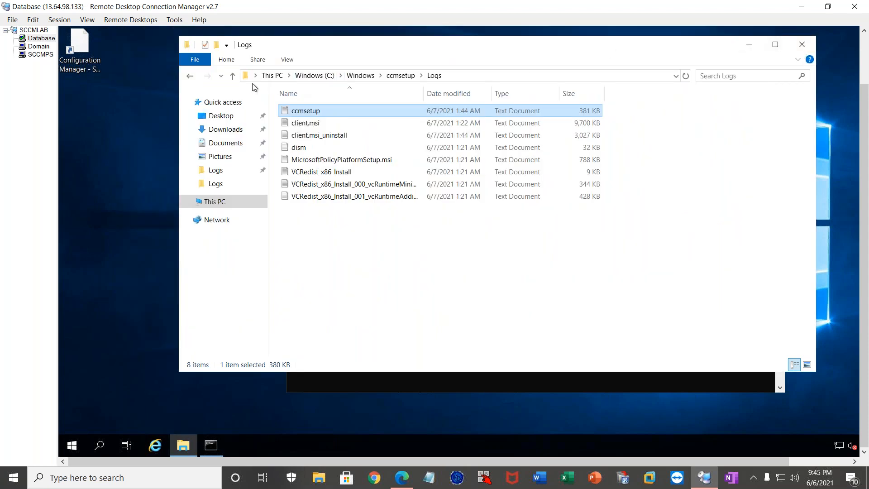
Permanently delete the CCM and ccmsetup folders from C:\Windows, skipping the files that are in use.
left_click(189, 77)
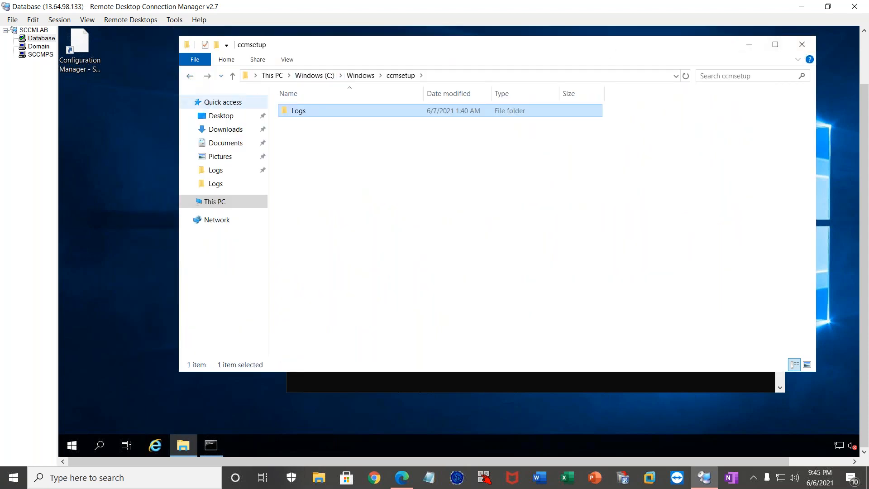
left_click(360, 75)
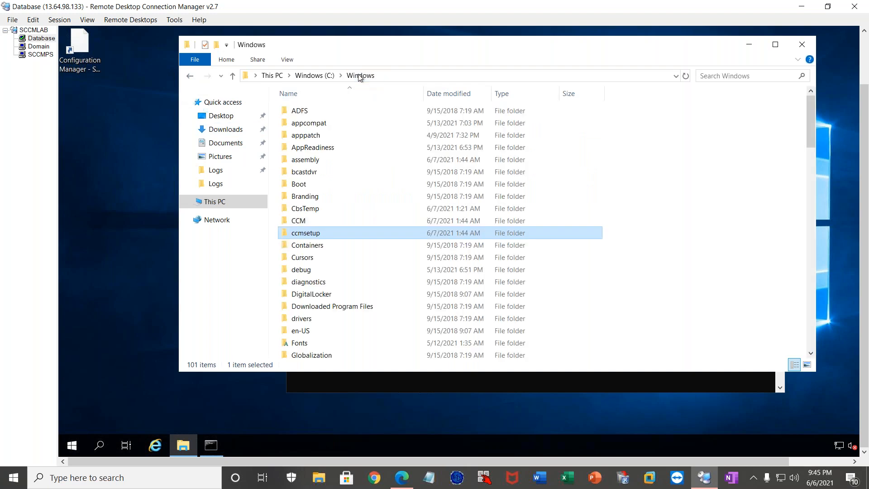
left_click(305, 222, "ctrl")
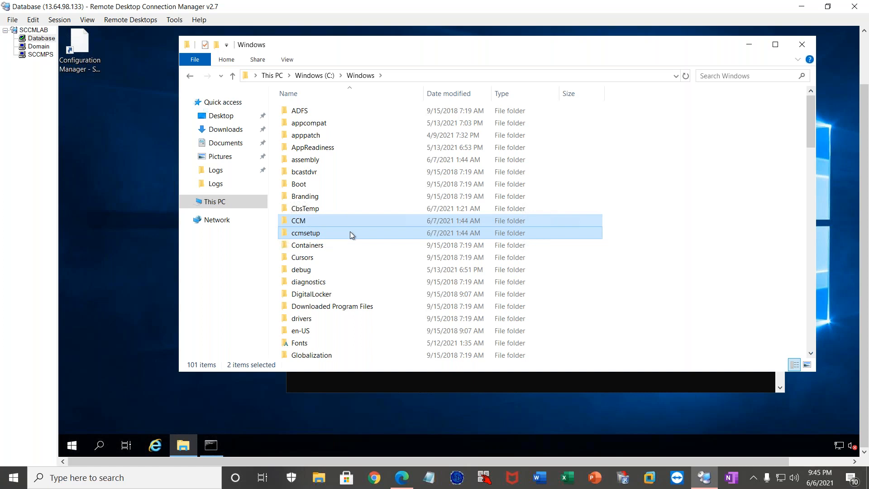
key("shift+Delete")
key("Return")
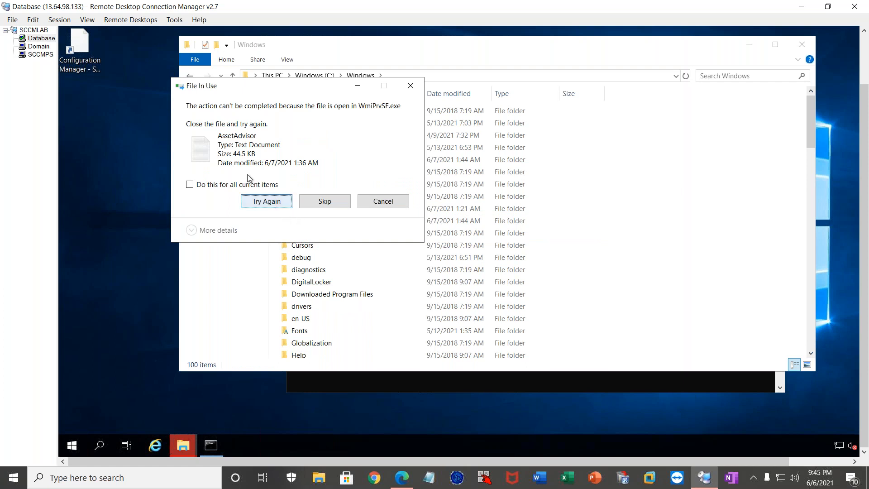
left_click(316, 204)
left_click(315, 202)
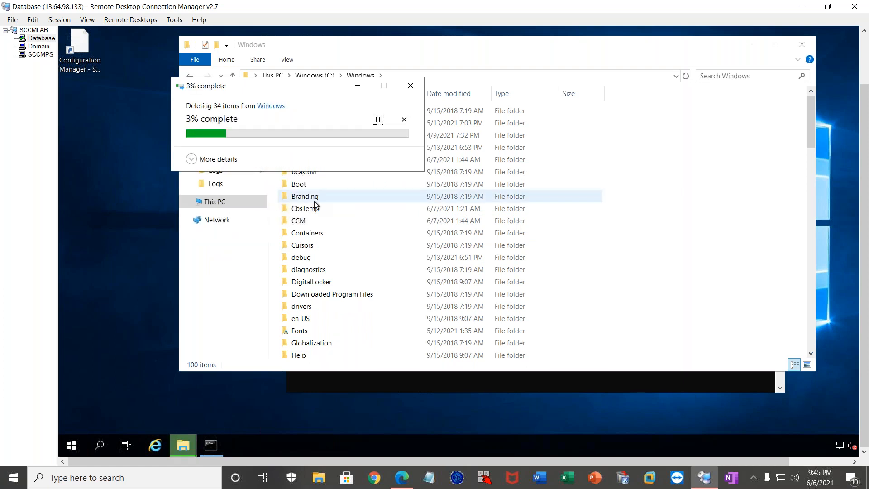
left_click(311, 203)
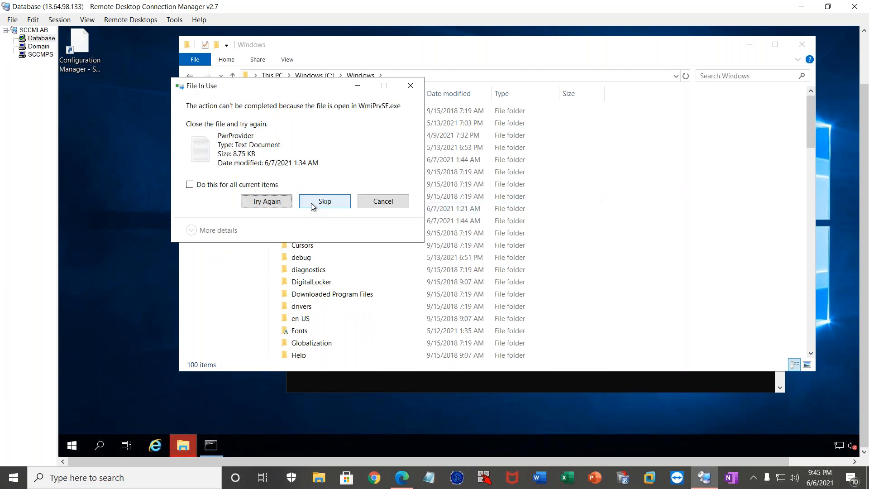
left_click(343, 202)
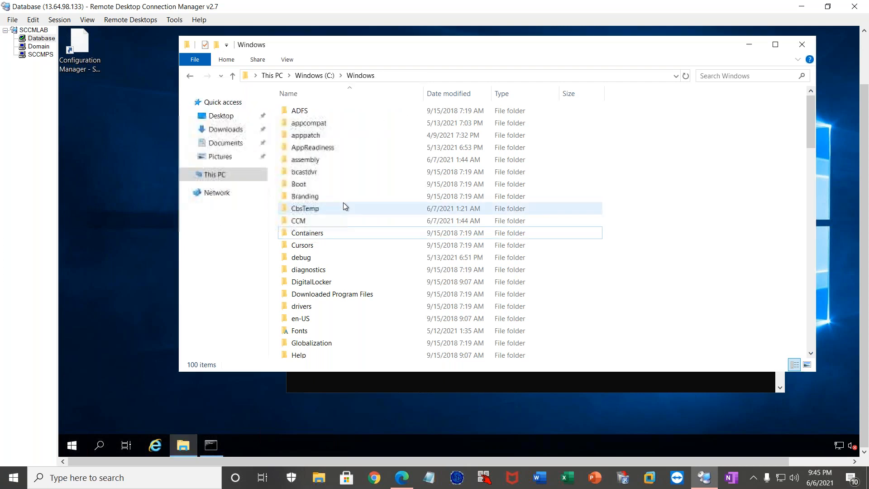
Check what remains inside the CCM folder and return to C:\Windows.
left_click(305, 219)
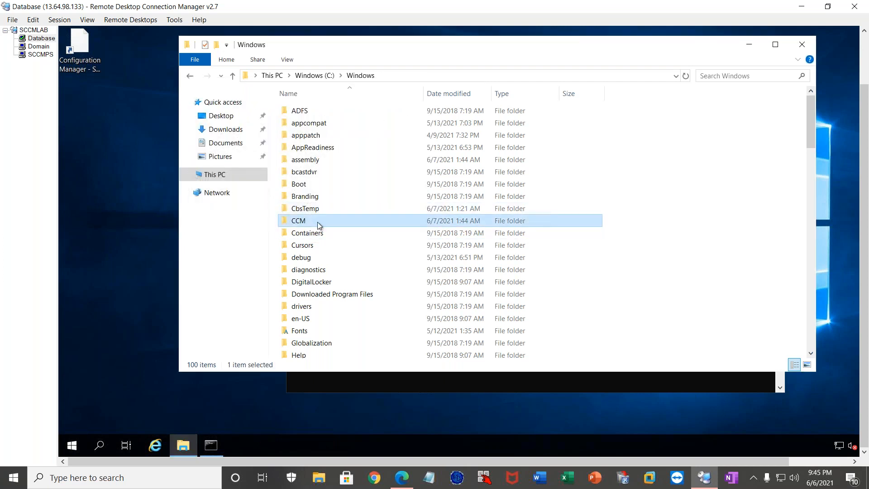
double_click(317, 222)
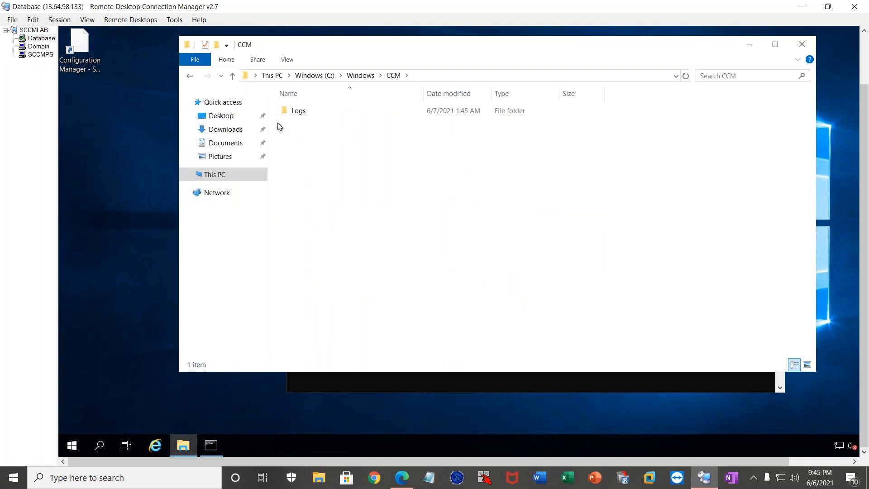
left_click(360, 78)
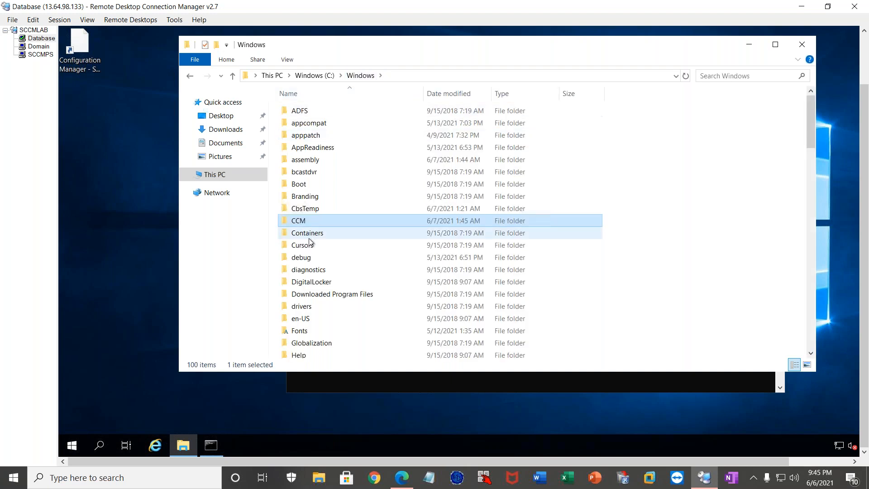
Browse from C:\Windows to the System32\wbem\Repository folder.
left_click(512, 383)
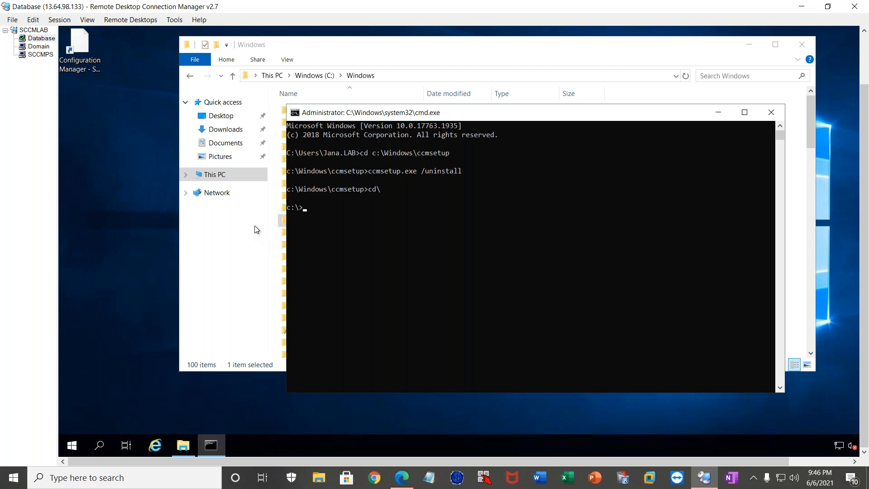
left_click(242, 254)
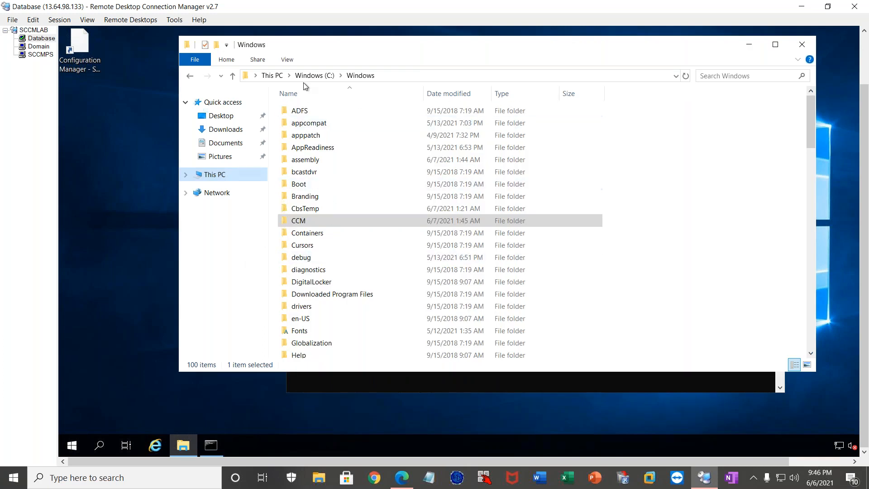
left_click(319, 259)
type("sys")
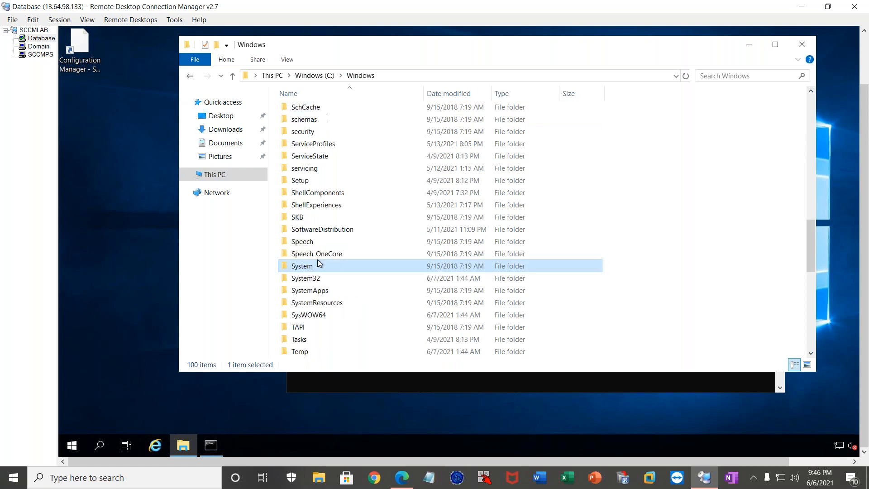
key("Down")
key("Return")
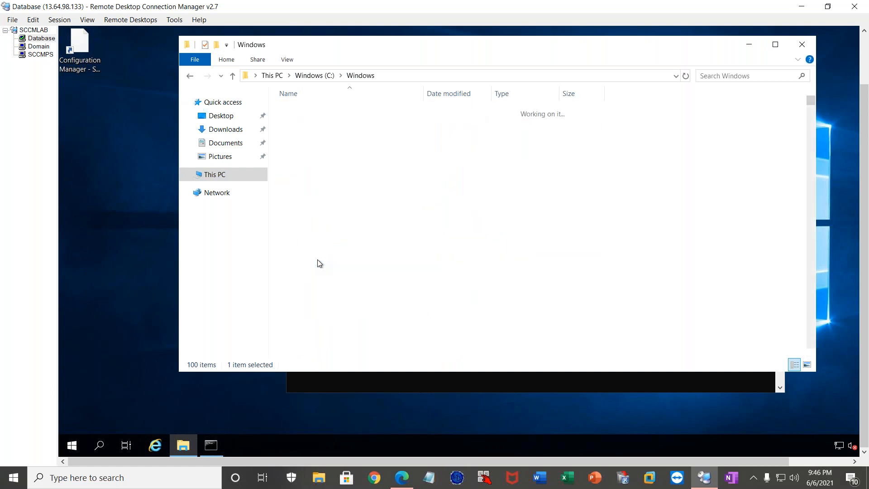
type("w")
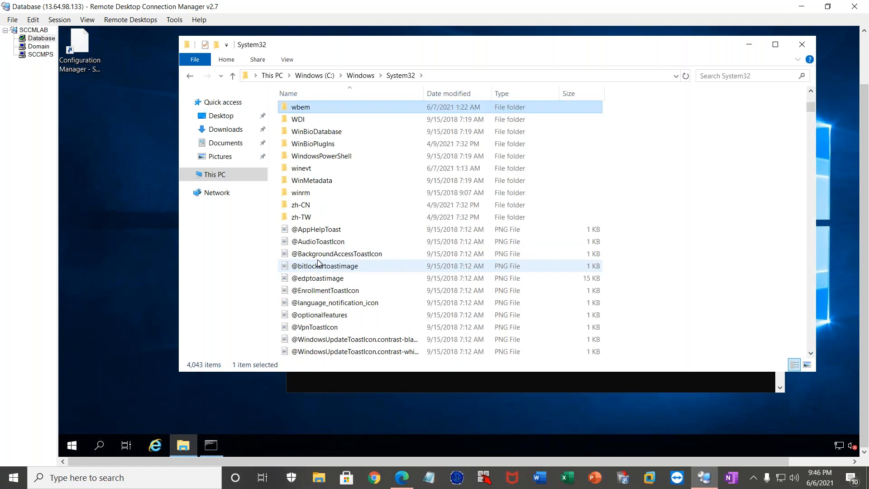
key("Return")
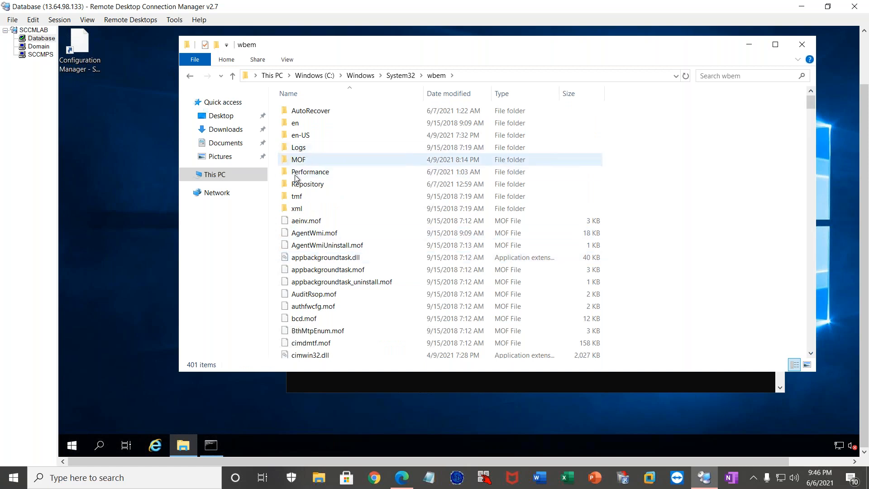
double_click(316, 183)
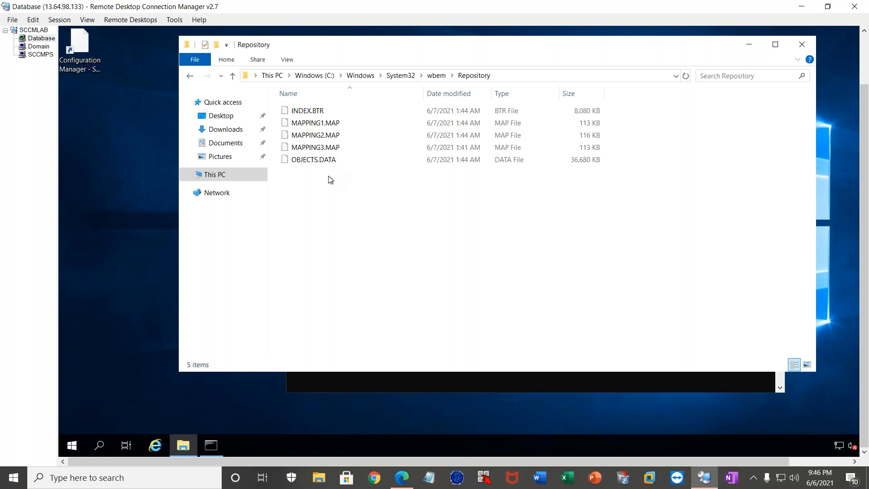
Review all the WMI repository files and go back up to the wbem folder.
left_click_drag(368, 197, 314, 86)
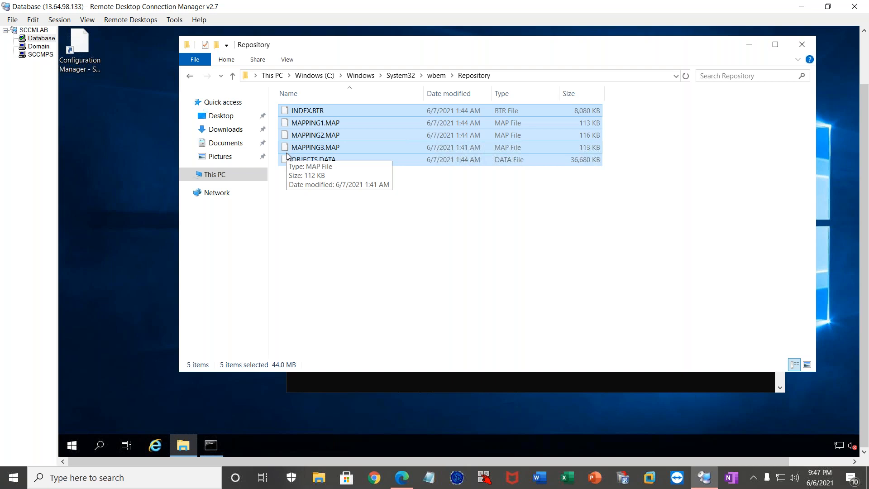
left_click(407, 210)
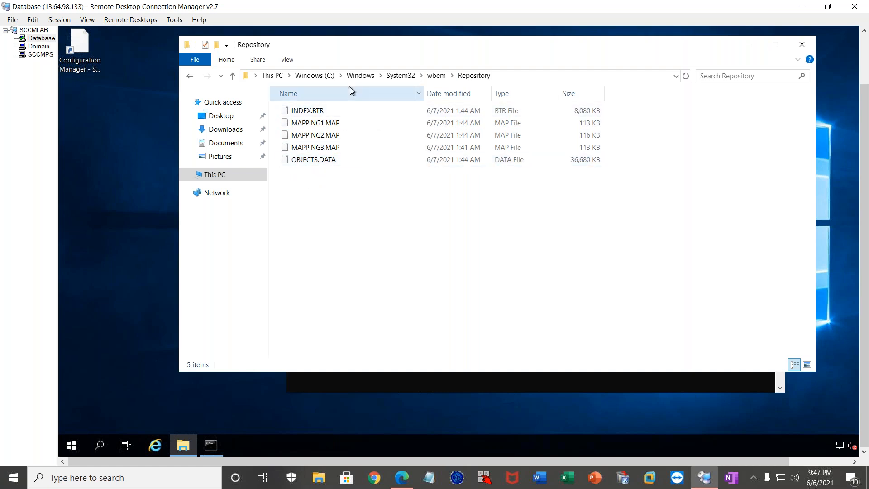
left_click(438, 77)
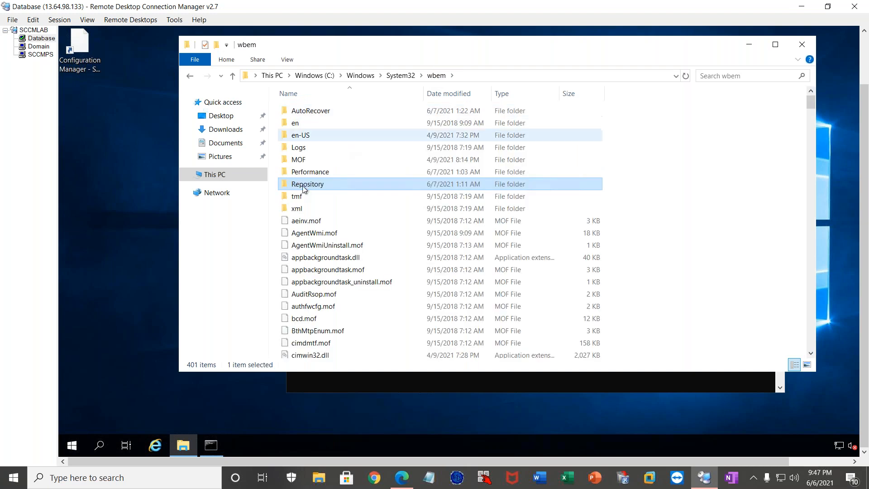
Open the Services console from the command prompt with services.msc.
left_click(314, 378)
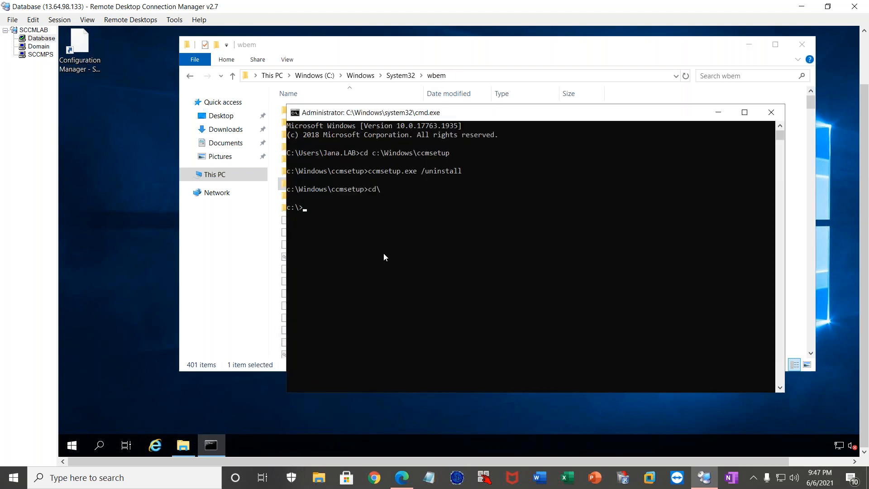
type("services.ms")
key("BackSpace")
type("c")
key("Return")
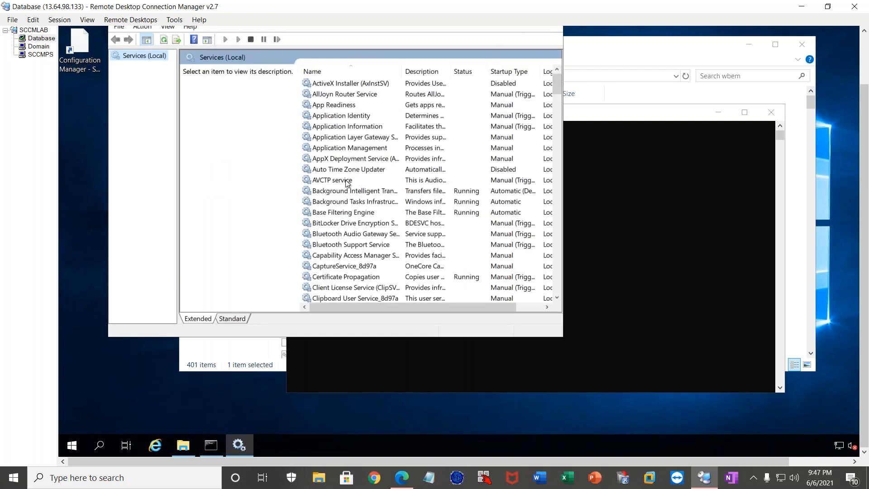
Find the Windows Management Instrumentation service in the services list and pause it.
left_click(347, 181)
type("windows a")
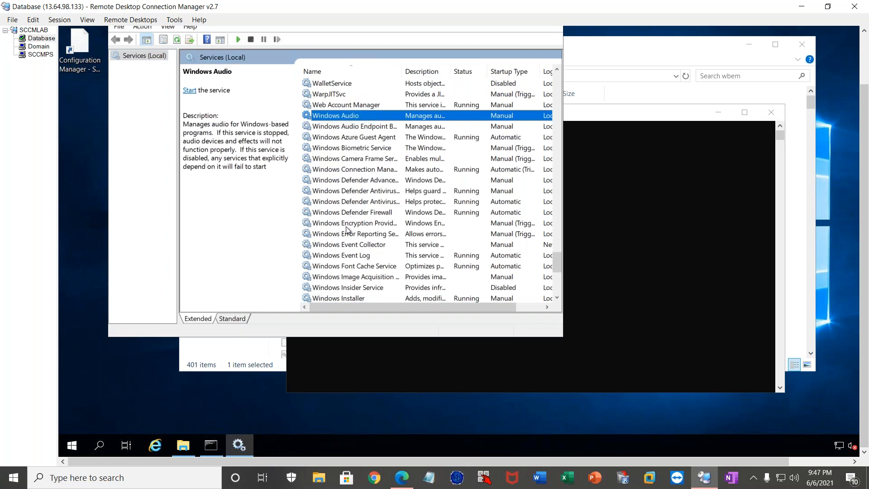
scroll(347, 235, "down", 1)
scroll(347, 237, "down", 1)
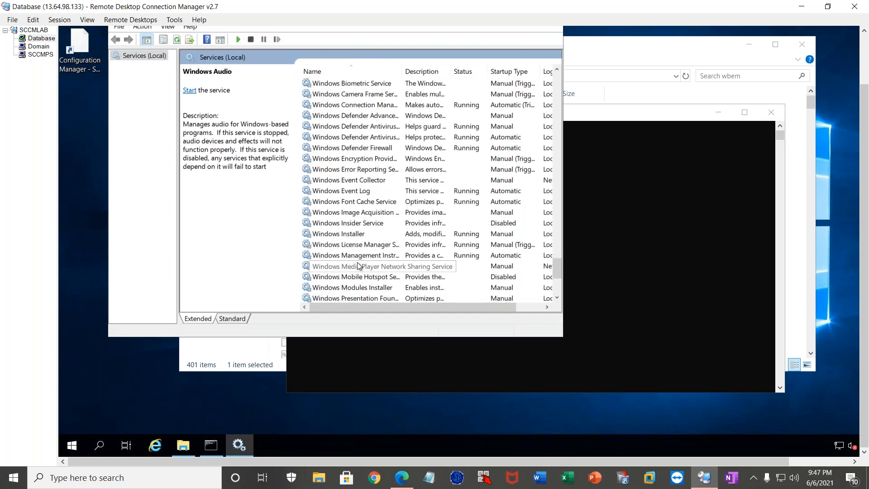
left_click(366, 259)
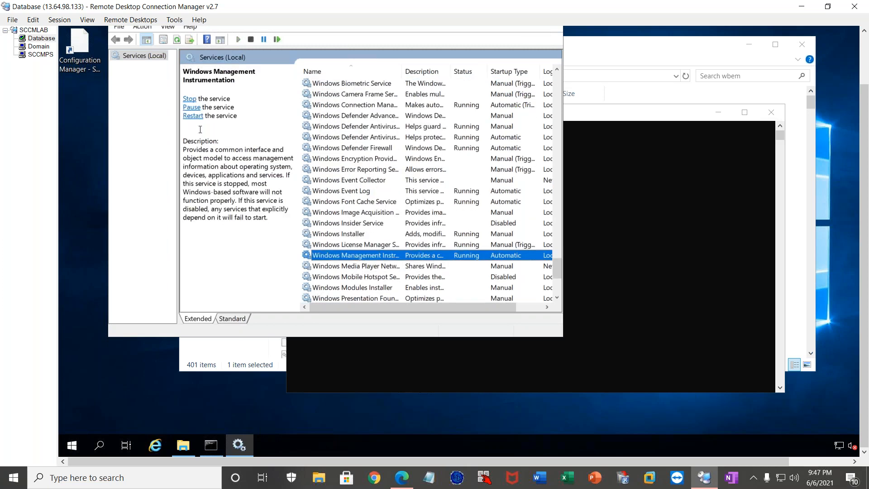
left_click(190, 107)
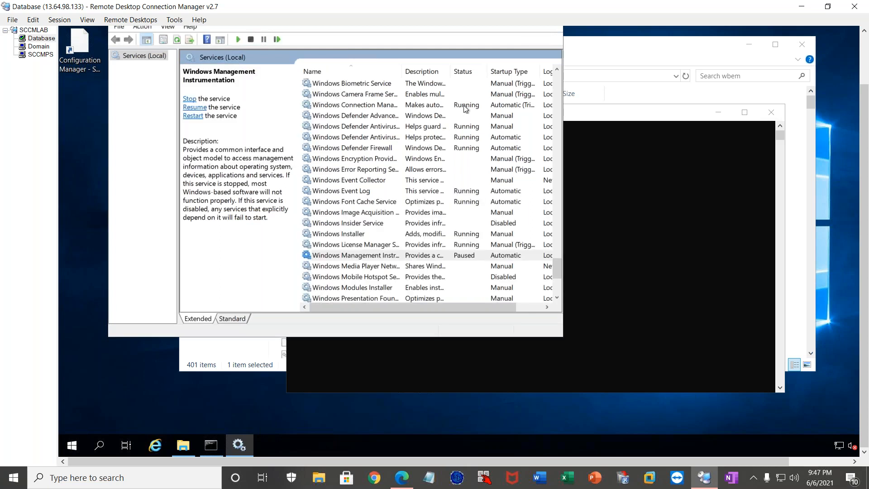
Switch to File Explorer and delete the Repository folder from System32\wbem.
left_click(695, 56)
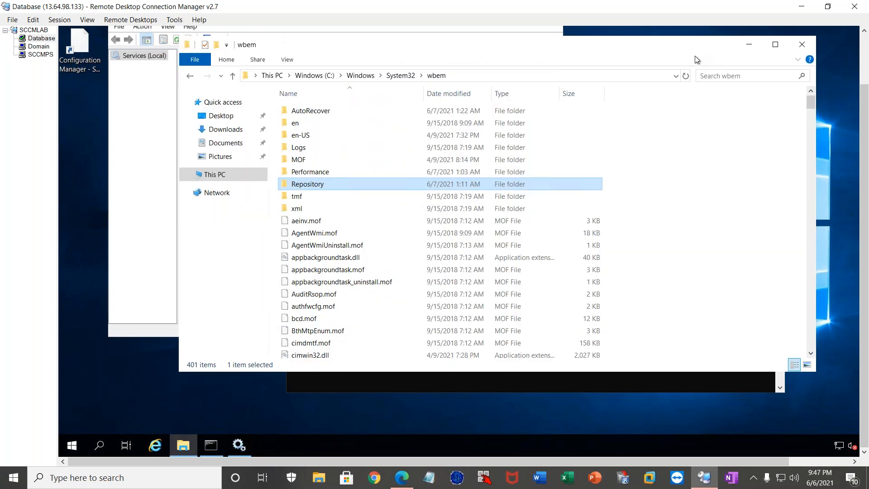
right_click(310, 183)
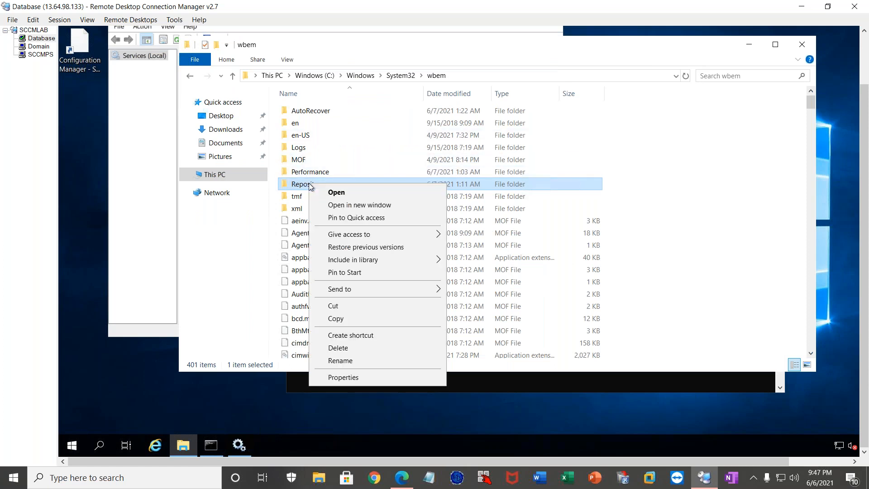
left_click(338, 348)
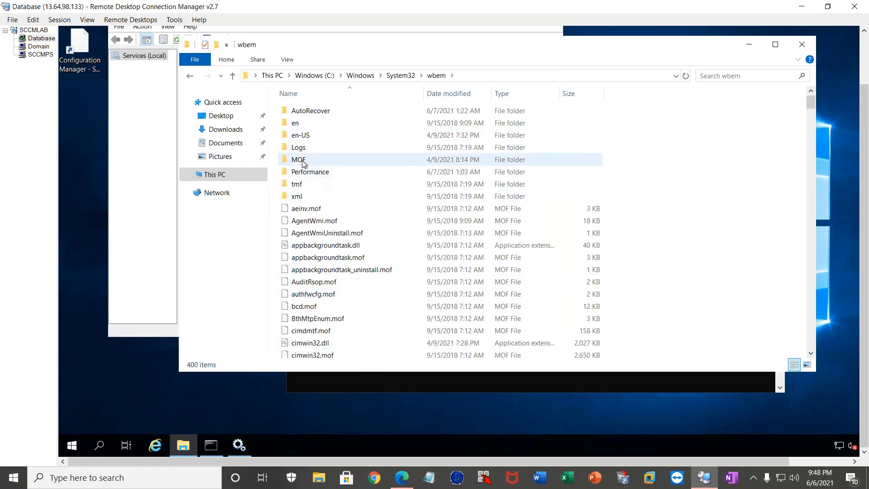
Resume the Windows Management Instrumentation service and refresh the wbem folder to check for a new repository folder.
left_click(121, 183)
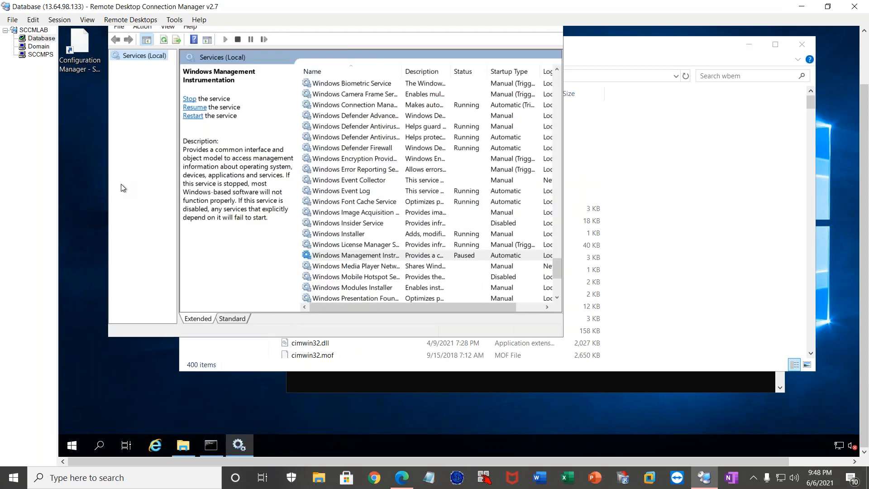
left_click(195, 108)
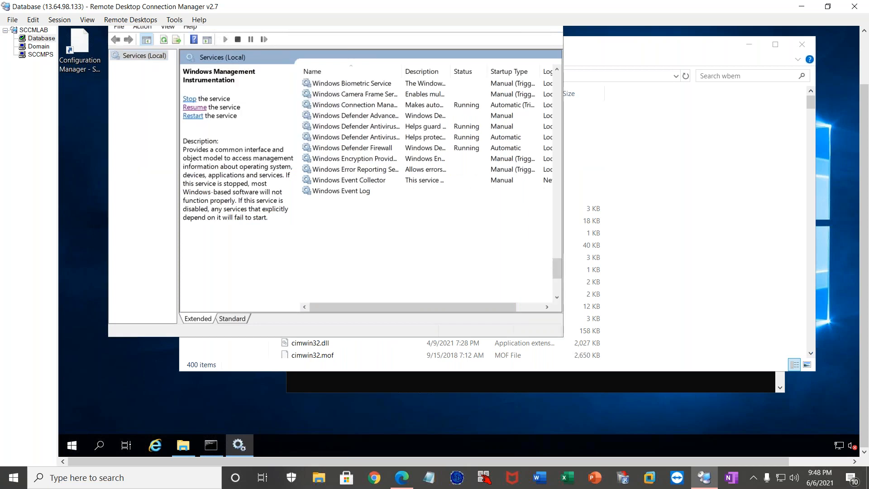
left_click(793, 198)
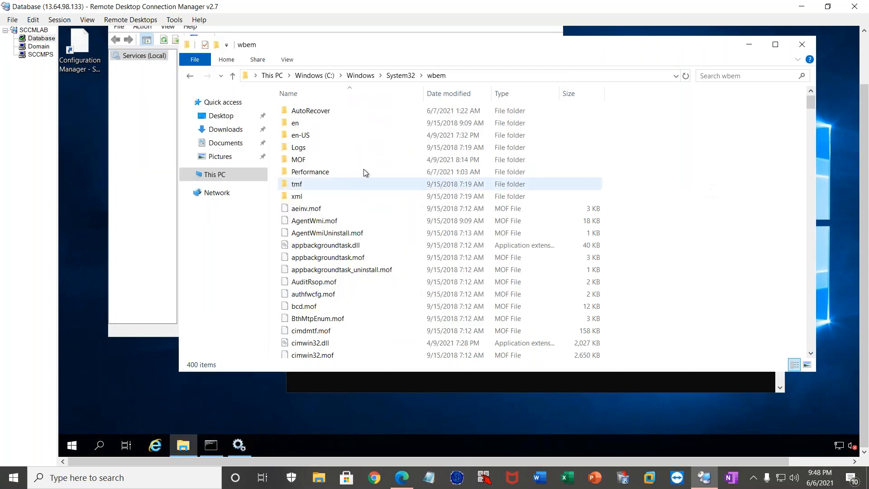
right_click(705, 145)
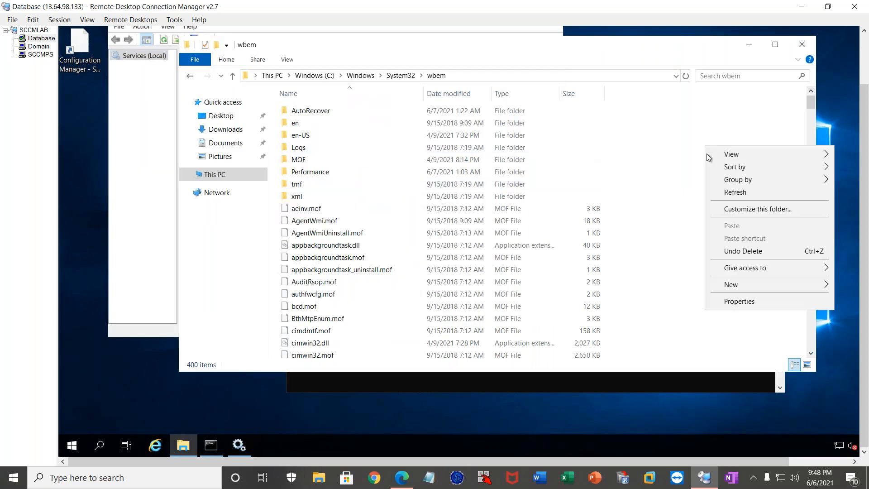
left_click(733, 193)
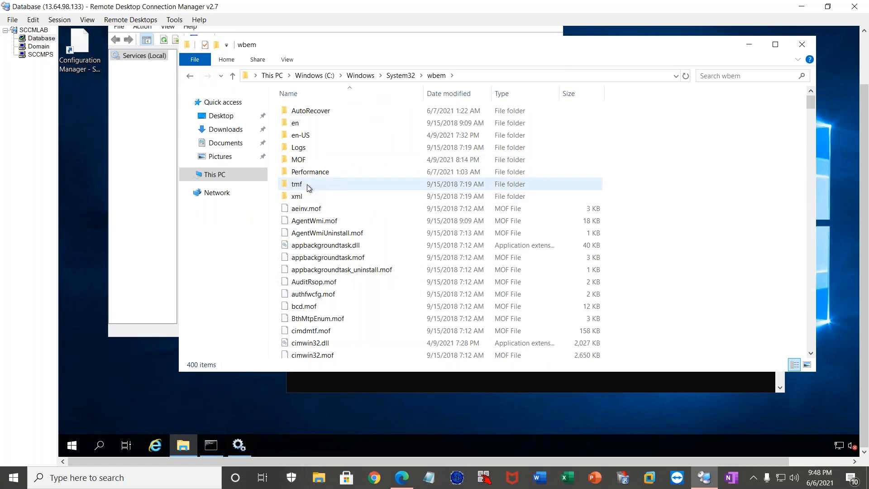
left_click(132, 187)
right_click(776, 186)
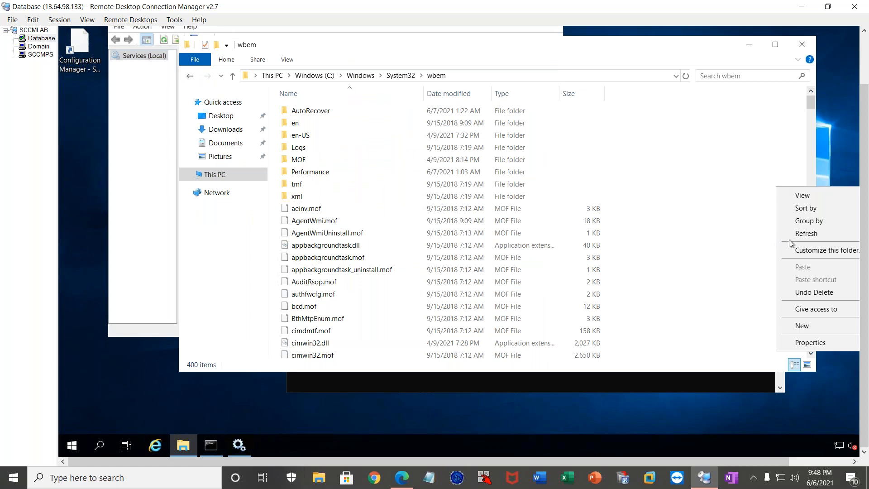
left_click(801, 233)
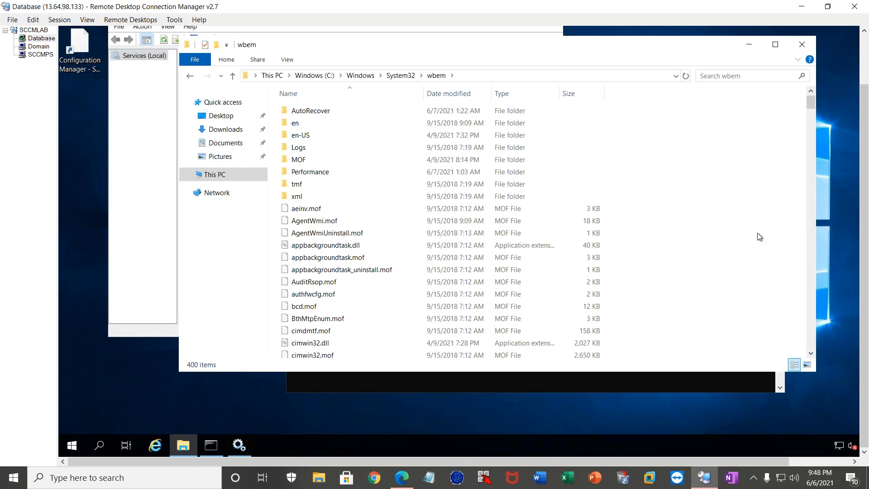
Restart the Windows Management Instrumentation service together with its dependent services.
left_click(149, 193)
left_click(201, 118)
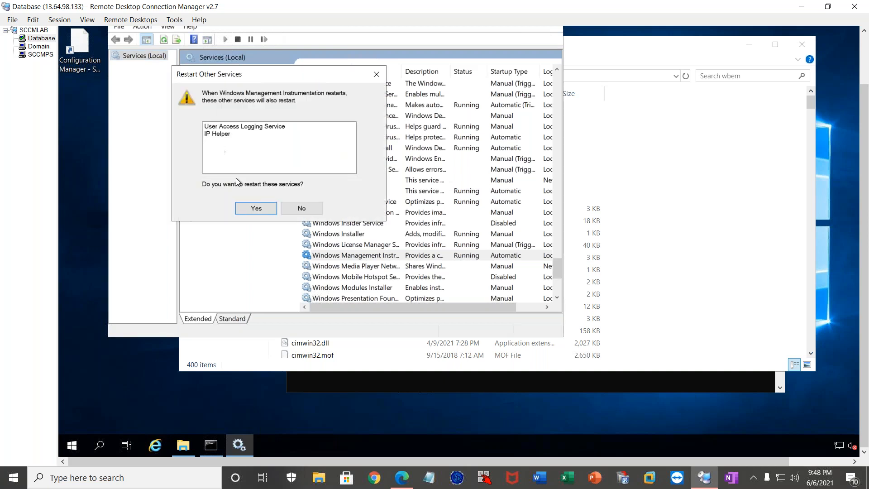
left_click(254, 208)
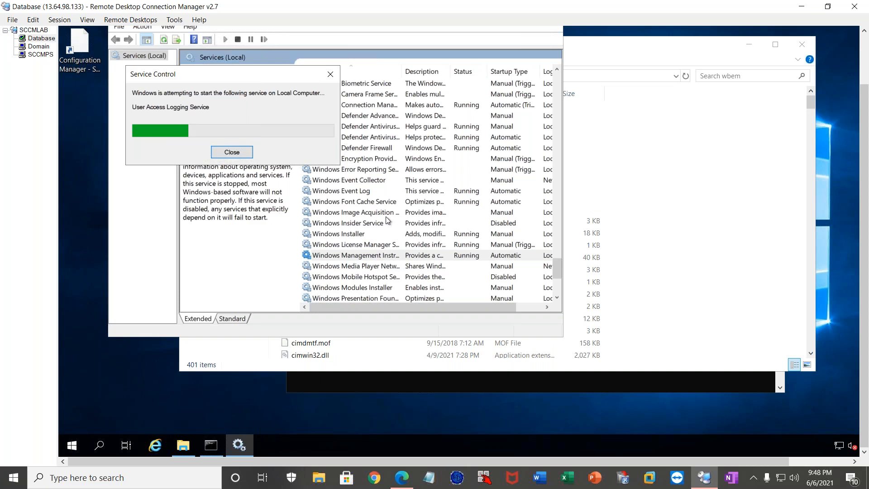
Refresh the wbem folder in File Explorer and open the repository folder inside it.
left_click(696, 203)
right_click(681, 149)
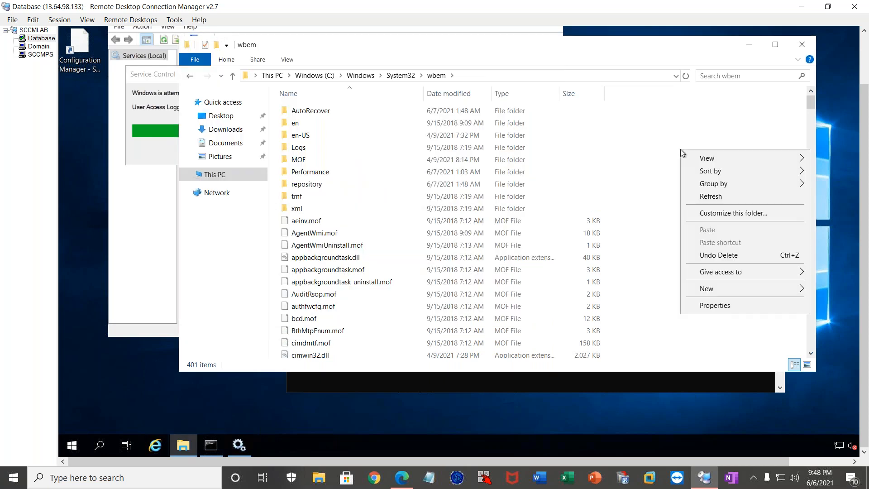
left_click(705, 196)
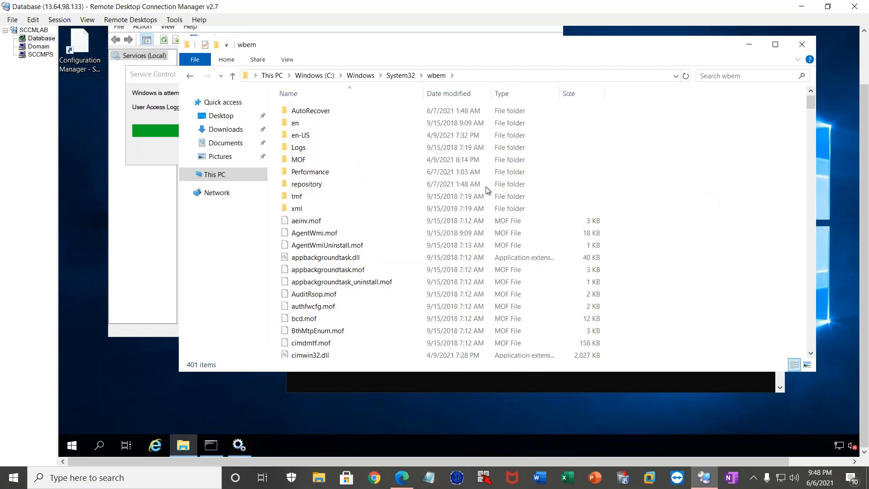
left_click(320, 185)
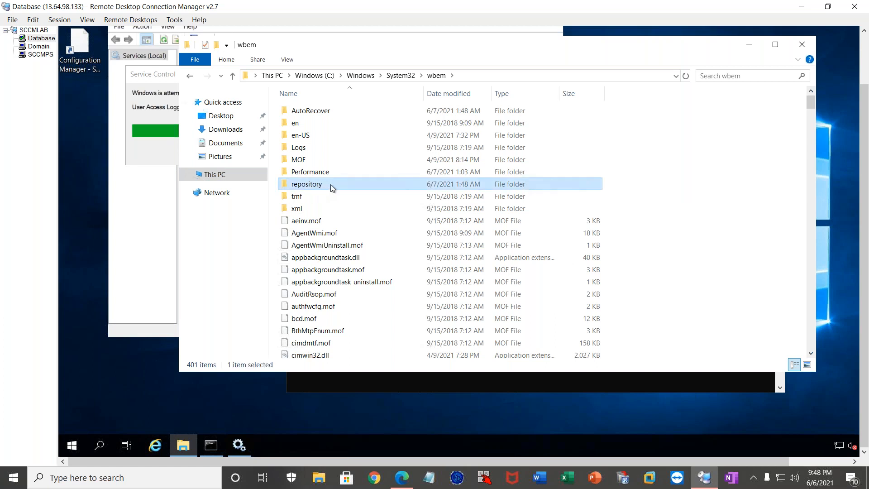
double_click(330, 184)
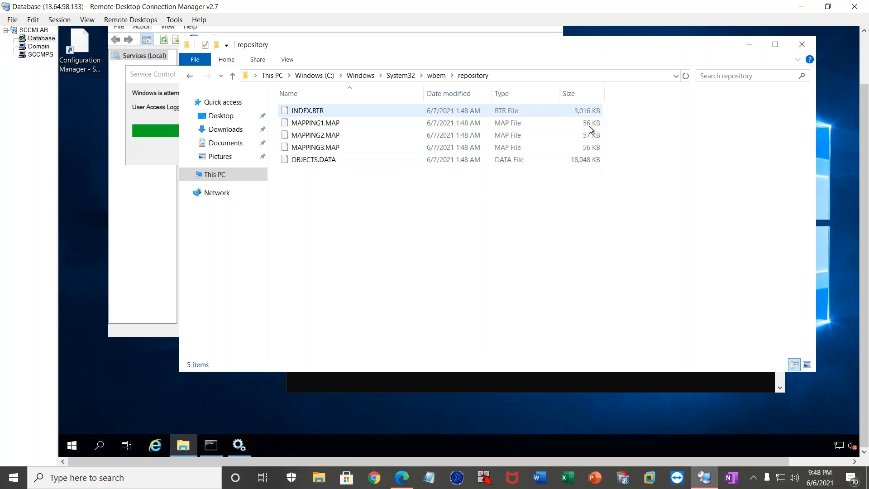
Refresh the repository folder several times to check whether the sizes of its files change.
right_click(448, 205)
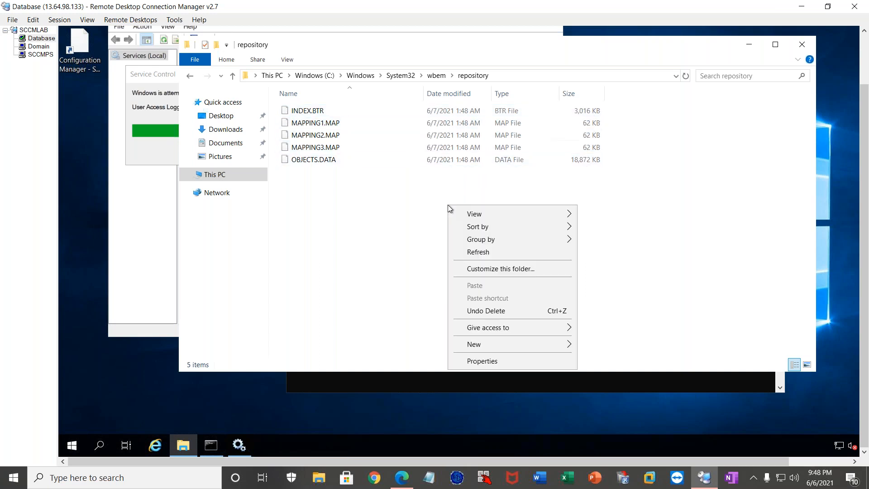
left_click(471, 253)
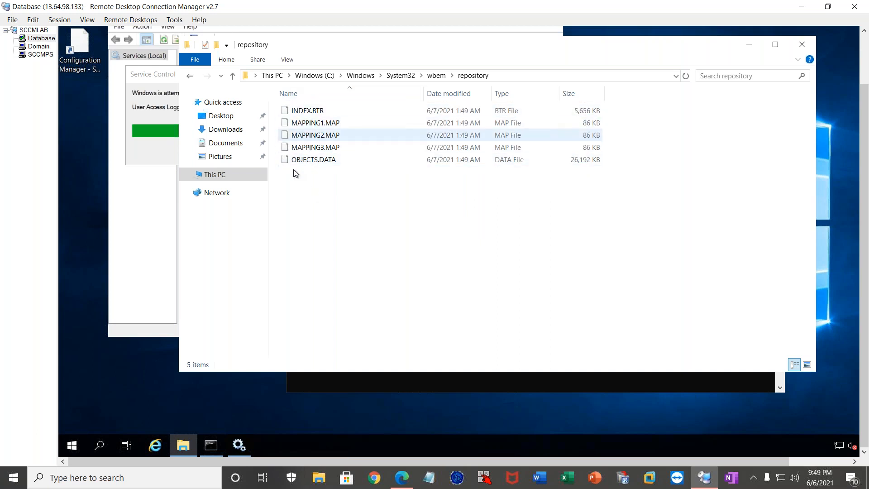
right_click(351, 176)
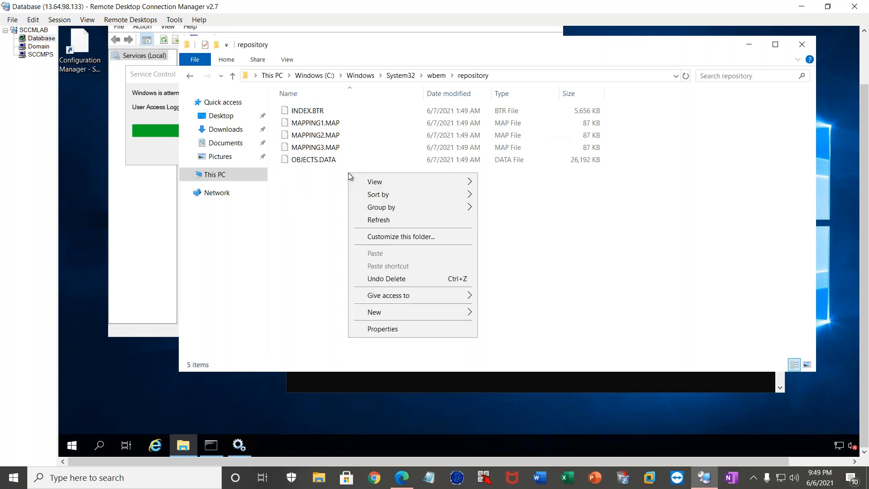
left_click(363, 217)
right_click(363, 202)
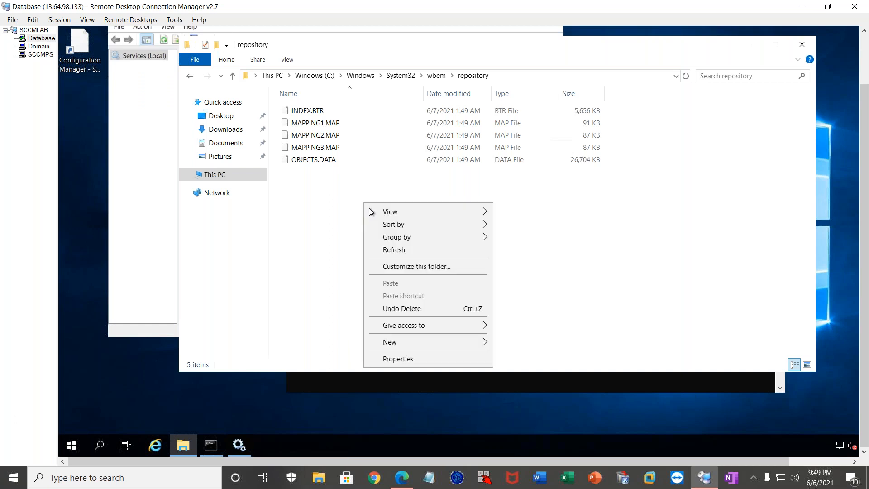
left_click(394, 250)
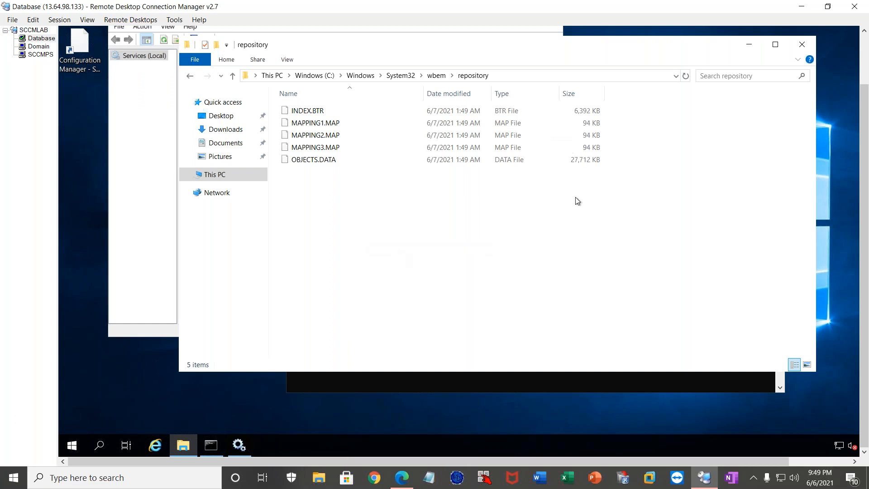
Minimize the File Explorer window and close the Services console.
left_click(752, 46)
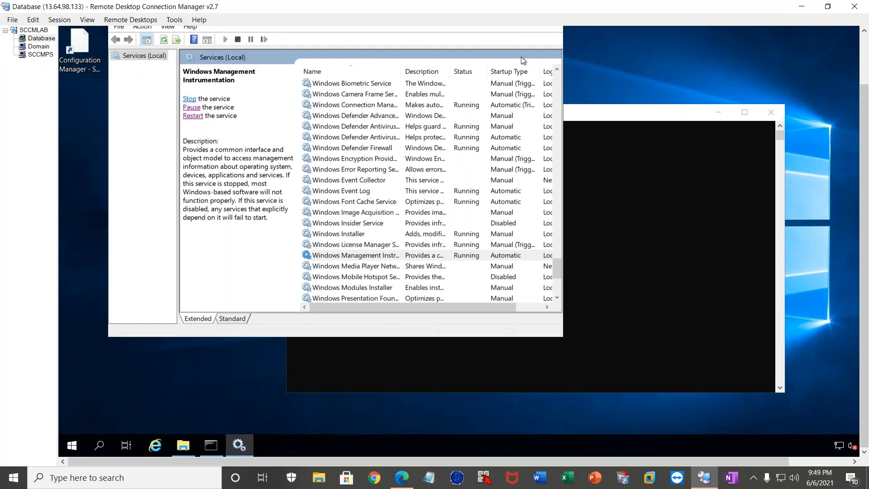
left_click_drag(865, 86, 864, 39)
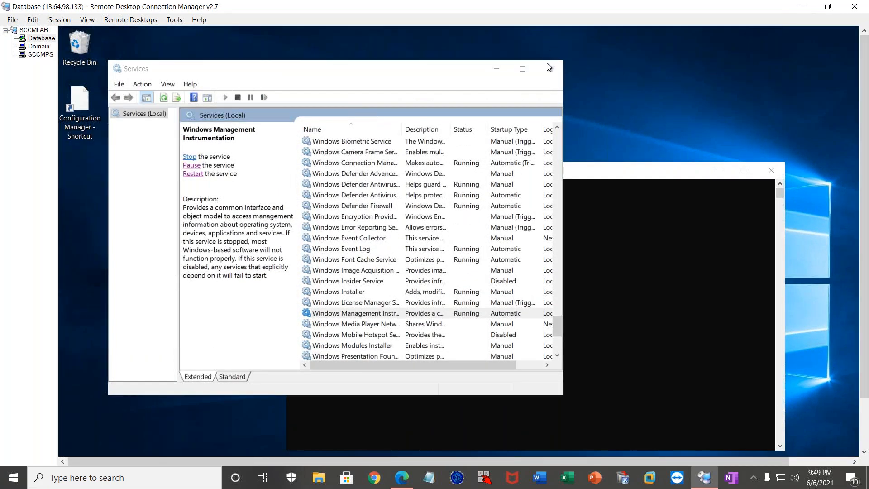
left_click(547, 64)
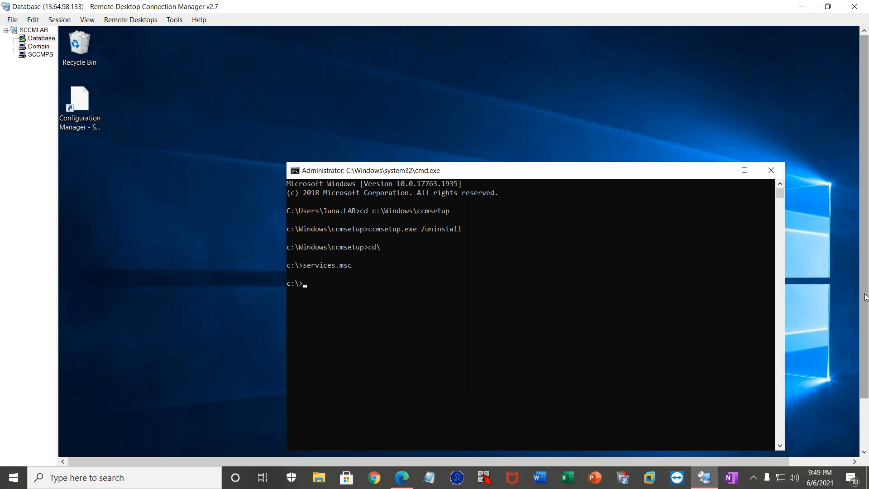
left_click_drag(866, 299, 865, 355)
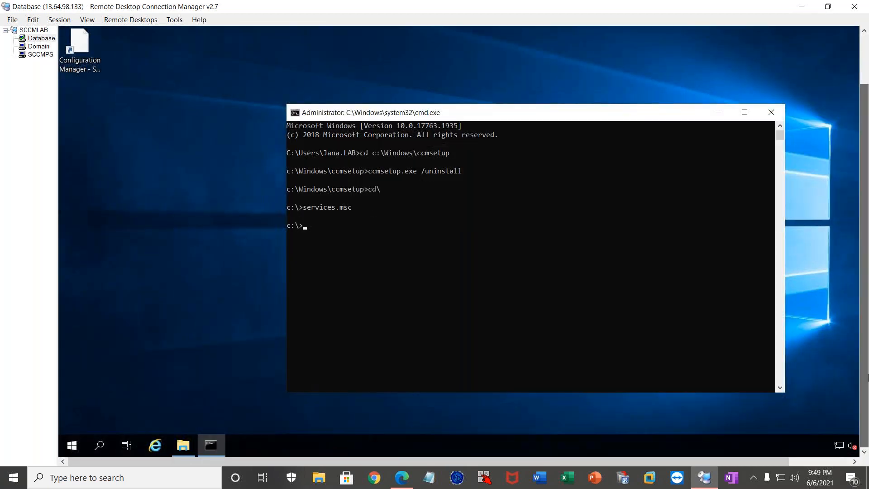
left_click(154, 446)
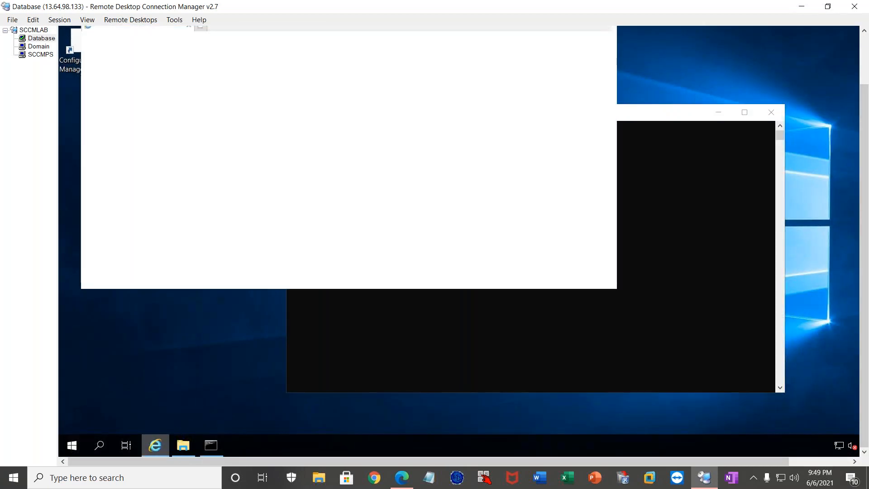
left_click_drag(865, 326, 864, 267)
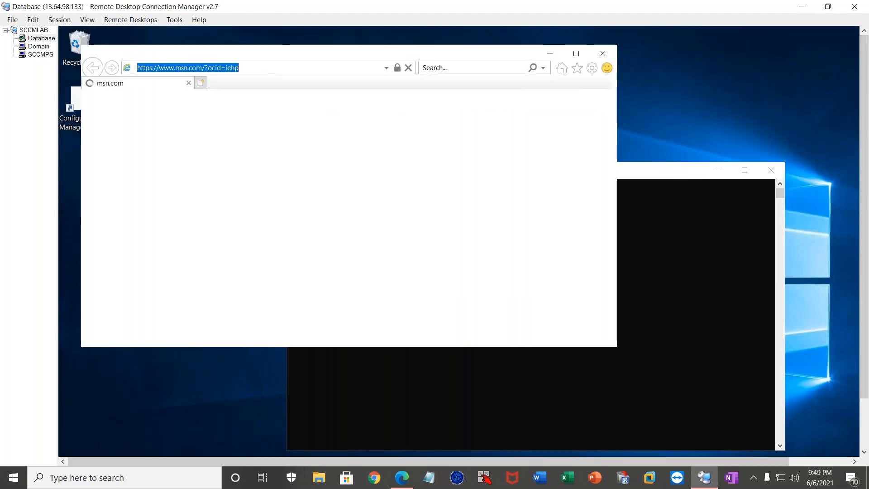
type("www")
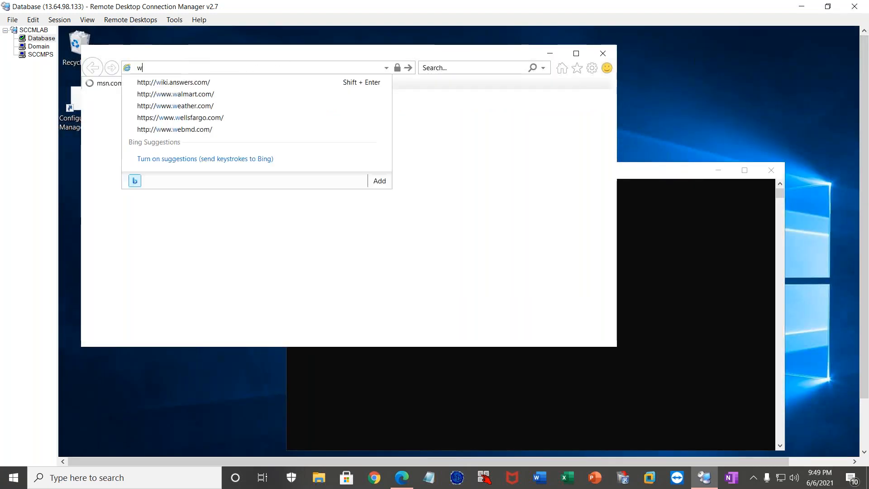
key("BackSpace")
key("BackSpace")
key("BackSpace")
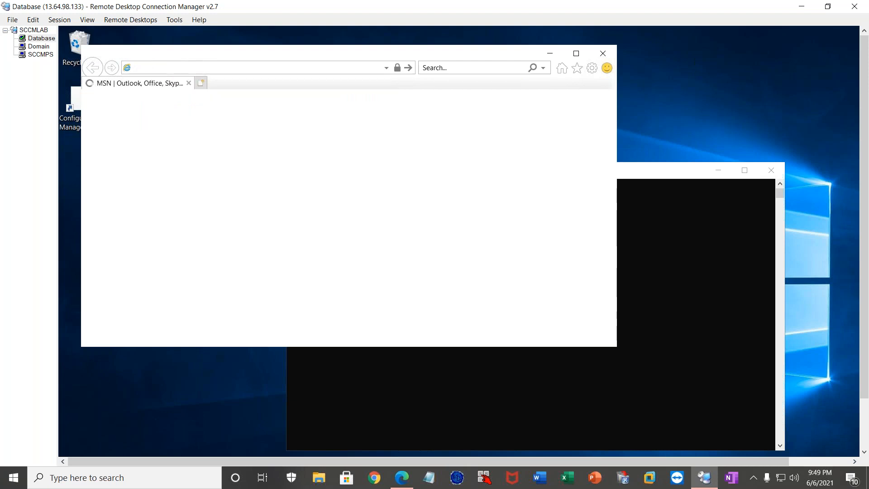
type("goo")
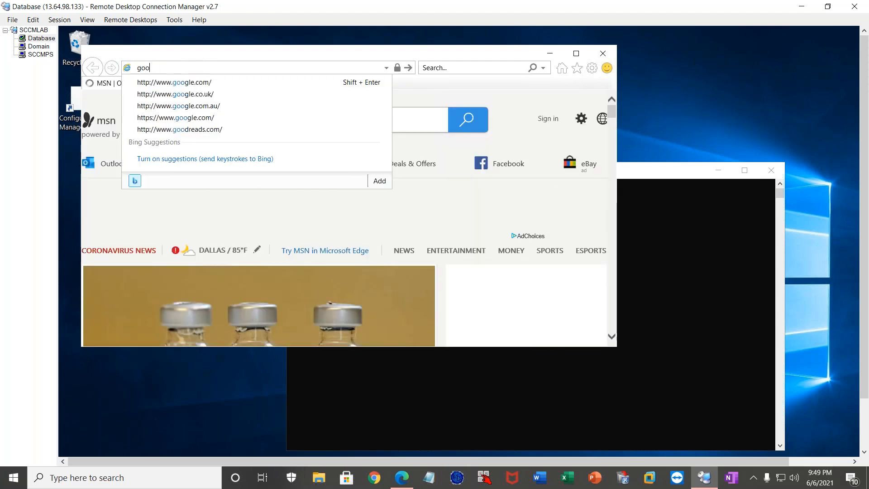
left_click(199, 82)
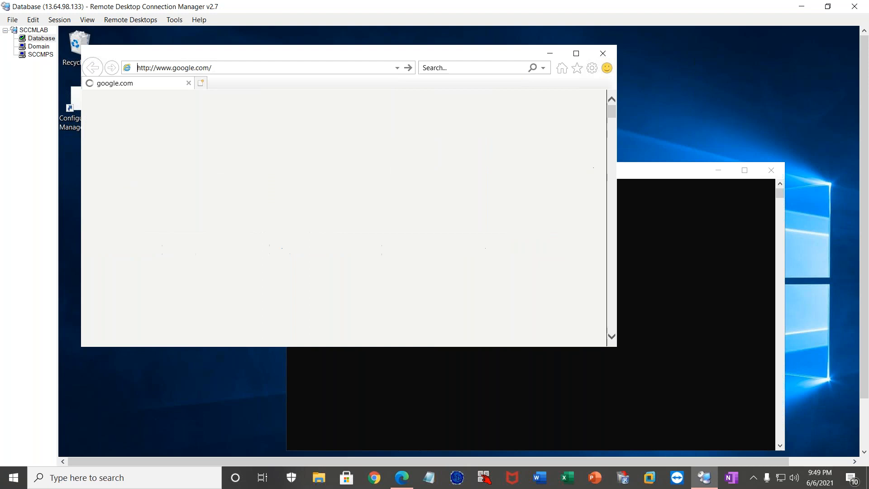
Search Google for ccmclean and open the article on uninstalling the SCCM client using CCMClean.
left_click(291, 216)
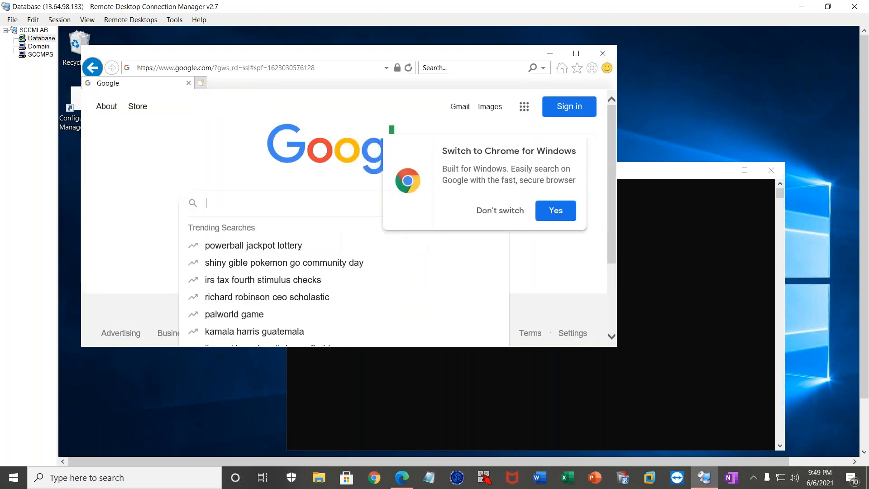
type("ccm")
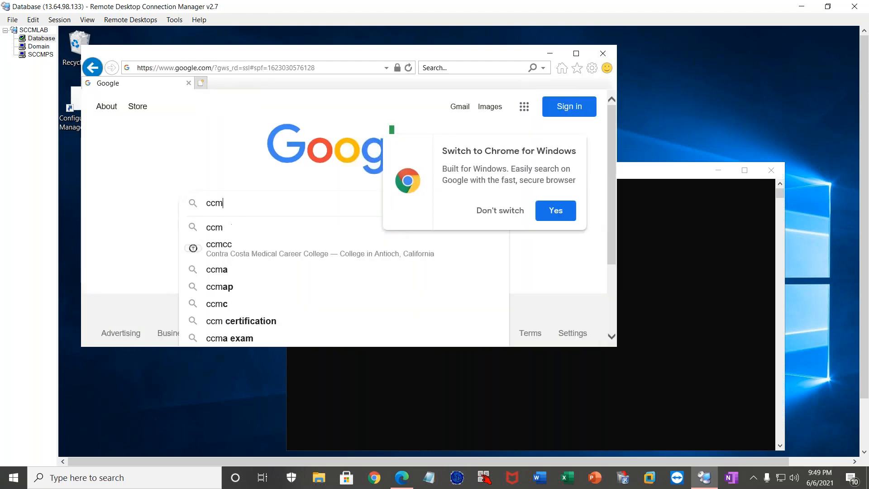
type("clean")
key("Return")
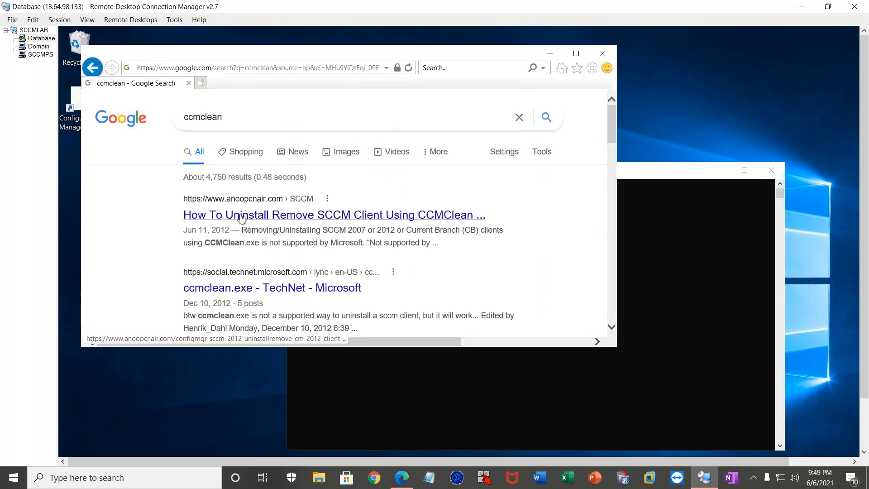
left_click(249, 218)
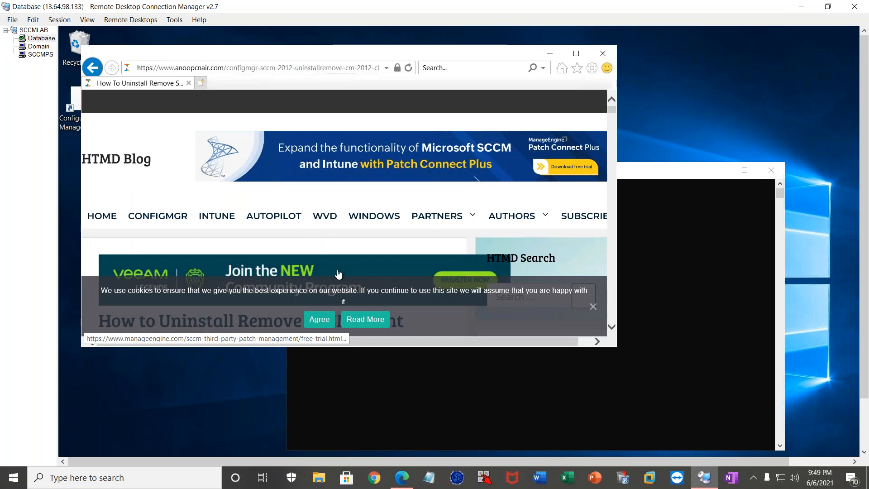
Accept the site's cookie notice and maximize the browser window showing the CCMClean article.
scroll(328, 324, "down", 5)
left_click(327, 323)
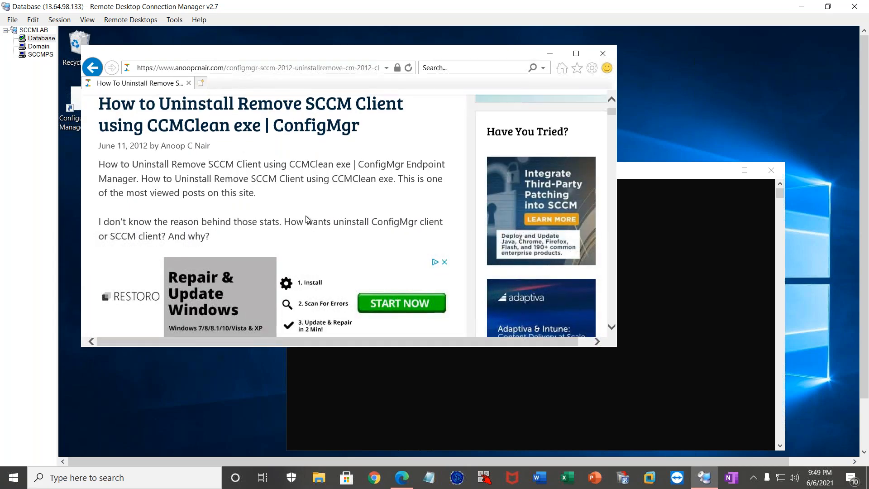
scroll(304, 228, "down", 2)
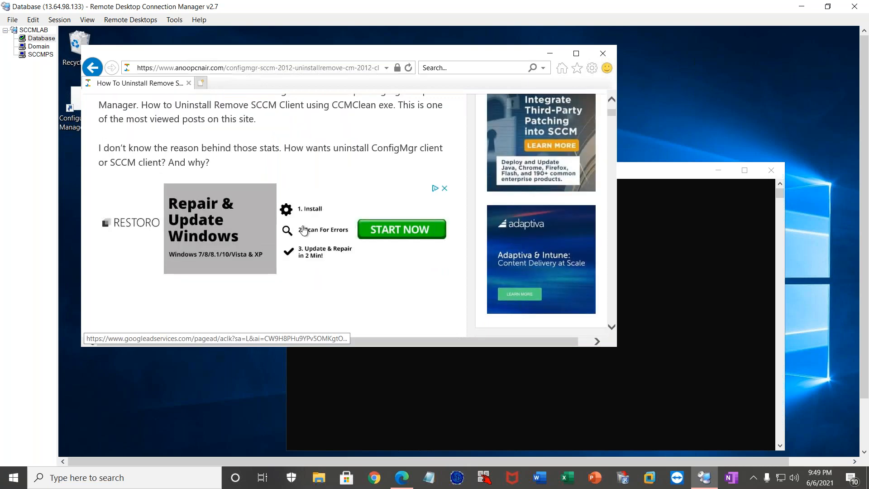
scroll(299, 236, "down", 5)
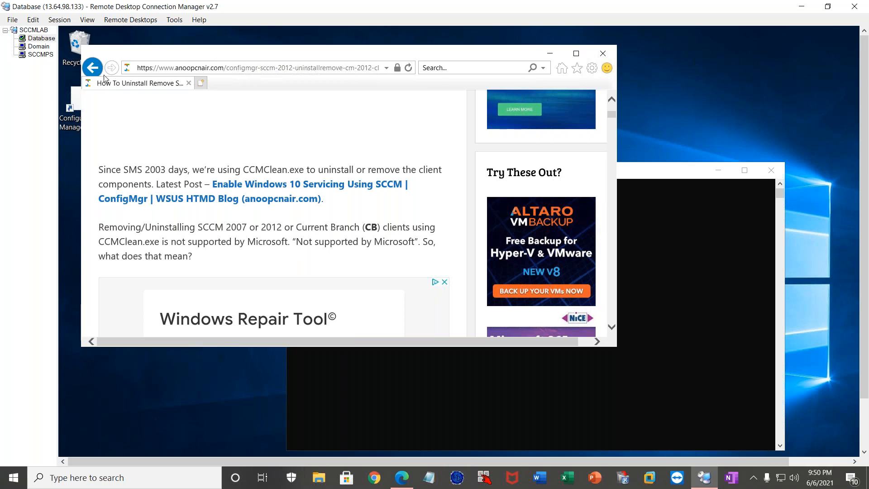
left_click(574, 54)
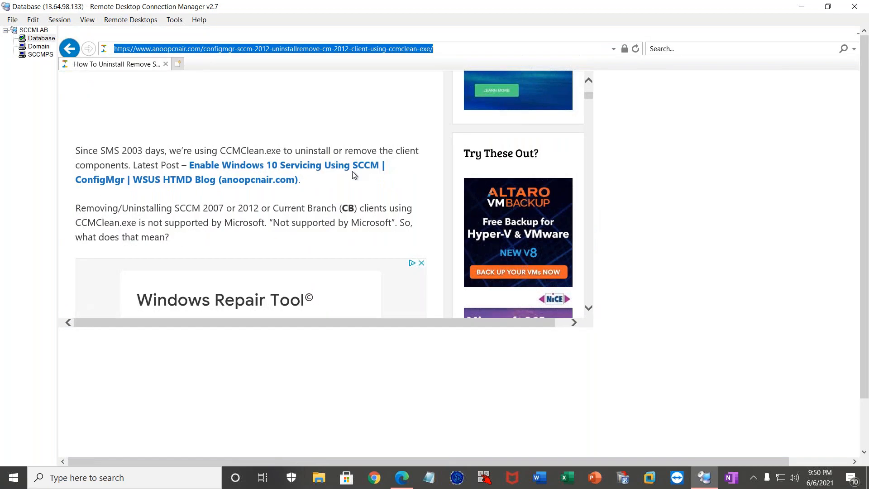
Download ccmclean.exe from the article's direct download link and run it on the Database server.
scroll(365, 256, "up", 5)
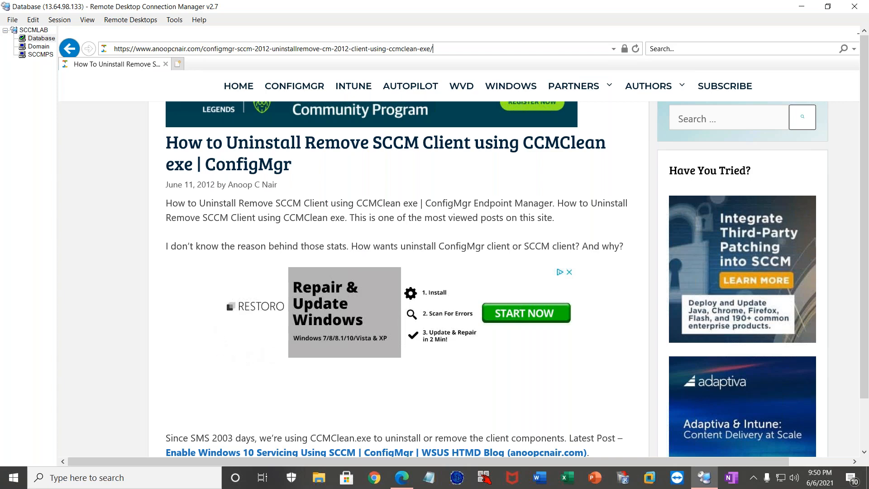
scroll(196, 262, "up", 5)
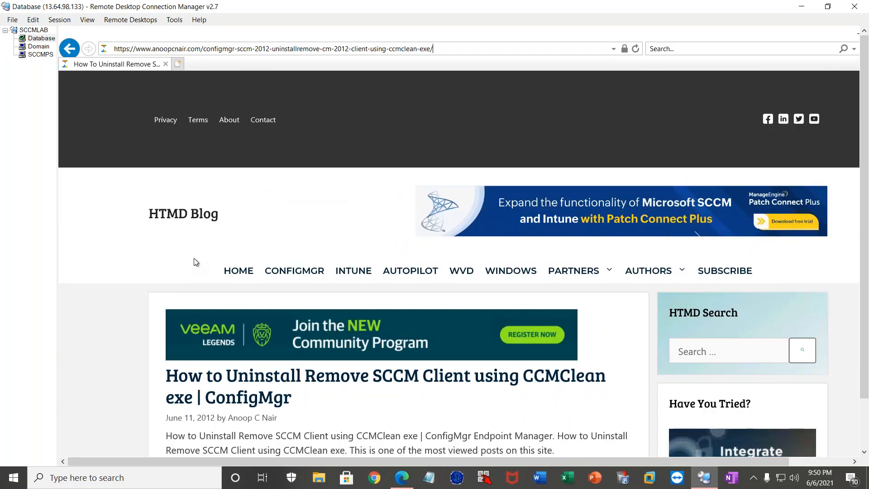
scroll(196, 262, "down", 4)
scroll(398, 263, "down", 10)
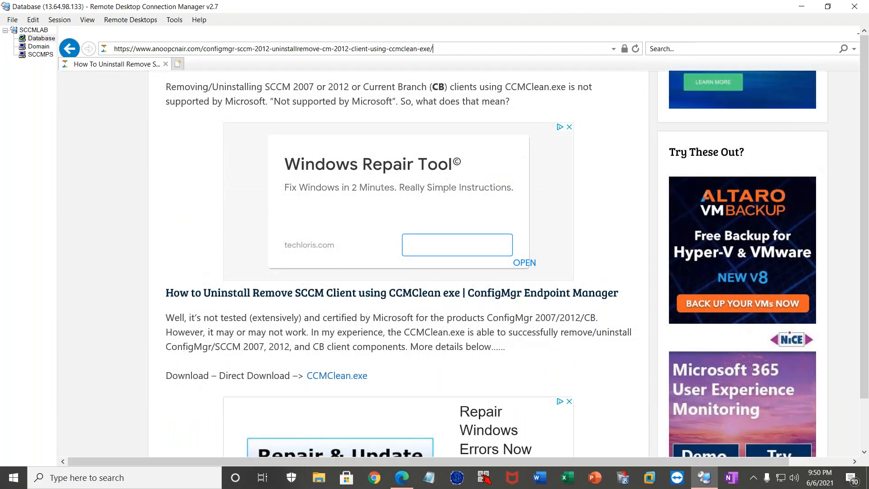
left_click(335, 377)
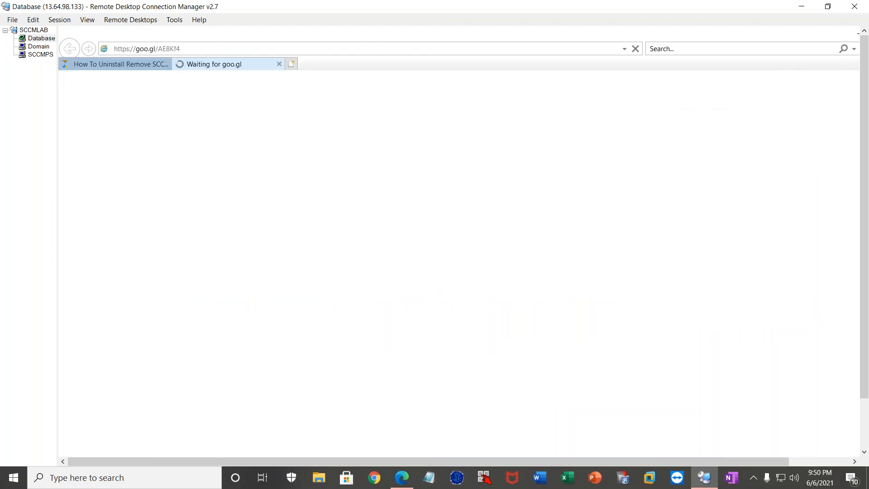
left_click_drag(864, 392, 864, 442)
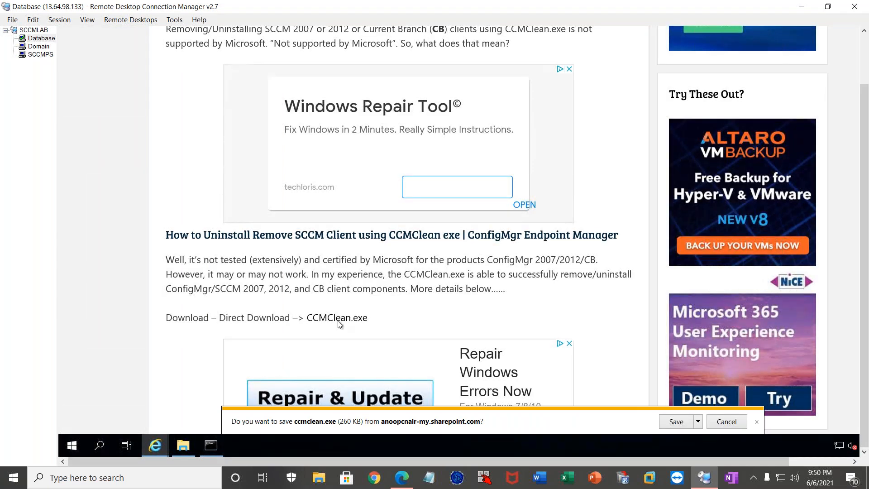
left_click(678, 423)
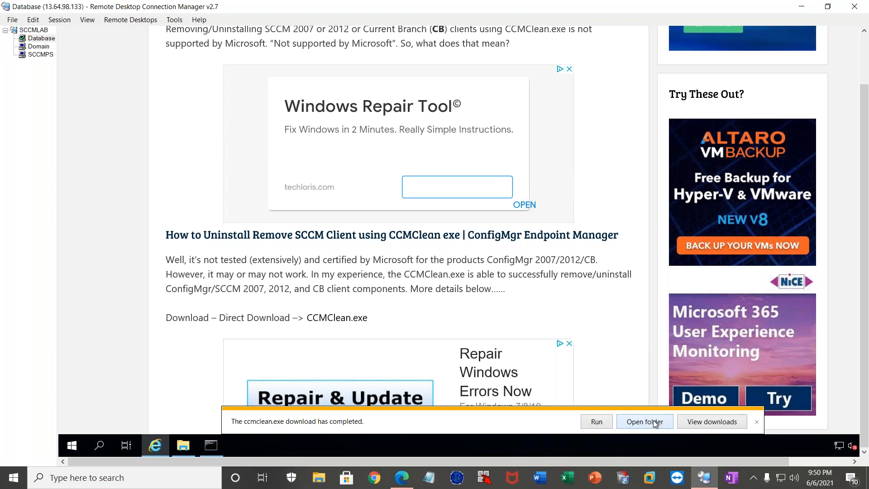
left_click(598, 420)
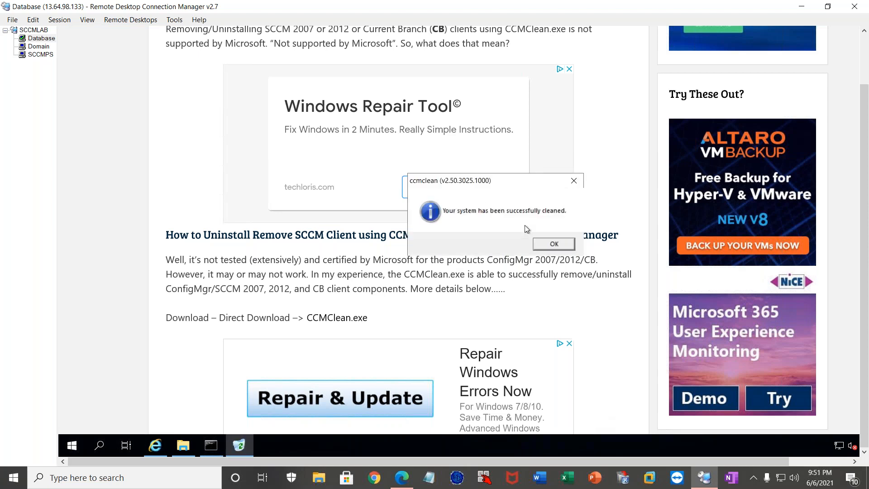
left_click(555, 245)
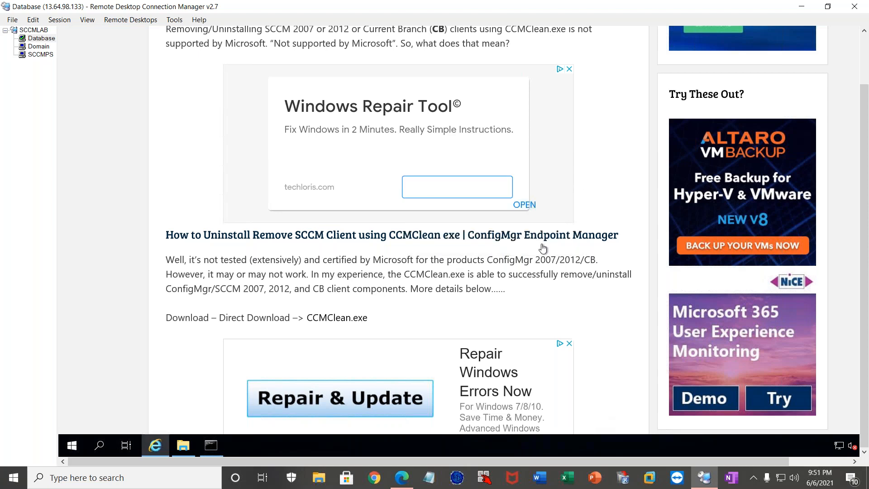
Close the Internet Explorer window on the Database server.
left_click(219, 447)
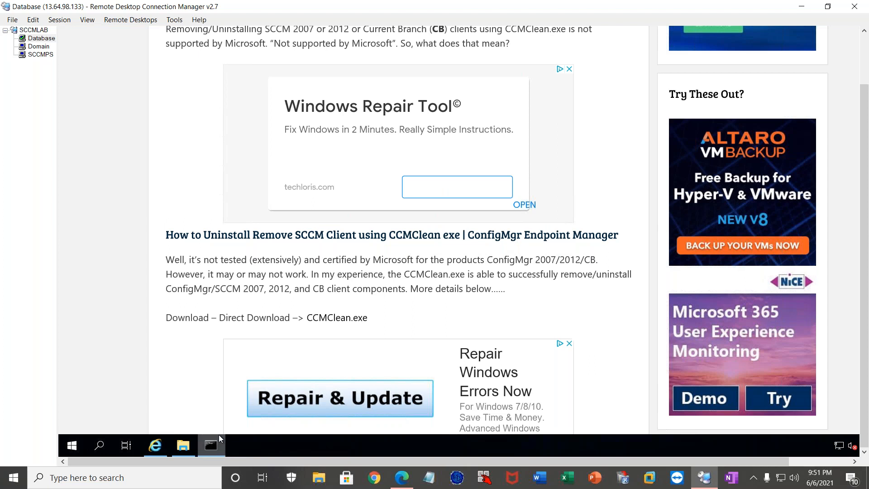
right_click(219, 435)
left_click(181, 441)
right_click(180, 441)
right_click(154, 445)
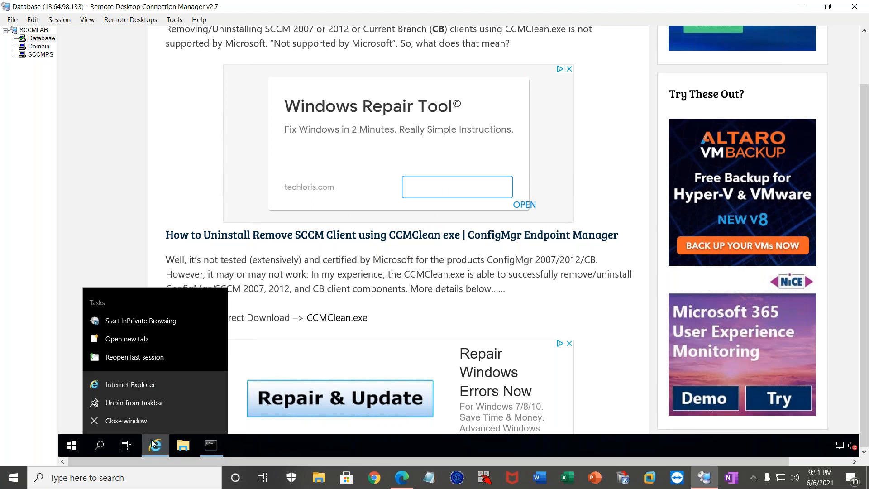
left_click(155, 420)
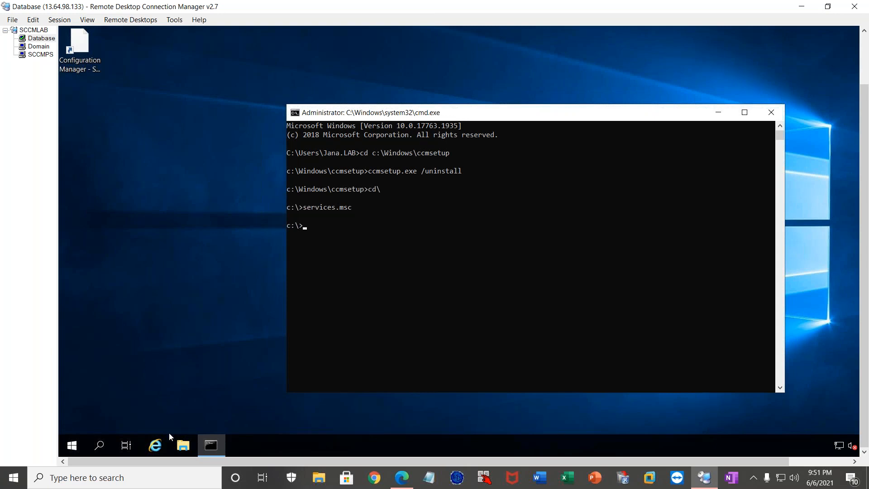
Delete the leftover CCM folder from C:\Windows in a File Explorer window.
left_click(184, 443)
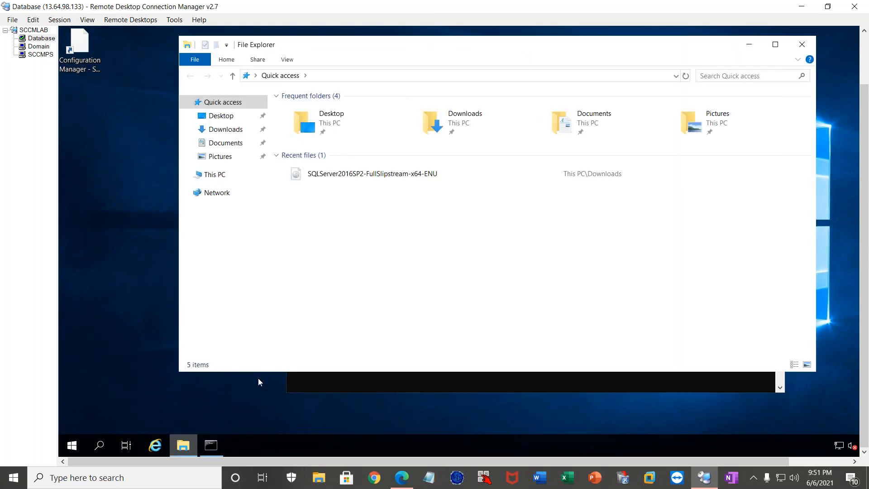
left_click(212, 176)
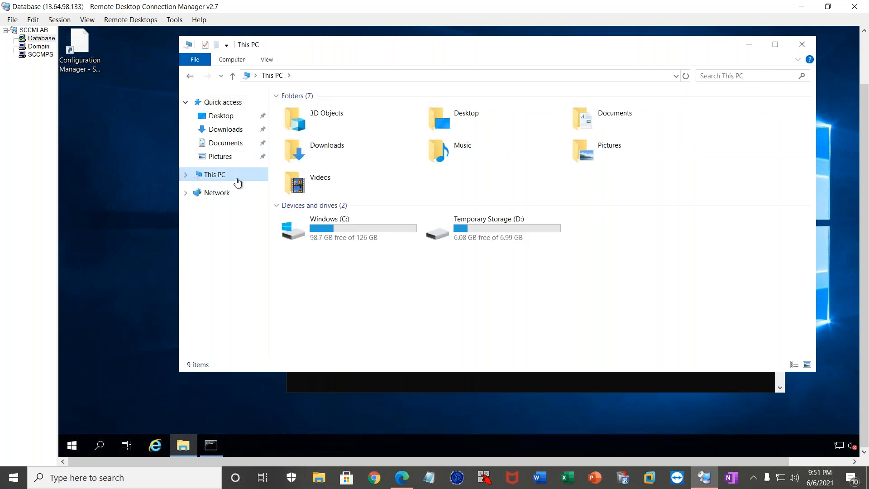
double_click(346, 231)
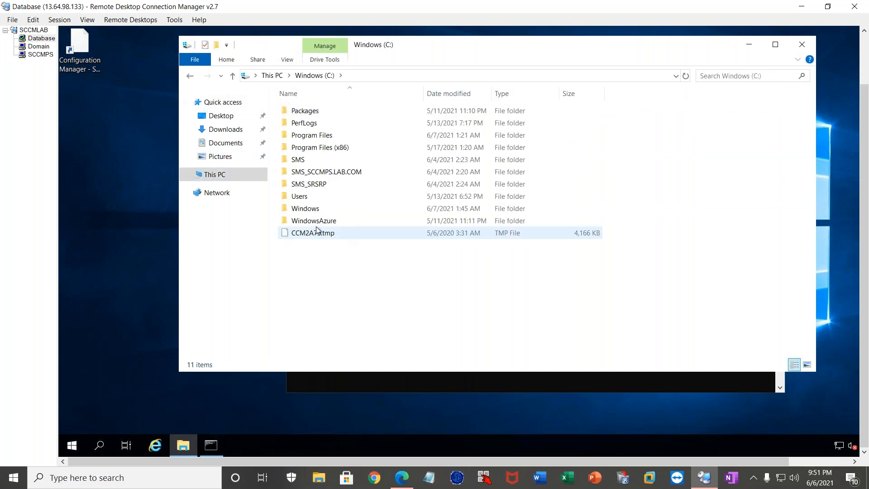
double_click(311, 209)
left_click(305, 223)
right_click(306, 223)
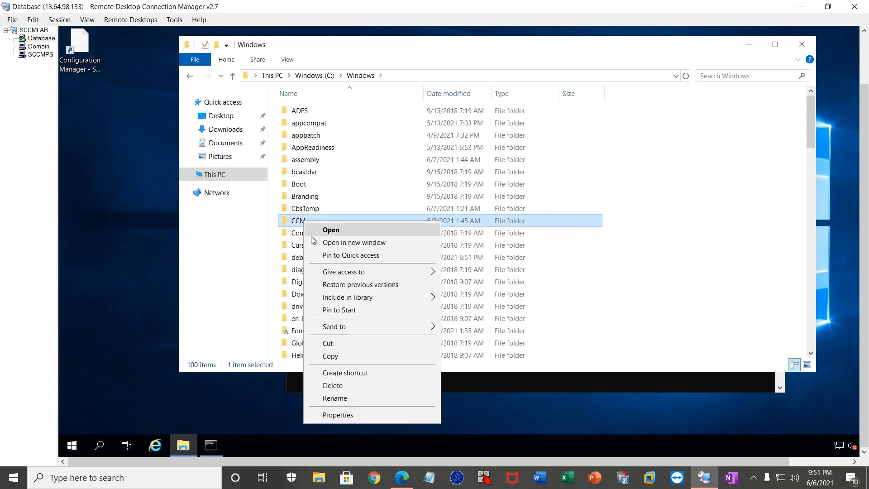
left_click(332, 386)
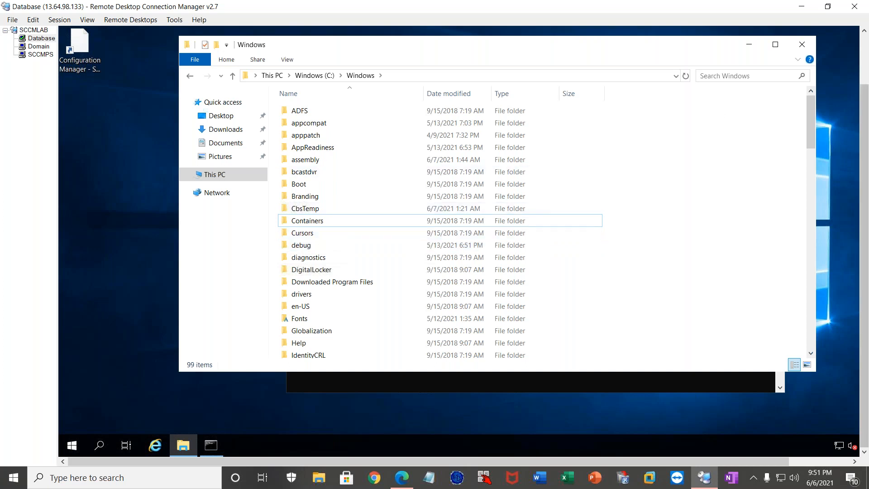
Empty the Recycle Bin on the Database server and confirm the permanent deletion.
left_click_drag(865, 116, 864, 63)
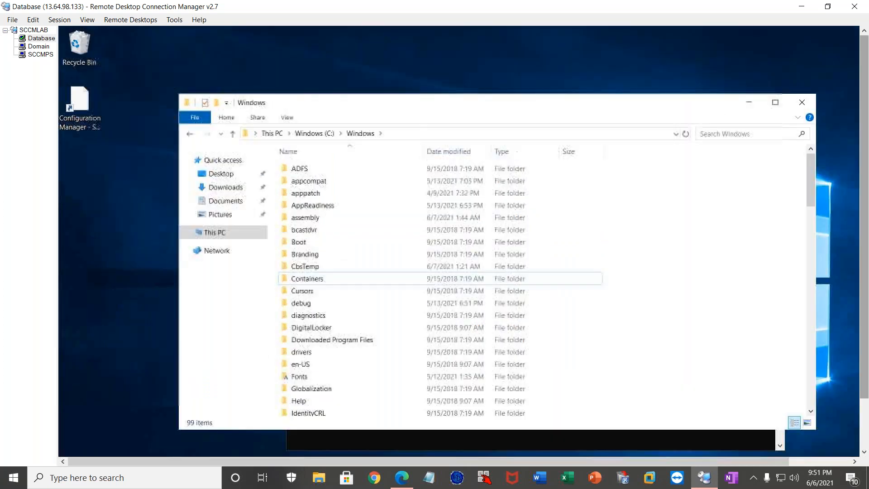
right_click(77, 42)
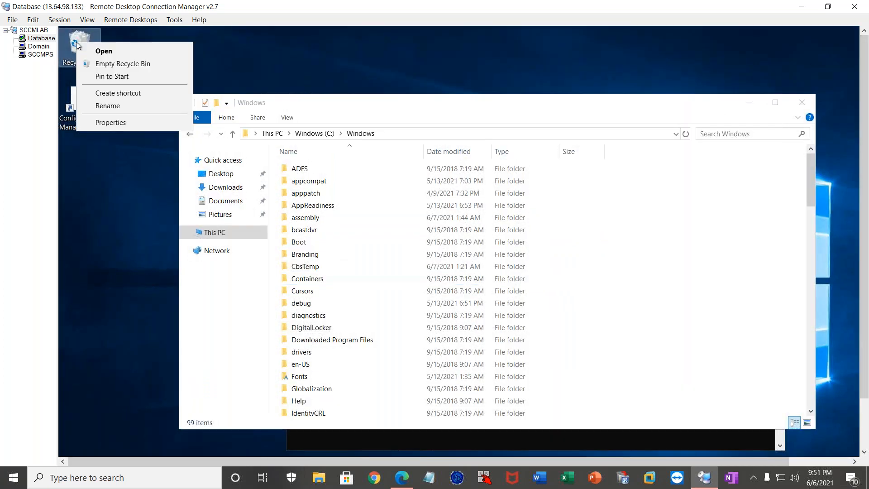
left_click(109, 63)
left_click(532, 274)
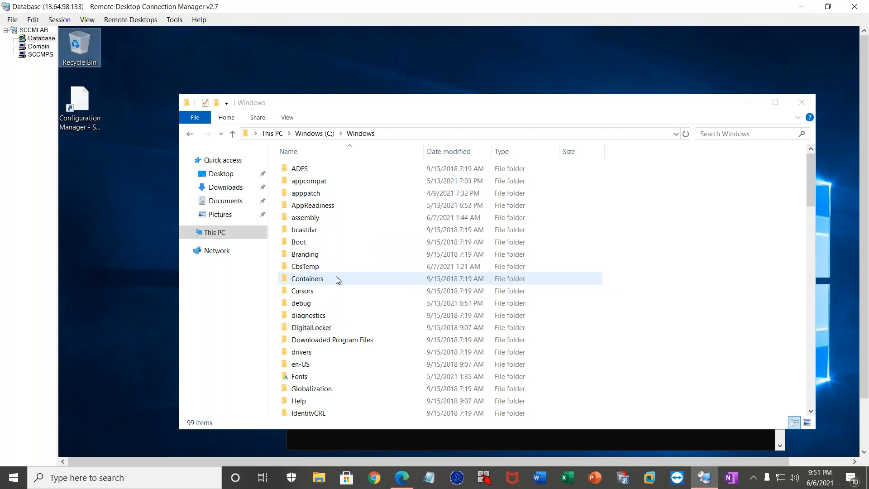
Delete the Configuration Manager shortcut from the Database server's desktop.
left_click(597, 439)
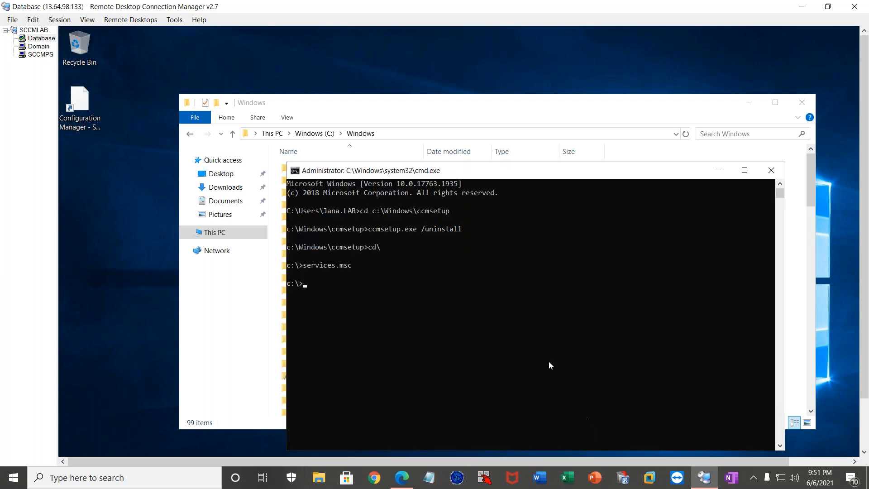
left_click(80, 114)
right_click(80, 114)
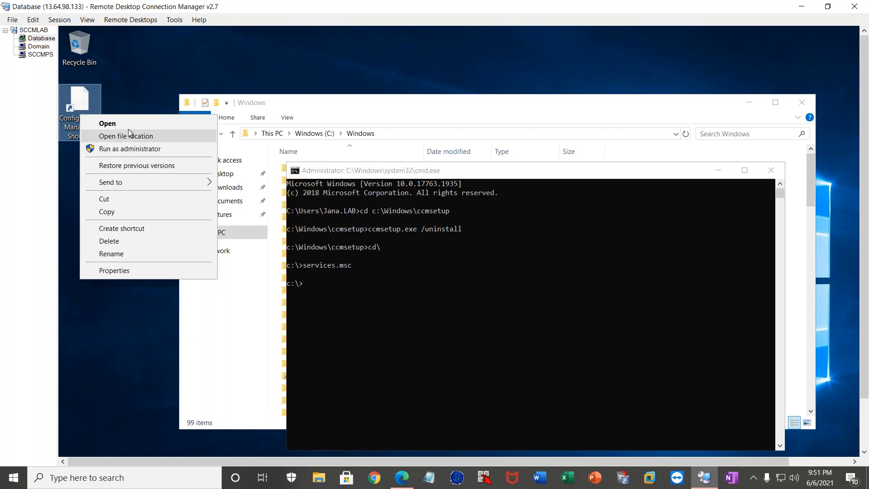
left_click(109, 241)
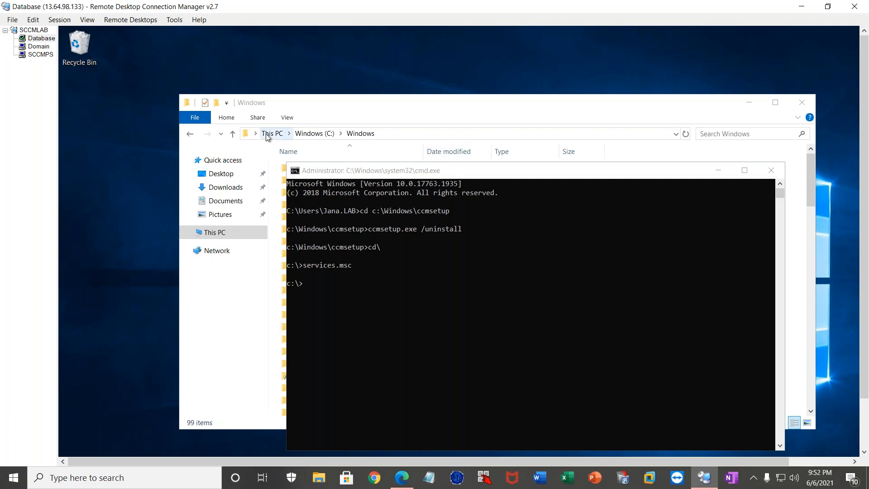
Go to the network share \\sccmps\c$ in the File Explorer window.
left_click(492, 134)
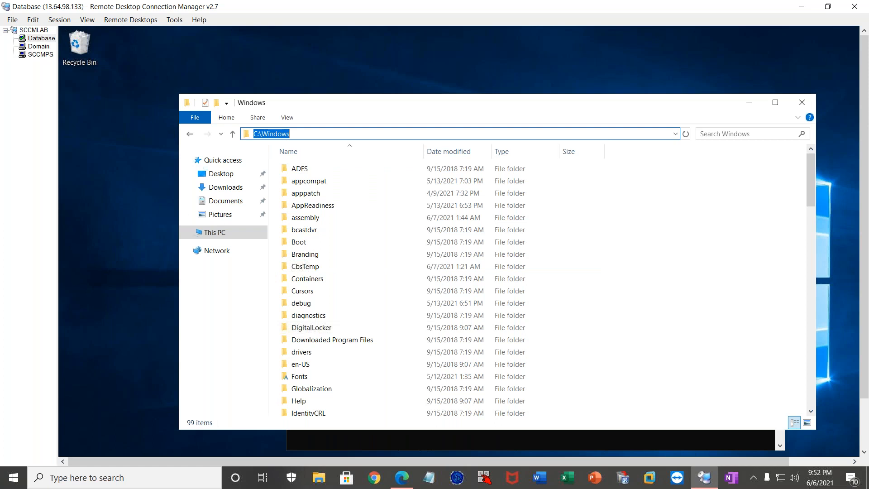
type("\\")
type("sccm")
type("ps")
key("Return")
Copy the Client folder from Program Files\Microsoft Configuration Manager on the SCCMPS share to the Database server's desktop and close the Explorer window.
left_click(308, 208)
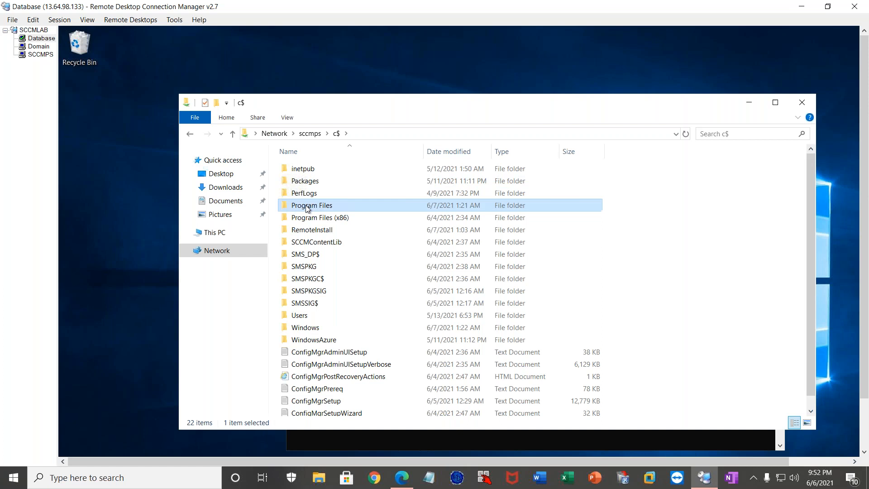
double_click(308, 208)
double_click(344, 193)
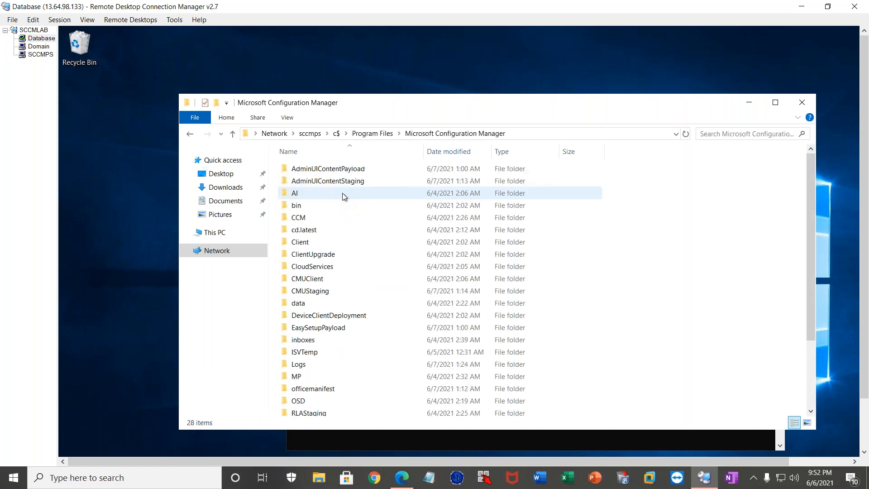
left_click(307, 243)
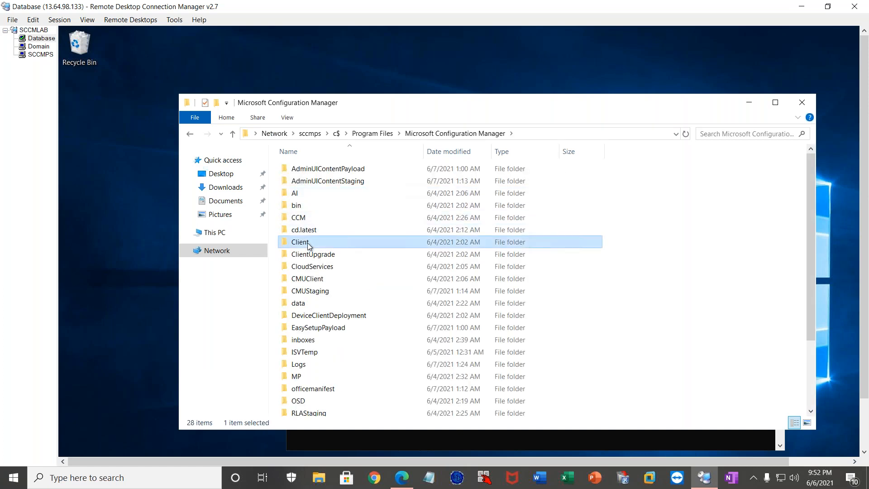
left_click(145, 199)
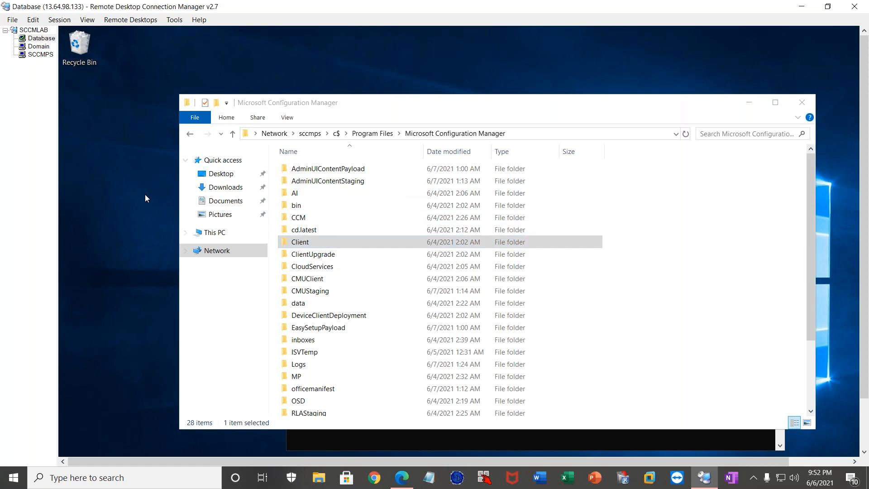
key("ctrl+v")
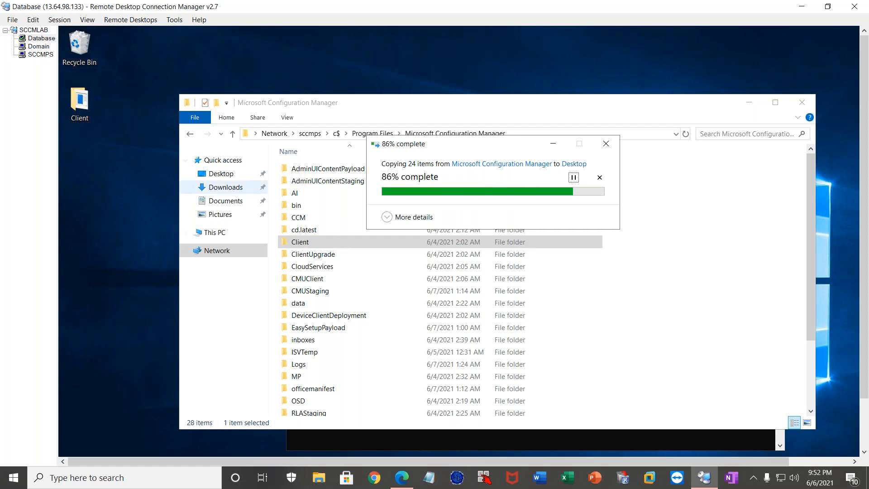
left_click(803, 103)
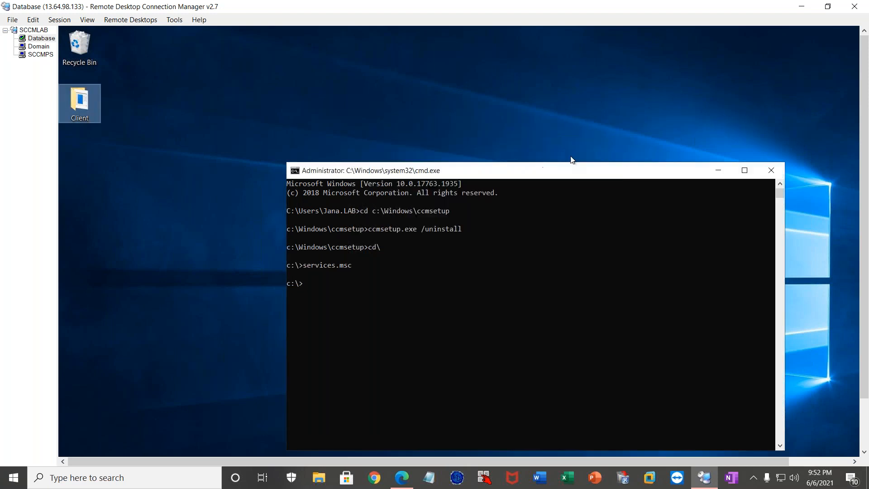
Look inside the copied Client folder on the desktop for the ccmsetup application, then close the folder.
left_click_drag(341, 167, 325, 127)
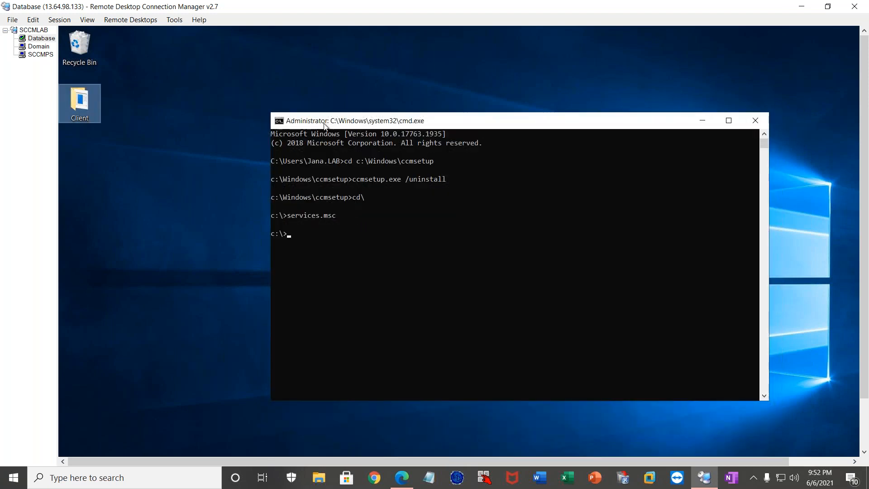
double_click(78, 101)
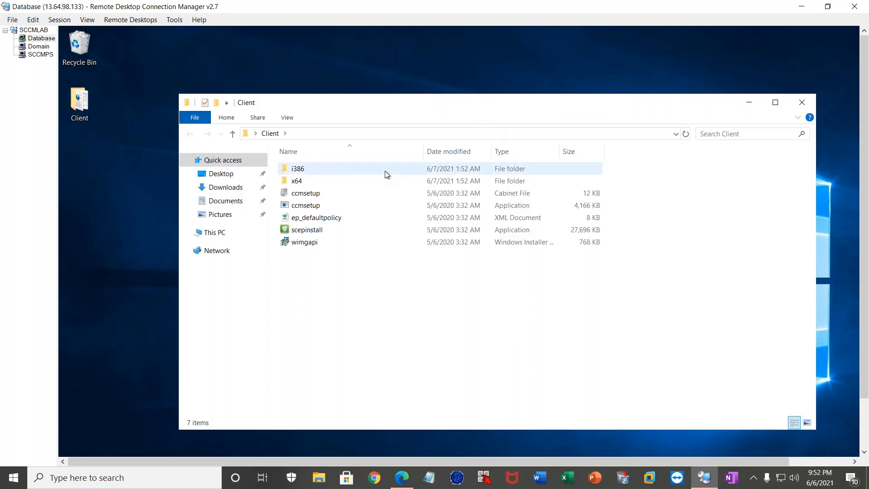
left_click(300, 209)
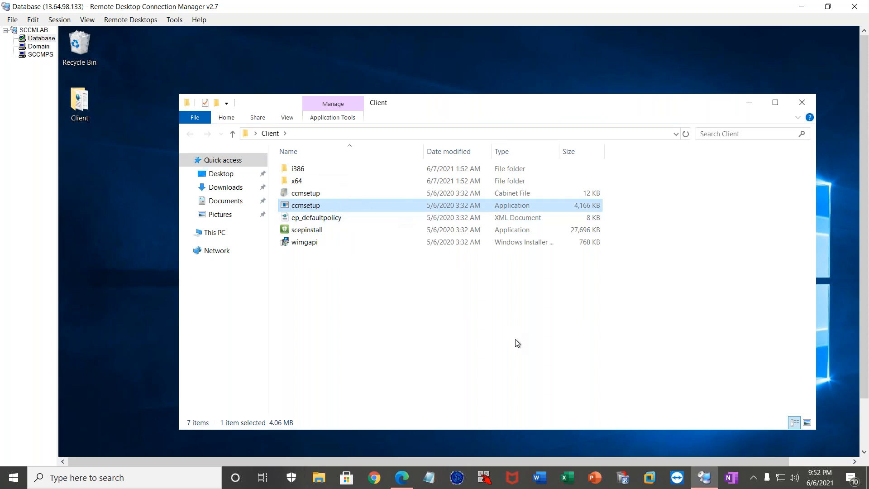
left_click(802, 104)
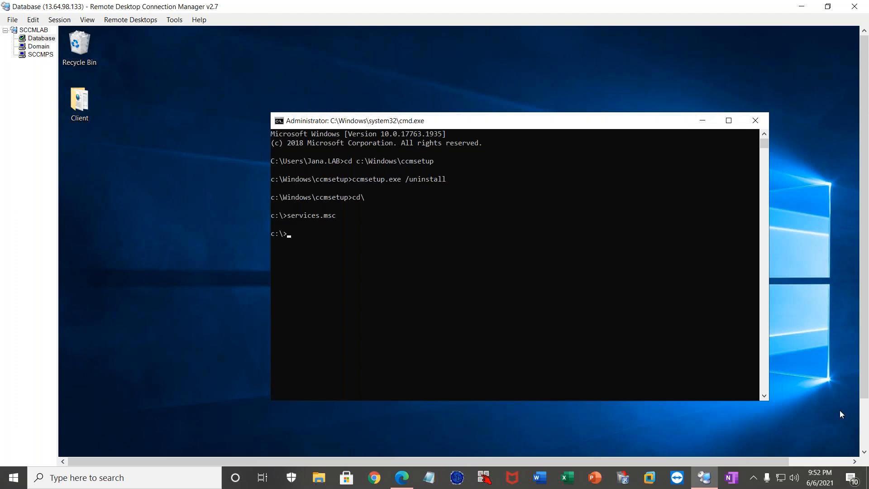
Open the C:\Windows\ccmsetup folder on the Database server to examine its files.
left_click_drag(864, 374, 865, 426)
left_click(181, 445)
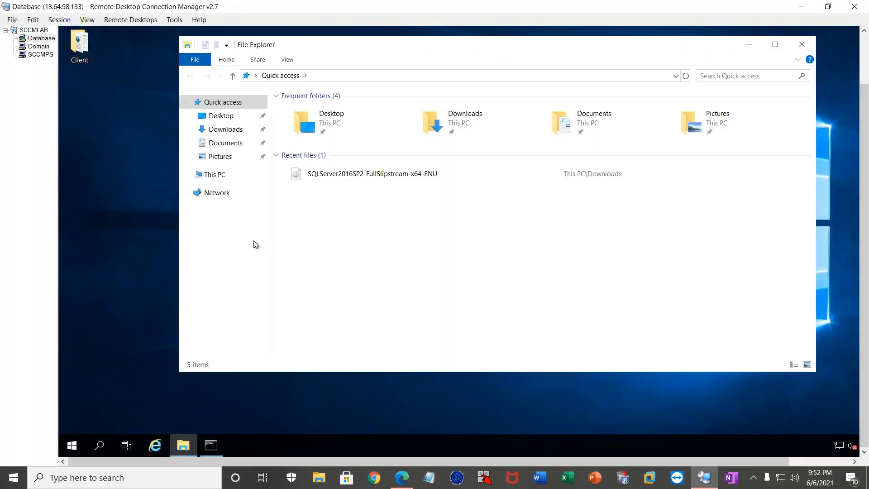
left_click(220, 176)
left_click(366, 231)
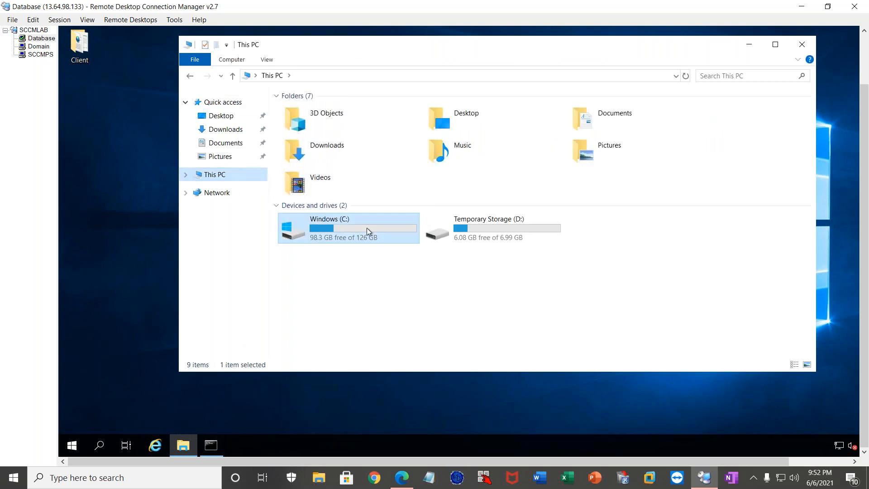
double_click(366, 228)
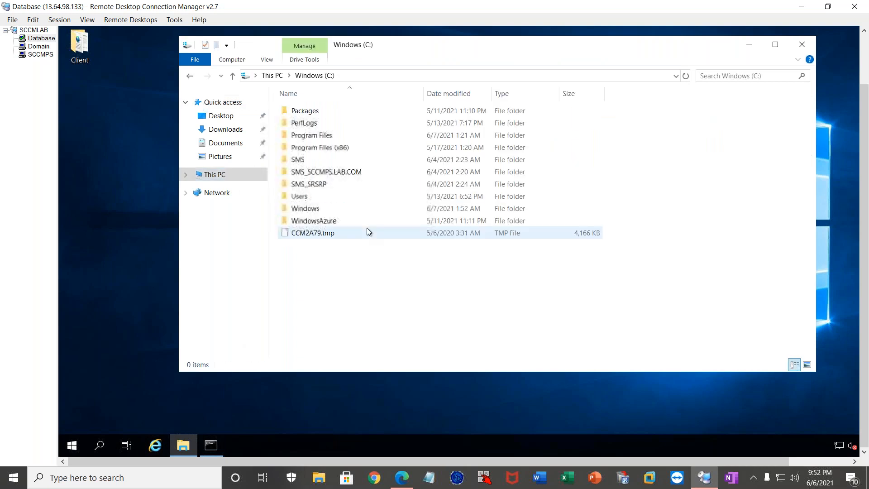
double_click(306, 208)
left_click(335, 222)
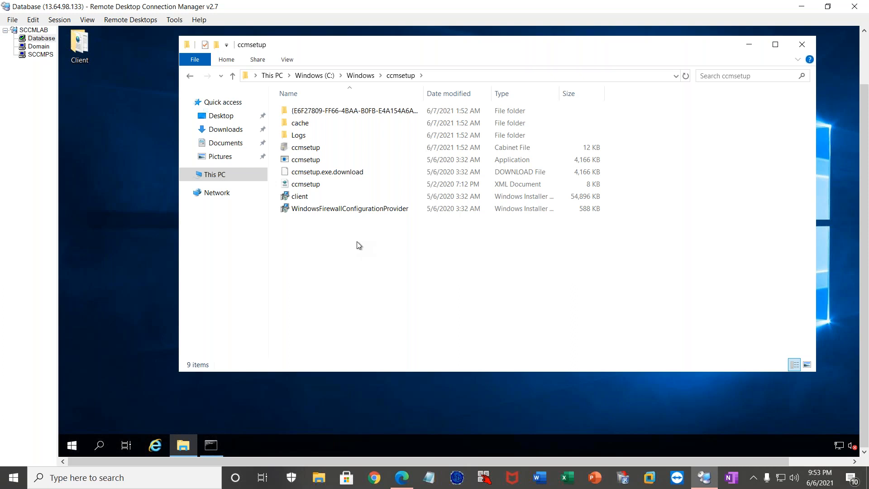
Switch to the SCCMPS session and look up the Install Client action for the DATABASE device, then dismiss it.
left_click(47, 55)
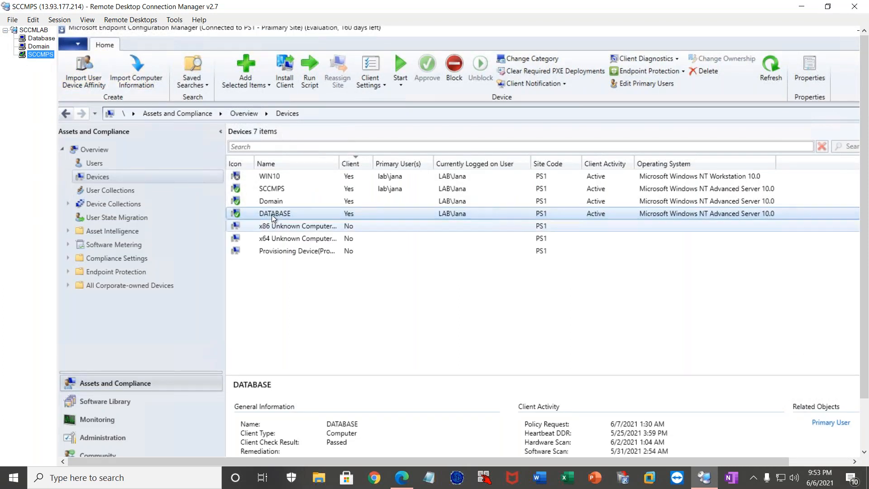
right_click(272, 215)
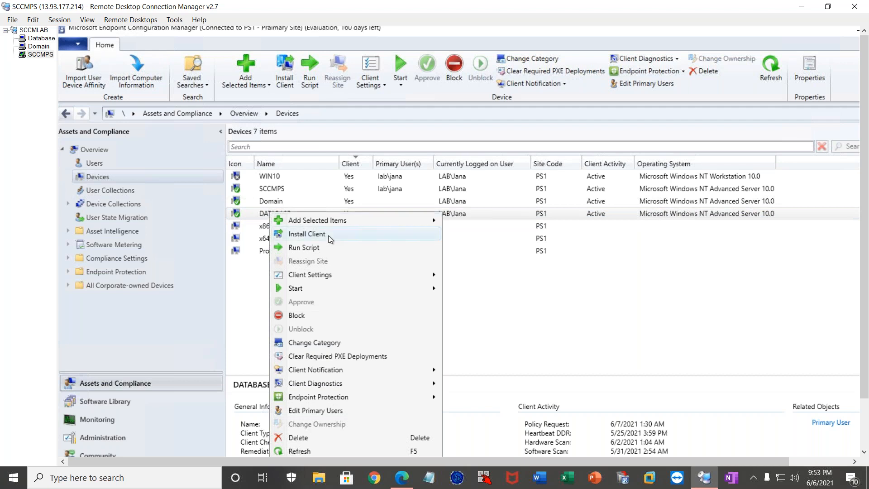
left_click(238, 213)
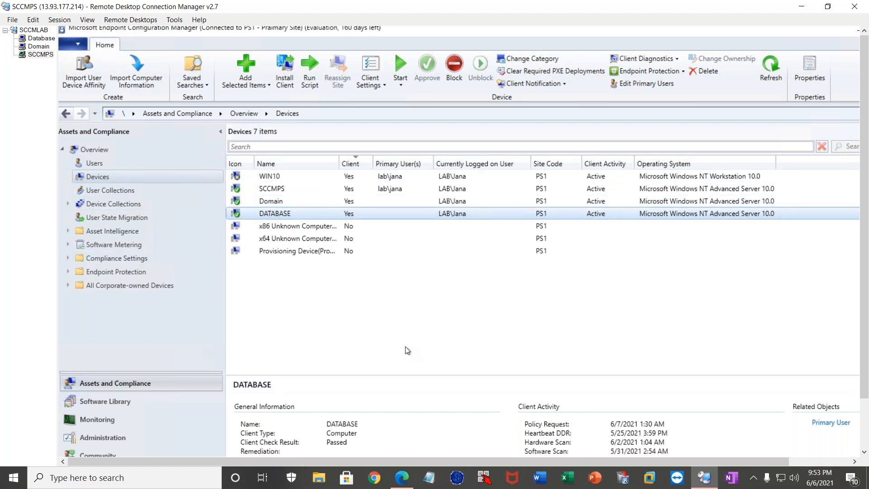
Connect to the PS1 site via Windows PowerShell ISE and run the generated connection script.
left_click(79, 46)
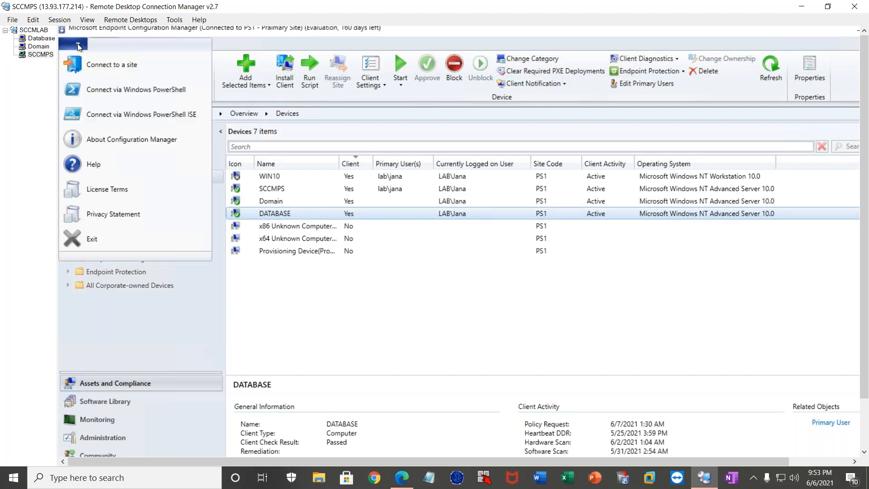
left_click(146, 115)
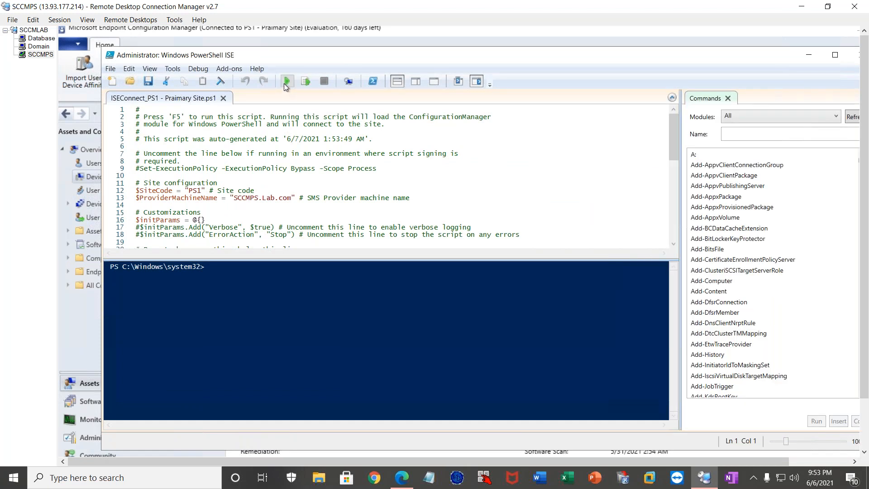
left_click(284, 82)
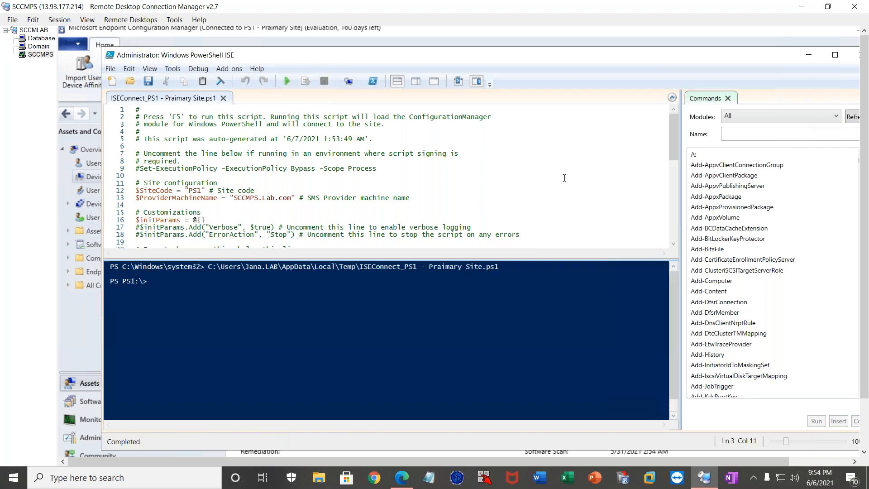
Refresh the PowerShell ISE command list and filter the commands by the name "install-".
left_click_drag(643, 55, 594, 53)
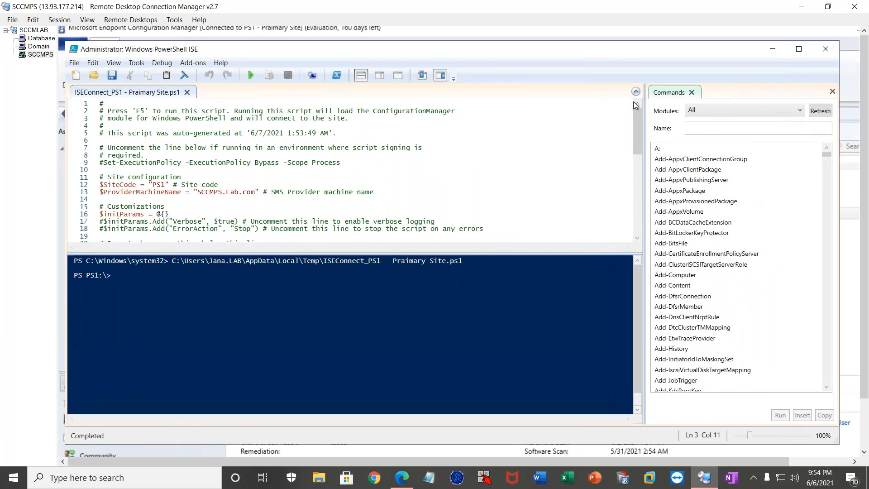
left_click(822, 111)
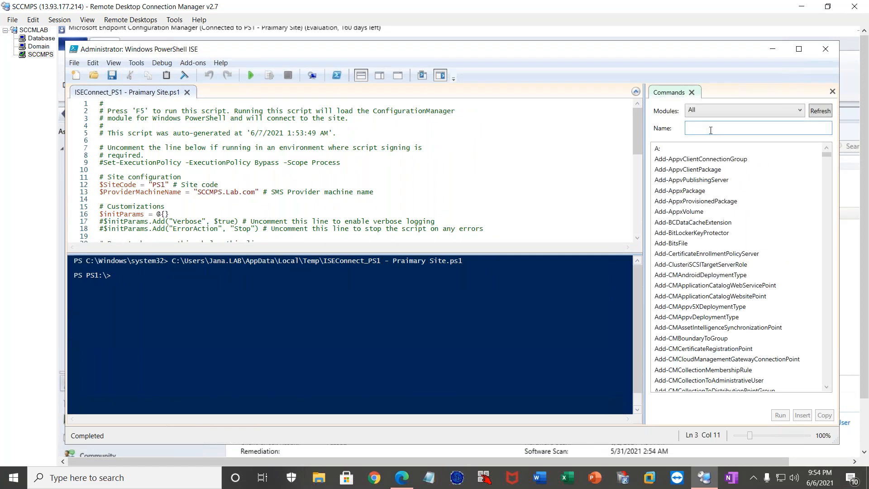
type("clie")
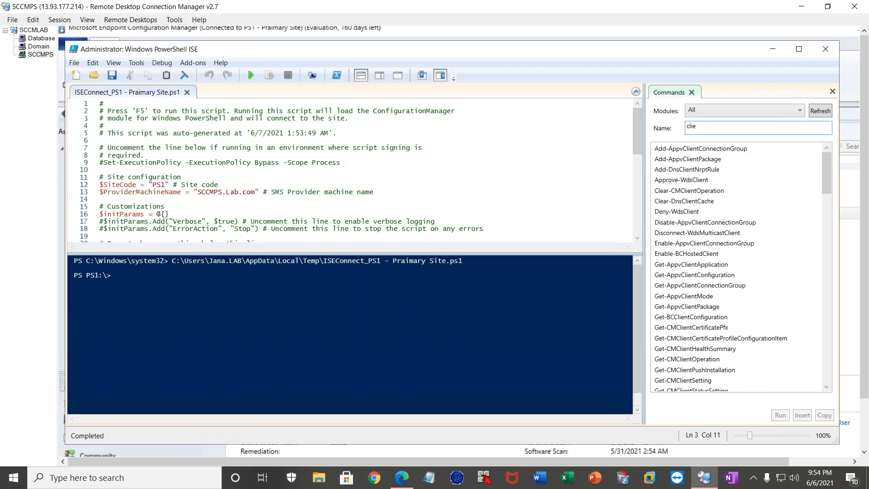
type("nt")
key("BackSpace")
key("BackSpace")
key("BackSpace")
key("BackSpace")
key("BackSpace")
key("BackSpace")
type("install-")
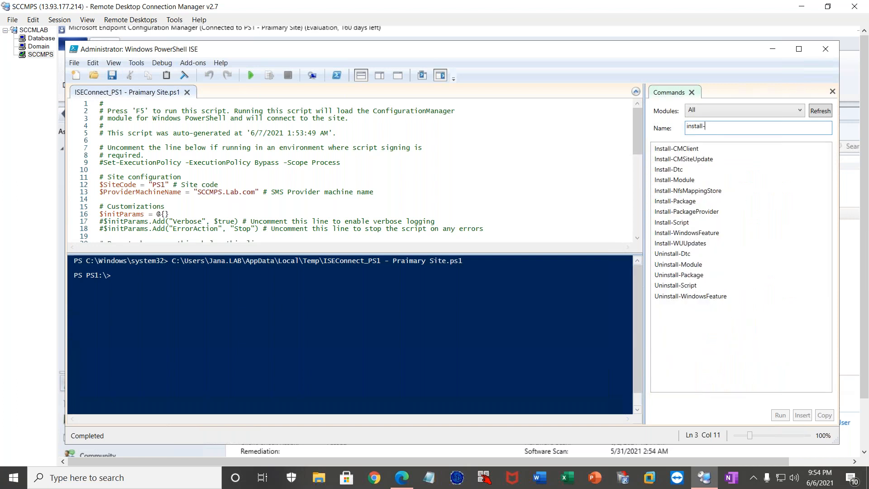
Show the parameters of the Install-CMClient command, then switch to the Database session.
left_click(680, 150)
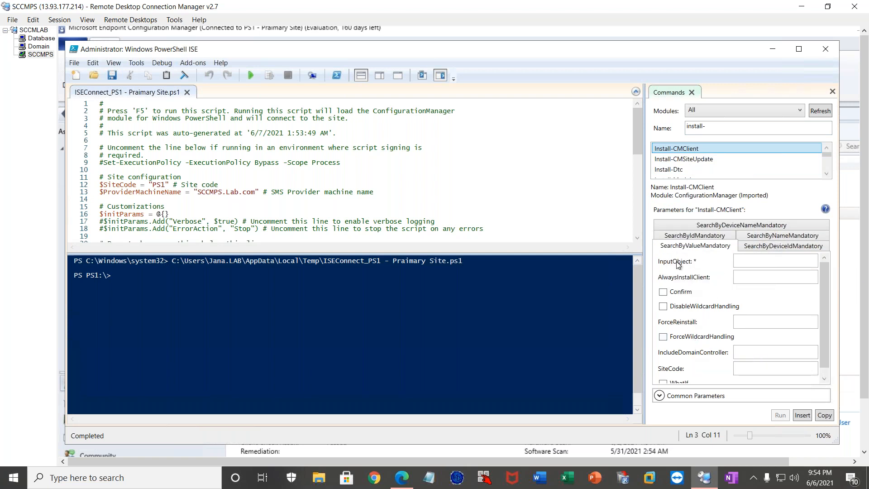
left_click(749, 260)
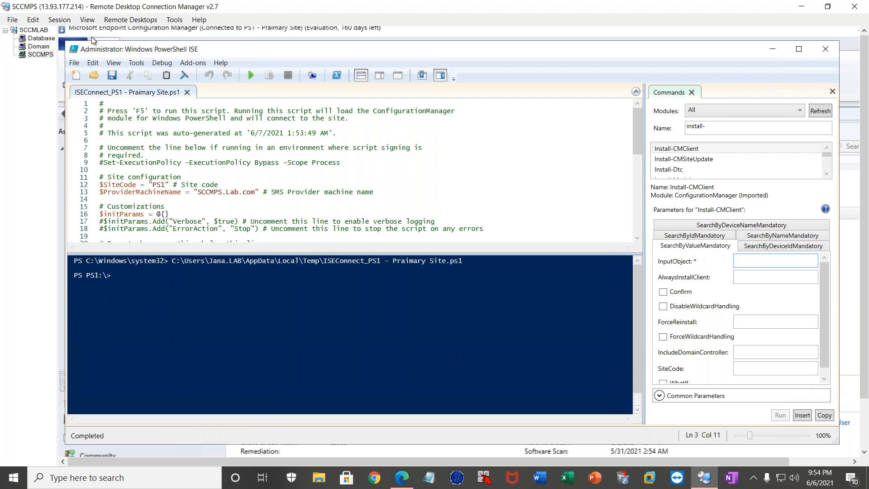
left_click(39, 38)
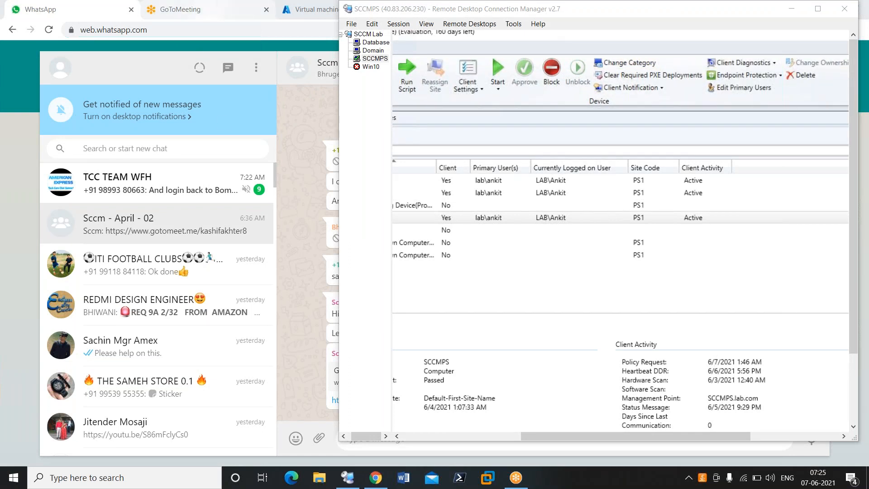
Minimize the WhatsApp browser window and maximize Remote Desktop Connection Manager showing the SCCMPS session.
left_click(314, 120)
double_click(617, 8)
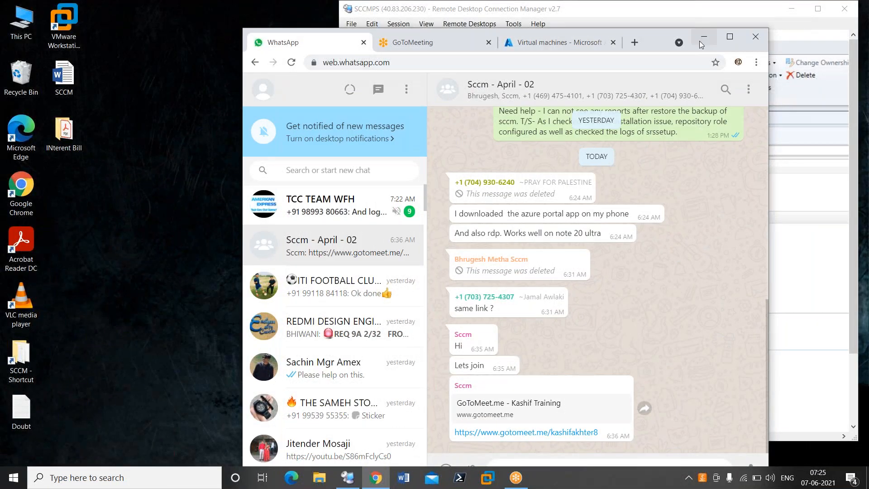
left_click(703, 39)
double_click(599, 10)
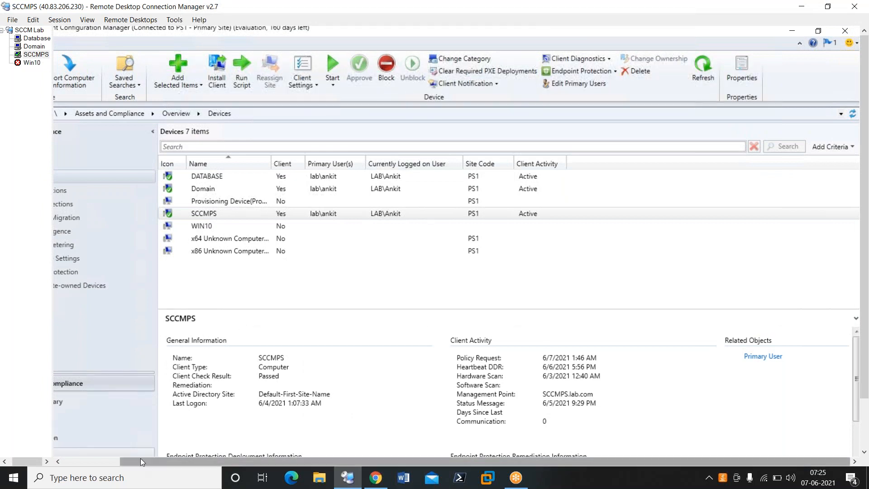
Open the Applications list in the Software Library and select Microsoft Report Builder.
left_click_drag(141, 460, 56, 437)
left_click(98, 418)
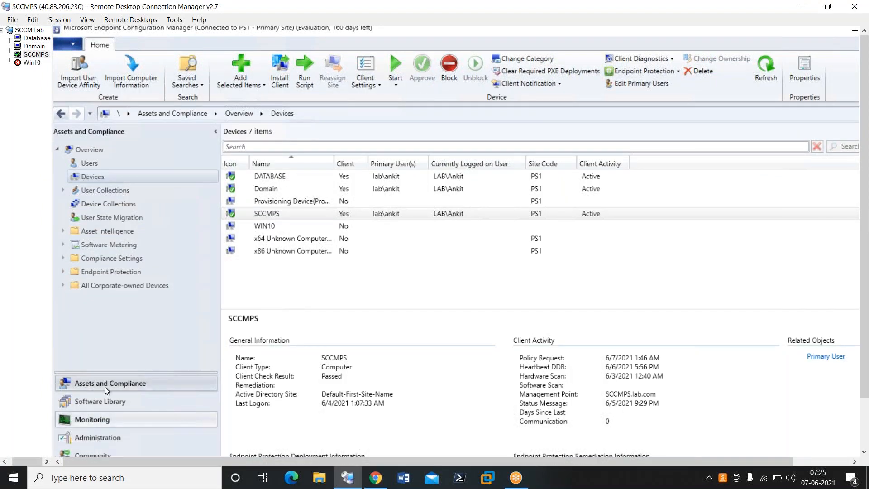
left_click(93, 395)
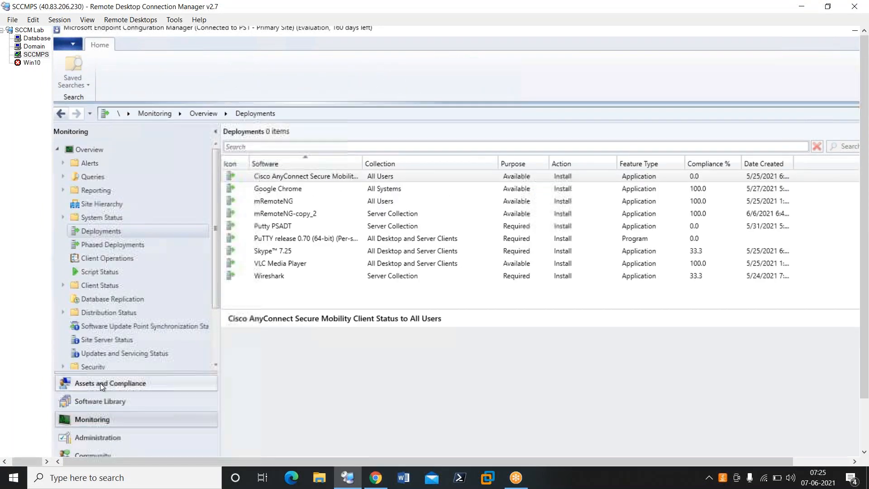
left_click(119, 170)
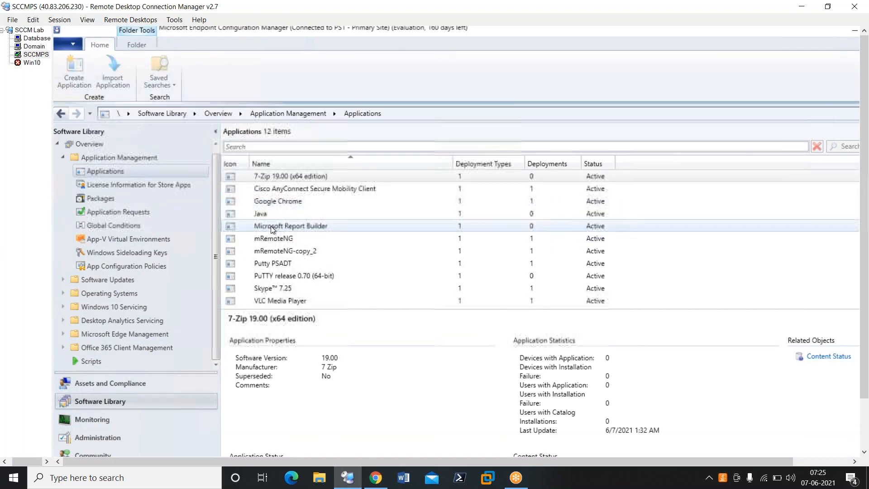
left_click(271, 225)
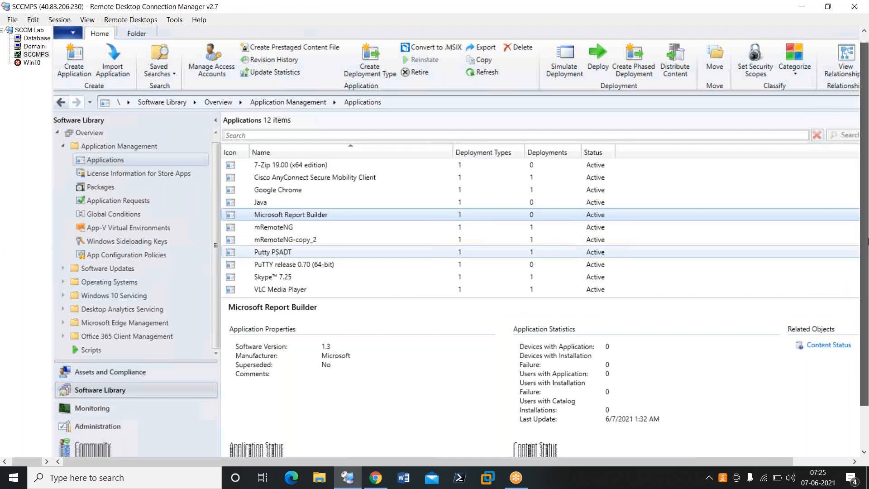
Open the properties of Microsoft Report Builder and display its content locations.
left_click_drag(868, 241, 868, 283)
scroll(615, 377, "down", 3)
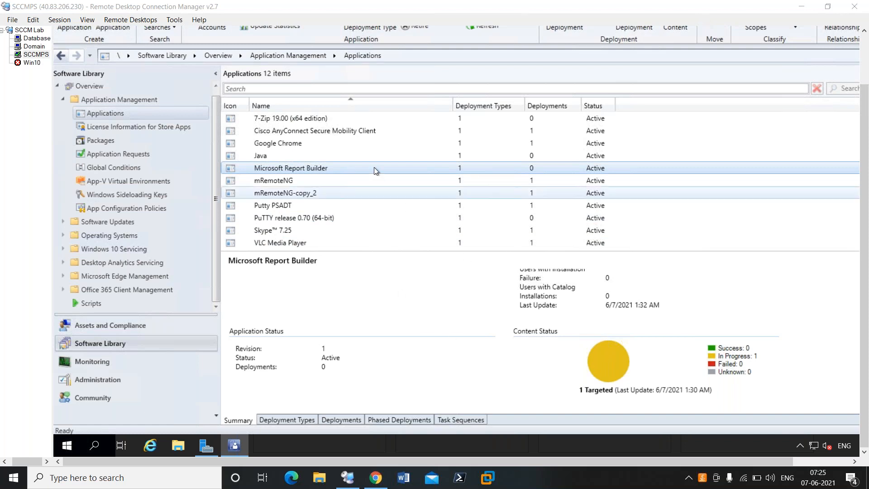
right_click(396, 393)
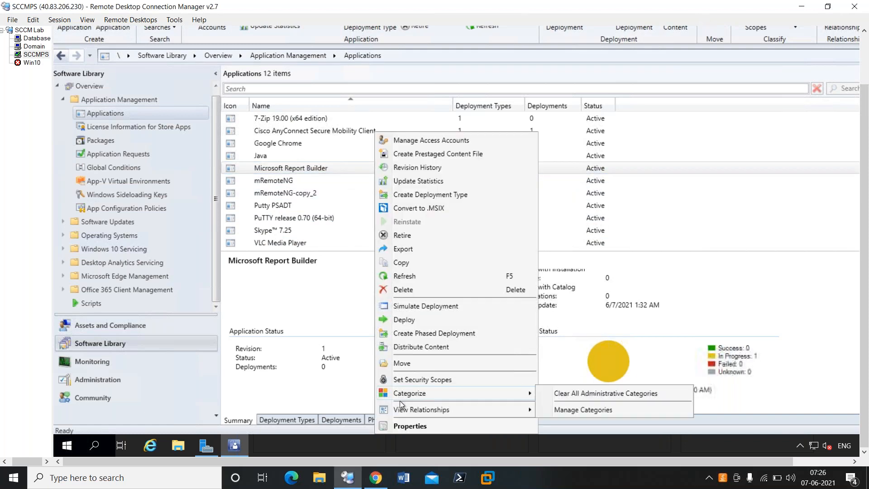
left_click(413, 425)
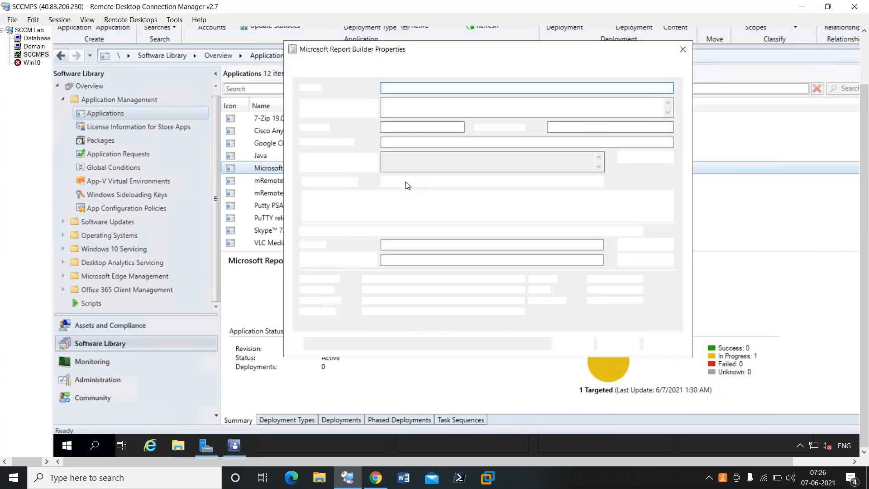
left_click(583, 72)
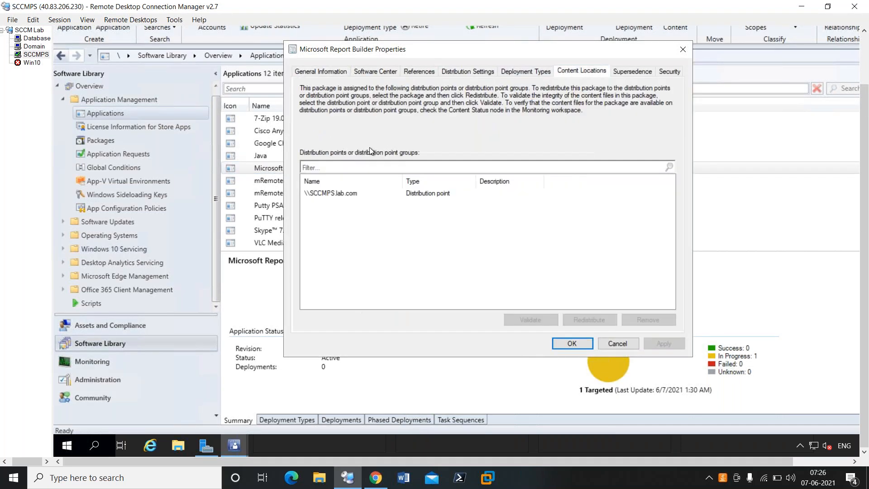
Remove the package content from the \\SCCMPS.lab.com distribution point and close the application properties with the change accepted.
left_click(335, 194)
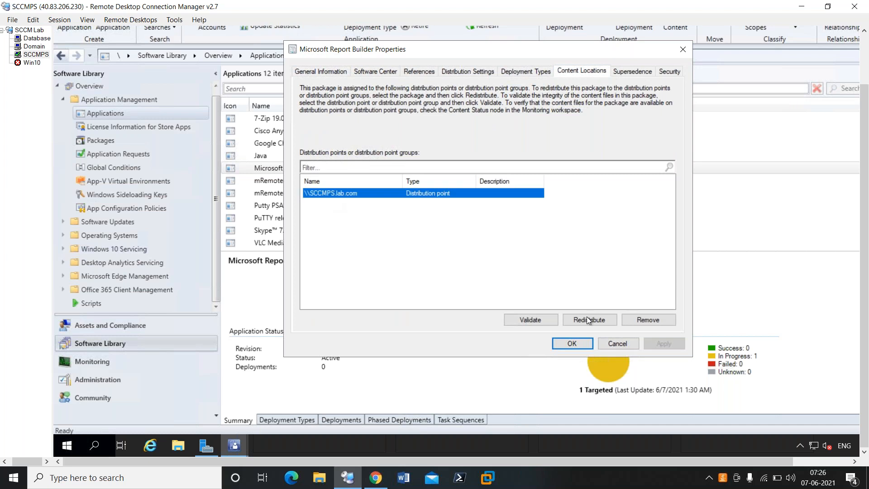
left_click(655, 321)
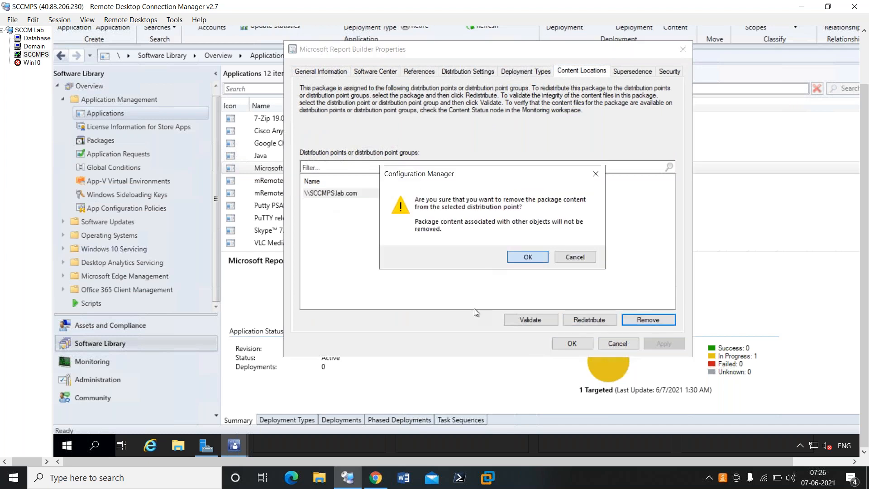
key("Return")
left_click(578, 346)
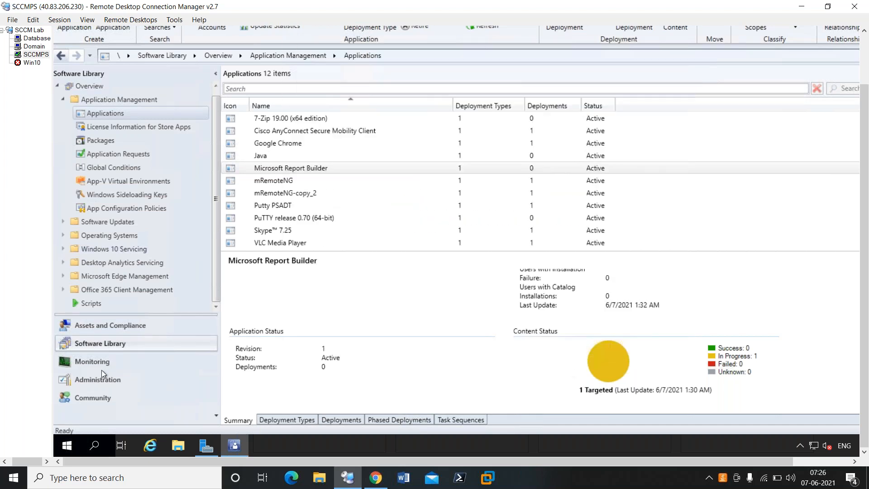
In the Monitoring workspace, expand Distribution Status and open Distribution Point Configuration Status.
left_click(99, 365)
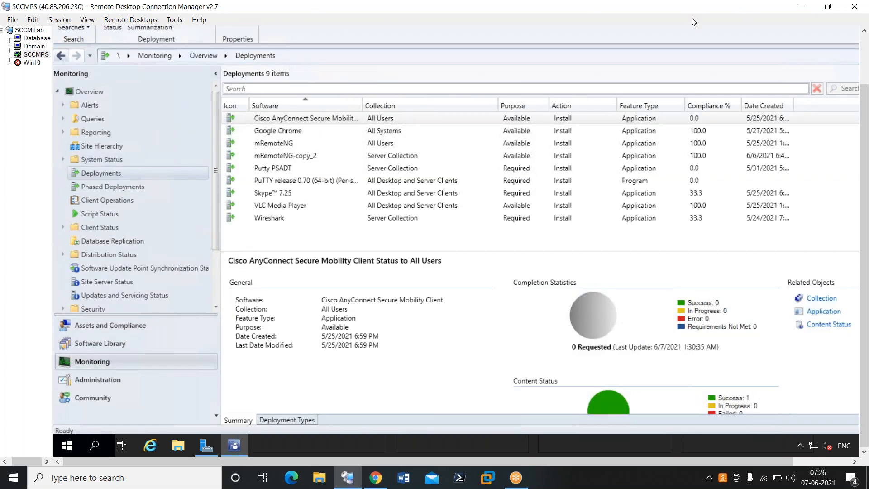
left_click(63, 254)
left_click(61, 255)
left_click(64, 254)
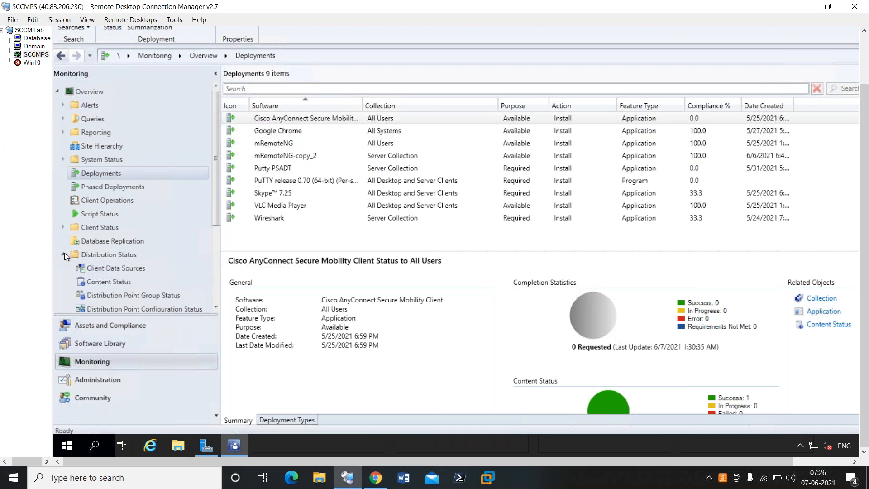
left_click(120, 268)
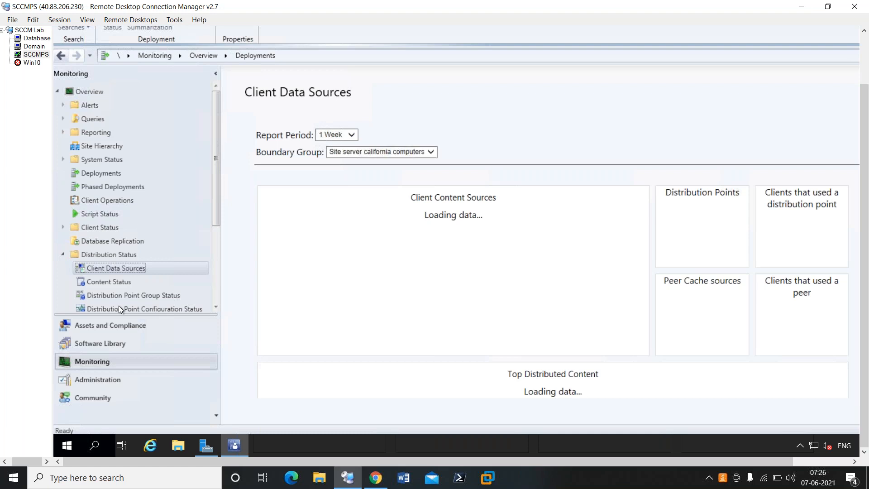
scroll(118, 307, "down", 1)
left_click(164, 306)
left_click(164, 294)
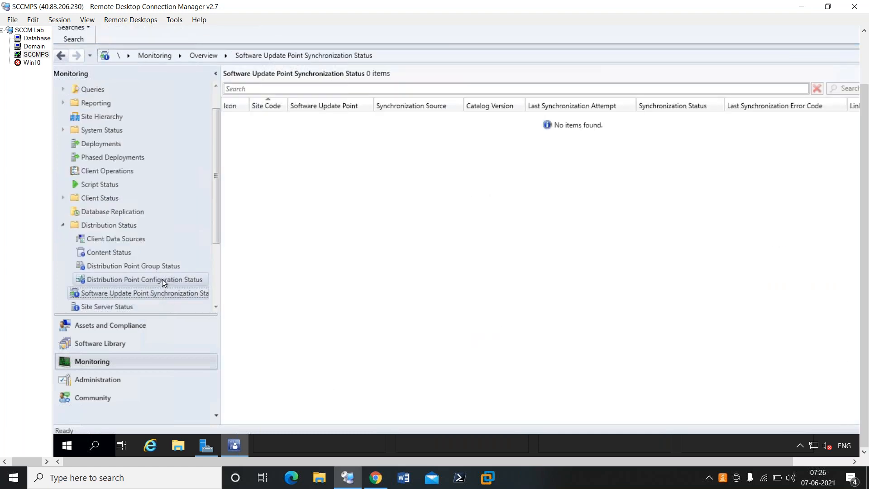
left_click(162, 279)
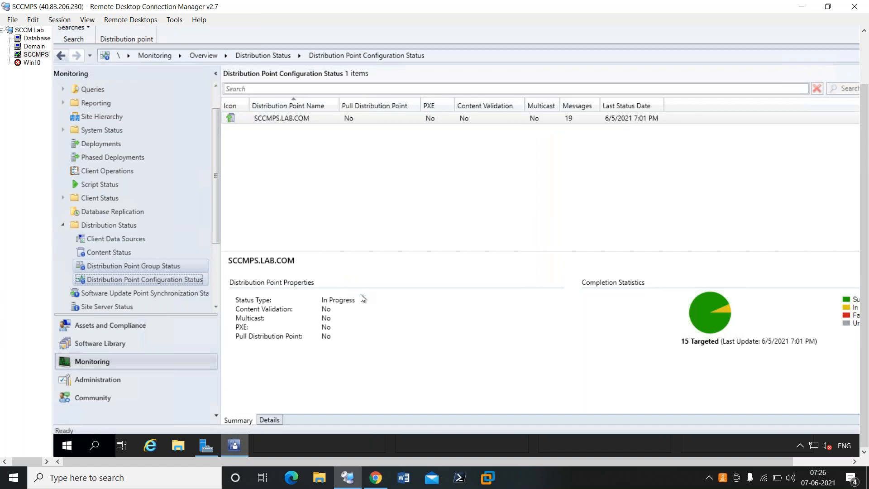
Examine the detailed status messages of the SCCMPS.LAB.COM distribution point down to the most recent content distribution entry.
left_click(271, 420)
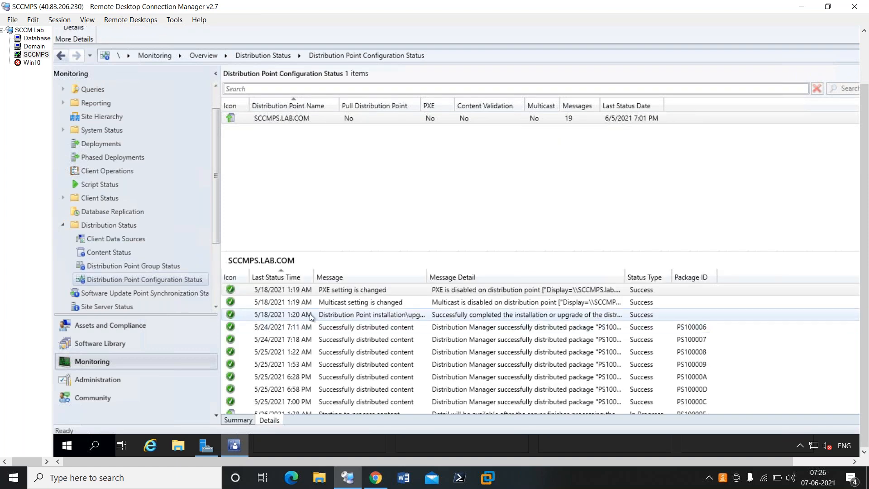
scroll(318, 336, "down", 3)
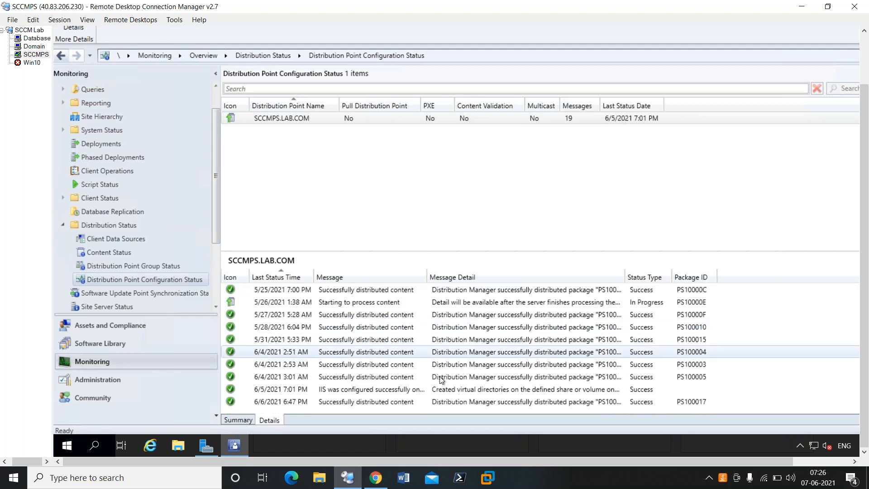
left_click(253, 401)
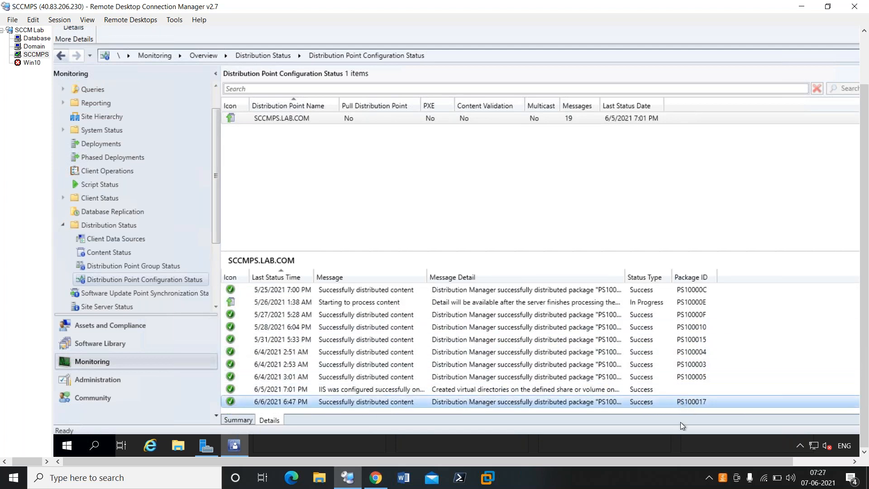
left_click(835, 460)
left_click_drag(835, 461, 699, 463)
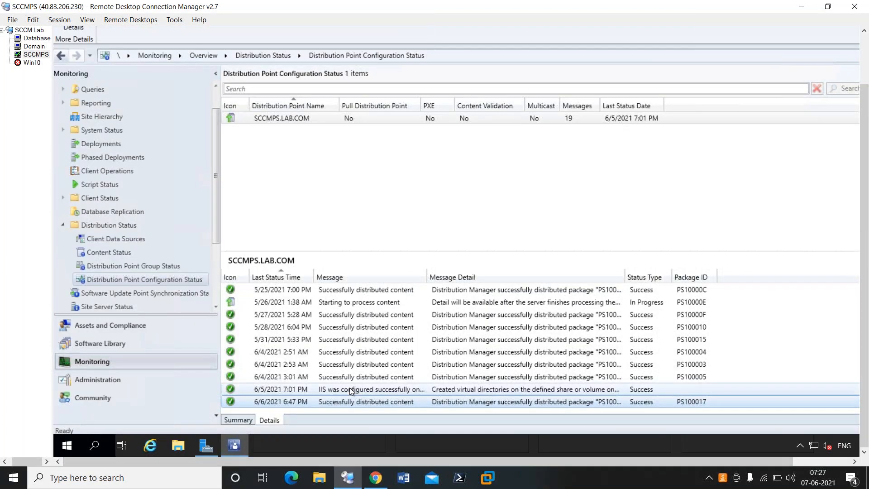
Return to the Software Library applications and check the content locations in Microsoft Report Builder's properties.
left_click(91, 341)
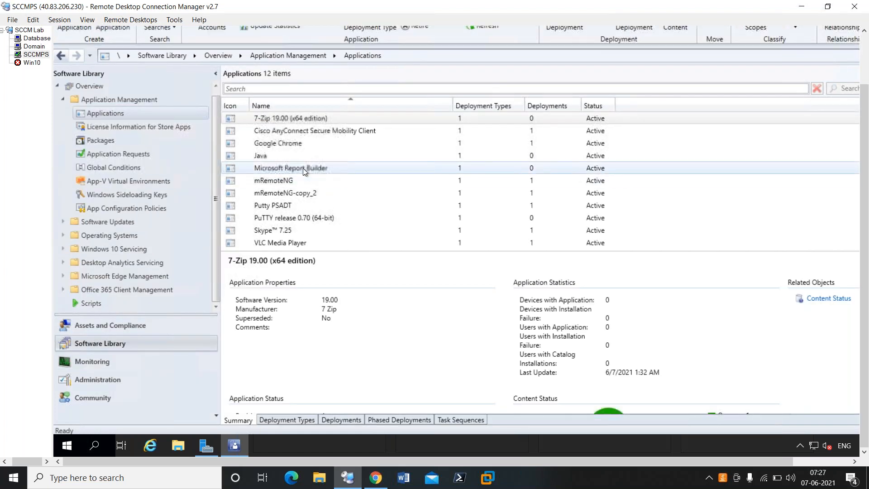
left_click(303, 168)
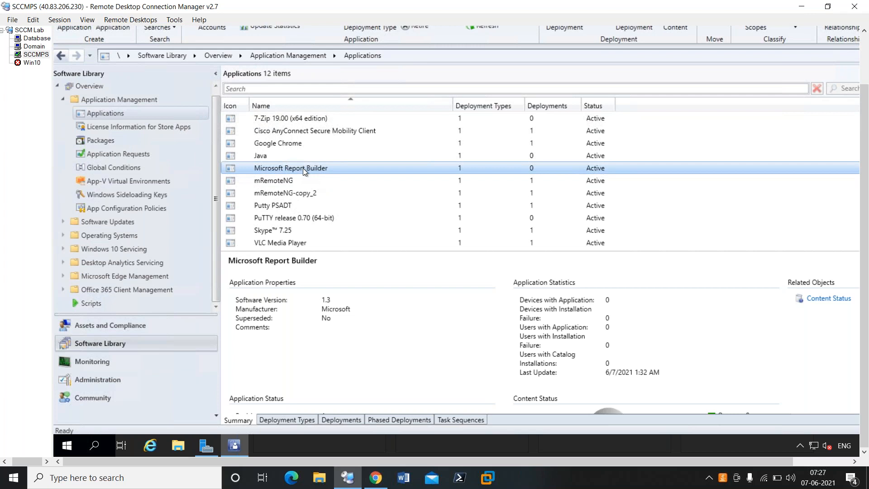
right_click(303, 168)
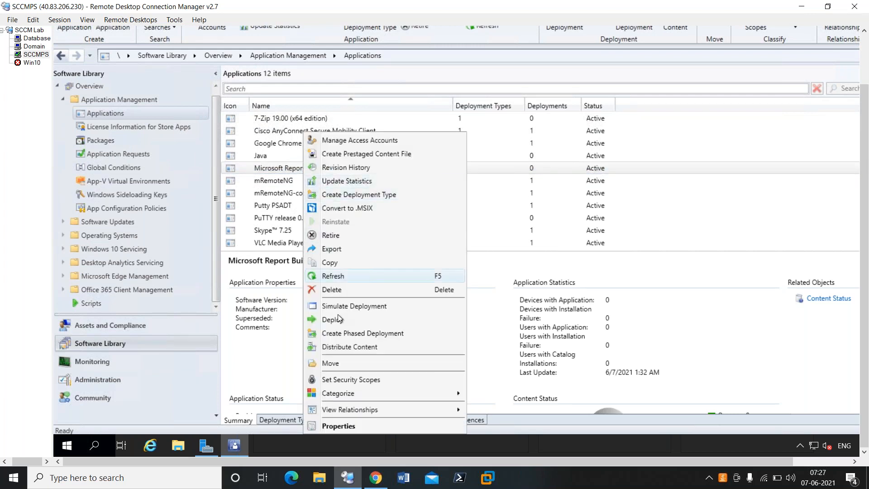
left_click(339, 426)
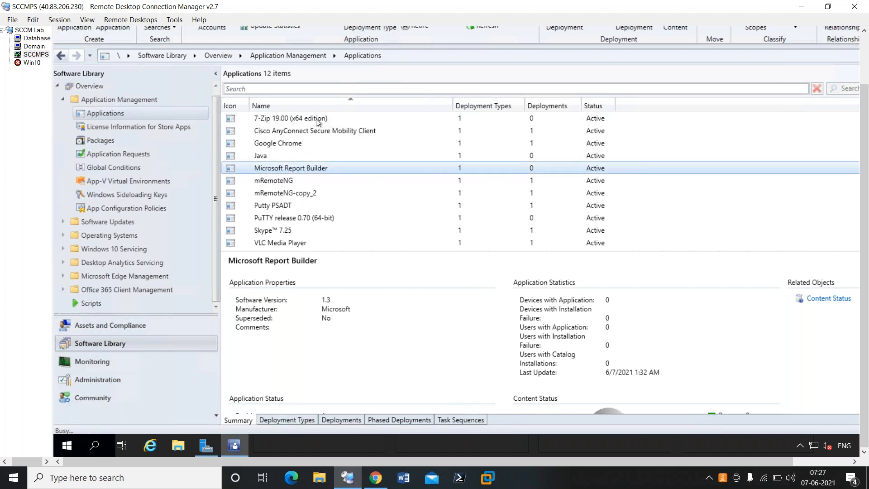
left_click(373, 72)
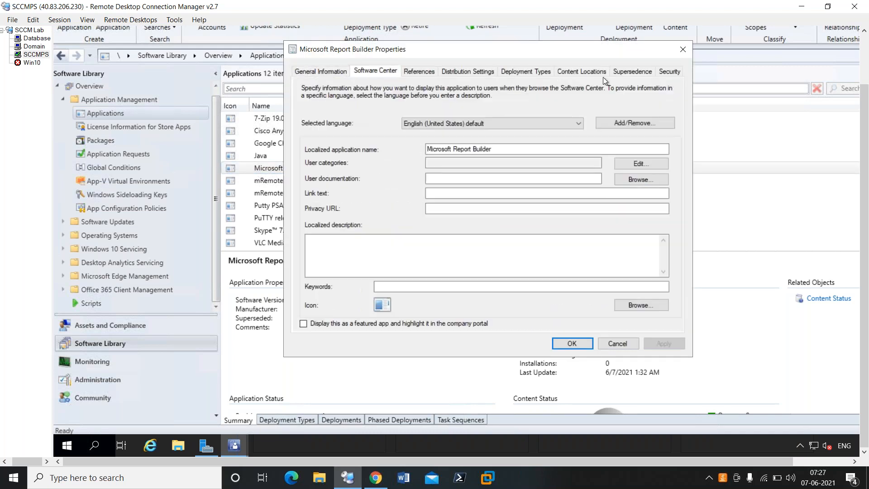
left_click(583, 71)
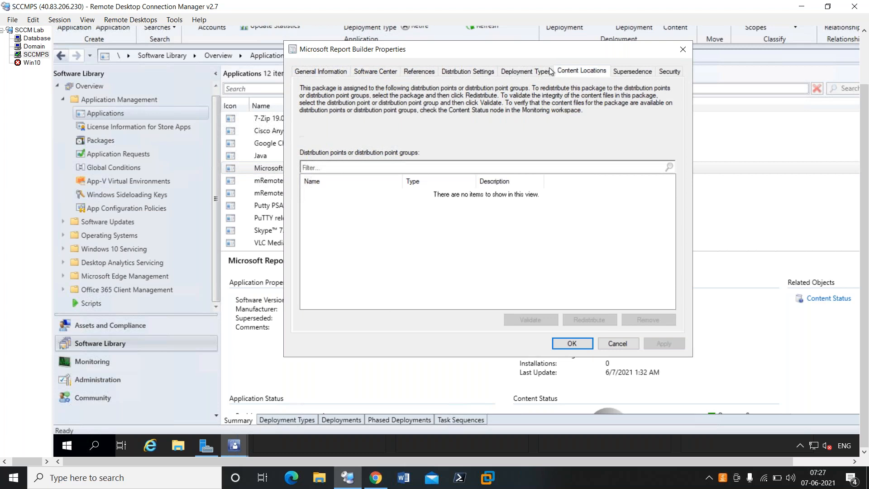
Open the Windows Installer deployment type of Microsoft Report Builder for editing and display its content settings.
left_click(380, 71)
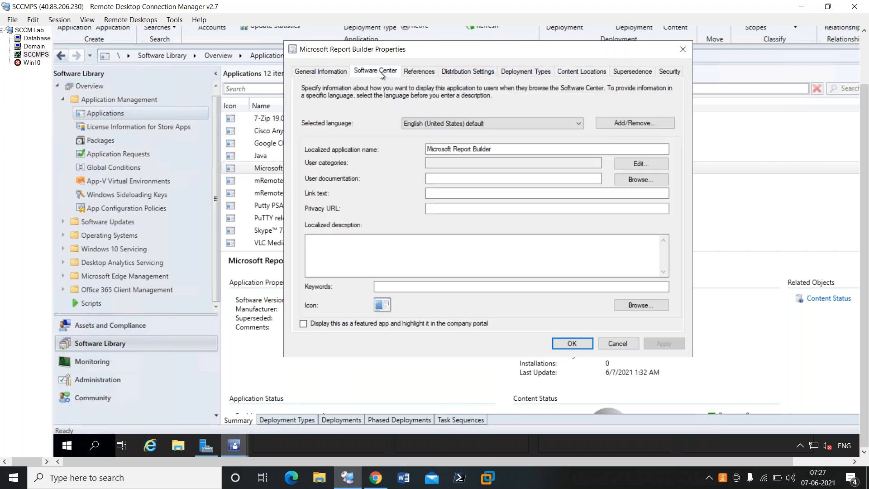
left_click(537, 72)
left_click(361, 156)
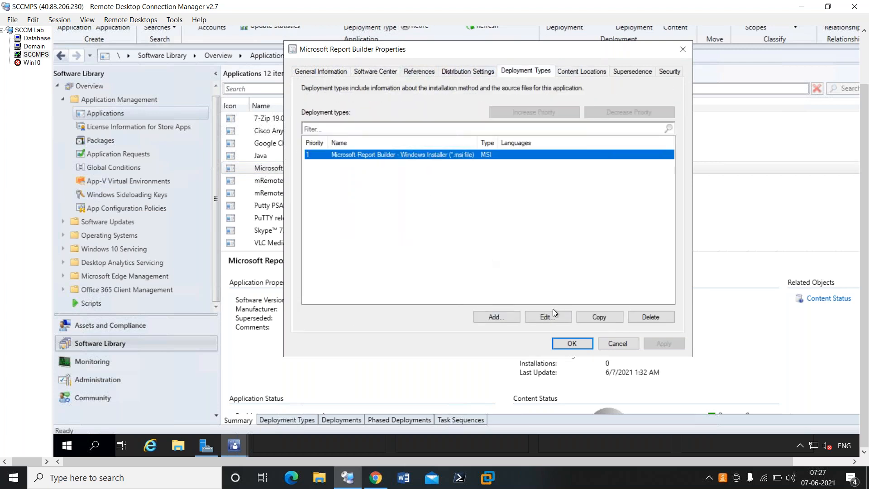
left_click(556, 317)
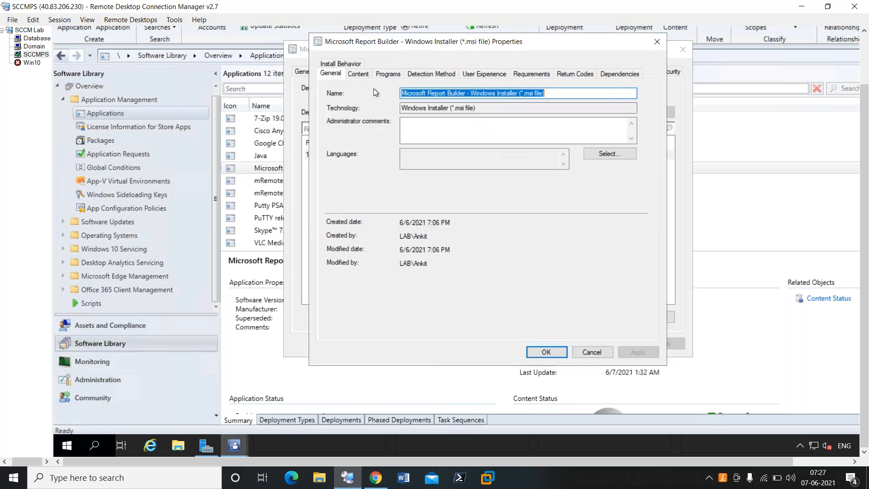
left_click(379, 75)
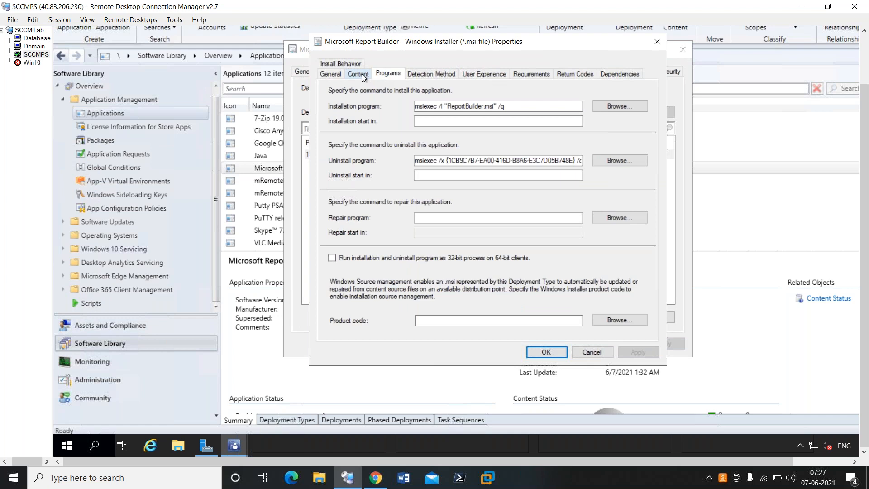
left_click(362, 74)
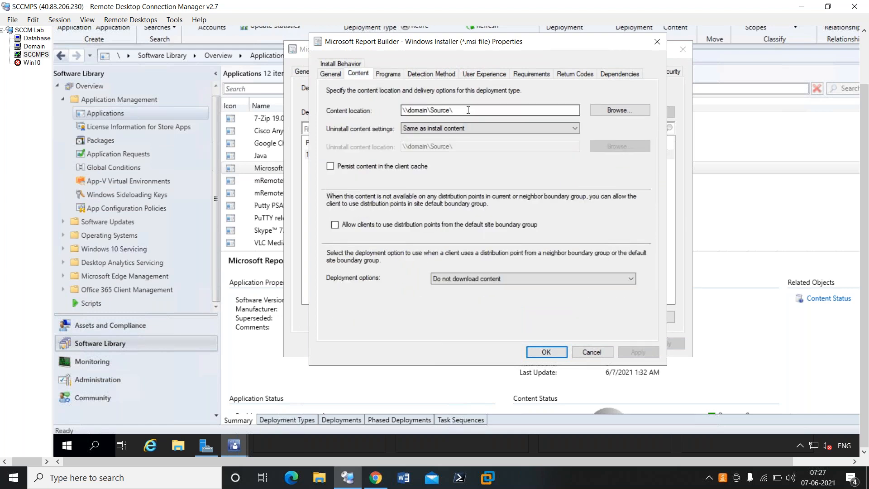
Copy the deployment type's content location \\domain\Source\ and open that network folder through the Run dialog.
left_click_drag(455, 111, 404, 112)
left_click_drag(466, 111, 384, 112)
key("ctrl+c")
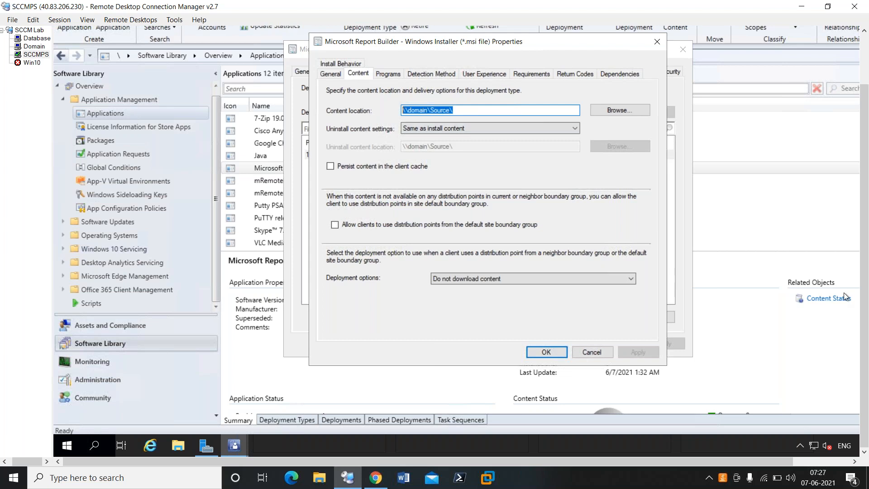
left_click(69, 446)
right_click(69, 446)
left_click(112, 390)
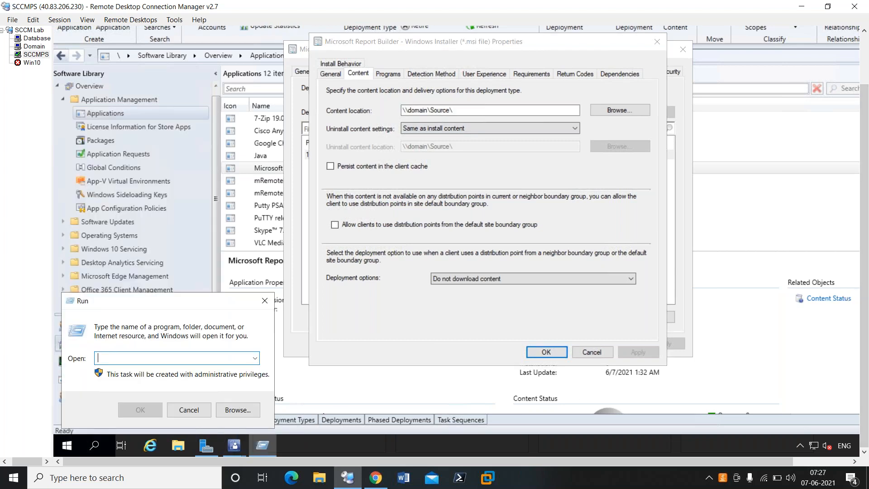
key("ctrl+v")
left_click(146, 411)
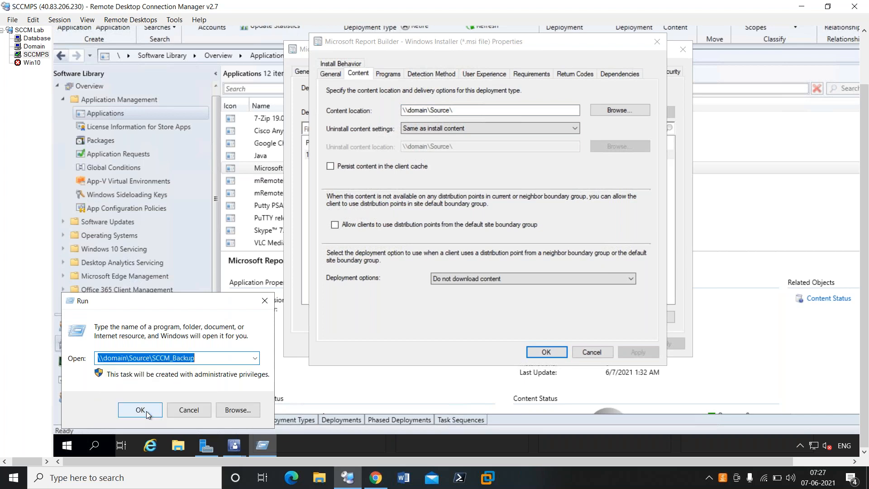
key("ctrl+v")
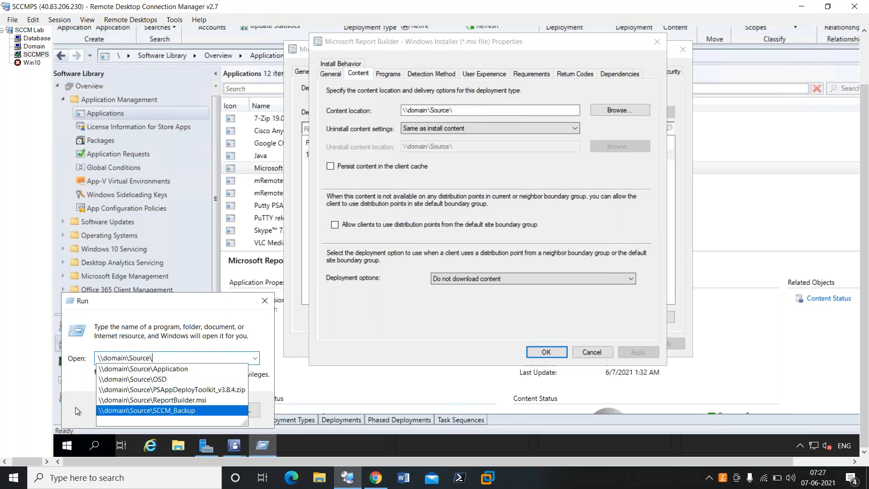
key("Escape")
left_click(142, 410)
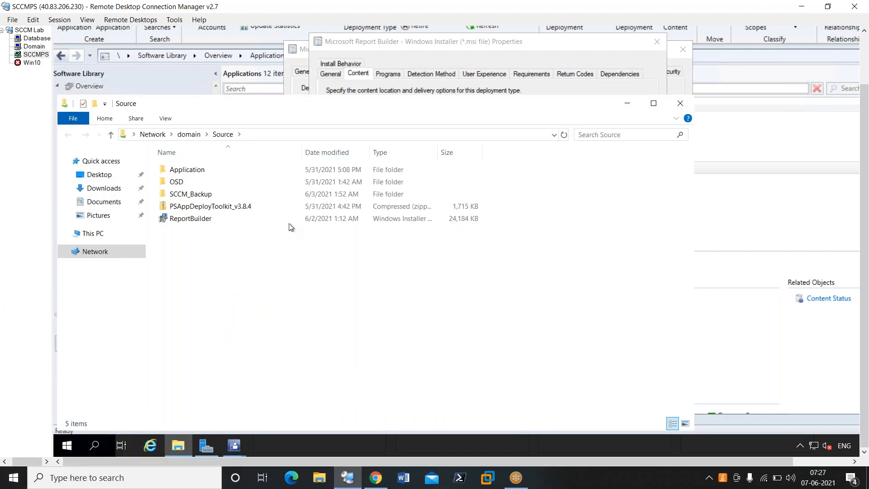
Create a folder named ReportBuilder in the Source share and move the ReportBuilder installer into it.
left_click(188, 221)
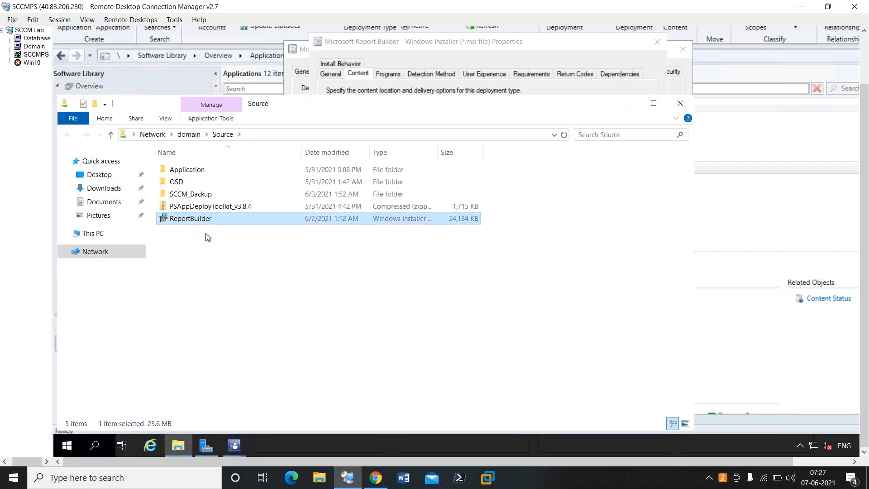
right_click(214, 269)
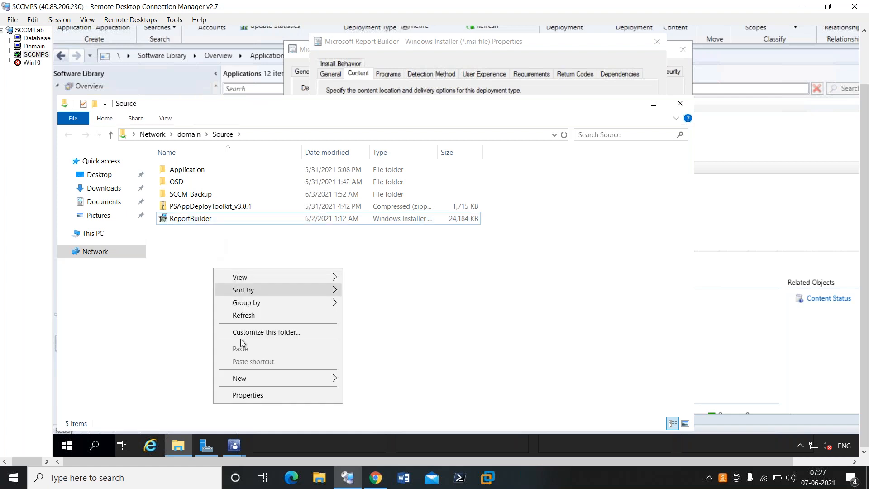
mouse_move(287, 376)
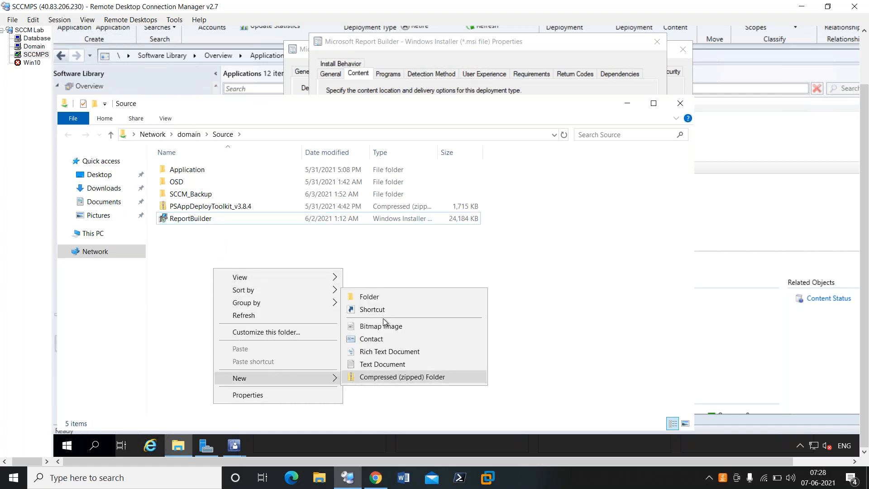
left_click(381, 298)
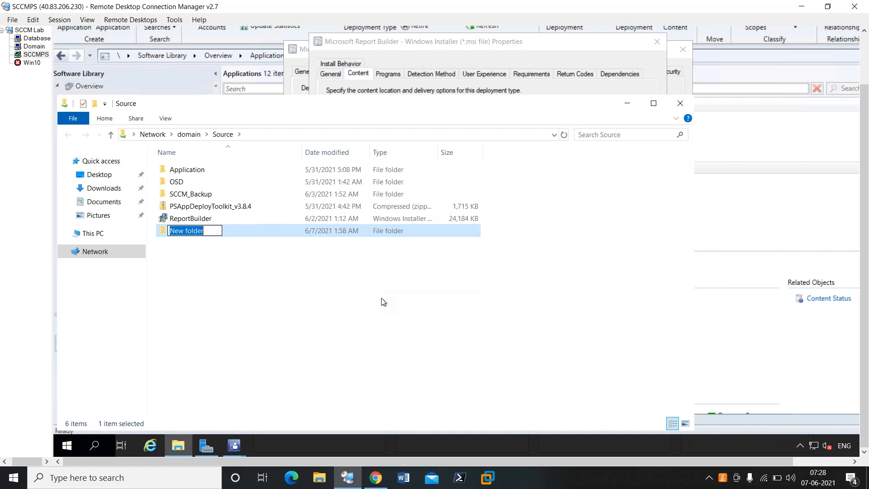
type("Re")
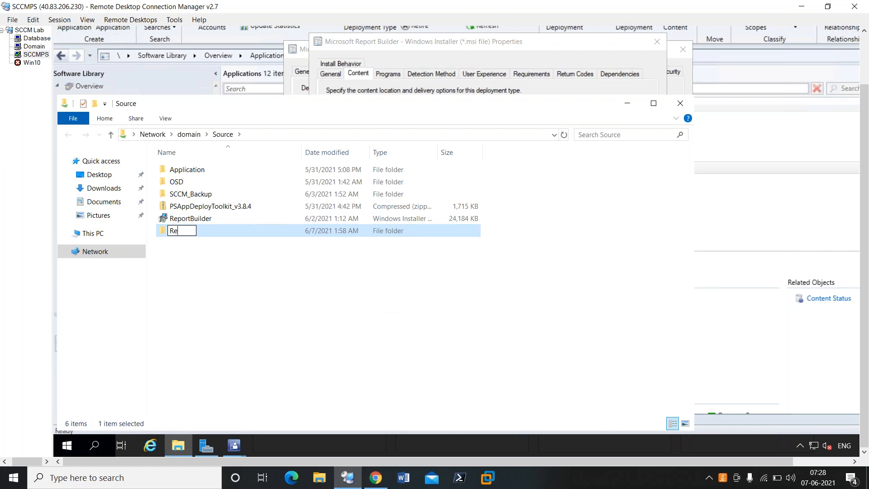
type("portBuilder")
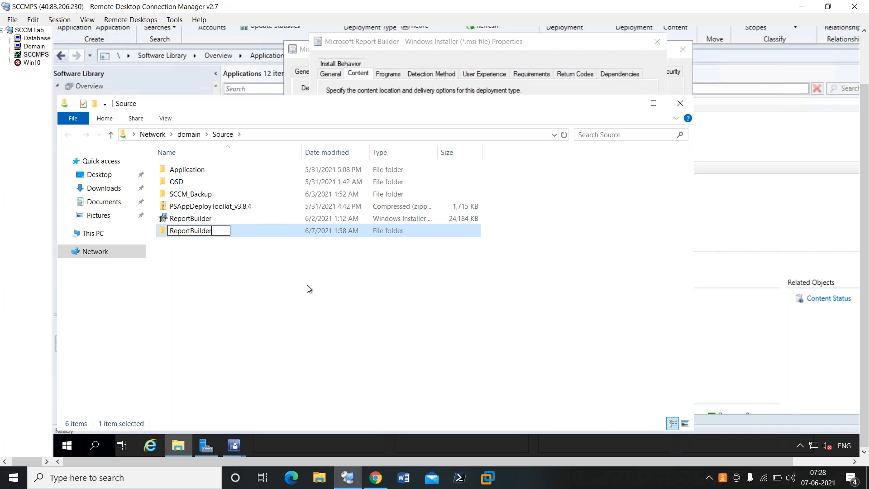
left_click(307, 288)
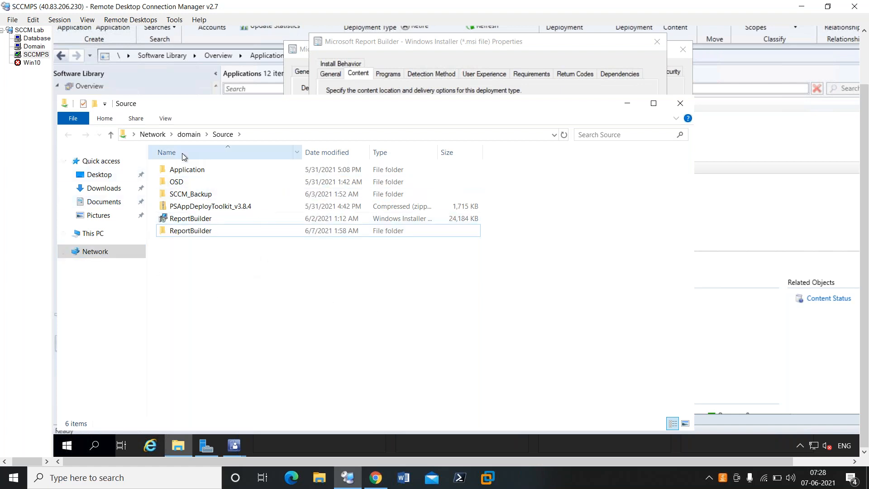
left_click(190, 219)
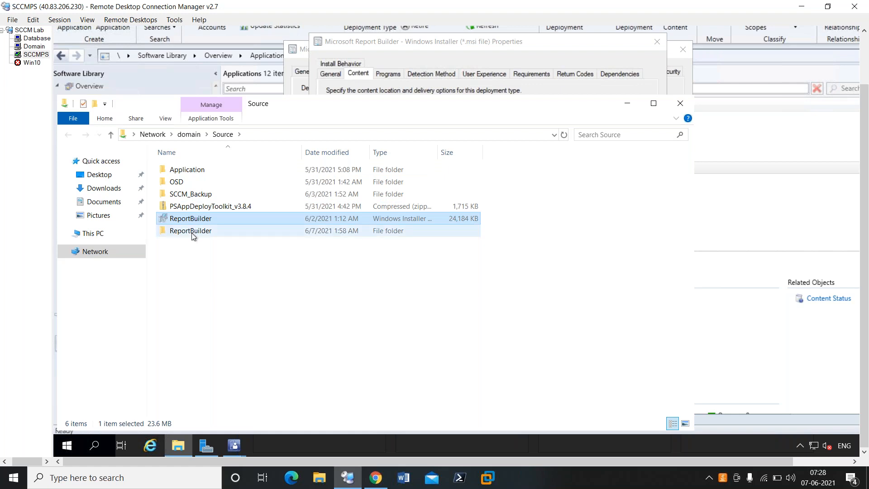
double_click(192, 232)
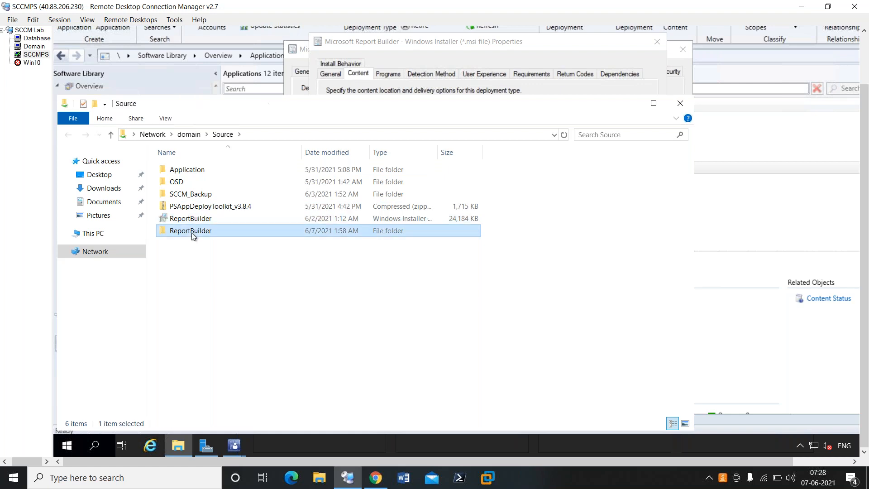
Set the deployment type's content location to \\domain\Source\ReportBuilder and save the Microsoft Report Builder application properties.
left_click(349, 134)
key("ctrl+c")
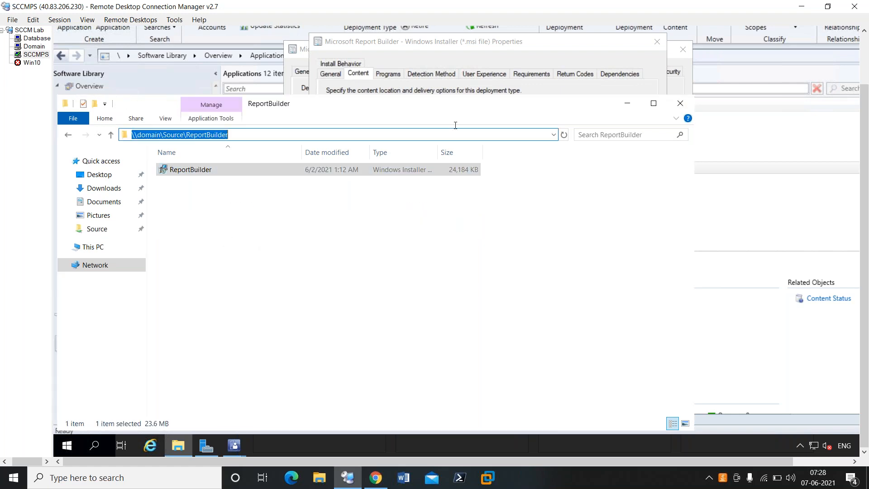
left_click(627, 104)
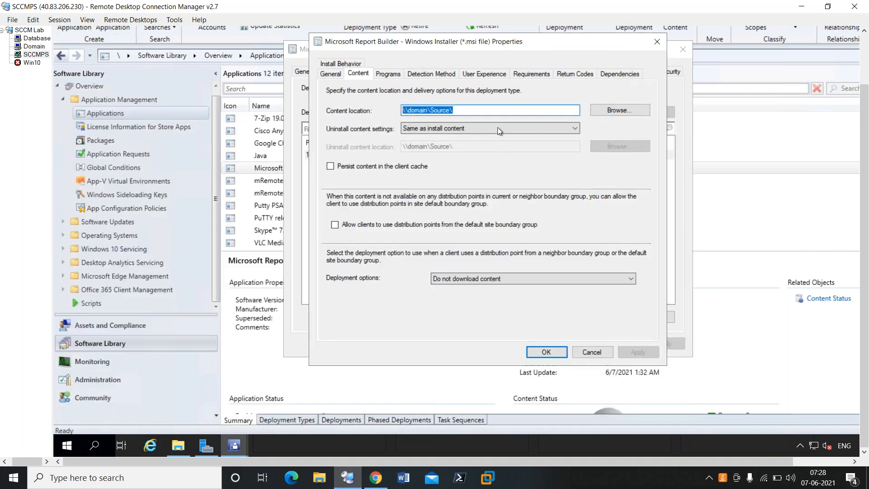
key("ctrl+v")
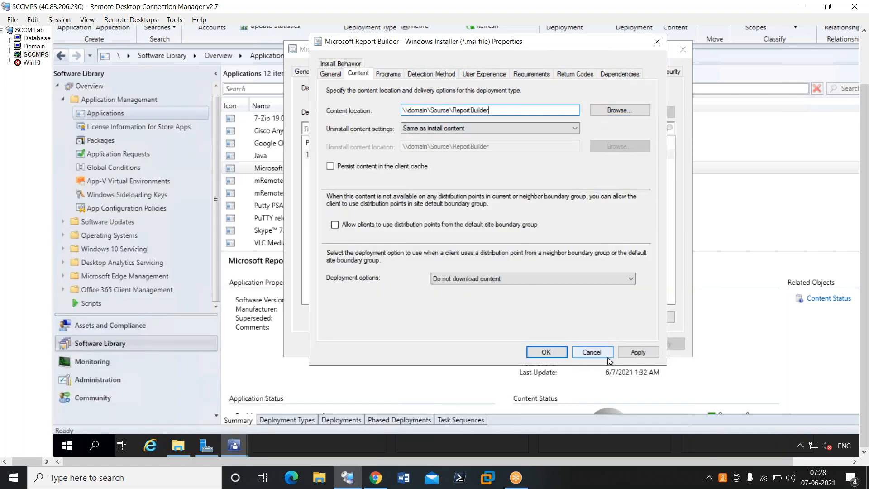
left_click(636, 353)
left_click(547, 353)
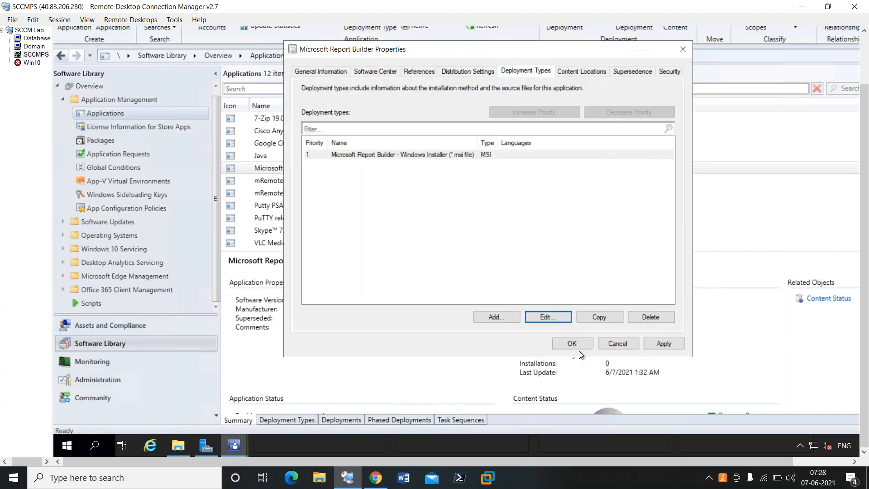
left_click(646, 344)
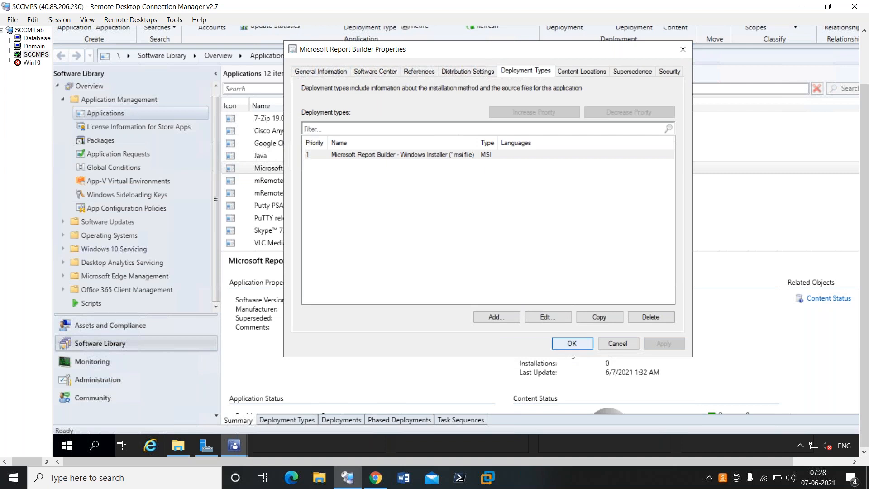
left_click(572, 344)
Distribute the Microsoft Report Builder content, including detected dependencies, to the SCCMPS.LAB.COM distribution point.
right_click(307, 169)
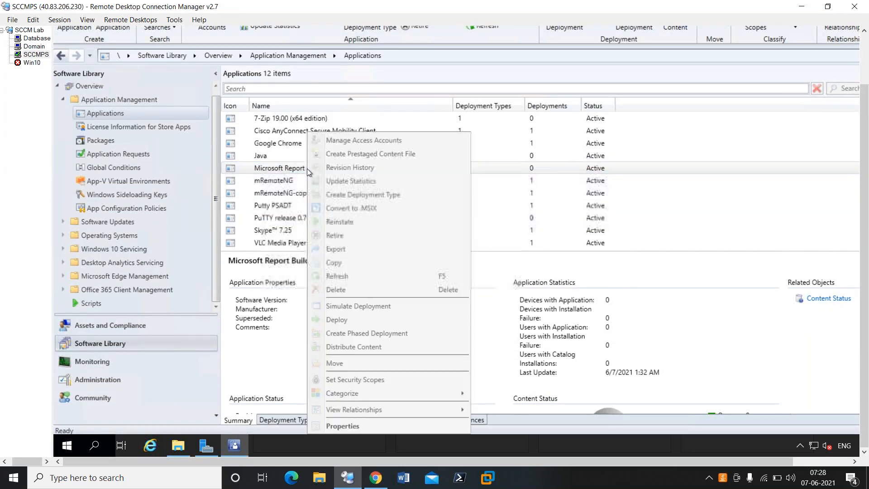
left_click(355, 346)
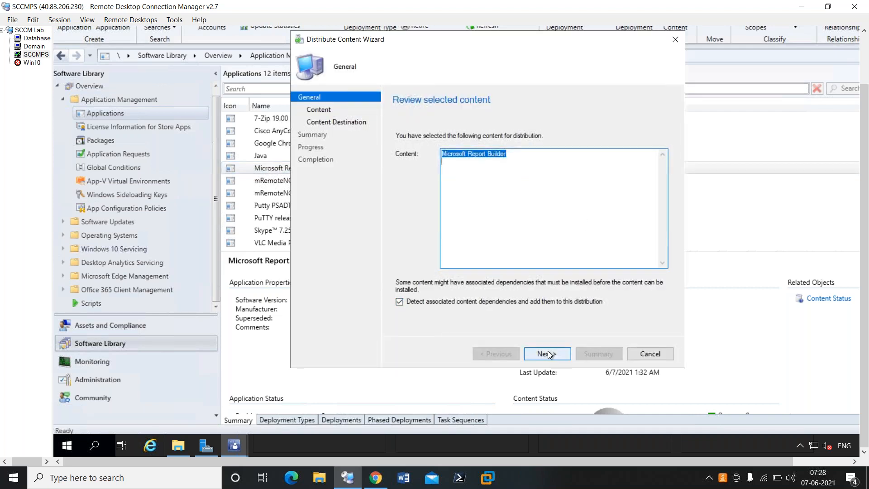
left_click(547, 353)
left_click(547, 353)
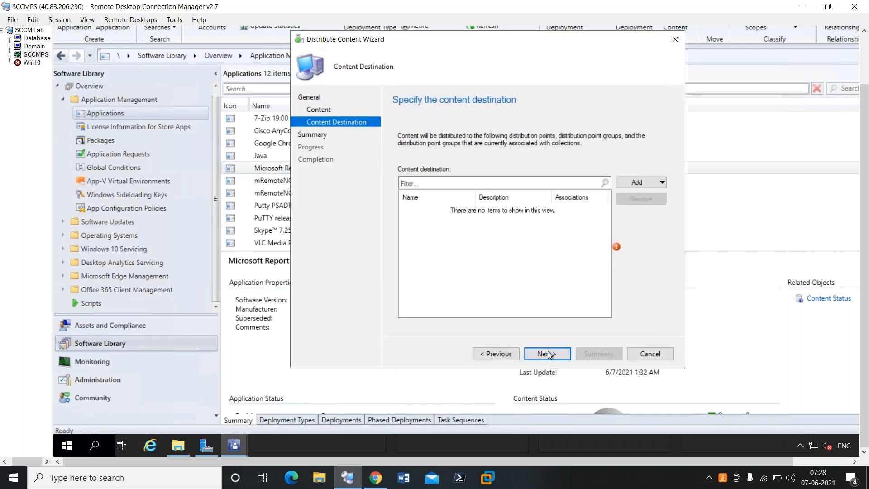
left_click(638, 183)
left_click(656, 210)
left_click(337, 159)
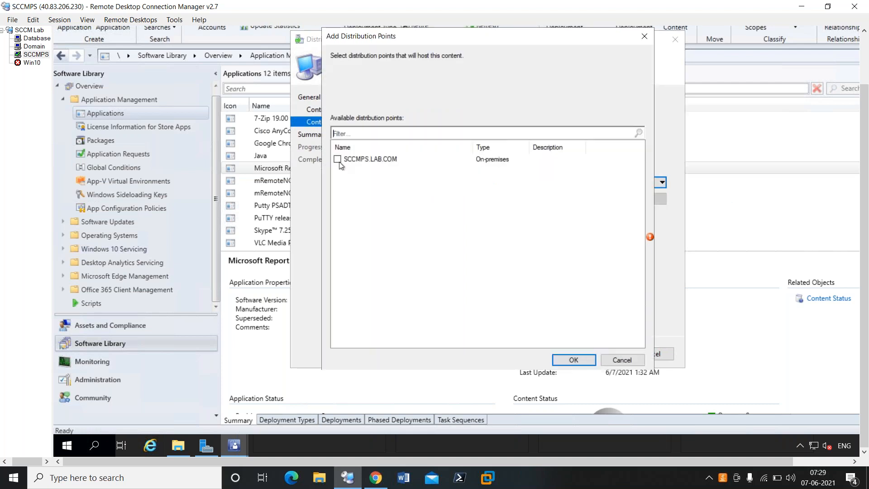
left_click(573, 360)
left_click(552, 357)
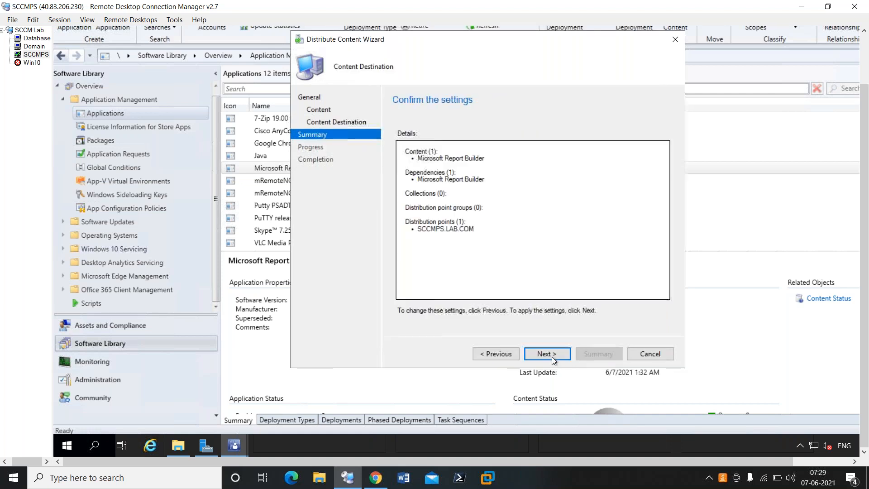
left_click(553, 357)
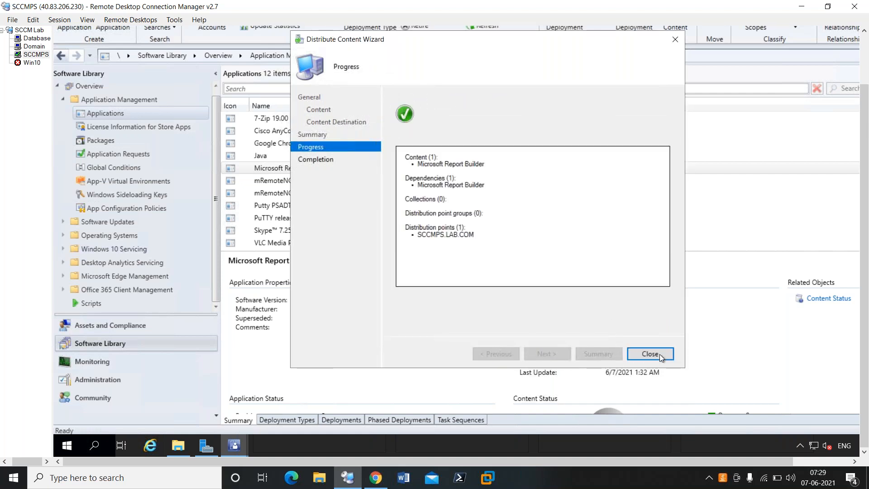
left_click(660, 354)
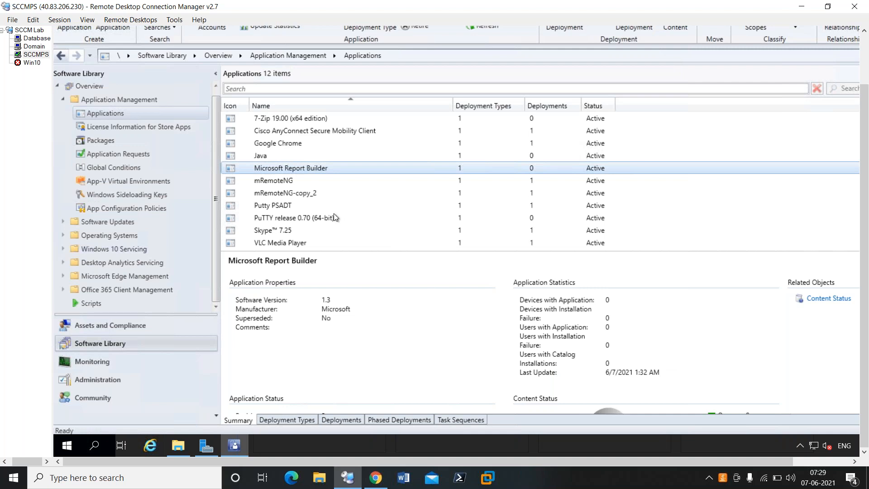
Check the detailed status messages of the SCCMPS.LAB.COM distribution point in Monitoring, reloading them to look for the new distribution.
left_click(277, 180)
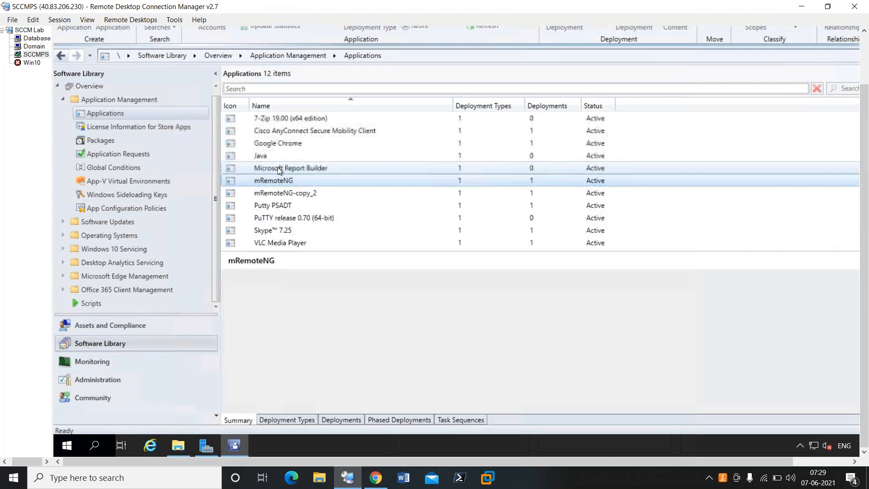
left_click(278, 167)
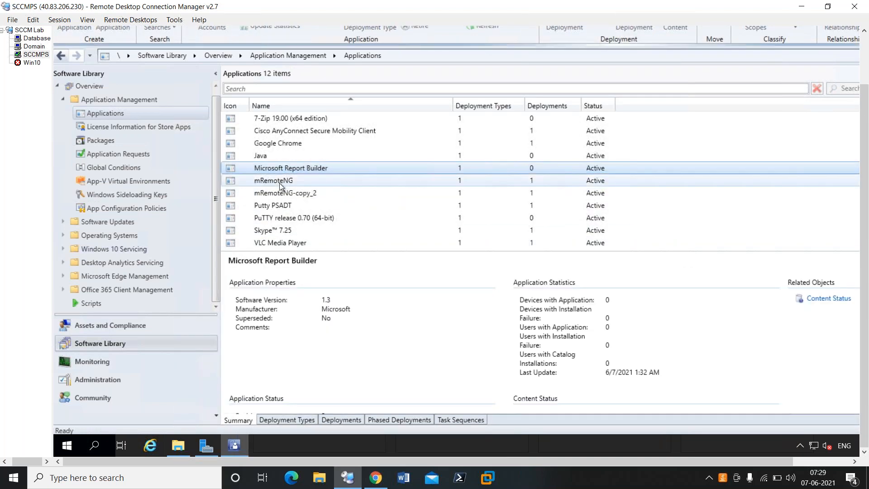
left_click(101, 360)
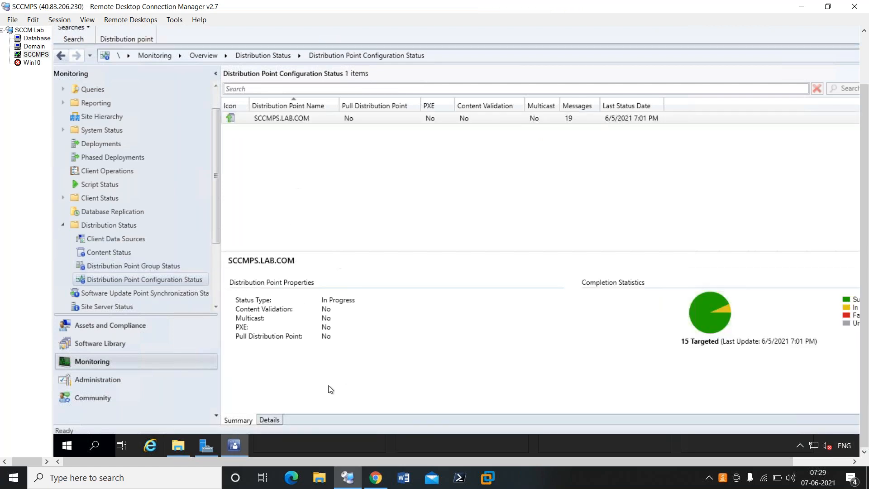
left_click(268, 420)
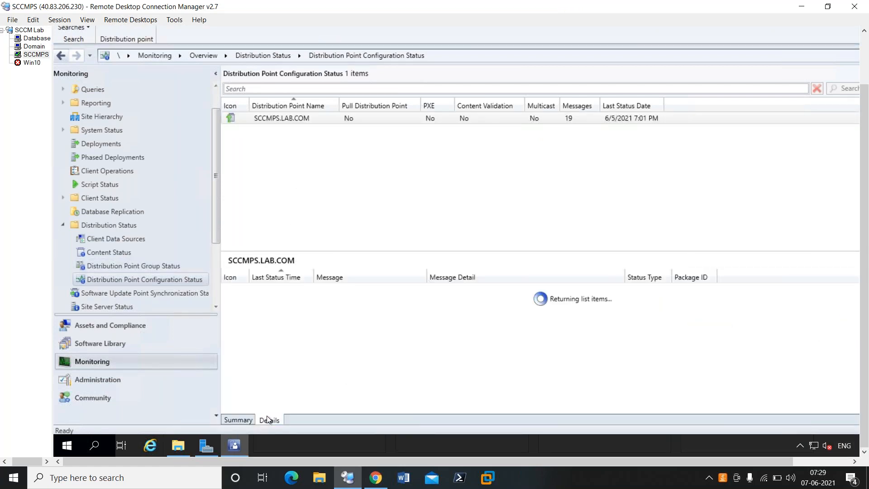
scroll(378, 341, "down", 3)
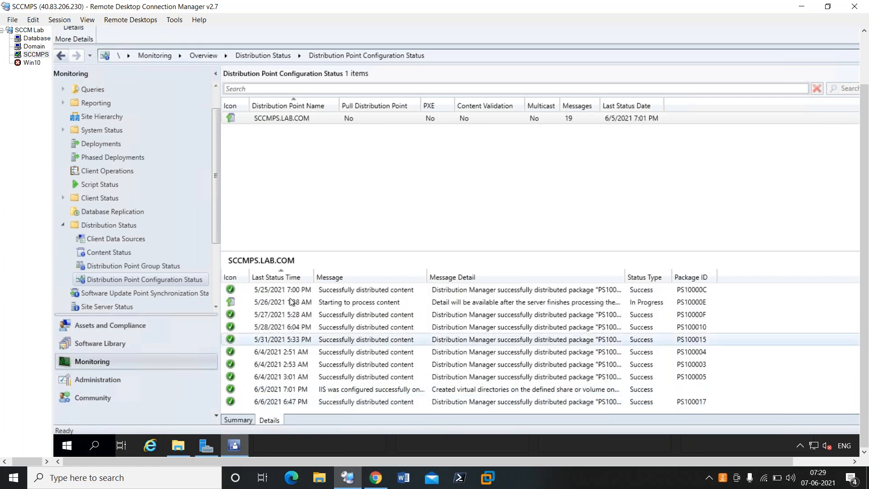
left_click(244, 420)
left_click(278, 420)
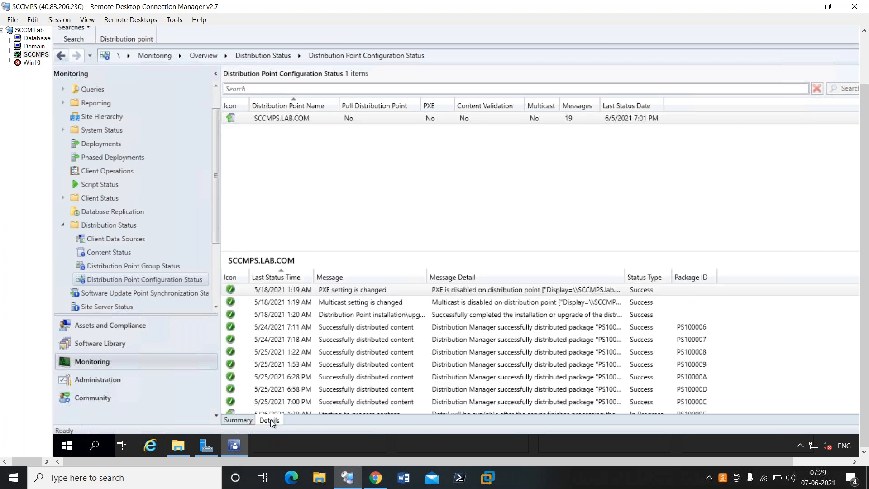
scroll(333, 363, "down", 2)
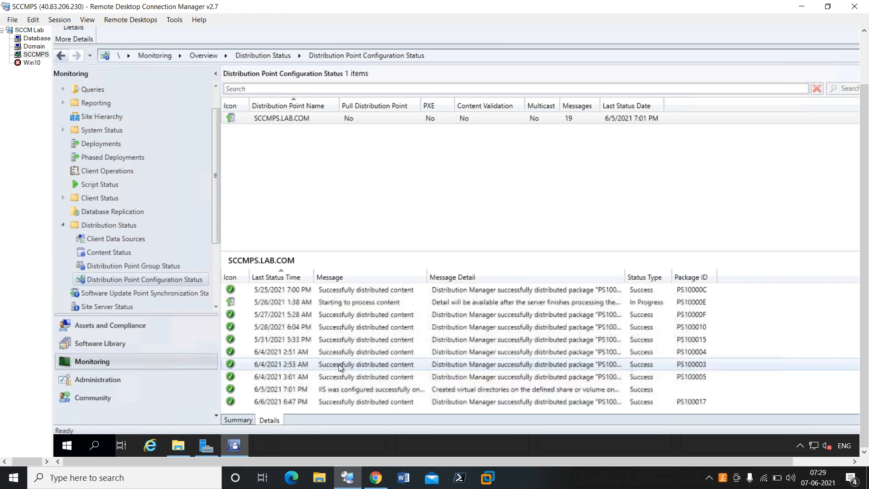
left_click(240, 420)
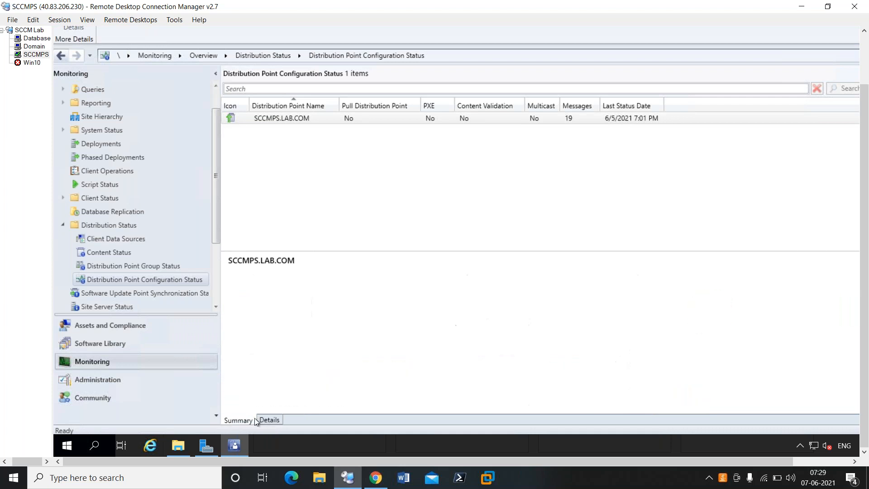
left_click(270, 422)
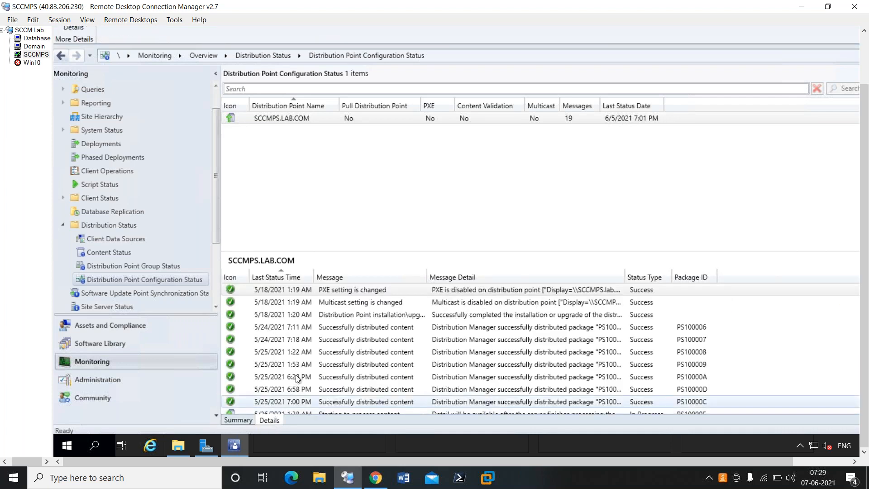
scroll(290, 376, "down", 3)
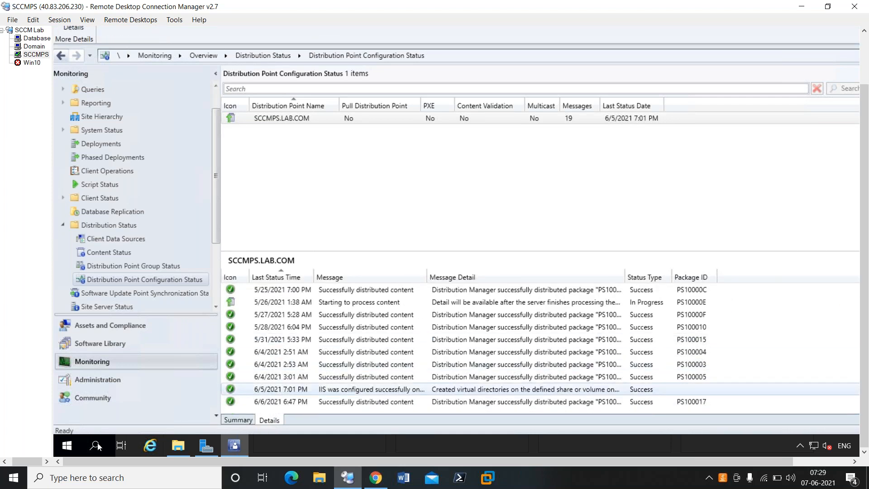
Open the Services console by running services.msc and locate the services whose names begin with SMS.
right_click(67, 445)
left_click(133, 387)
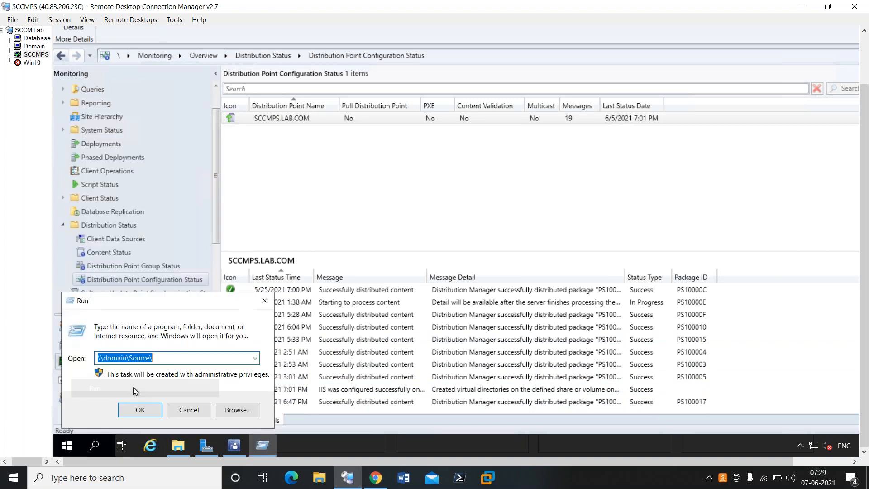
type("services.msc")
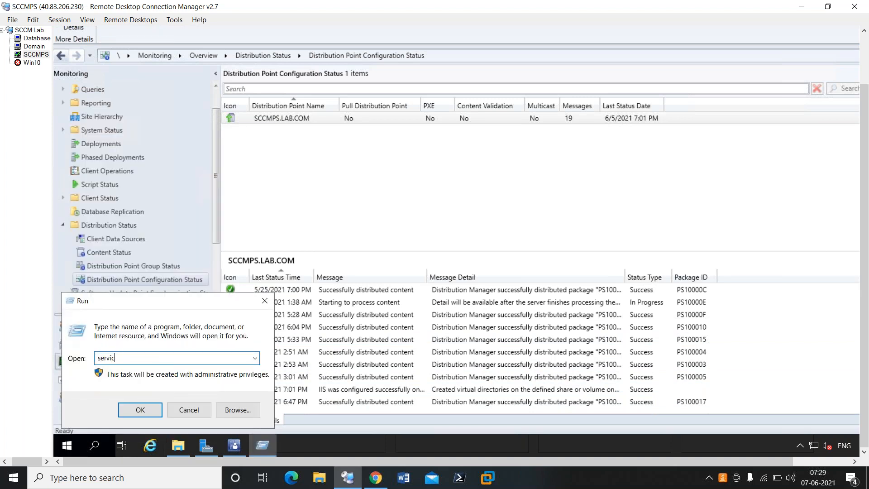
key("Return")
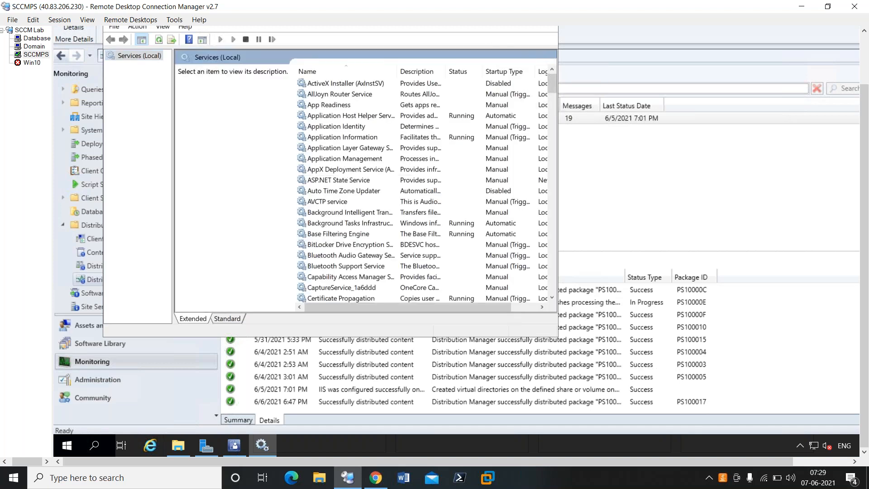
left_click(346, 171)
type("sms")
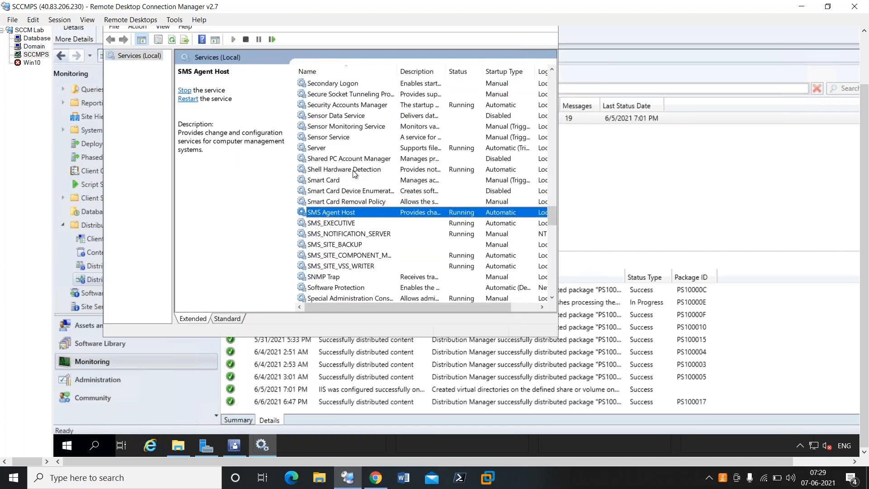
Restart the SMS_SITE_COMPONENT_MANAGER service on the site server.
left_click(351, 225)
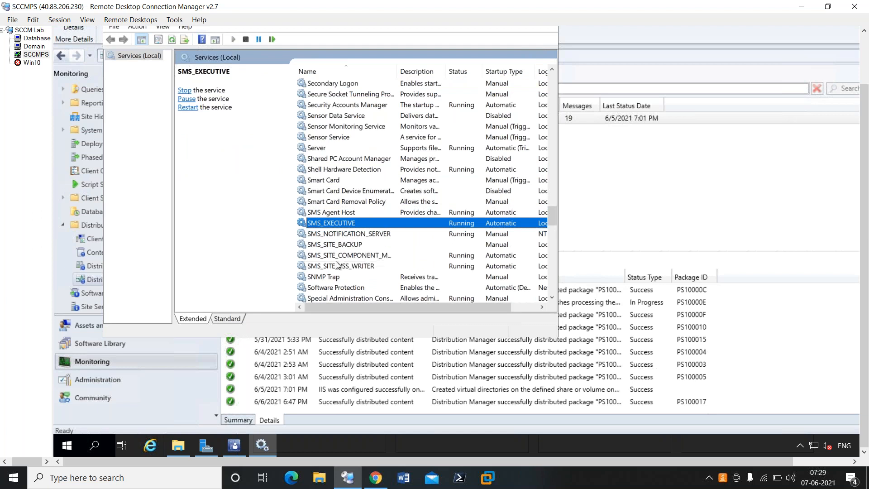
left_click(347, 256)
right_click(347, 256)
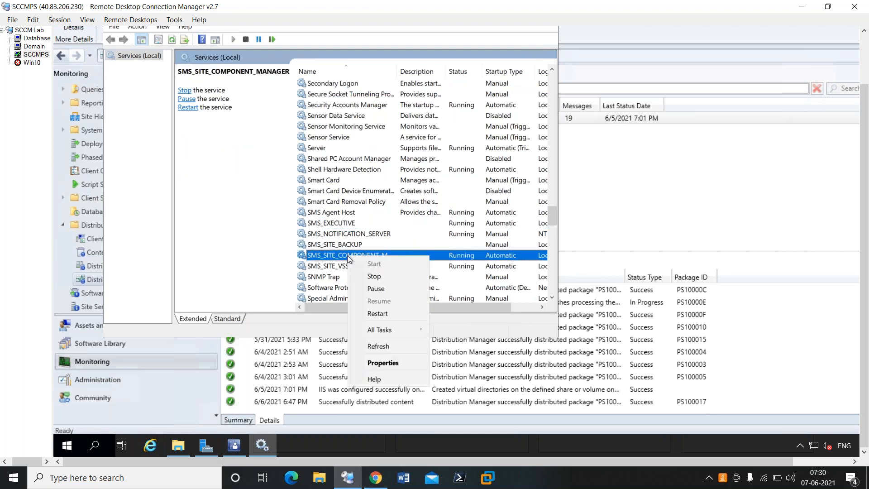
left_click(383, 316)
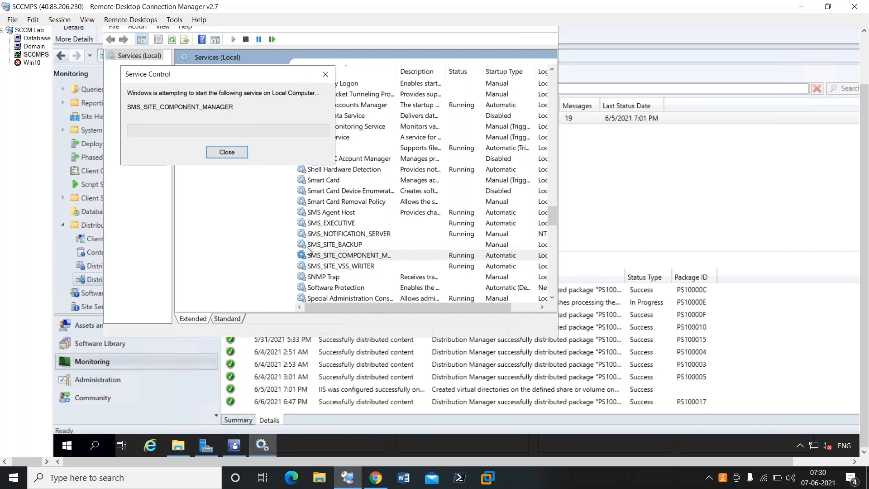
Restart the SMS_EXECUTIVE service and check the remote server's clock while the service stops.
left_click(354, 224)
right_click(354, 224)
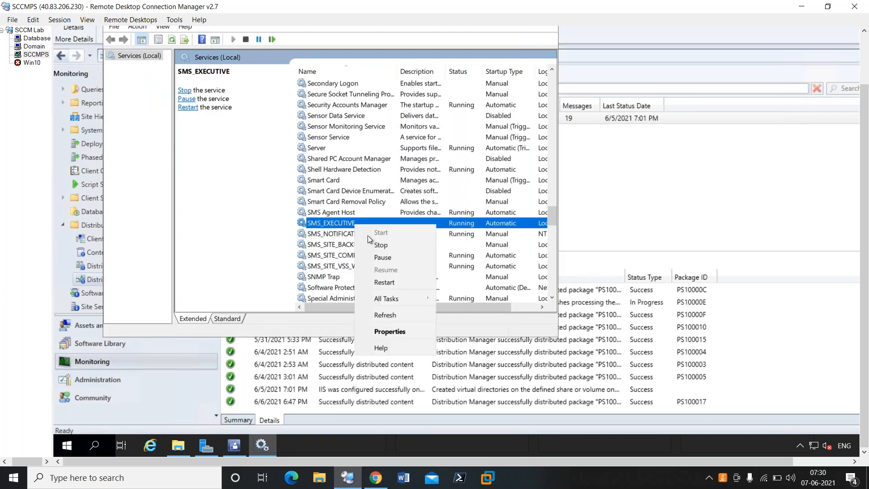
left_click(384, 283)
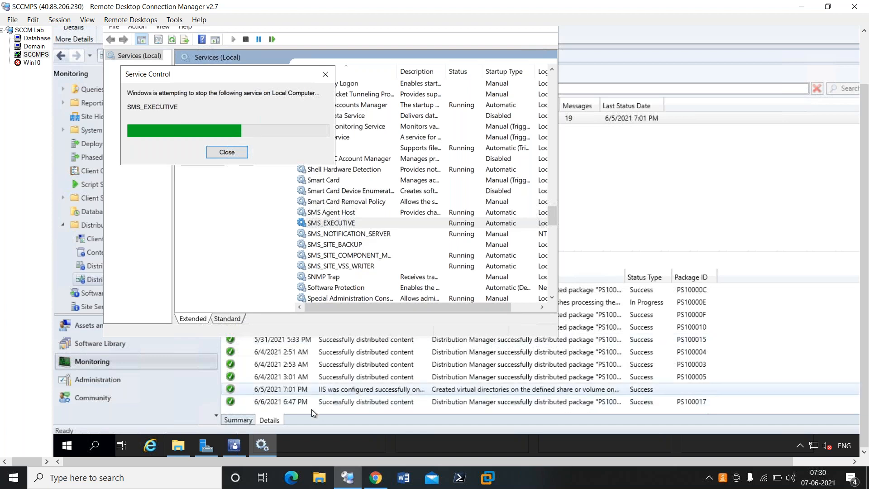
left_click(817, 459)
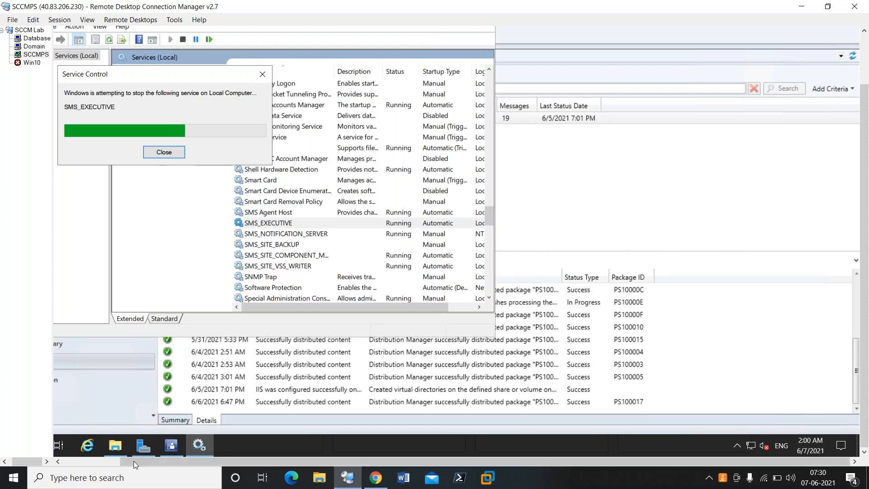
left_click(95, 461)
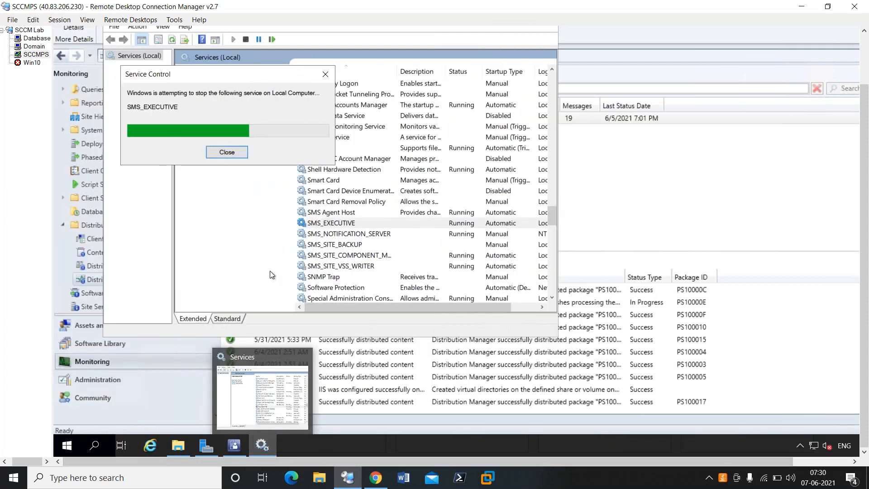